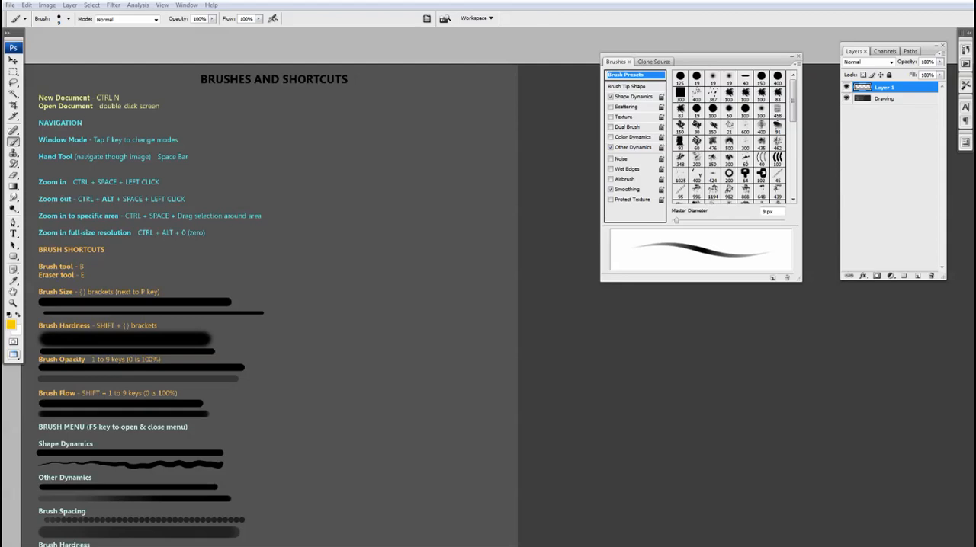
# Browse the brush presets in the on-canvas brush picker and dismiss it.
pyautogui.rightClick(379, 176)
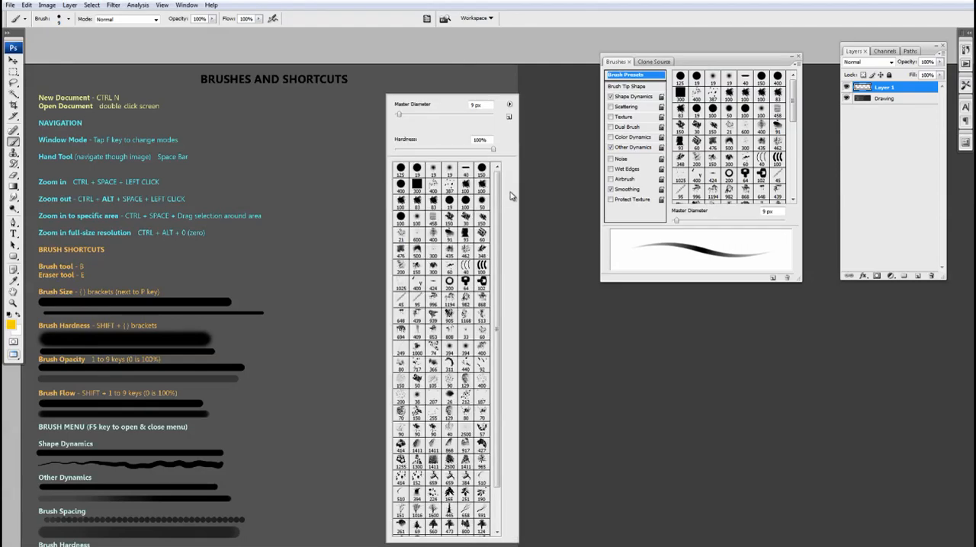
pyautogui.moveTo(498, 167)
pyautogui.mouseDown()
pyautogui.moveTo(494, 264)
pyautogui.moveTo(504, 183)
pyautogui.mouseUp()
pyautogui.click(408, 34)
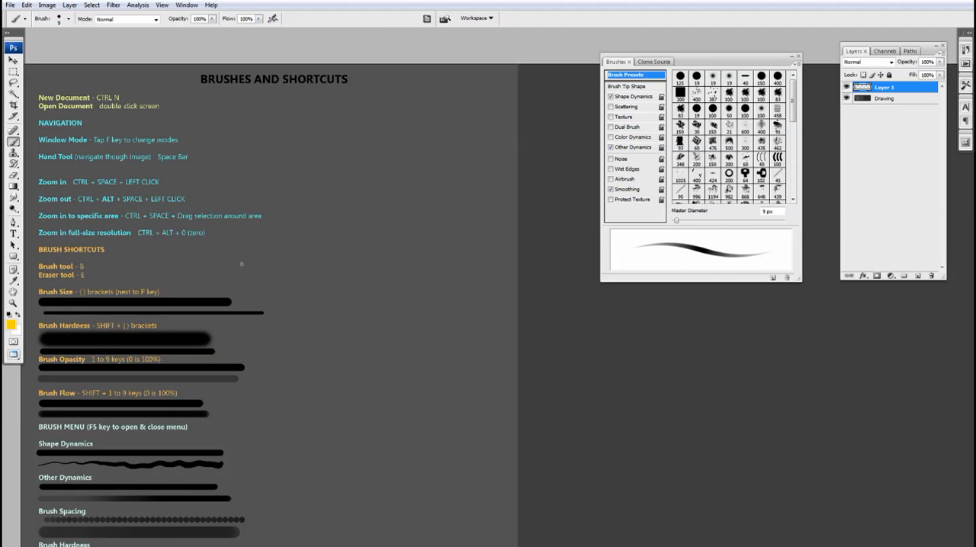
# Examine the navigation and brush shortcut notes up close and at full-page view.
pyautogui.keyDown('ctrl'); pyautogui.click(188, 275); pyautogui.keyUp('ctrl')
pyautogui.moveTo(200, 280); pyautogui.dragTo(311, 386)
pyautogui.press('v')
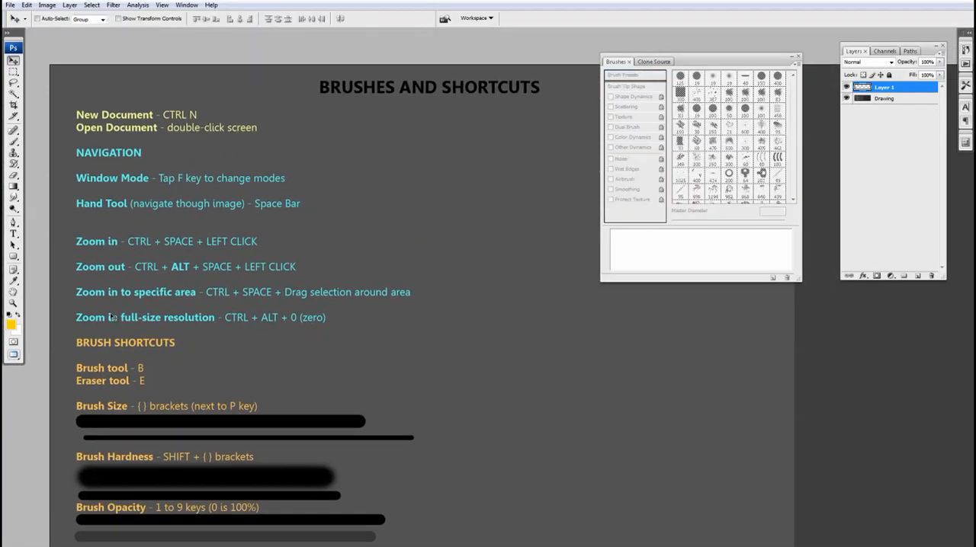
pyautogui.keyDown('ctrl'); pyautogui.keyDown('alt'); pyautogui.click(210, 324); pyautogui.keyUp('alt'); pyautogui.keyUp('ctrl')
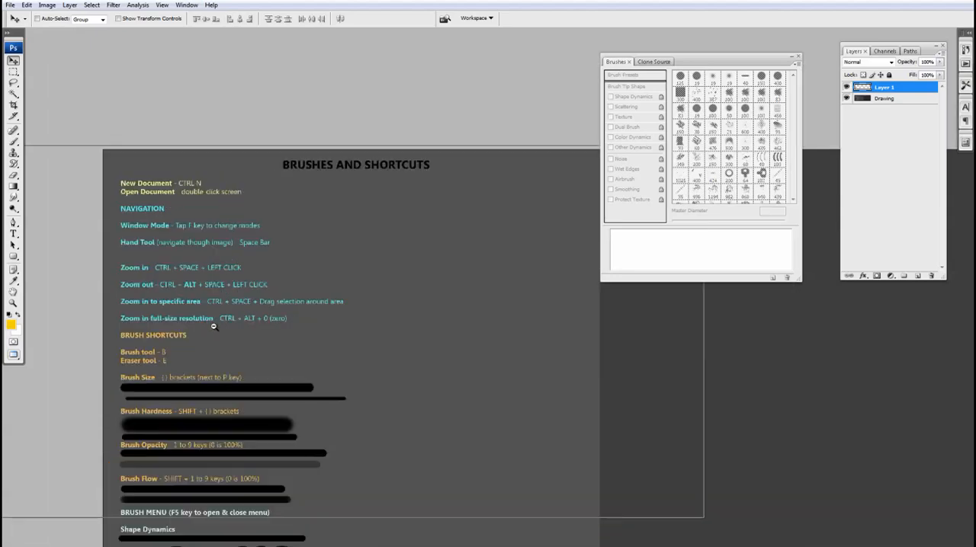
pyautogui.keyDown('ctrl'); pyautogui.keyDown('alt'); pyautogui.click(212, 323); pyautogui.keyUp('alt'); pyautogui.keyUp('ctrl')
pyautogui.moveTo(330, 363); pyautogui.dragTo(232, 218)
pyautogui.keyDown('ctrl'); pyautogui.click(203, 261); pyautogui.keyUp('ctrl')
pyautogui.moveTo(203, 261); pyautogui.dragTo(277, 312)
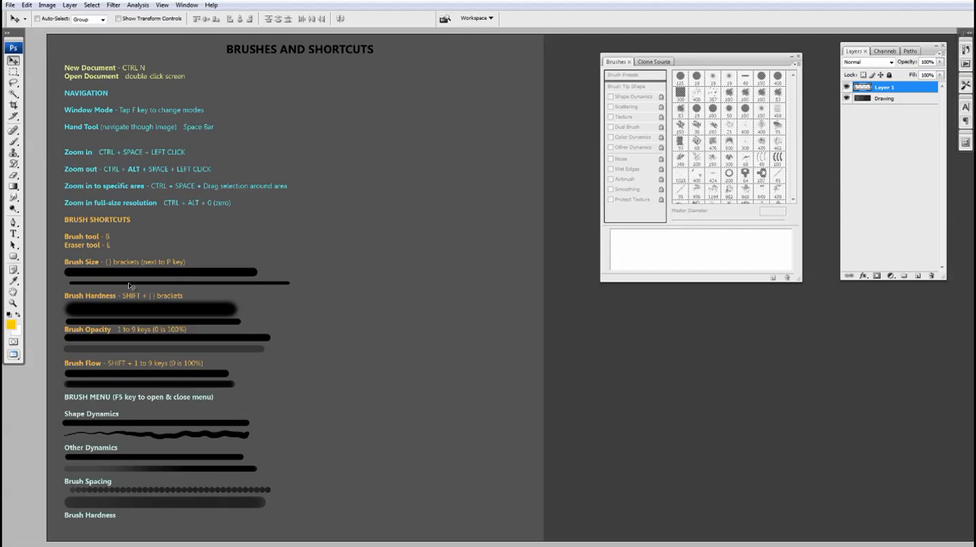
# Activate the Brush tool, enlarge the diameter to 35 px, and turn off Shape Dynamics and Other Dynamics.
pyautogui.press('b')
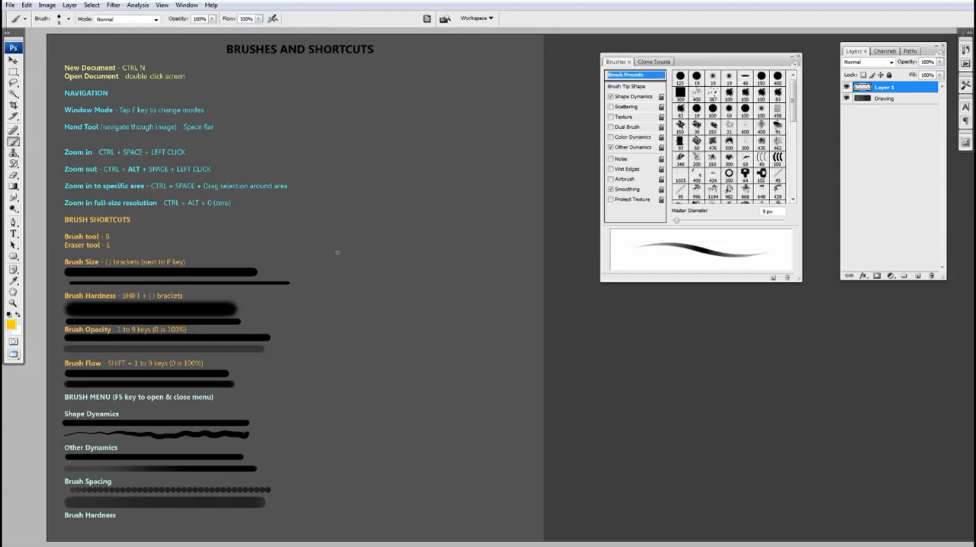
pyautogui.press(']')
pyautogui.press(']')
pyautogui.press(']')
pyautogui.press(']')
pyautogui.press(']')
pyautogui.press(']')
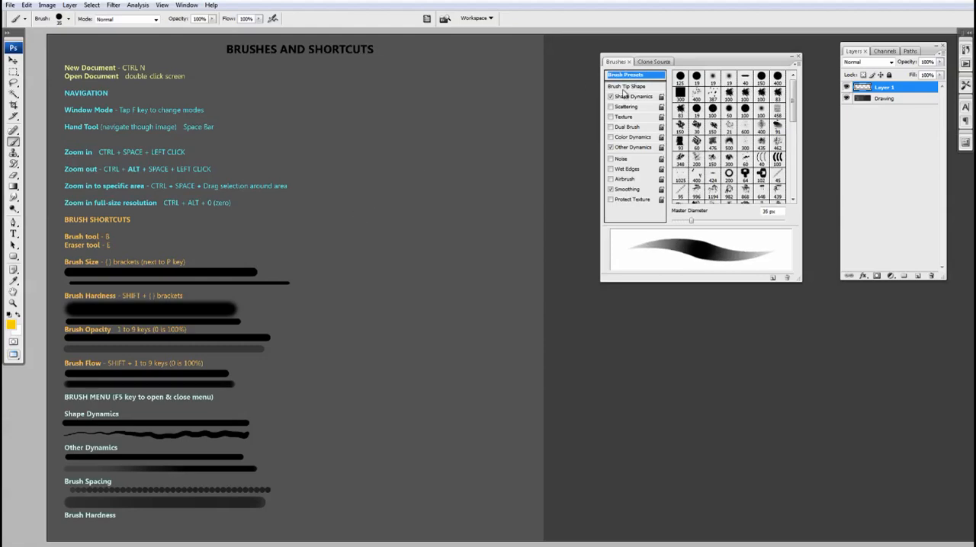
pyautogui.click(611, 97)
pyautogui.click(611, 147)
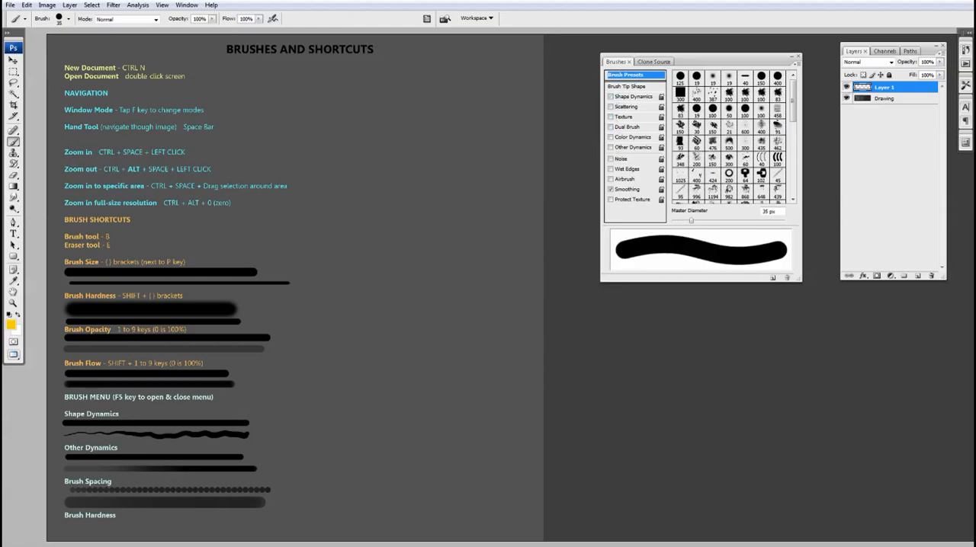
# Try the brush at a diameter of 50 px and at 25 px.
pyautogui.moveTo(324, 277); pyautogui.dragTo(323, 263)
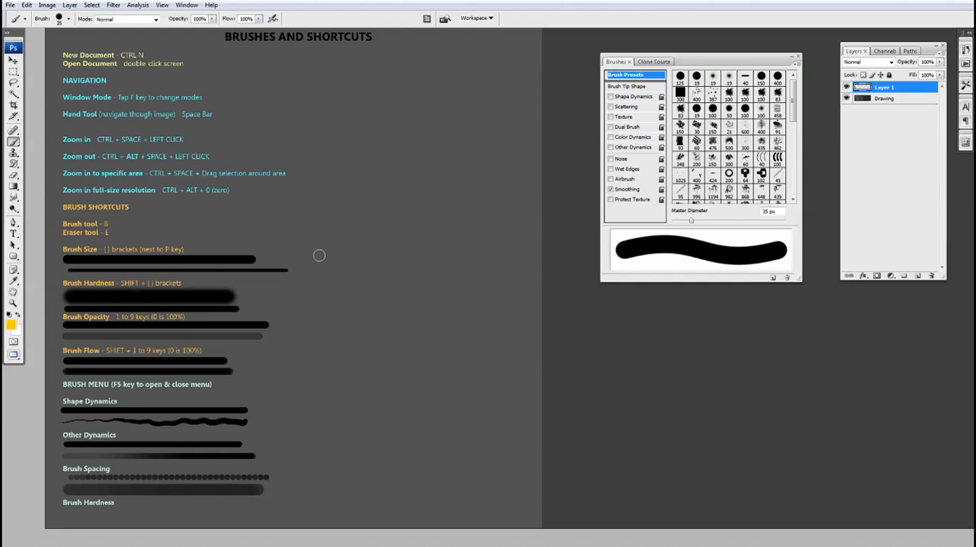
pyautogui.moveTo(333, 236); pyautogui.dragTo(326, 227)
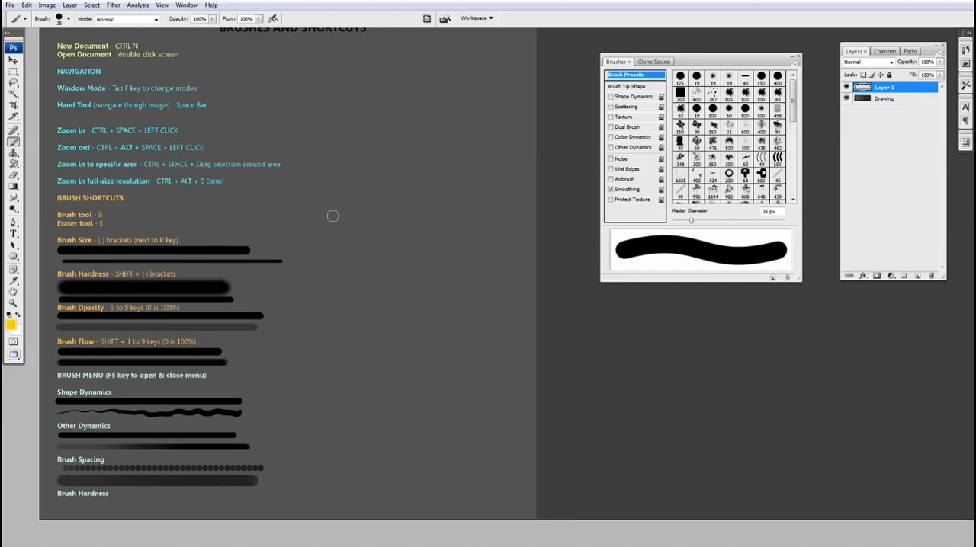
pyautogui.press('[')
pyautogui.press(']')
pyautogui.press(']')
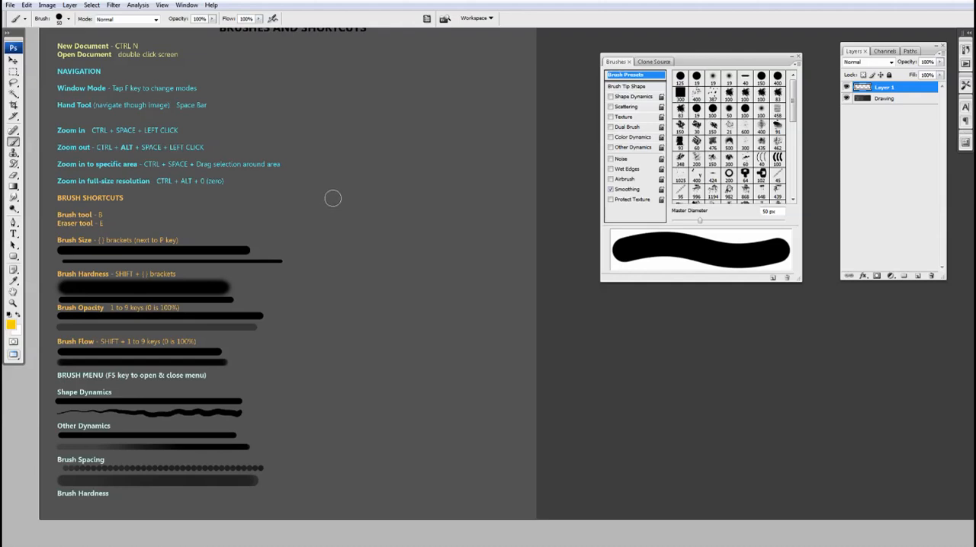
pyautogui.press('[')
pyautogui.press('[')
pyautogui.press('[')
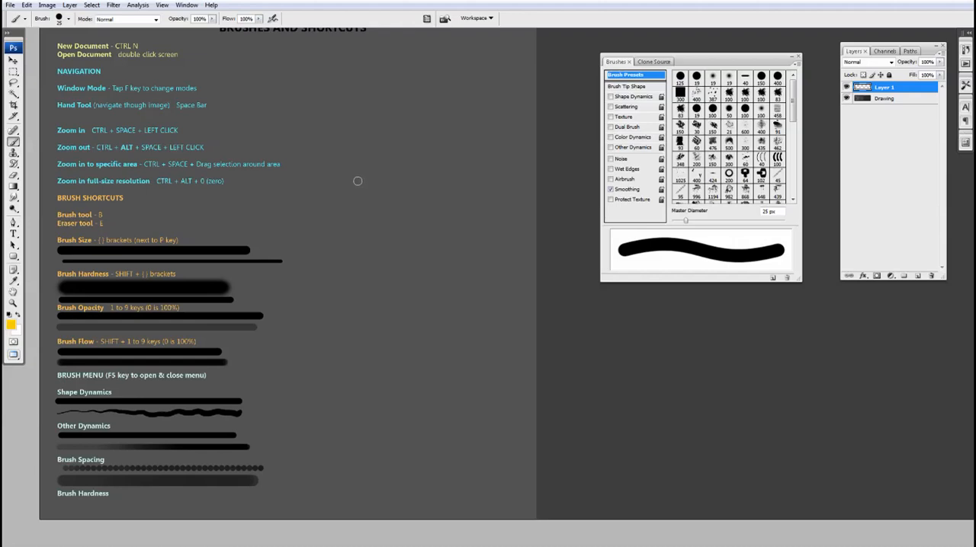
# Shrink the brush to a very small diameter and paint a thin yellow zigzag stroke beside the notes.
pyautogui.press('[')
pyautogui.press('[')
pyautogui.press('[')
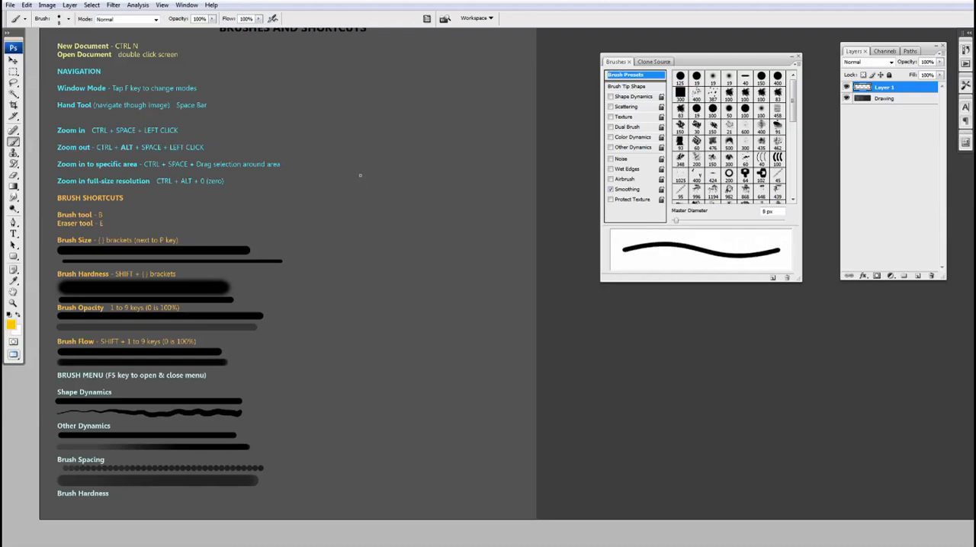
pyautogui.moveTo(369, 172)
pyautogui.mouseDown()
pyautogui.moveTo(341, 210)
pyautogui.moveTo(329, 290)
pyautogui.mouseUp()
# Enlarge the brush to 45 px and paint a thick straight diagonal stroke beside the thin zigzag.
pyautogui.press(']')
pyautogui.press(']')
pyautogui.press(']')
pyautogui.press(']')
pyautogui.press(']')
pyautogui.press(']')
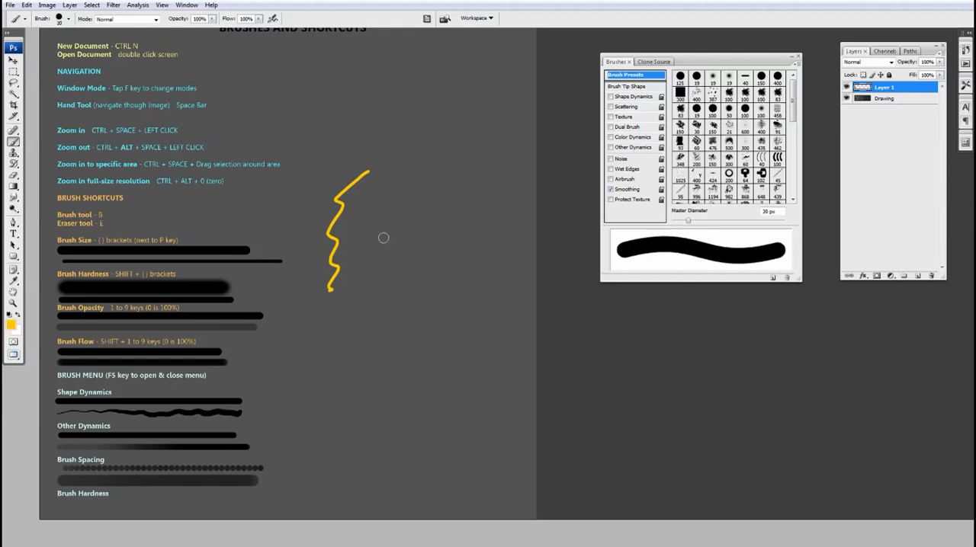
pyautogui.moveTo(421, 214); pyautogui.dragTo(362, 305)
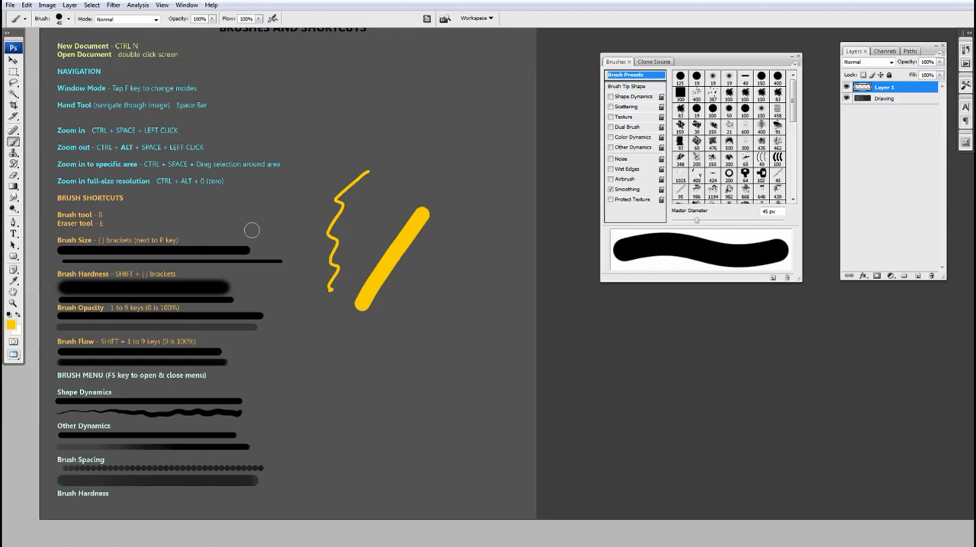
# Lower the brush hardness and paint a soft-edged wavy stroke above the thick diagonal one.
pyautogui.hotkey('shift', '[')
pyautogui.hotkey('shift', '[')
pyautogui.hotkey('shift', '[')
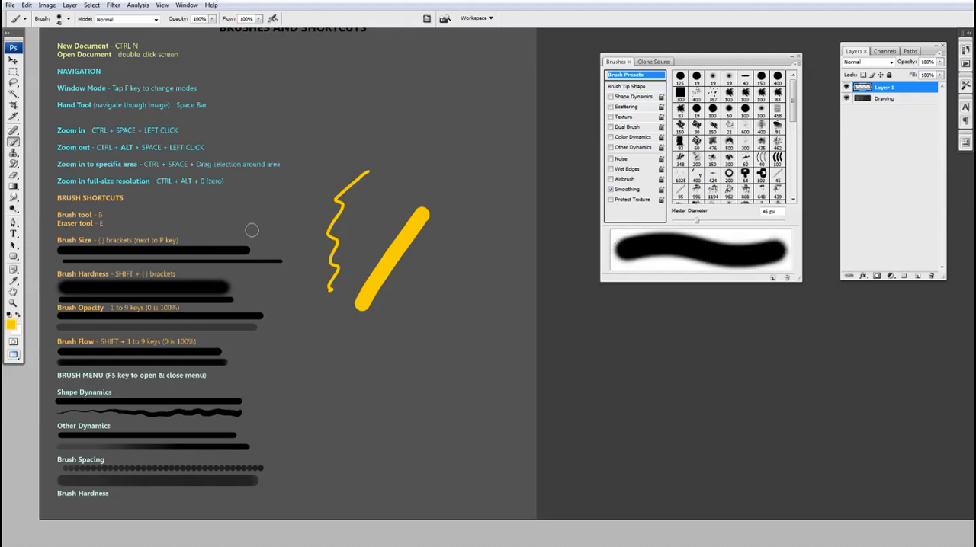
pyautogui.moveTo(438, 92)
pyautogui.mouseDown()
pyautogui.moveTo(413, 98)
pyautogui.moveTo(398, 155)
pyautogui.moveTo(406, 187)
pyautogui.mouseUp()
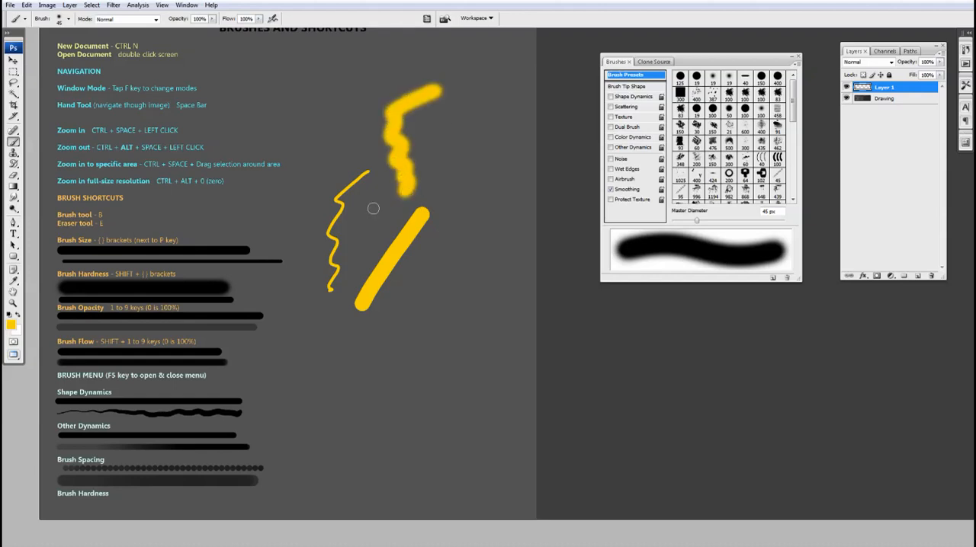
# Raise the brush hardness back to a hard edge and paint a long wavy stroke beside the diagonal one.
pyautogui.hotkey('shift', ']')
pyautogui.hotkey('shift', ']')
pyautogui.hotkey('shift', ']')
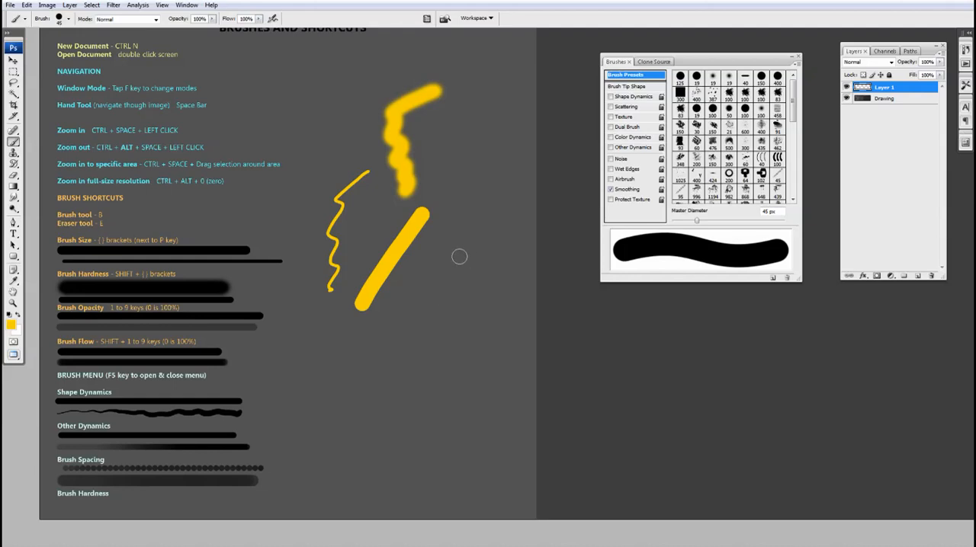
pyautogui.moveTo(479, 149); pyautogui.dragTo(448, 317)
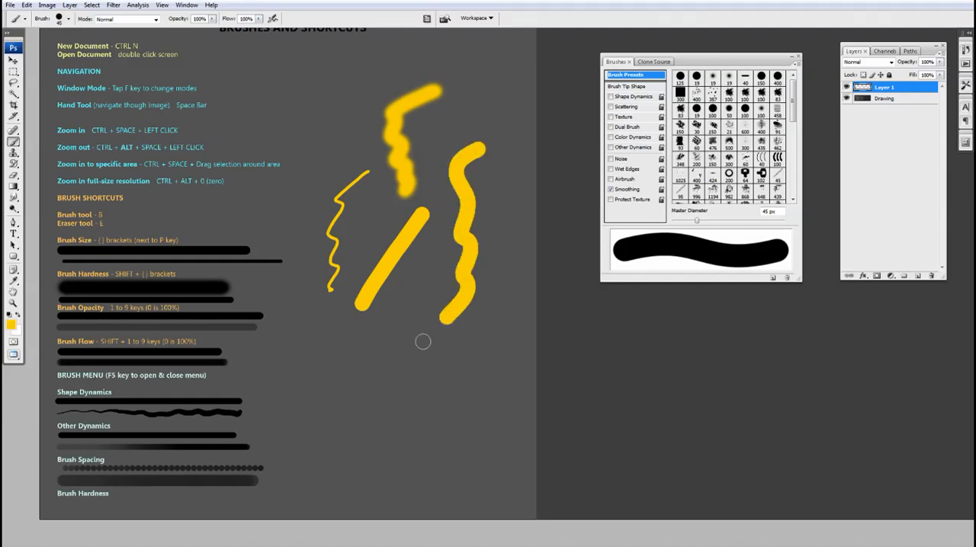
# Check the opacity and flow sliders, then paint two diagonal strokes at 100% opacity between the notes and the thin zigzag.
pyautogui.press('f')
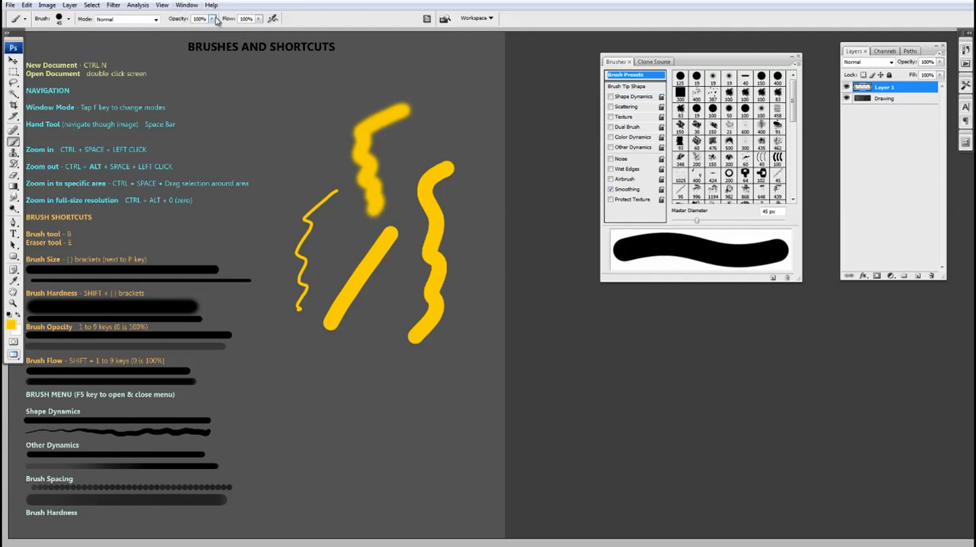
pyautogui.click(217, 20)
pyautogui.moveTo(213, 31); pyautogui.dragTo(266, 30)
pyautogui.click(236, 9)
pyautogui.click(259, 19)
pyautogui.click(264, 4)
pyautogui.press('space')
pyautogui.moveTo(304, 118)
pyautogui.mouseDown()
pyautogui.moveTo(282, 126)
pyautogui.moveTo(258, 177)
pyautogui.mouseUp()
pyautogui.moveTo(288, 170); pyautogui.dragTo(238, 262)
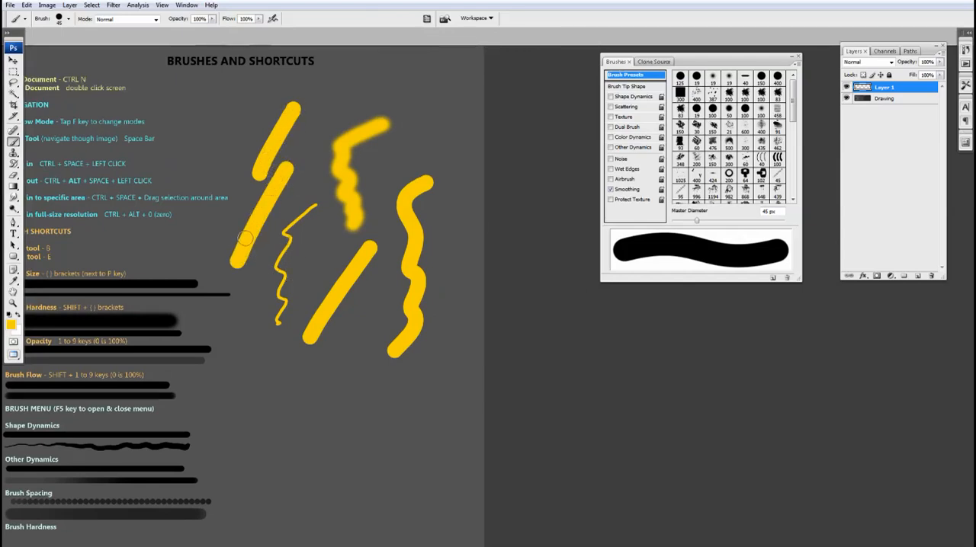
# Set the brush opacity to 10% and paint faint overlapping zigzag strokes around the solid yellow ones.
pyautogui.click(212, 19)
pyautogui.moveTo(212, 29); pyautogui.dragTo(166, 29)
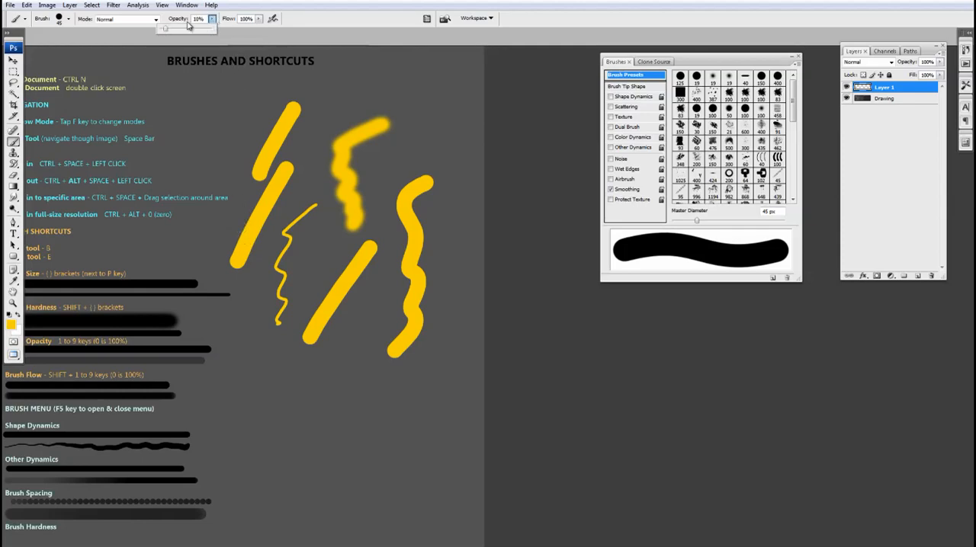
pyautogui.click(216, 4)
pyautogui.click(303, 5)
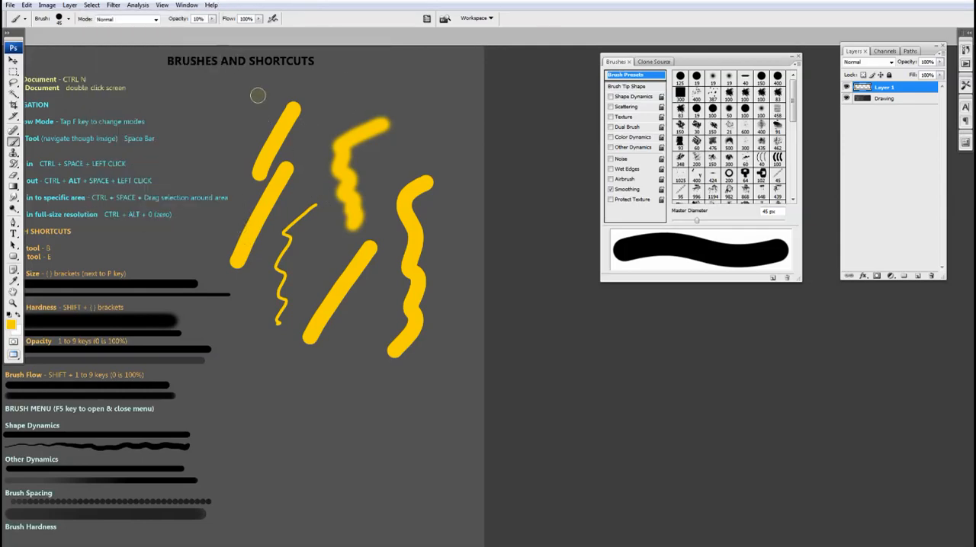
pyautogui.moveTo(257, 95)
pyautogui.mouseDown()
pyautogui.moveTo(199, 111)
pyautogui.moveTo(173, 104)
pyautogui.moveTo(180, 181)
pyautogui.mouseUp()
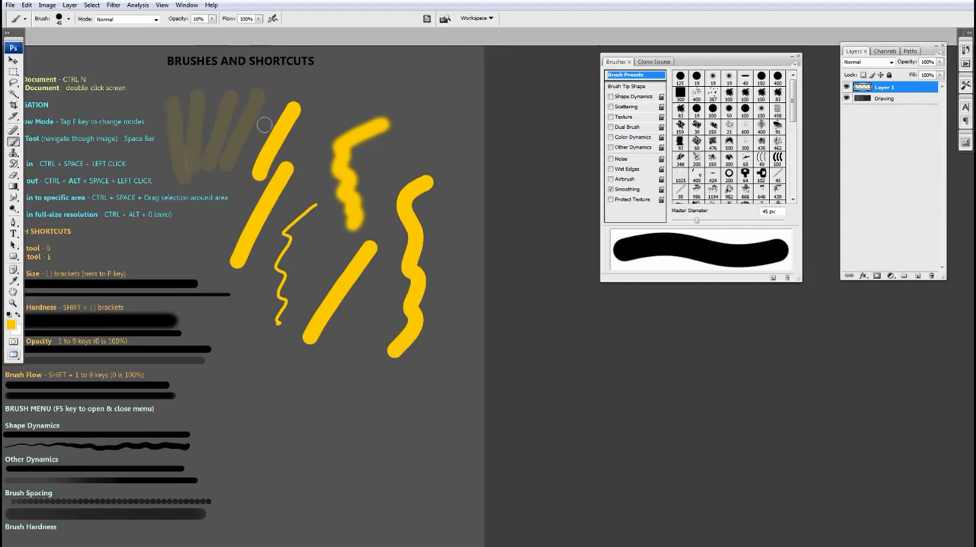
pyautogui.moveTo(330, 90)
pyautogui.mouseDown()
pyautogui.moveTo(303, 190)
pyautogui.moveTo(314, 179)
pyautogui.moveTo(252, 348)
pyautogui.mouseUp()
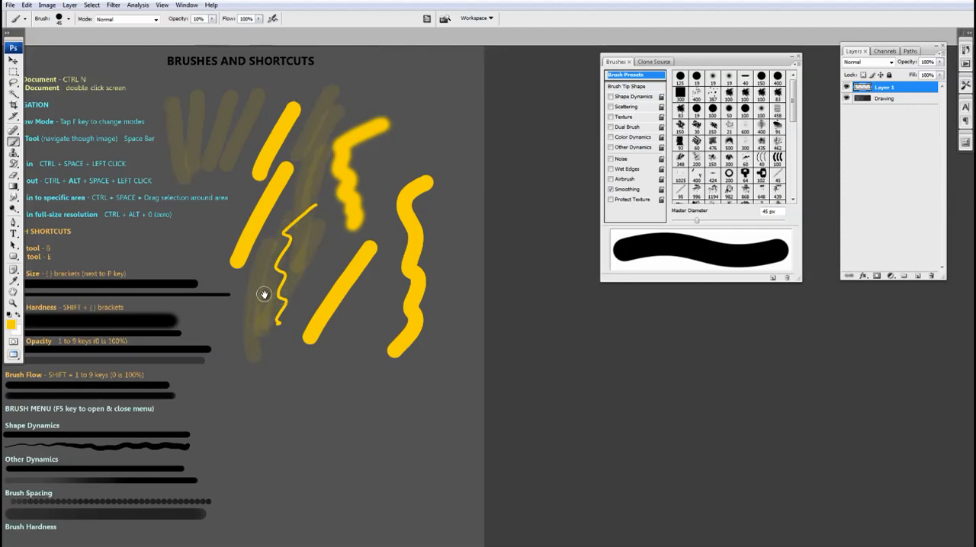
# Restore the brush opacity to 100% and set the diameter to 50 px.
pyautogui.moveTo(263, 294); pyautogui.dragTo(265, 317)
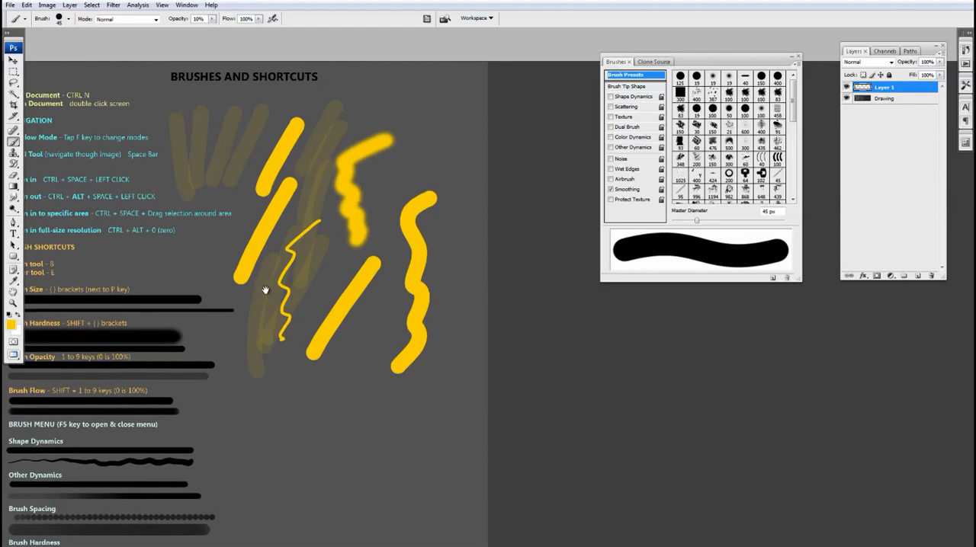
pyautogui.click(213, 19)
pyautogui.moveTo(216, 33); pyautogui.dragTo(262, 33)
pyautogui.moveTo(264, 179); pyautogui.dragTo(308, 174)
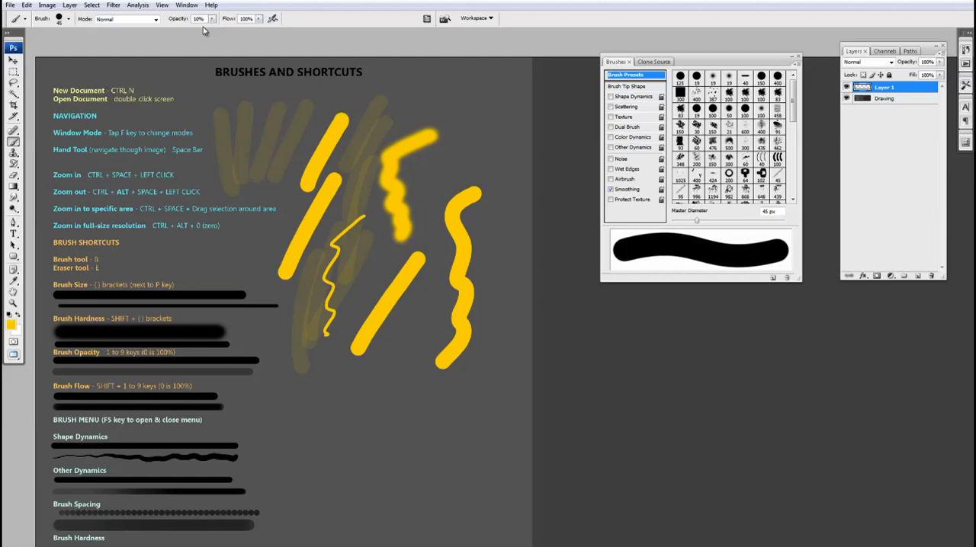
pyautogui.press('0')
pyautogui.press('[')
pyautogui.press(']')
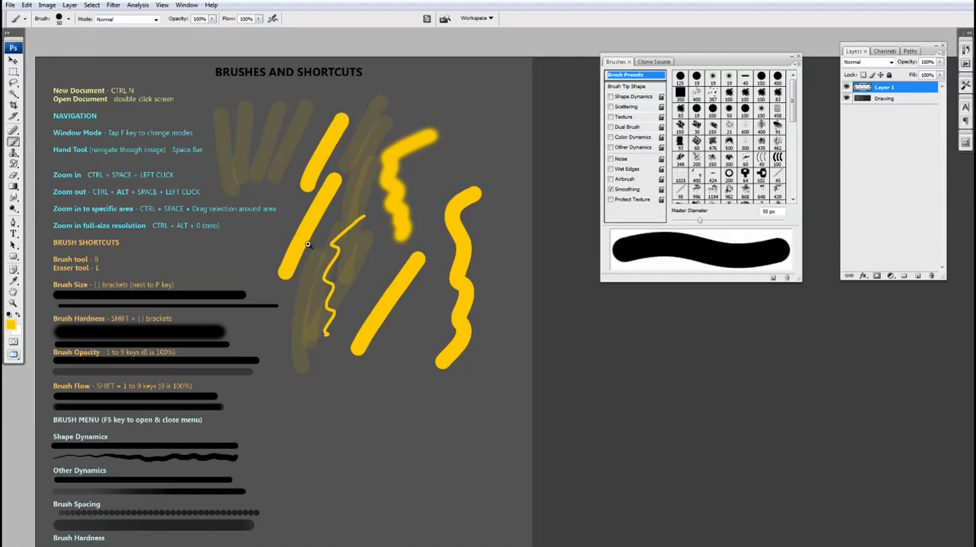
# Set the brush flow to 24% and paint overlapping near-vertical strokes beside the long wavy stroke, near the canvas edge.
pyautogui.hotkey('ctrl', '+')
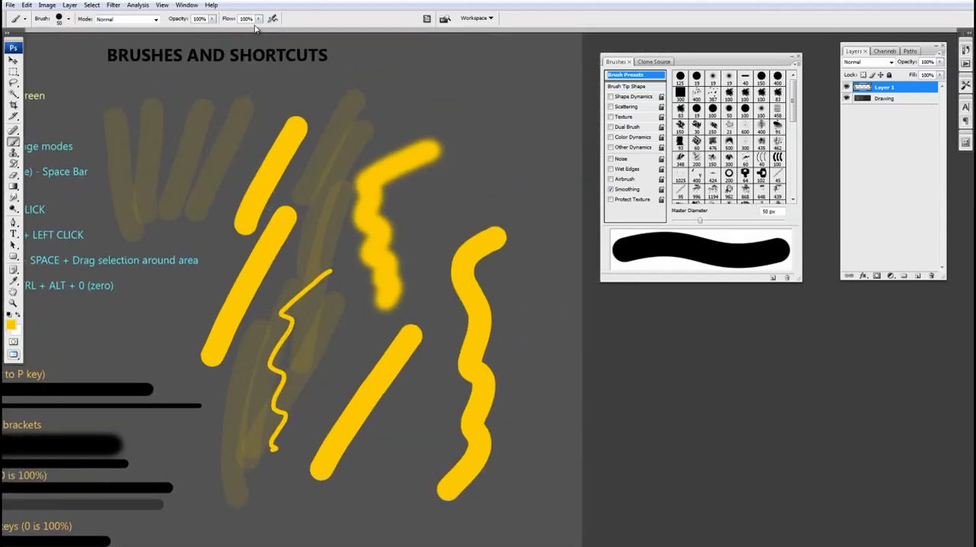
pyautogui.press('v')
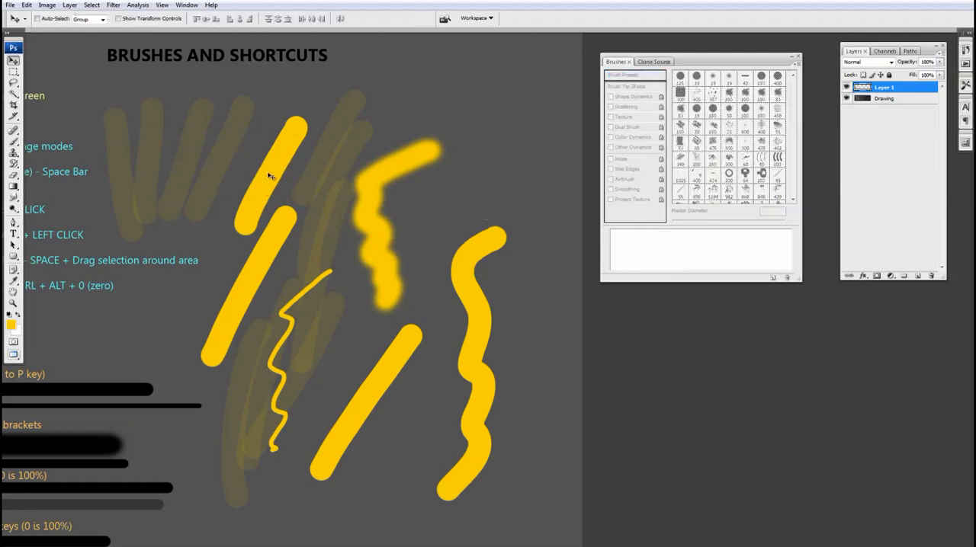
pyautogui.press('b')
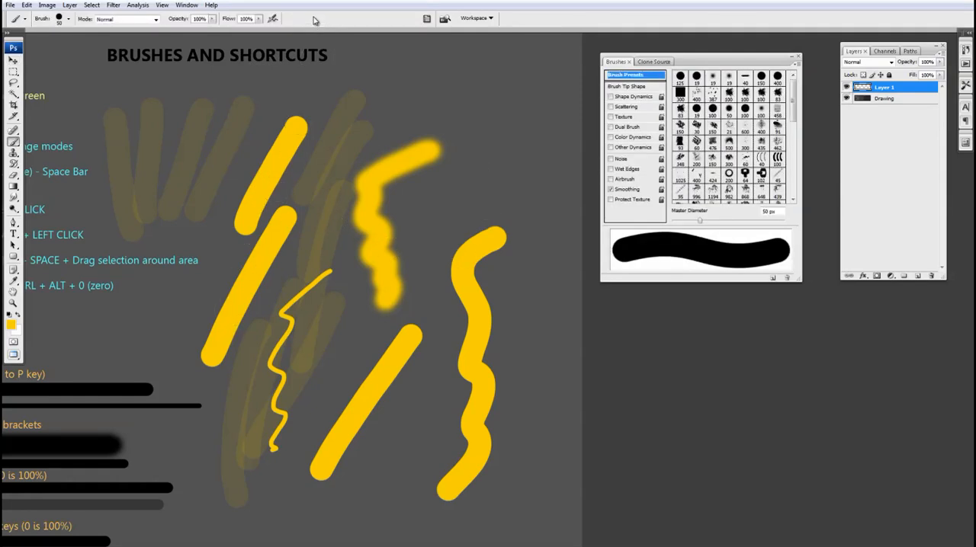
pyautogui.click(259, 19)
pyautogui.moveTo(257, 32); pyautogui.dragTo(220, 33)
pyautogui.click(279, 5)
pyautogui.moveTo(474, 194); pyautogui.dragTo(391, 235)
pyautogui.moveTo(432, 303); pyautogui.dragTo(429, 390)
pyautogui.moveTo(454, 320); pyautogui.dragTo(450, 447)
pyautogui.moveTo(476, 372); pyautogui.dragTo(462, 515)
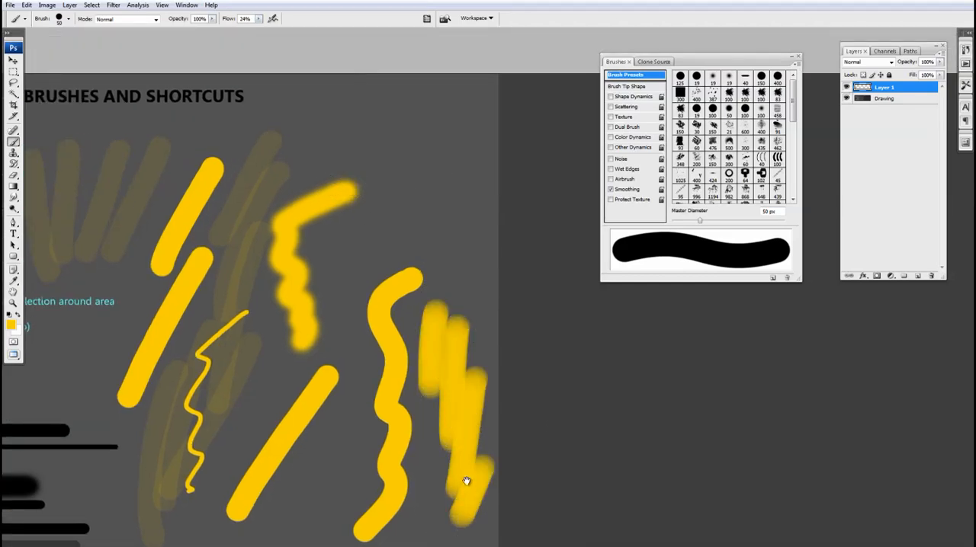
# Set the brush flow back to 100% and move the Brushes palette closer to the painted strokes.
pyautogui.moveTo(488, 449); pyautogui.dragTo(423, 295)
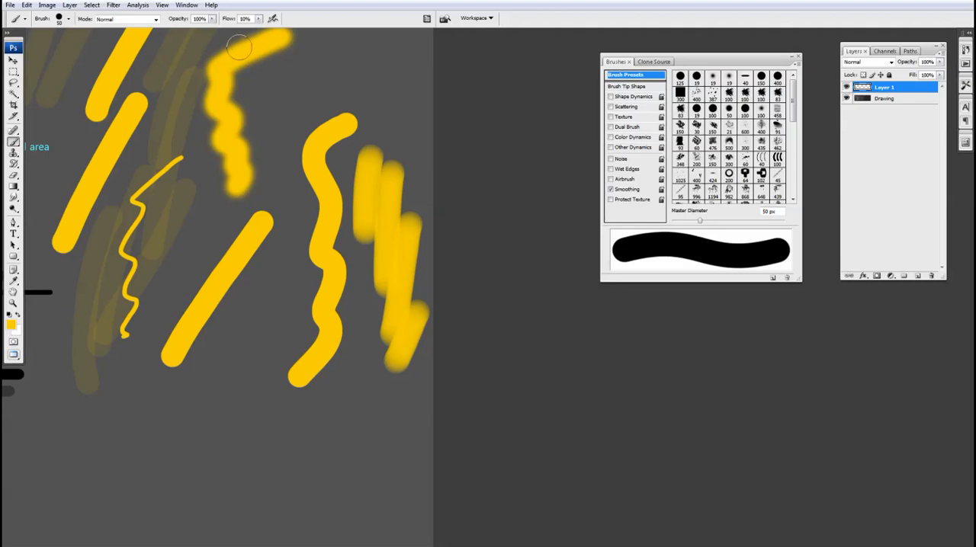
pyautogui.hotkey('shift', '0')
pyautogui.moveTo(328, 281); pyautogui.dragTo(387, 350)
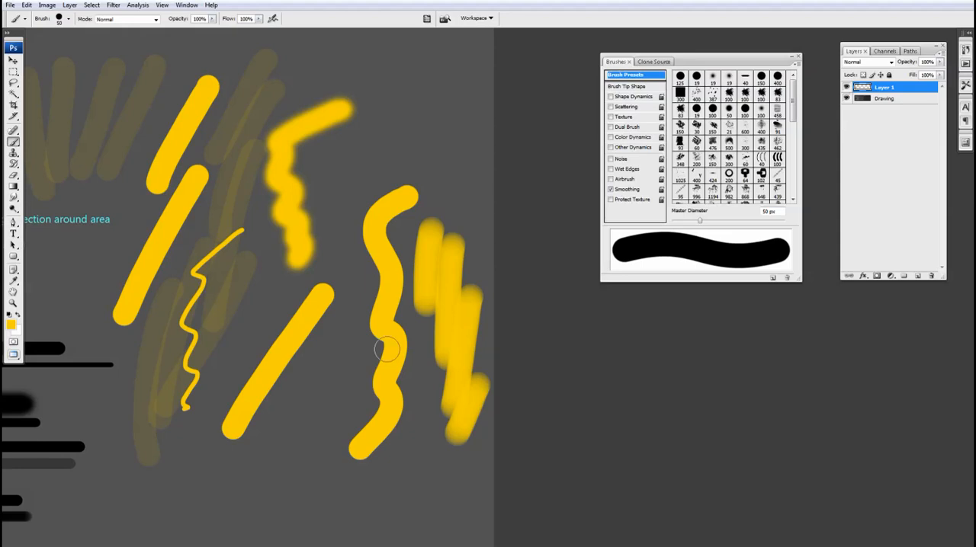
pyautogui.moveTo(697, 58); pyautogui.dragTo(556, 49)
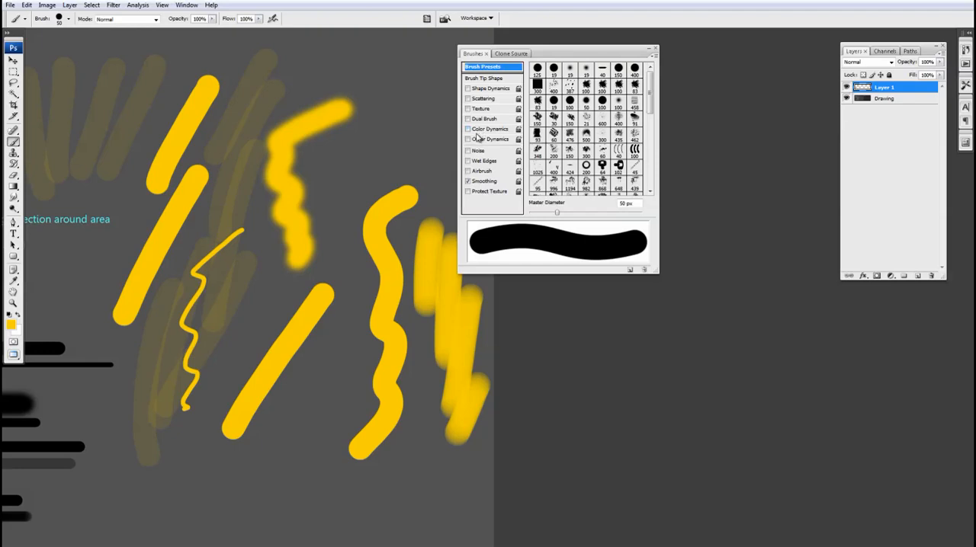
# Toggle the Brushes palette closed and open, and move it clear of the painted strokes.
pyautogui.press('F5')
pyautogui.press('F5')
pyautogui.press('F5')
pyautogui.press('F5')
pyautogui.moveTo(561, 57); pyautogui.dragTo(678, 57)
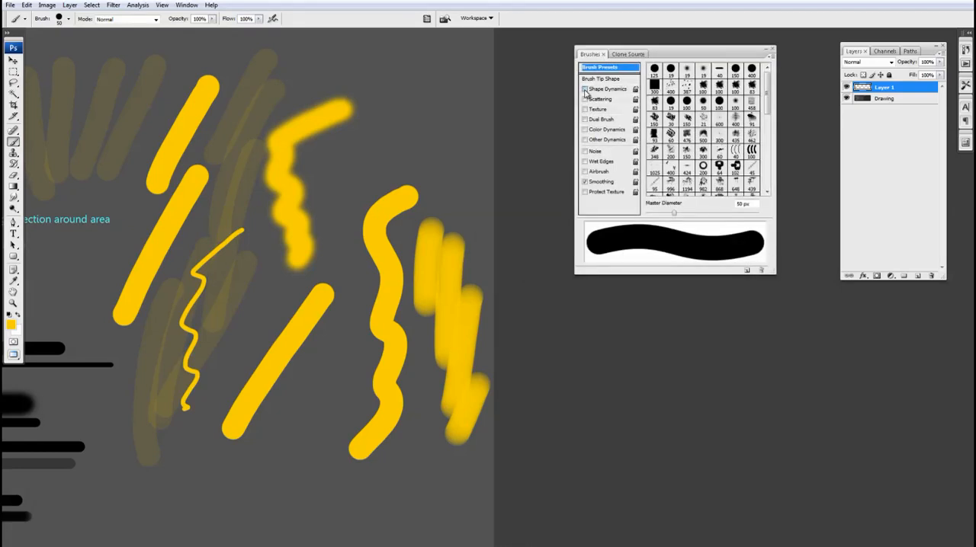
# Enable Shape Dynamics and paint a long stroke between the existing yellow ones, varying from thin to thick.
pyautogui.click(584, 89)
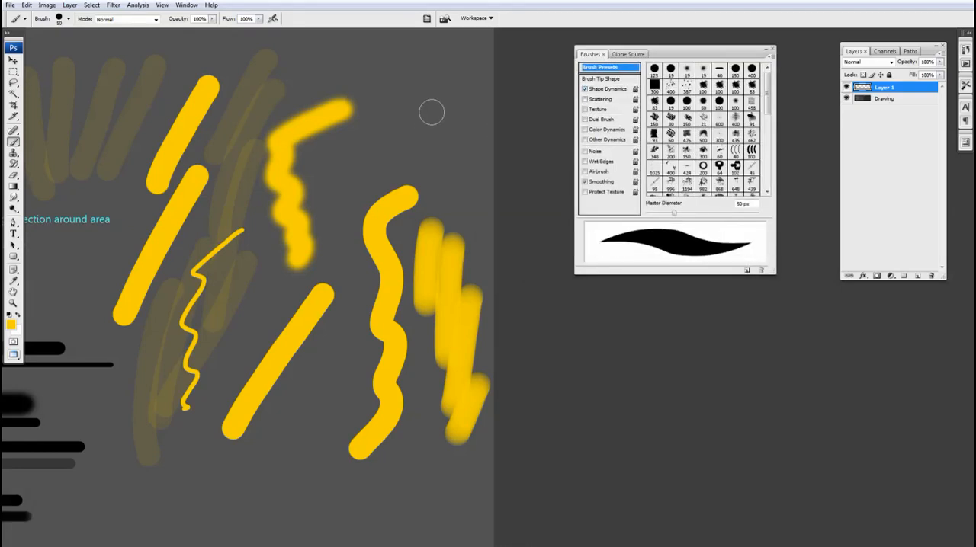
pyautogui.moveTo(436, 102)
pyautogui.mouseDown()
pyautogui.moveTo(353, 205)
pyautogui.moveTo(345, 330)
pyautogui.moveTo(319, 405)
pyautogui.moveTo(271, 488)
pyautogui.moveTo(250, 506)
pyautogui.mouseUp()
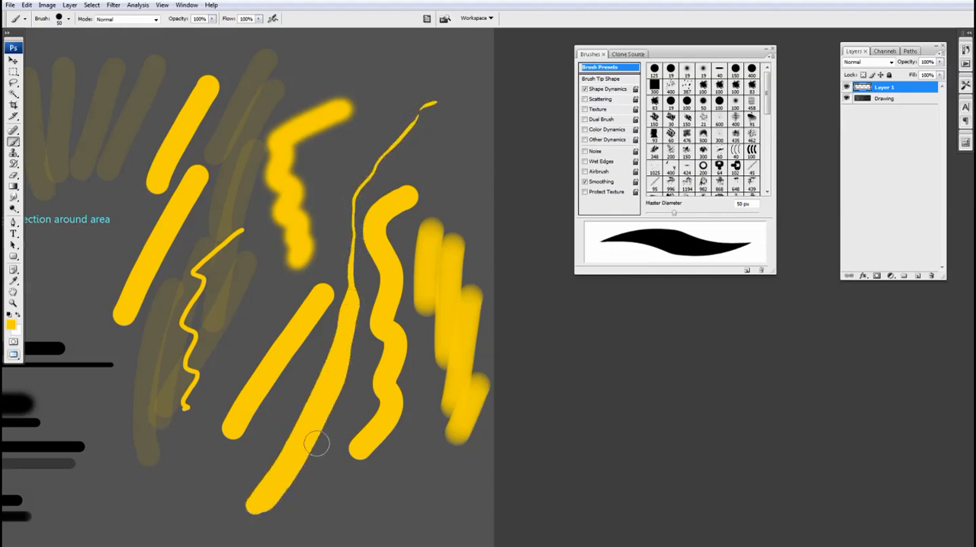
pyautogui.moveTo(317, 443); pyautogui.dragTo(394, 233)
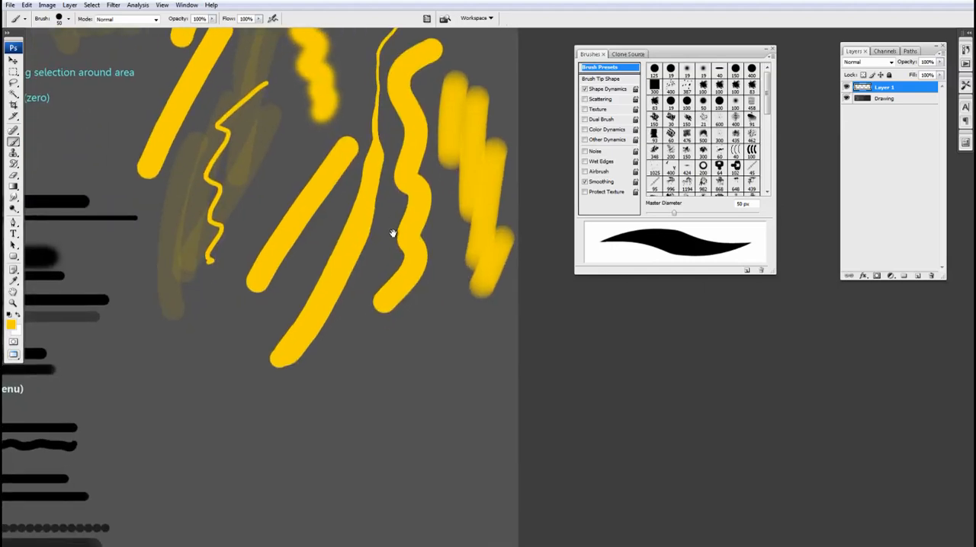
# Switch from Shape Dynamics to Other Dynamics and paint a winding stroke below the others, fading from faint to solid.
pyautogui.click(585, 89)
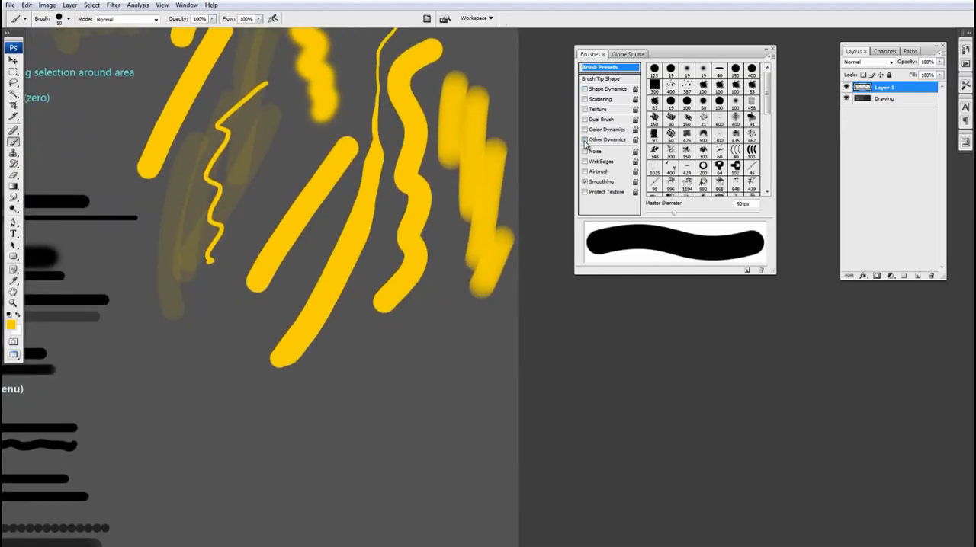
pyautogui.click(585, 140)
pyautogui.moveTo(394, 386); pyautogui.dragTo(399, 323)
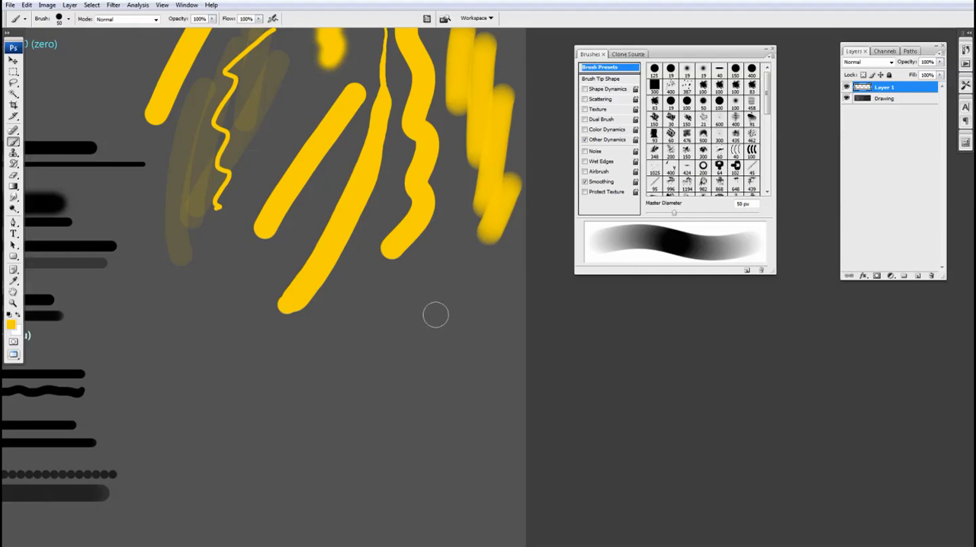
pyautogui.moveTo(444, 296)
pyautogui.mouseDown()
pyautogui.moveTo(370, 320)
pyautogui.moveTo(358, 357)
pyautogui.moveTo(296, 394)
pyautogui.moveTo(272, 431)
pyautogui.moveTo(338, 467)
pyautogui.moveTo(385, 408)
pyautogui.moveTo(441, 443)
pyautogui.moveTo(505, 385)
pyautogui.mouseUp()
pyautogui.moveTo(519, 221); pyautogui.dragTo(510, 239)
# Enable Shape Dynamics together with Other Dynamics and paint winding strokes that vary in both thickness and opacity.
pyautogui.click(585, 89)
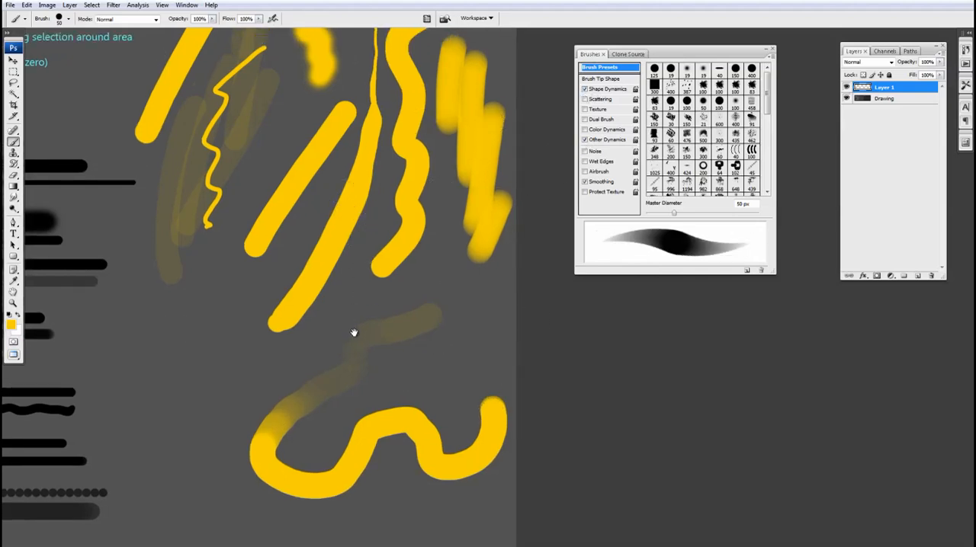
pyautogui.moveTo(354, 333); pyautogui.dragTo(372, 268)
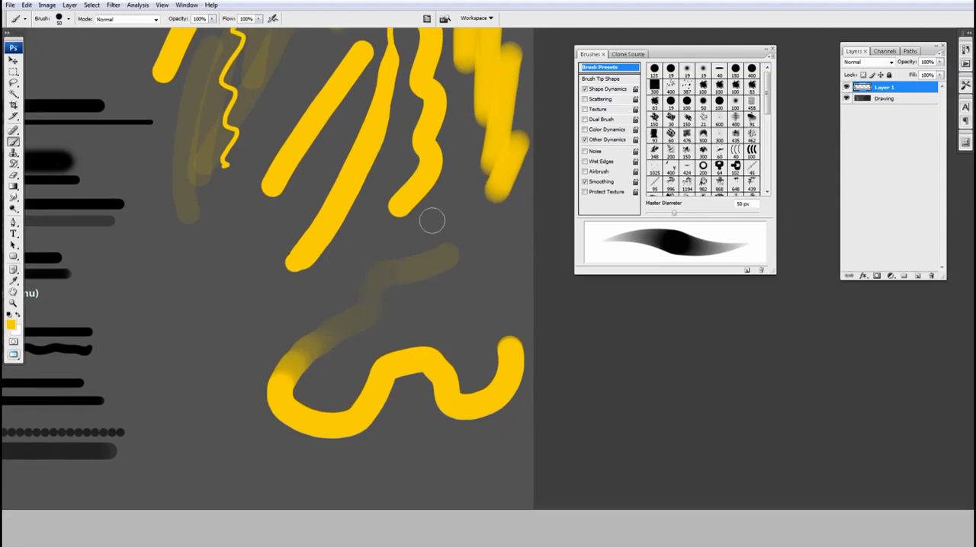
pyautogui.moveTo(349, 295)
pyautogui.mouseDown()
pyautogui.moveTo(397, 251)
pyautogui.moveTo(340, 255)
pyautogui.moveTo(277, 207)
pyautogui.moveTo(279, 268)
pyautogui.moveTo(222, 390)
pyautogui.moveTo(327, 438)
pyautogui.moveTo(408, 435)
pyautogui.moveTo(457, 446)
pyautogui.moveTo(543, 388)
pyautogui.moveTo(496, 301)
pyautogui.moveTo(499, 256)
pyautogui.mouseUp()
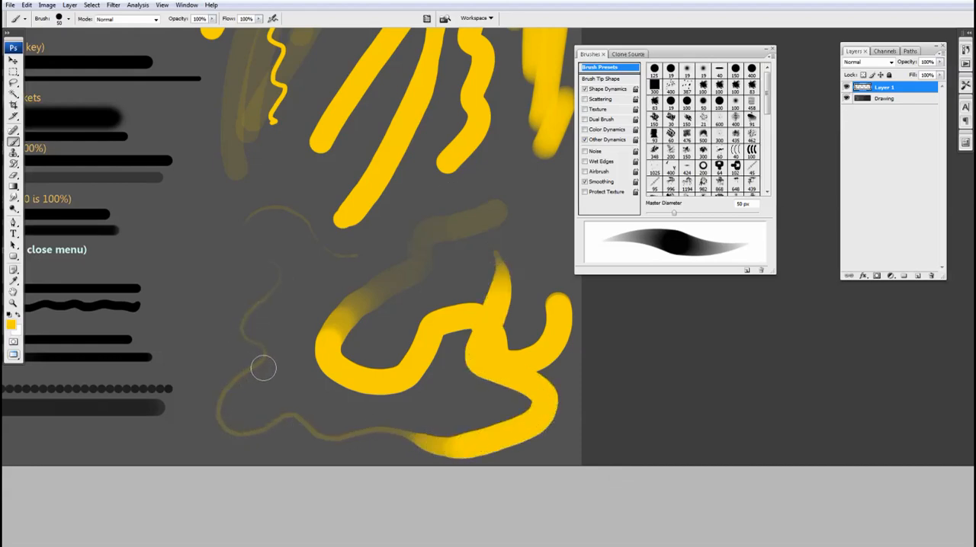
pyautogui.moveTo(288, 259); pyautogui.dragTo(274, 320)
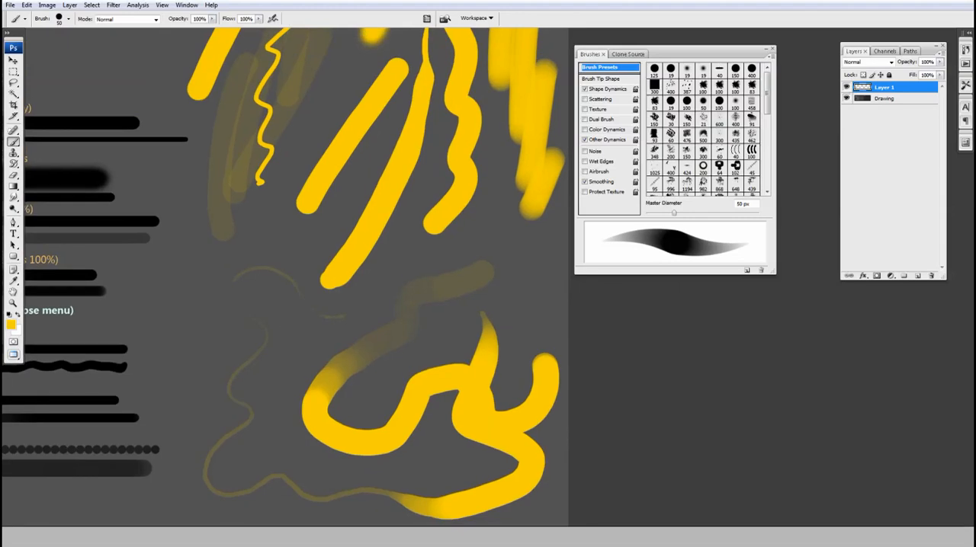
pyautogui.keyDown('ctrl'); pyautogui.keyDown('alt'); pyautogui.click(299, 321); pyautogui.keyUp('alt'); pyautogui.keyUp('ctrl')
pyautogui.moveTo(337, 340); pyautogui.dragTo(327, 397)
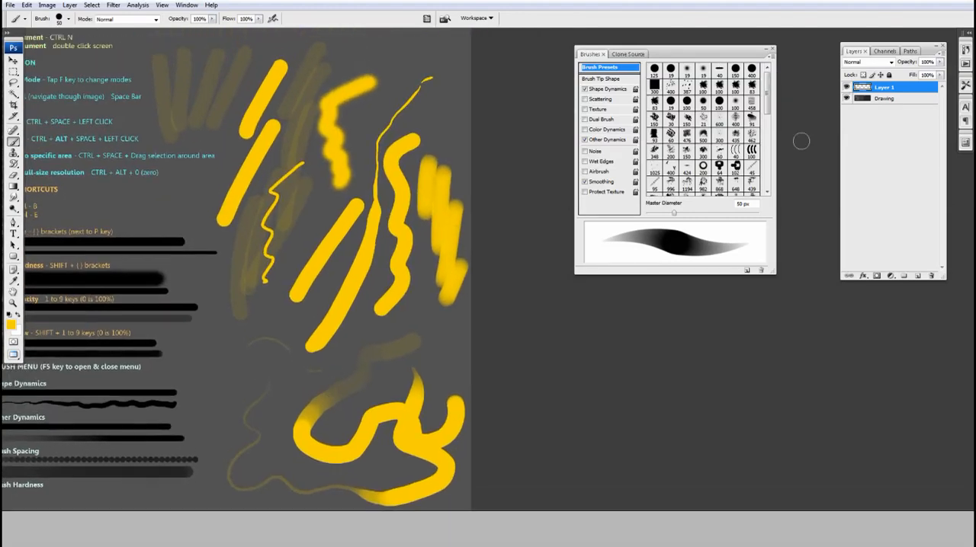
# Select everything on Layer 1, delete all the painted sample strokes and deselect.
pyautogui.keyDown('ctrl'); pyautogui.keyDown('alt'); pyautogui.click(396, 247); pyautogui.keyUp('alt'); pyautogui.keyUp('ctrl')
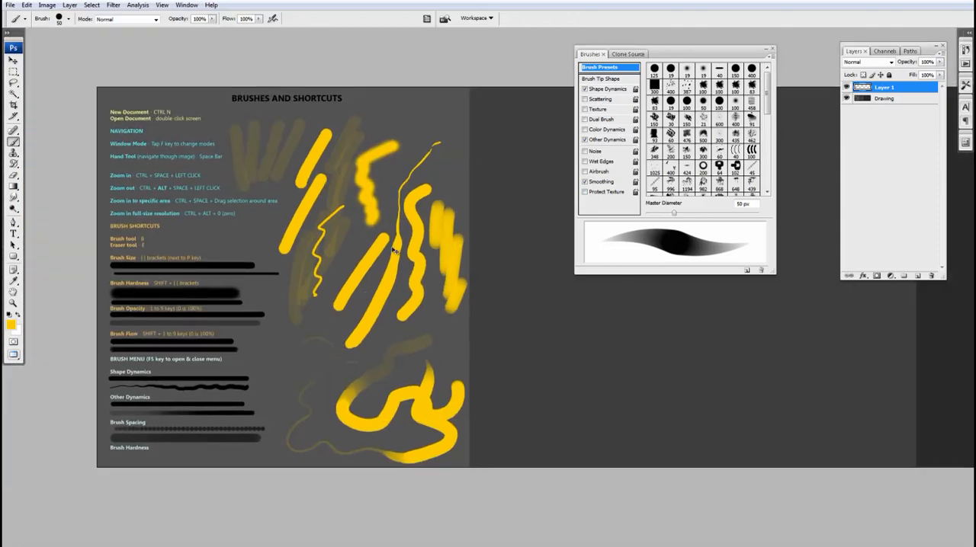
pyautogui.hotkey('ctrl', 'a')
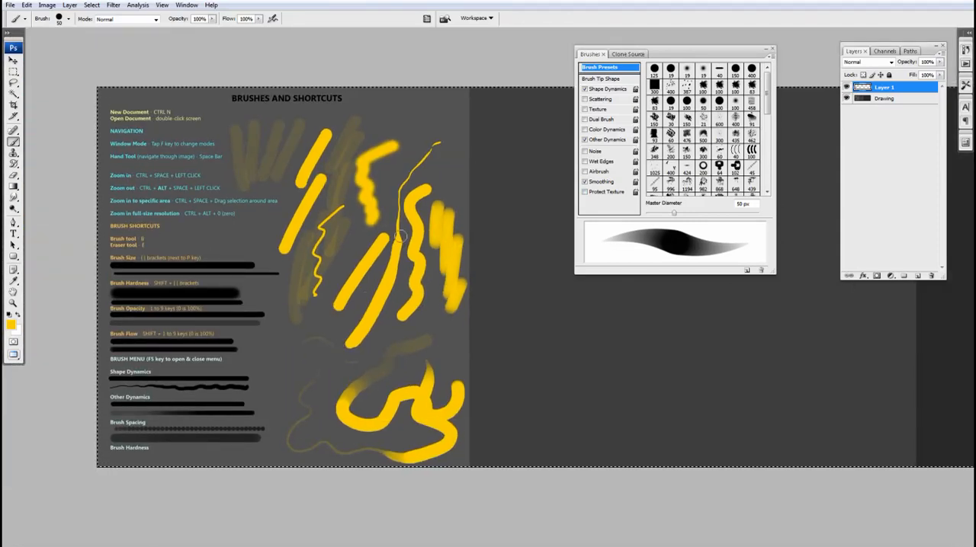
pyautogui.press('Delete')
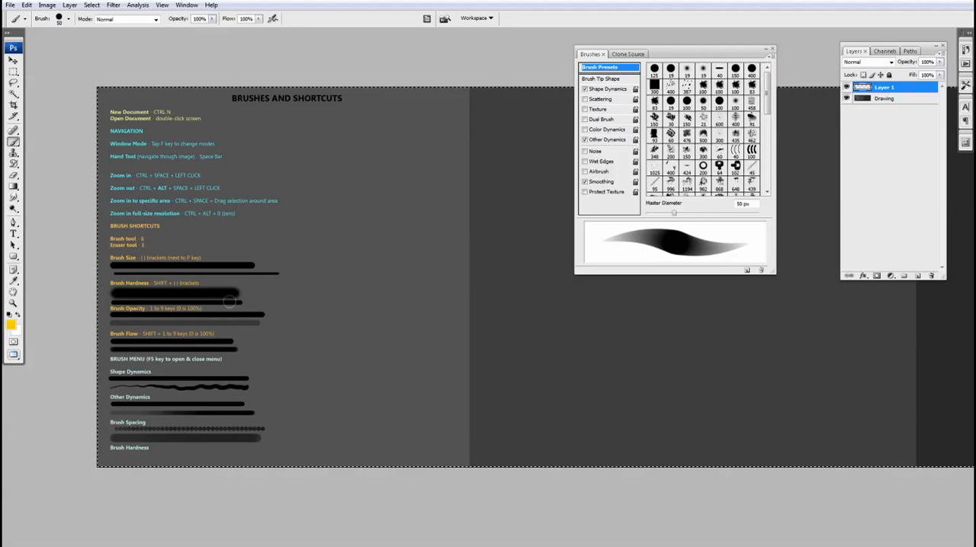
pyautogui.hotkey('ctrl', 'd')
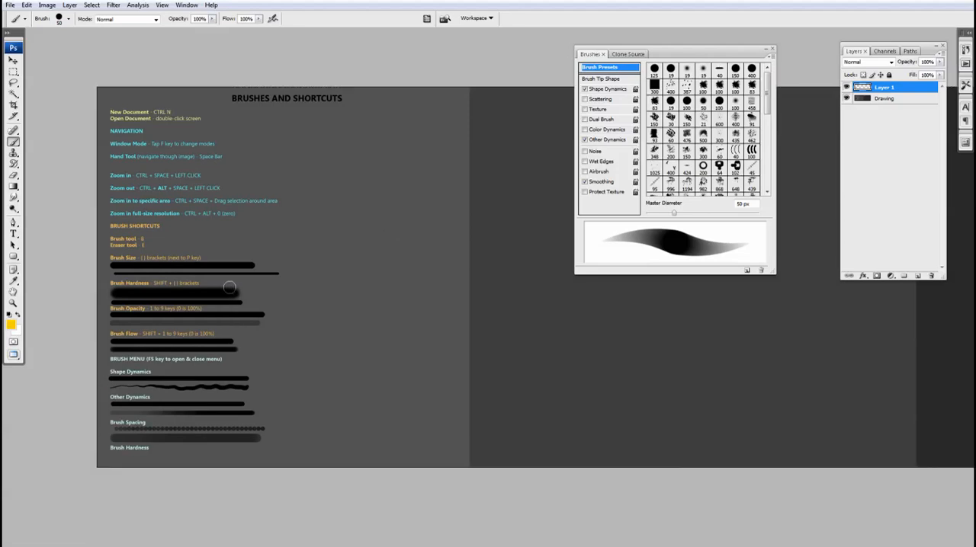
# Reduce the brush diameter to 8 px and paint several thin, tapering curves beside the shortcut list.
pyautogui.keyDown('ctrl'); pyautogui.click(279, 321); pyautogui.keyUp('ctrl')
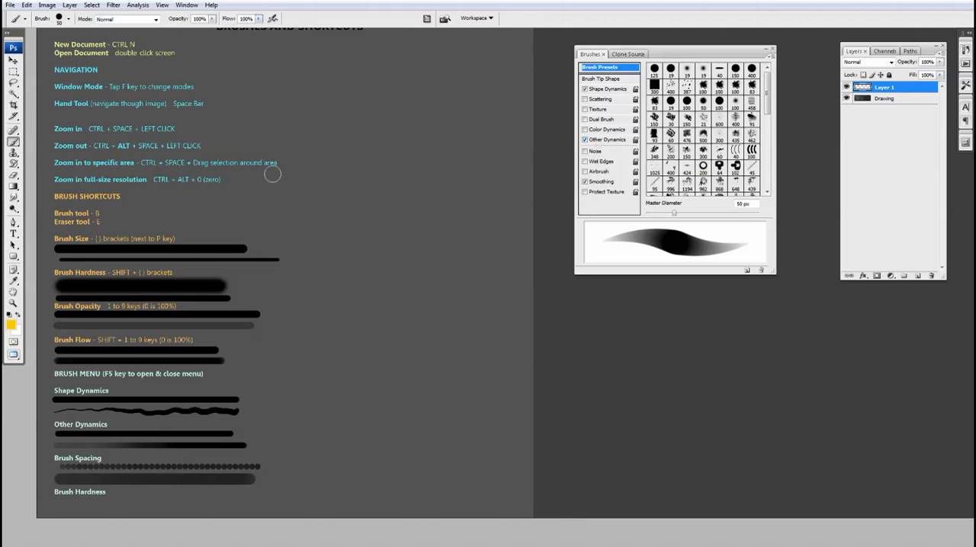
pyautogui.press('[')
pyautogui.press('[')
pyautogui.press('[')
pyautogui.press('[')
pyautogui.press('[')
pyautogui.press('[')
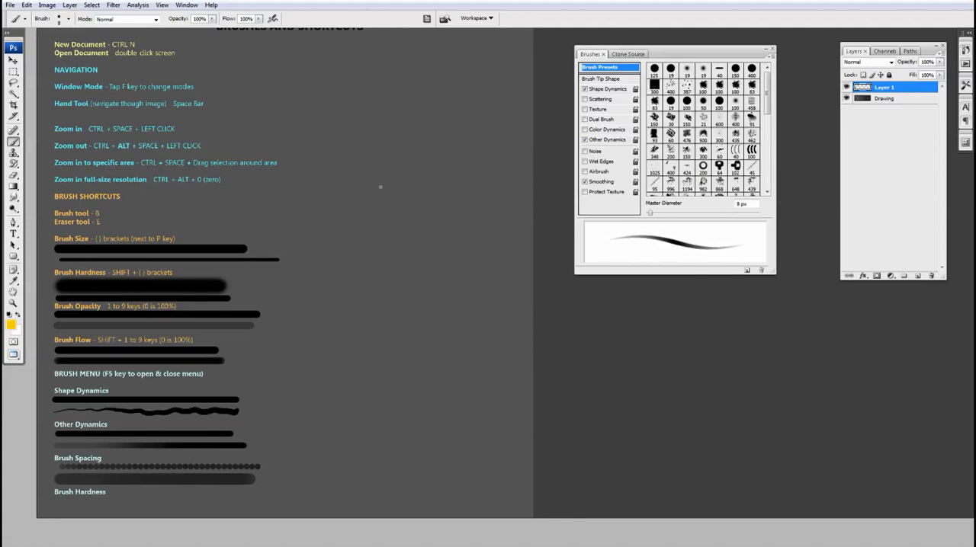
pyautogui.moveTo(403, 131); pyautogui.dragTo(355, 281)
pyautogui.moveTo(399, 208)
pyautogui.mouseDown()
pyautogui.moveTo(429, 307)
pyautogui.moveTo(400, 372)
pyautogui.mouseUp()
pyautogui.moveTo(446, 213); pyautogui.dragTo(423, 430)
pyautogui.moveTo(458, 297); pyautogui.dragTo(272, 405)
pyautogui.moveTo(311, 233); pyautogui.dragTo(410, 328)
pyautogui.moveTo(355, 157); pyautogui.dragTo(347, 263)
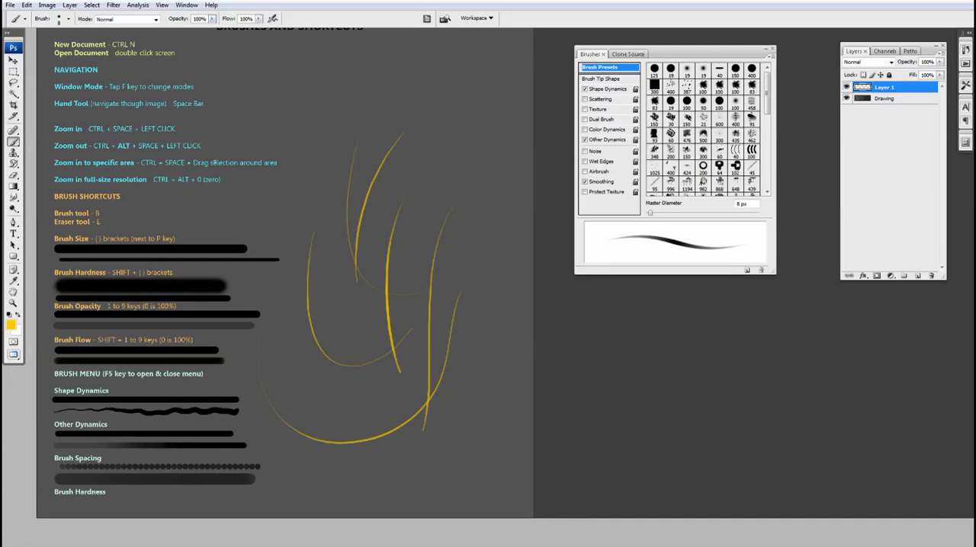
# Lower the brush opacity, ending at 10%, and paint fainter thin curves around the existing ones.
pyautogui.press('5')
pyautogui.moveTo(334, 100); pyautogui.dragTo(308, 226)
pyautogui.moveTo(467, 135); pyautogui.dragTo(455, 240)
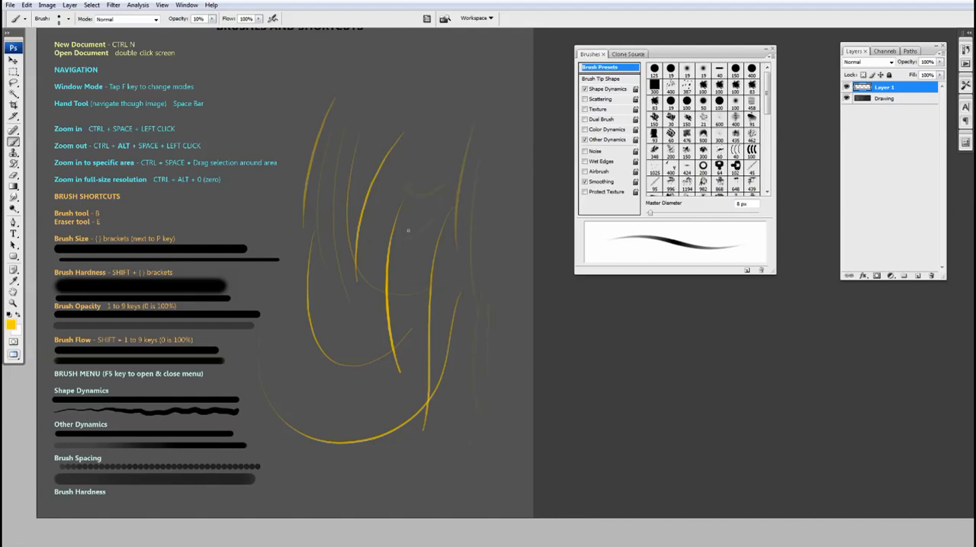
# Delete all the thin curves from Layer 1 and clear the selection.
pyautogui.hotkey('ctrl', 'a')
pyautogui.press('Delete')
pyautogui.hotkey('ctrl', 'd')
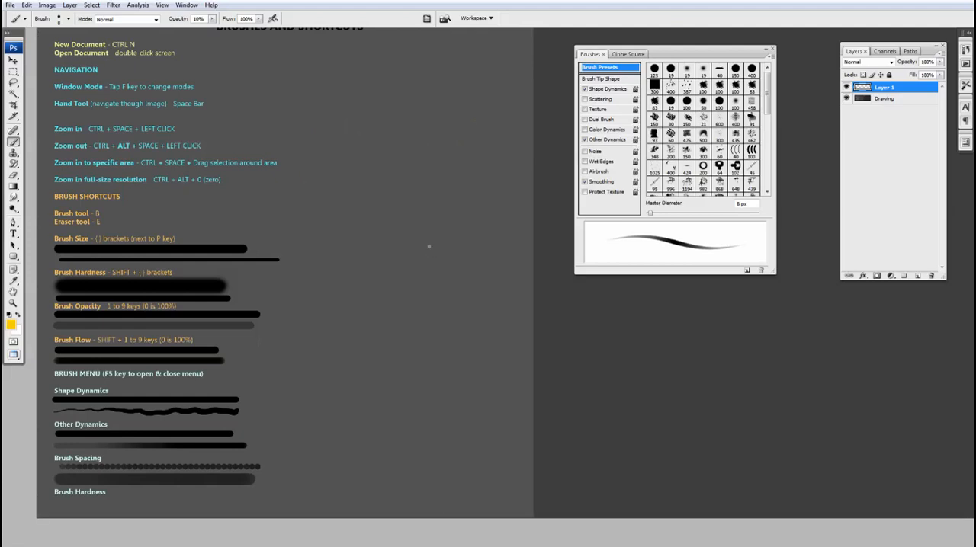
pyautogui.moveTo(429, 247); pyautogui.dragTo(427, 244)
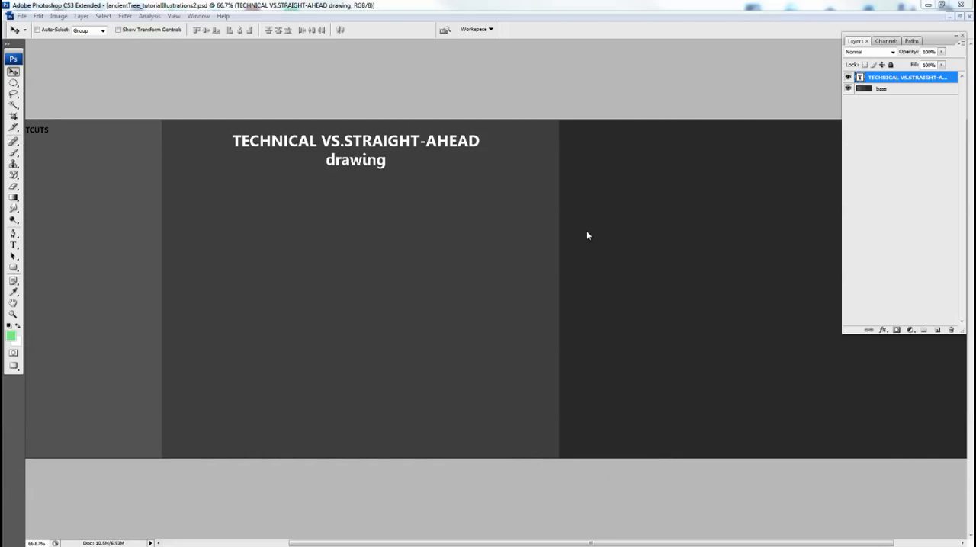
# Add a new empty layer above the "TECHNICAL VS.STRAIGHT-AHEAD drawing" text layer.
pyautogui.click(408, 85)
pyautogui.moveTo(356, 266); pyautogui.dragTo(369, 238)
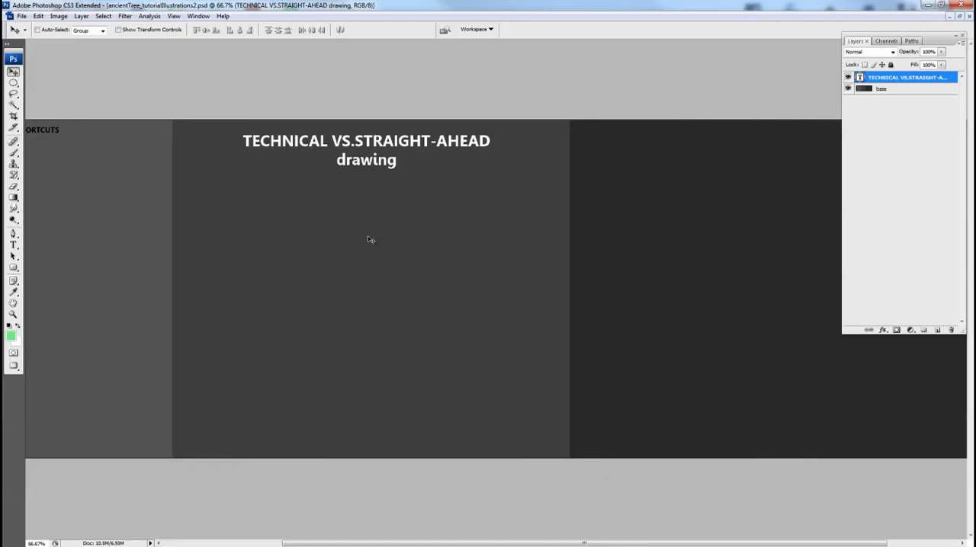
pyautogui.click(937, 330)
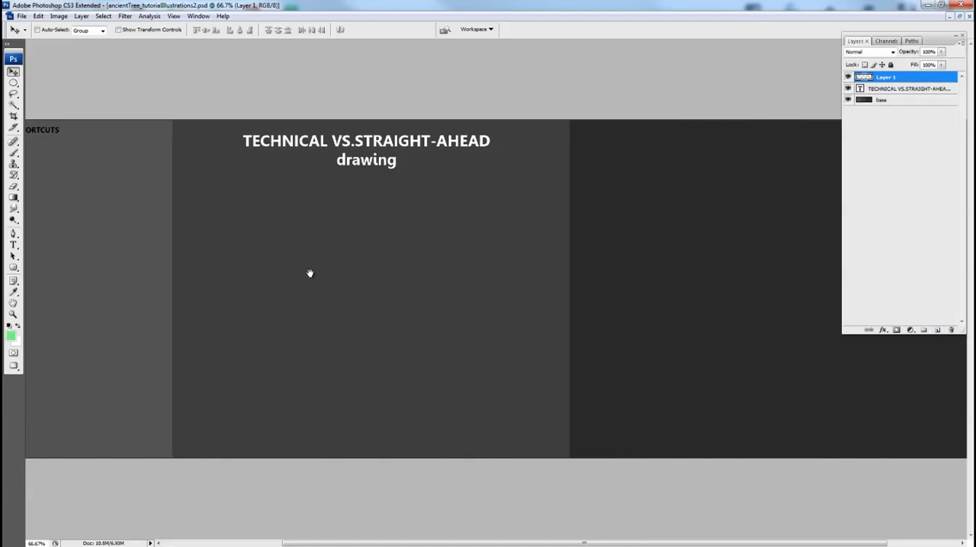
pyautogui.moveTo(307, 272); pyautogui.dragTo(310, 269)
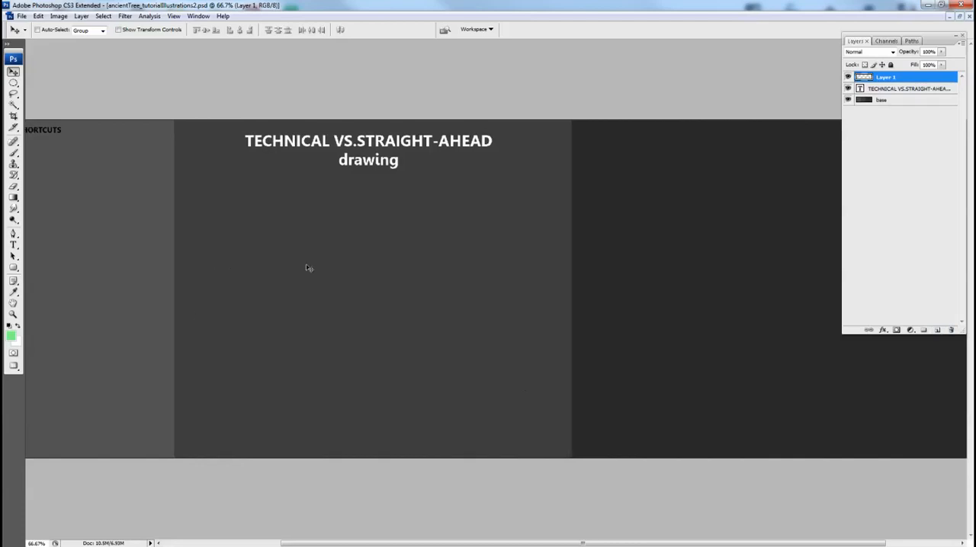
pyautogui.moveTo(398, 275); pyautogui.dragTo(412, 244)
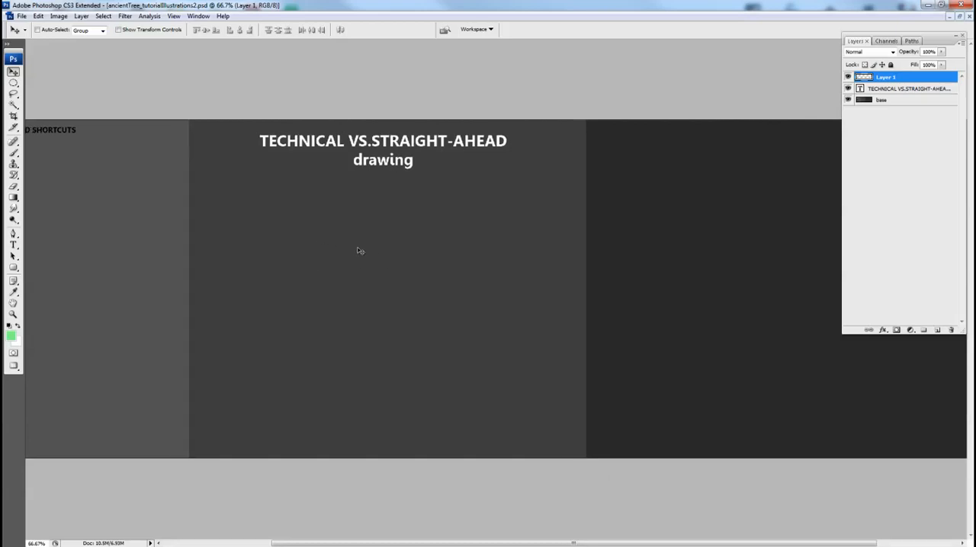
# Sketch an upright cylinder with a double-lined rim and a full base ellipse using the green brush, below the title.
pyautogui.press('b')
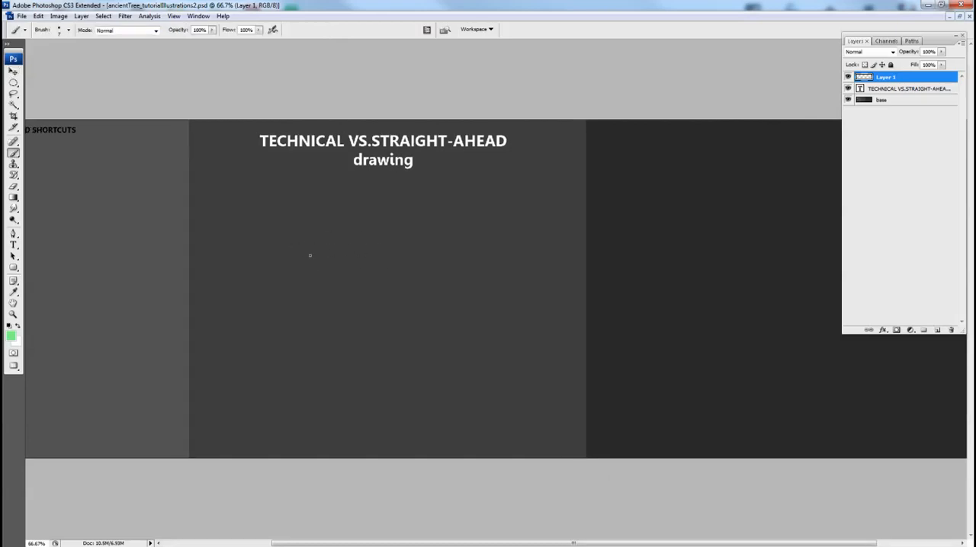
pyautogui.moveTo(309, 256)
pyautogui.mouseDown()
pyautogui.moveTo(358, 242)
pyautogui.moveTo(374, 253)
pyautogui.moveTo(377, 343)
pyautogui.mouseUp()
pyautogui.moveTo(295, 252)
pyautogui.mouseDown()
pyautogui.moveTo(308, 357)
pyautogui.moveTo(376, 348)
pyautogui.moveTo(358, 333)
pyautogui.moveTo(375, 328)
pyautogui.mouseUp()
pyautogui.hotkey('ctrl', 'z')
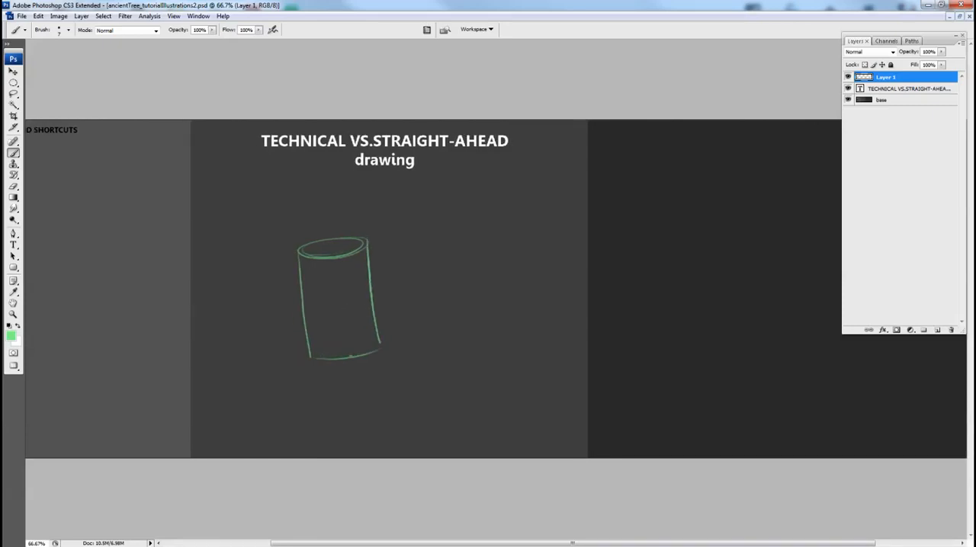
pyautogui.moveTo(313, 353); pyautogui.dragTo(383, 344)
# Sketch tapered branch tubes on both sides of the cylinder, with a short stub on the right one and elliptical joints.
pyautogui.moveTo(387, 238); pyautogui.dragTo(361, 275)
pyautogui.moveTo(387, 241); pyautogui.dragTo(362, 308)
pyautogui.moveTo(367, 270); pyautogui.dragTo(361, 305)
pyautogui.moveTo(390, 242)
pyautogui.mouseDown()
pyautogui.moveTo(378, 267)
pyautogui.moveTo(400, 265)
pyautogui.moveTo(397, 272)
pyautogui.mouseUp()
pyautogui.moveTo(400, 265); pyautogui.dragTo(440, 273)
pyautogui.moveTo(309, 235)
pyautogui.mouseDown()
pyautogui.moveTo(328, 268)
pyautogui.moveTo(311, 263)
pyautogui.moveTo(305, 245)
pyautogui.moveTo(328, 301)
pyautogui.moveTo(306, 249)
pyautogui.mouseUp()
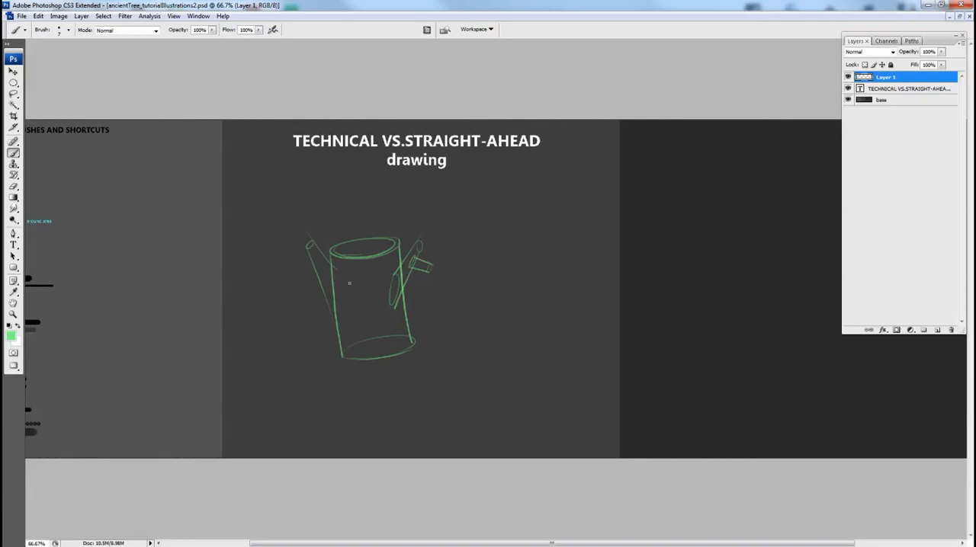
pyautogui.moveTo(342, 278); pyautogui.dragTo(338, 313)
# Erase the hidden construction lines inside the cylinder, fading the back of the base and the branch joints.
pyautogui.press('v')
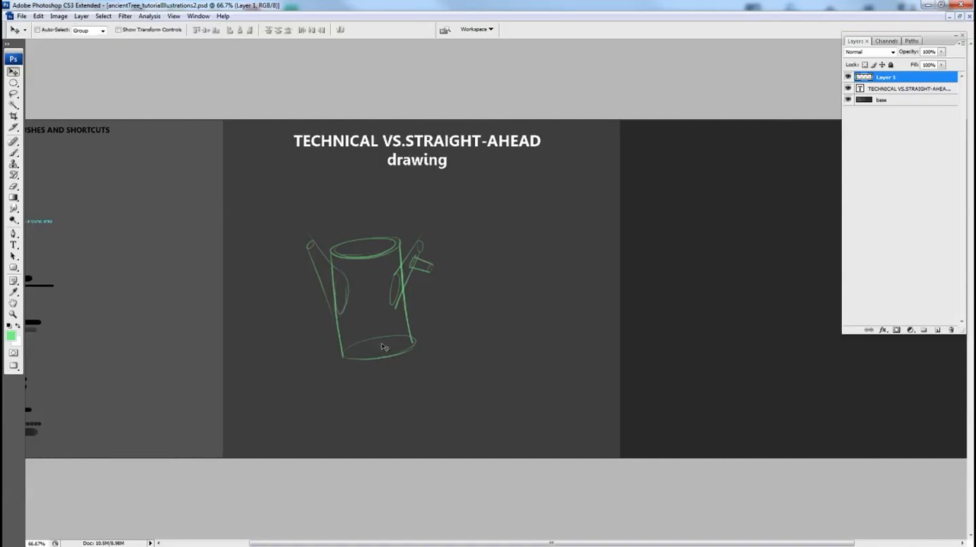
pyautogui.press('e')
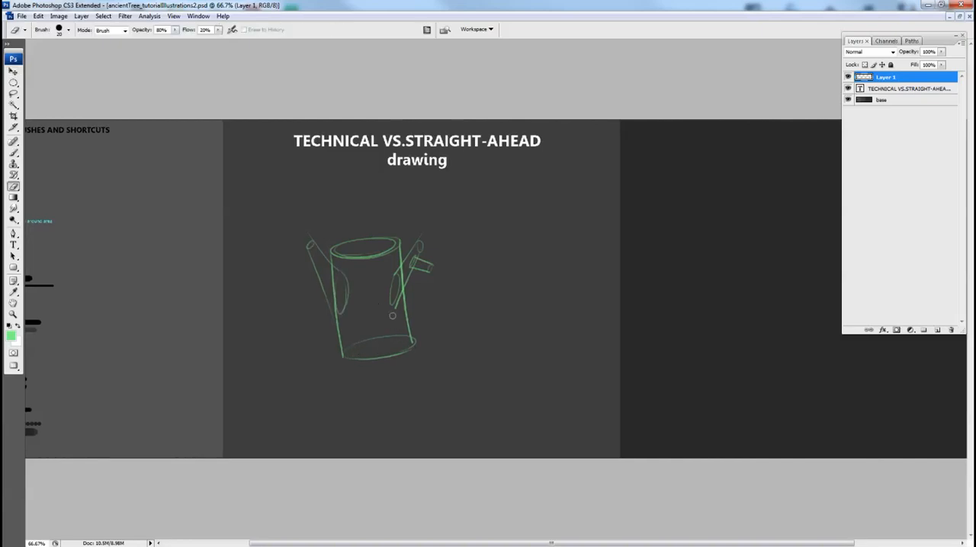
pyautogui.moveTo(388, 335)
pyautogui.mouseDown()
pyautogui.moveTo(376, 338)
pyautogui.moveTo(395, 334)
pyautogui.mouseUp()
pyautogui.moveTo(347, 279)
pyautogui.mouseDown()
pyautogui.moveTo(338, 271)
pyautogui.moveTo(344, 318)
pyautogui.moveTo(399, 278)
pyautogui.moveTo(395, 297)
pyautogui.moveTo(444, 306)
pyautogui.mouseUp()
# Sketch a ground plane in perspective around the base of the cylinder with the brush.
pyautogui.press('b')
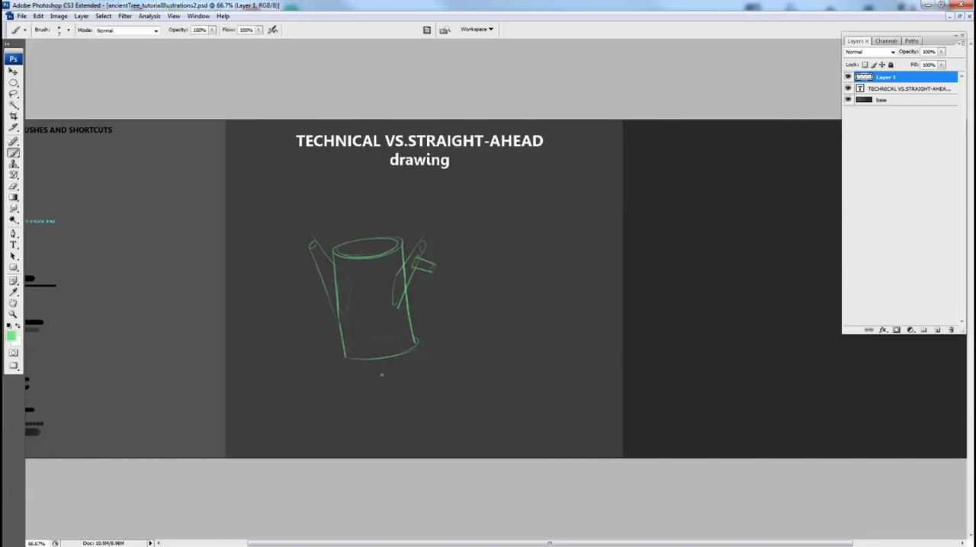
pyautogui.moveTo(440, 353)
pyautogui.mouseDown()
pyautogui.moveTo(345, 369)
pyautogui.moveTo(382, 367)
pyautogui.mouseUp()
pyautogui.moveTo(412, 327)
pyautogui.mouseDown()
pyautogui.moveTo(467, 350)
pyautogui.moveTo(411, 350)
pyautogui.moveTo(473, 358)
pyautogui.mouseUp()
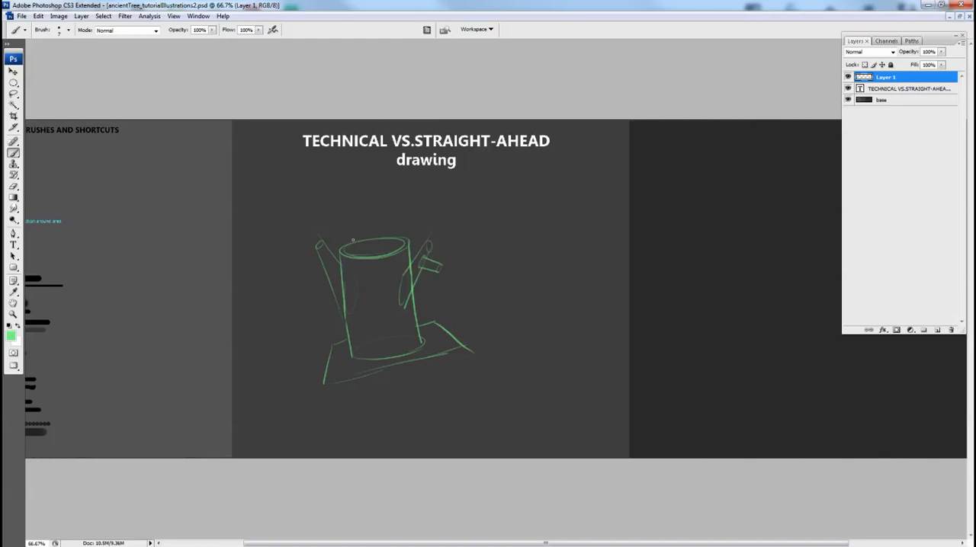
# Scale the tree sketch down to 63.9% and move it to the upper-left corner of the title's panel.
pyautogui.hotkey('ctrl', 't')
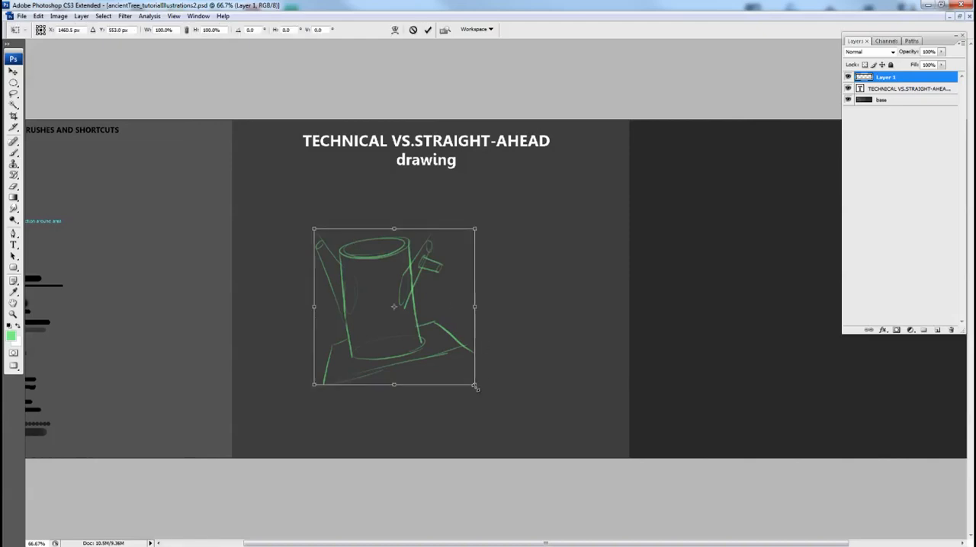
pyautogui.moveTo(463, 387); pyautogui.dragTo(413, 338)
pyautogui.moveTo(391, 306); pyautogui.dragTo(328, 240)
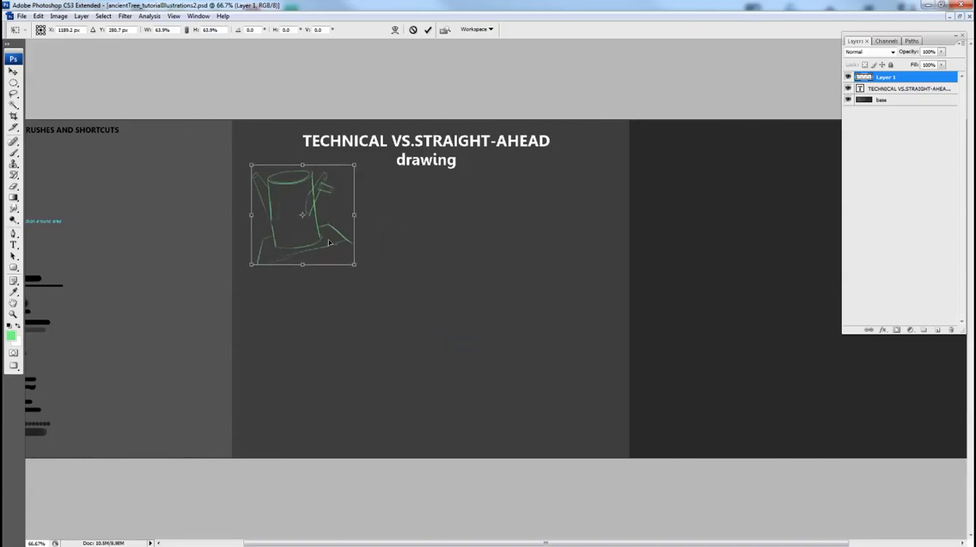
pyautogui.press('b')
pyautogui.press('Return')
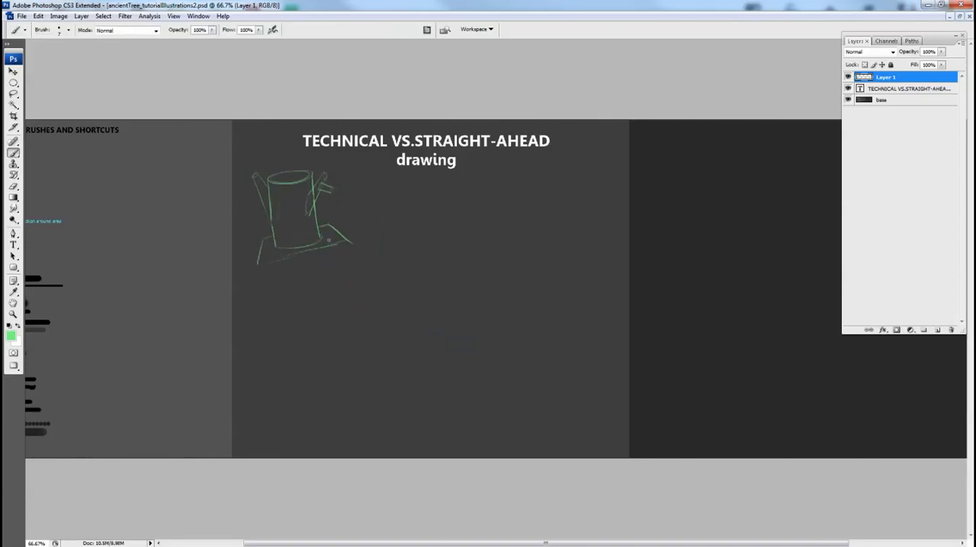
# Add a new layer and draw a bumpy diagonal line rising from the panel's lower left to just below the title.
pyautogui.press('space')
pyautogui.moveTo(278, 340); pyautogui.dragTo(266, 337)
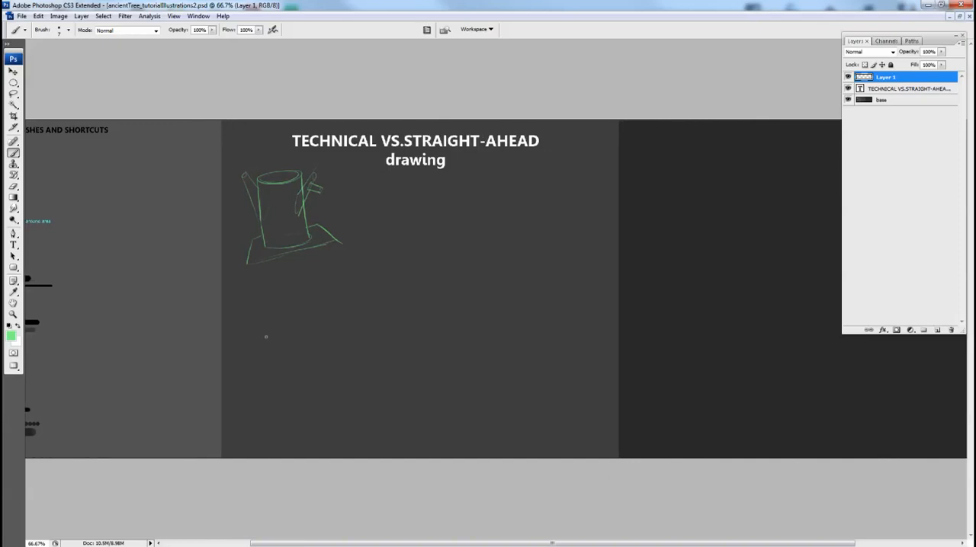
pyautogui.click(937, 330)
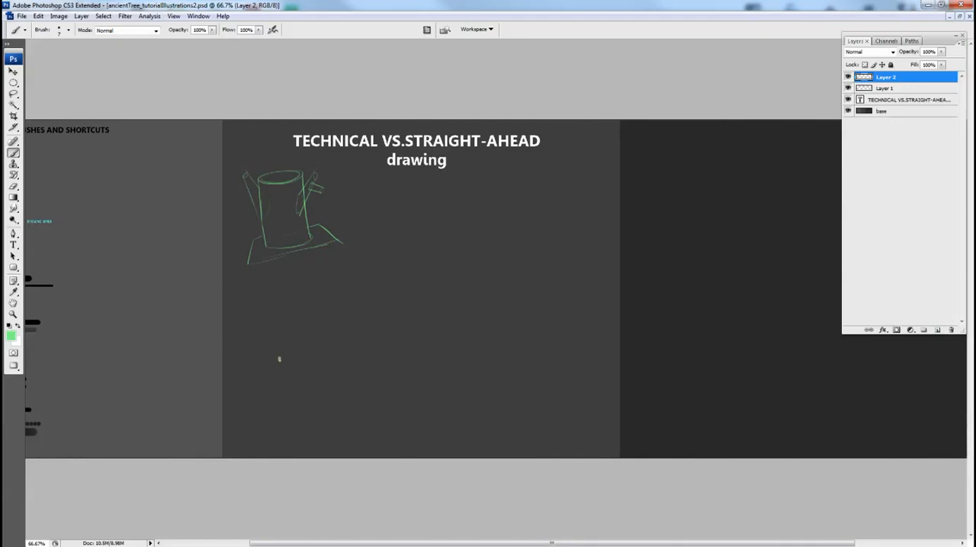
pyautogui.moveTo(281, 359)
pyautogui.mouseDown()
pyautogui.moveTo(302, 327)
pyautogui.moveTo(379, 267)
pyautogui.moveTo(403, 240)
pyautogui.moveTo(405, 220)
pyautogui.moveTo(436, 203)
pyautogui.moveTo(467, 208)
pyautogui.moveTo(527, 169)
pyautogui.mouseUp()
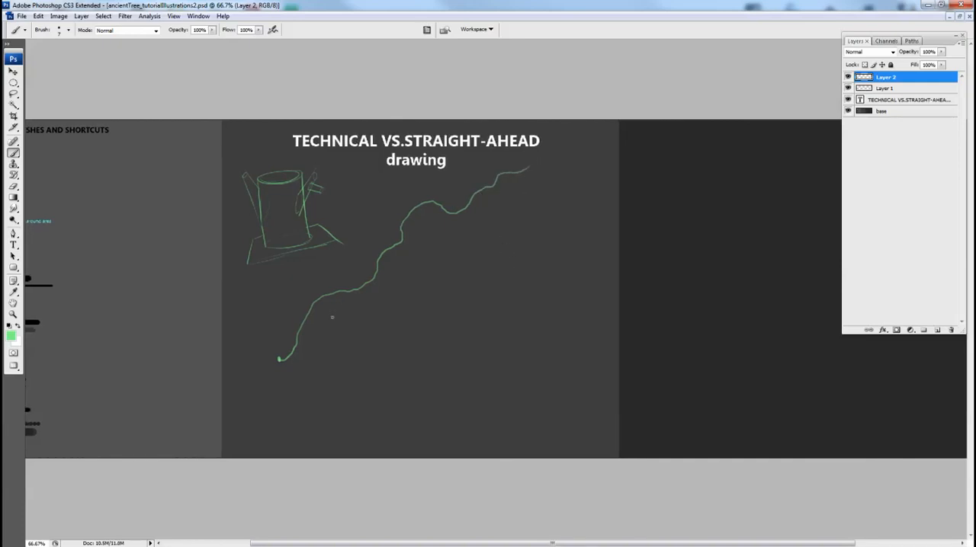
pyautogui.press('space')
pyautogui.moveTo(447, 238); pyautogui.dragTo(444, 239)
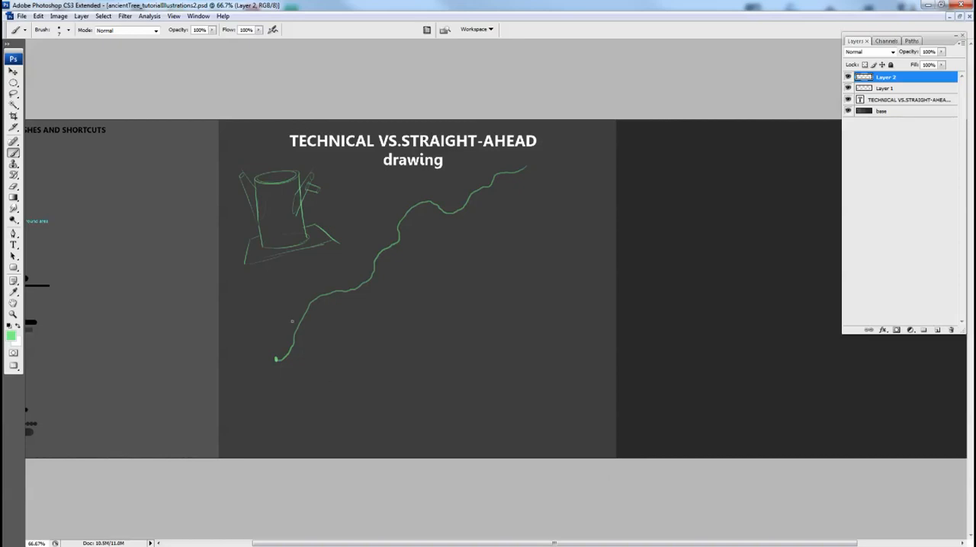
pyautogui.moveTo(359, 388)
pyautogui.mouseDown()
pyautogui.moveTo(530, 213)
pyautogui.moveTo(564, 200)
pyautogui.mouseUp()
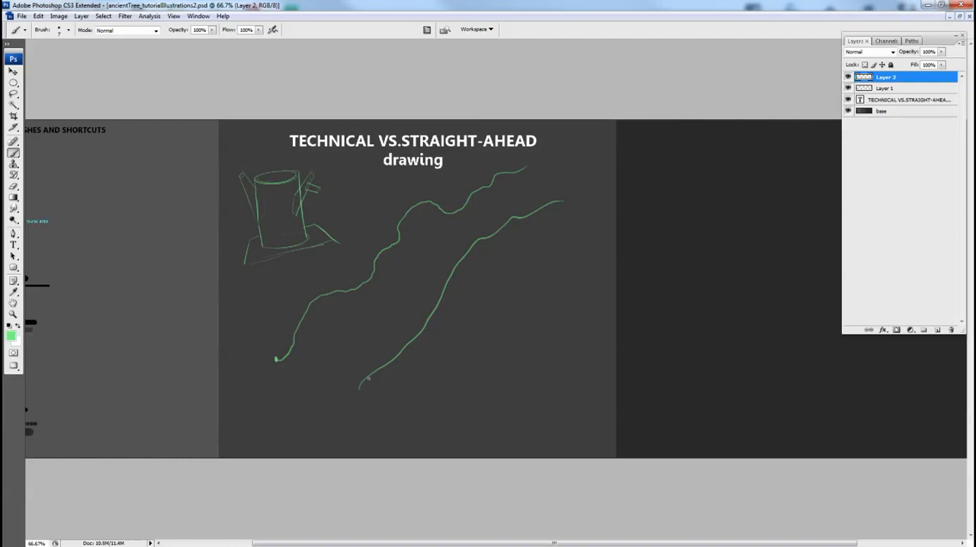
pyautogui.hotkey('ctrl', 'z')
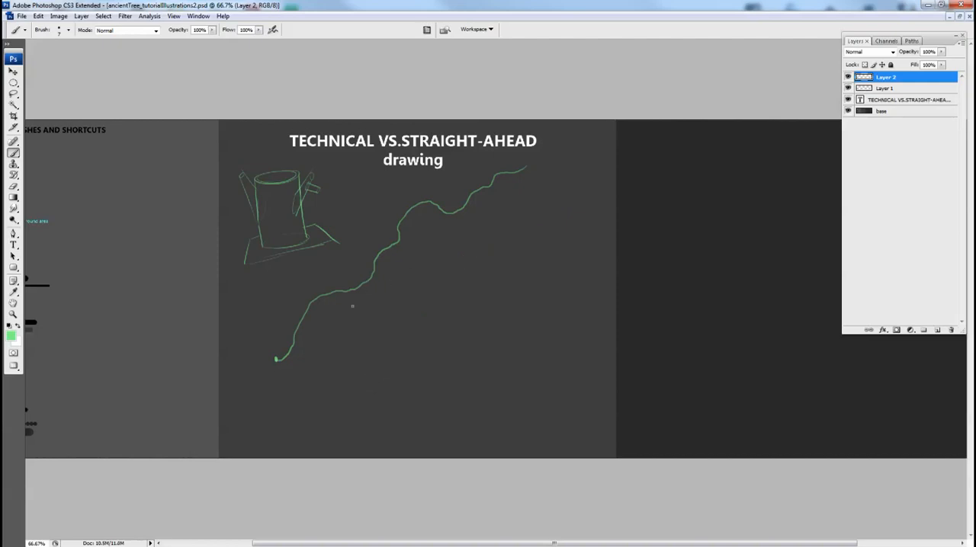
pyautogui.moveTo(347, 308)
pyautogui.mouseDown()
pyautogui.moveTo(347, 353)
pyautogui.moveTo(342, 312)
pyautogui.mouseUp()
pyautogui.hotkey('ctrl', 'alt', 'z')
pyautogui.hotkey('ctrl', 'alt', 'z')
# Draw a second bumpy line roughly parallel below the first to form the other edge of the limb.
pyautogui.moveTo(334, 382)
pyautogui.mouseDown()
pyautogui.moveTo(343, 347)
pyautogui.moveTo(389, 321)
pyautogui.moveTo(432, 264)
pyautogui.moveTo(530, 213)
pyautogui.moveTo(580, 231)
pyautogui.mouseUp()
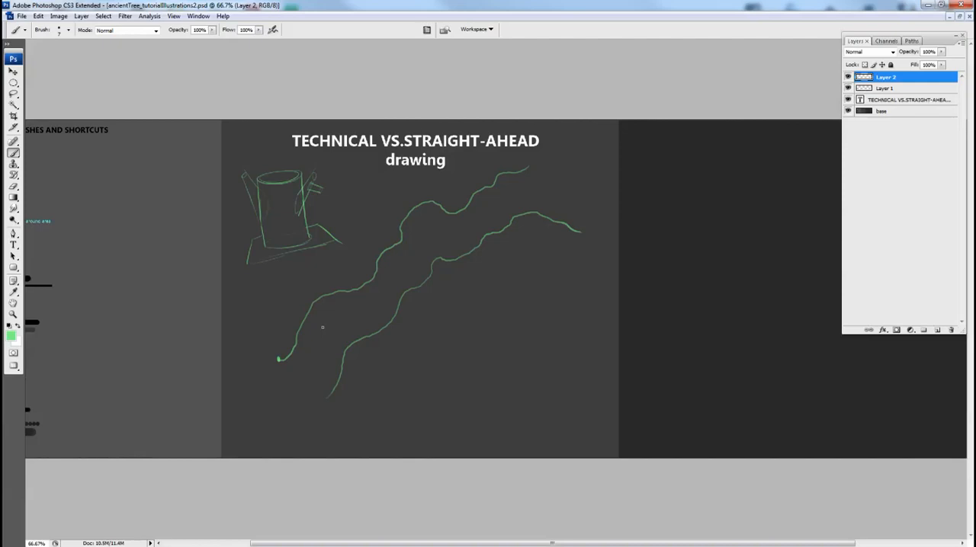
pyautogui.moveTo(527, 279); pyautogui.dragTo(526, 303)
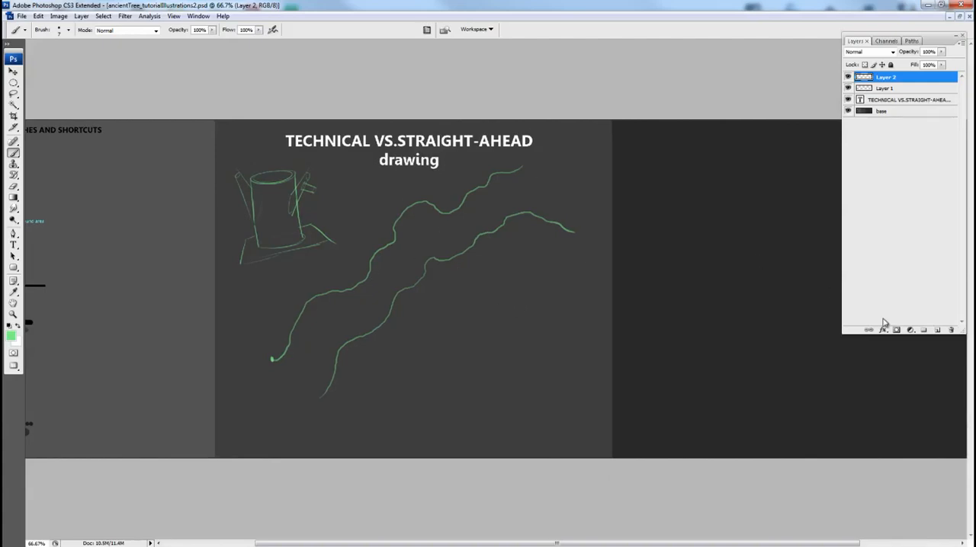
# Add another new layer and sketch both wavy edges of a thinner branch winding down from the limb's lower edge.
pyautogui.click(937, 330)
pyautogui.keyDown('ctrl'); pyautogui.click(563, 332); pyautogui.keyUp('ctrl')
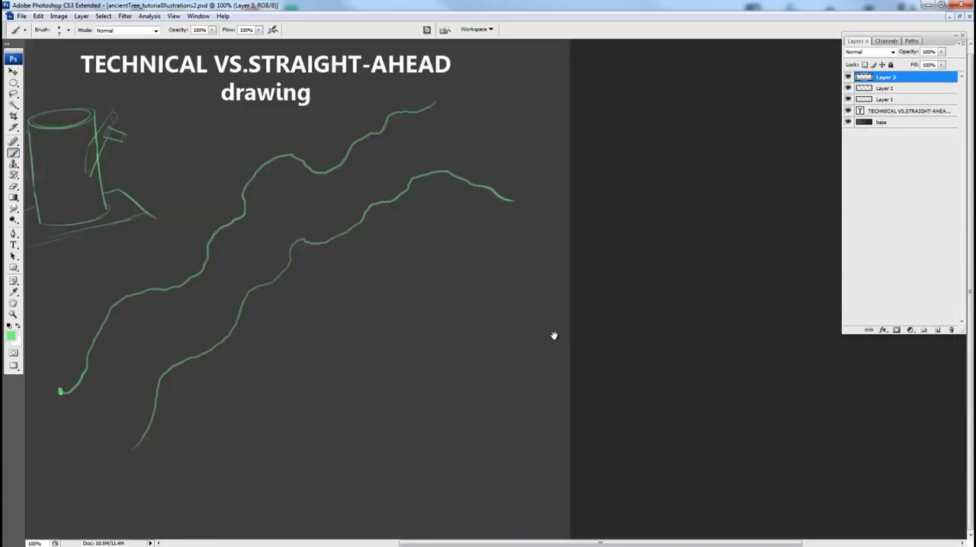
pyautogui.moveTo(554, 335); pyautogui.dragTo(578, 368)
pyautogui.keyDown('alt'); pyautogui.click(577, 369); pyautogui.keyUp('alt')
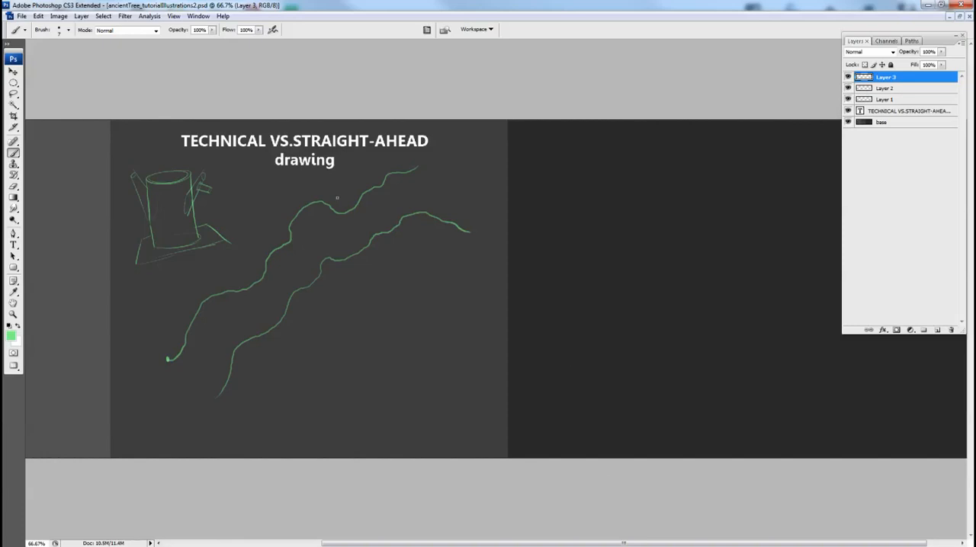
pyautogui.hotkey('ctrl', '+')
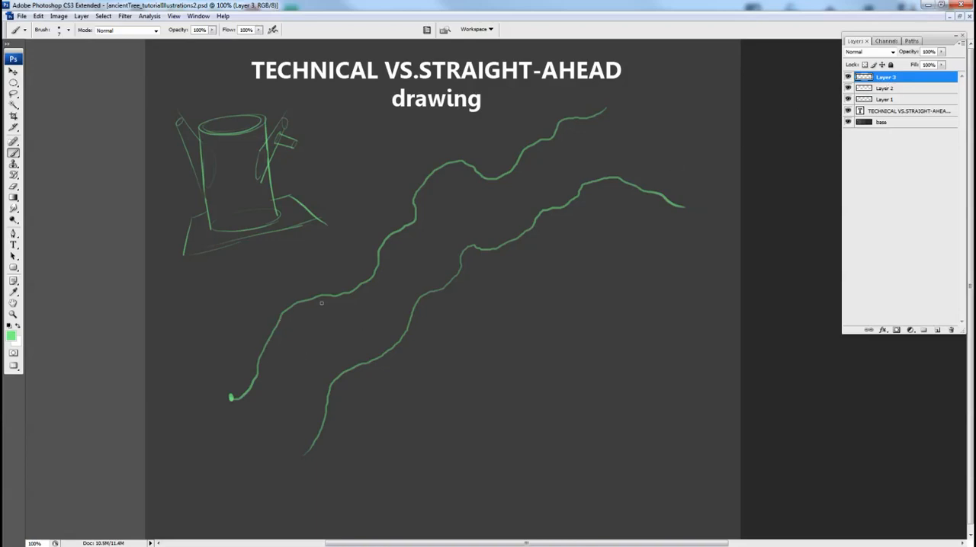
pyautogui.hscroll(4, 447, 324)
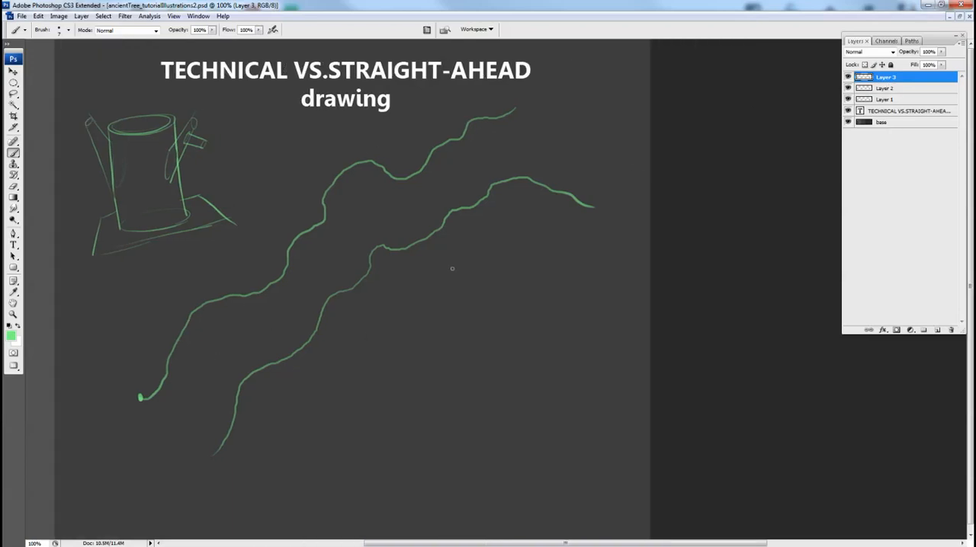
pyautogui.hscroll(1, 444, 312)
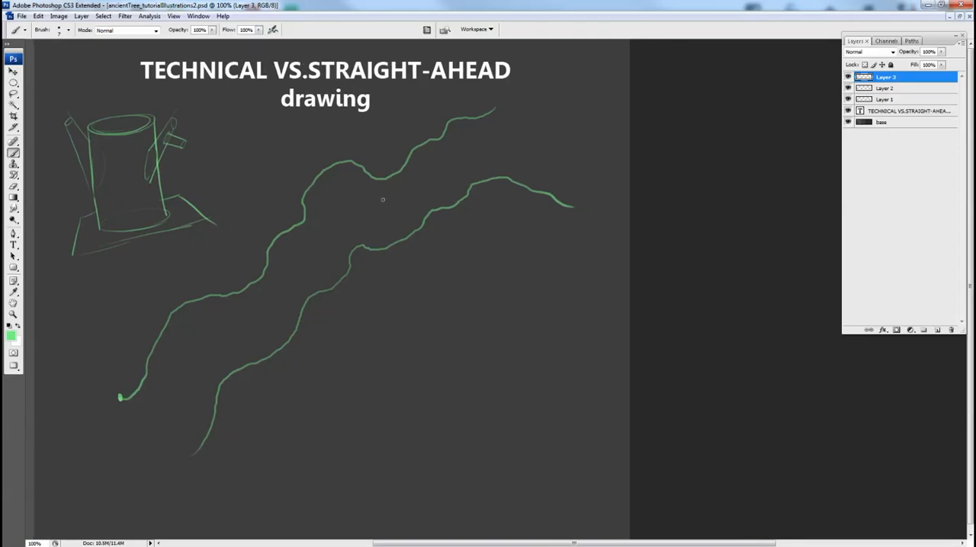
pyautogui.moveTo(460, 222)
pyautogui.mouseDown()
pyautogui.moveTo(438, 195)
pyautogui.moveTo(444, 215)
pyautogui.moveTo(426, 260)
pyautogui.moveTo(429, 280)
pyautogui.moveTo(474, 279)
pyautogui.moveTo(465, 309)
pyautogui.moveTo(433, 324)
pyautogui.moveTo(403, 315)
pyautogui.moveTo(367, 360)
pyautogui.moveTo(340, 368)
pyautogui.moveTo(333, 399)
pyautogui.mouseUp()
pyautogui.moveTo(526, 199); pyautogui.dragTo(523, 203)
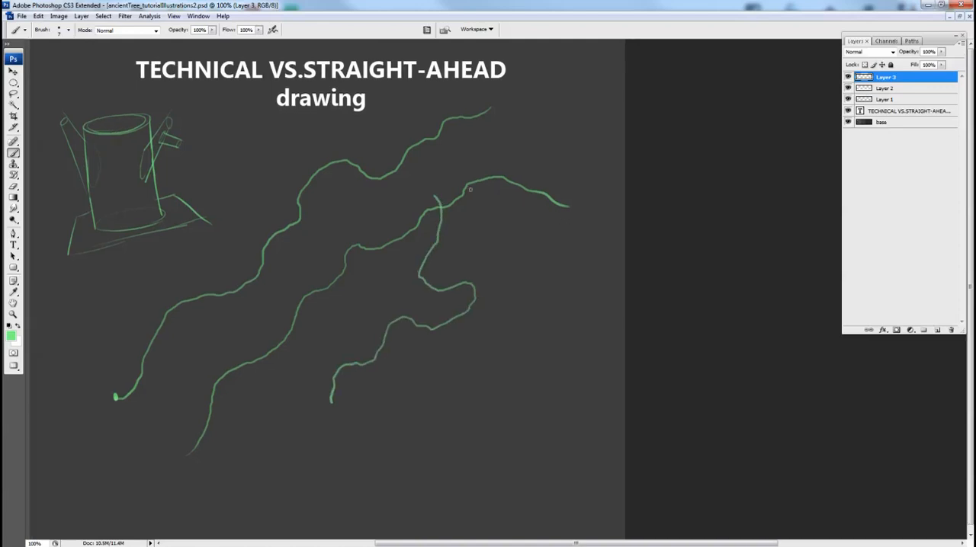
pyautogui.moveTo(458, 191)
pyautogui.mouseDown()
pyautogui.moveTo(444, 261)
pyautogui.moveTo(492, 278)
pyautogui.moveTo(496, 306)
pyautogui.moveTo(515, 316)
pyautogui.mouseUp()
pyautogui.moveTo(492, 321)
pyautogui.mouseDown()
pyautogui.moveTo(437, 349)
pyautogui.moveTo(423, 342)
pyautogui.moveTo(383, 378)
pyautogui.moveTo(372, 398)
pyautogui.moveTo(376, 439)
pyautogui.mouseUp()
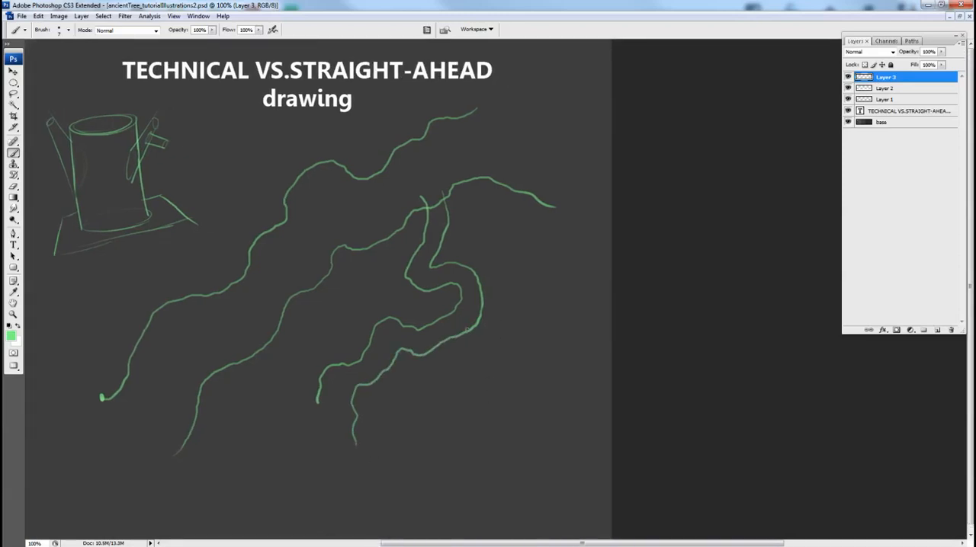
# Sketch a small twig with two wavy edges forking downward from the bend of the thinner branch.
pyautogui.moveTo(467, 328)
pyautogui.mouseDown()
pyautogui.moveTo(495, 357)
pyautogui.moveTo(492, 394)
pyautogui.moveTo(521, 418)
pyautogui.mouseUp()
pyautogui.moveTo(459, 330)
pyautogui.mouseDown()
pyautogui.moveTo(476, 366)
pyautogui.moveTo(467, 392)
pyautogui.moveTo(499, 421)
pyautogui.moveTo(504, 440)
pyautogui.mouseUp()
pyautogui.moveTo(542, 394); pyautogui.dragTo(547, 410)
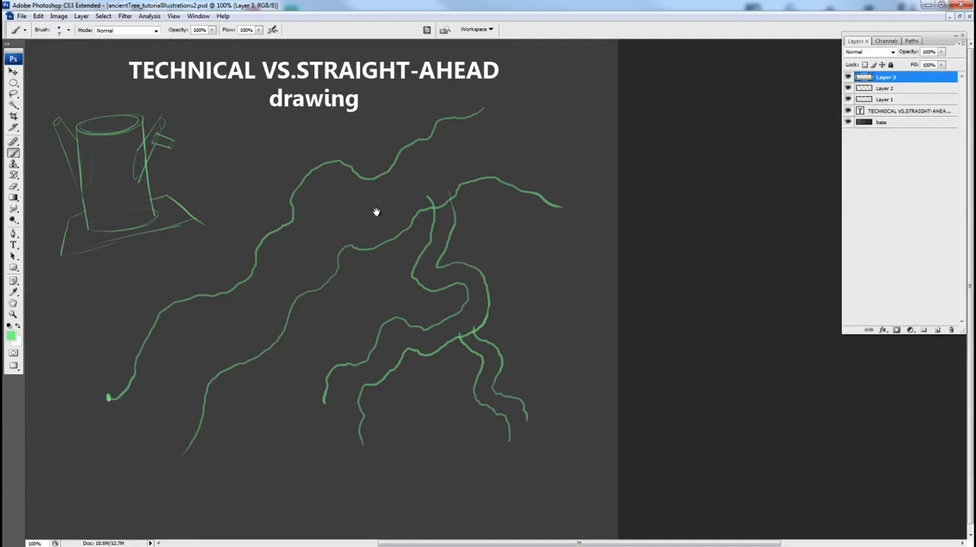
# Sketch light cross-section ellipses at the main limb's upper end and along the thinner branch and its twig.
pyautogui.moveTo(422, 200); pyautogui.dragTo(424, 199)
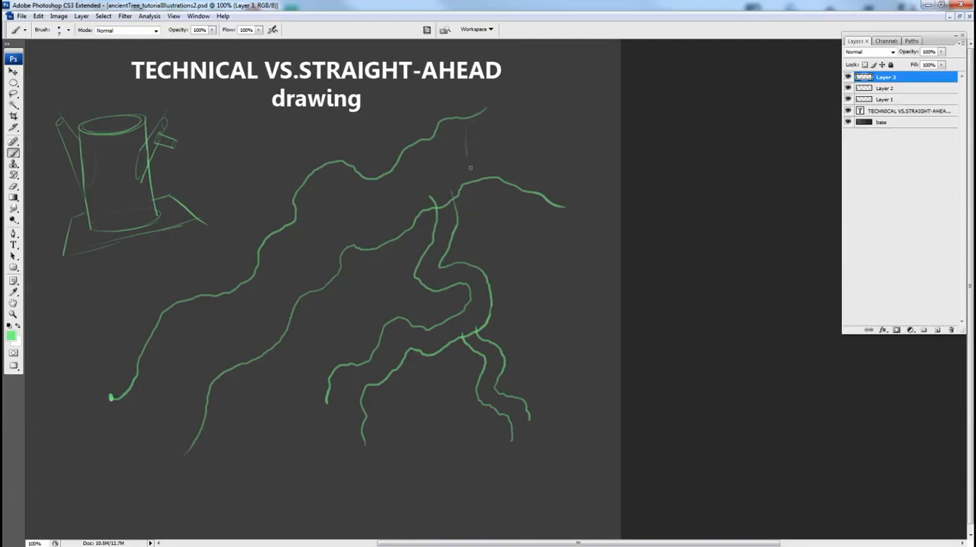
pyautogui.moveTo(470, 167); pyautogui.dragTo(476, 179)
pyautogui.moveTo(489, 177)
pyautogui.mouseDown()
pyautogui.moveTo(476, 117)
pyautogui.moveTo(476, 169)
pyautogui.moveTo(446, 185)
pyautogui.mouseUp()
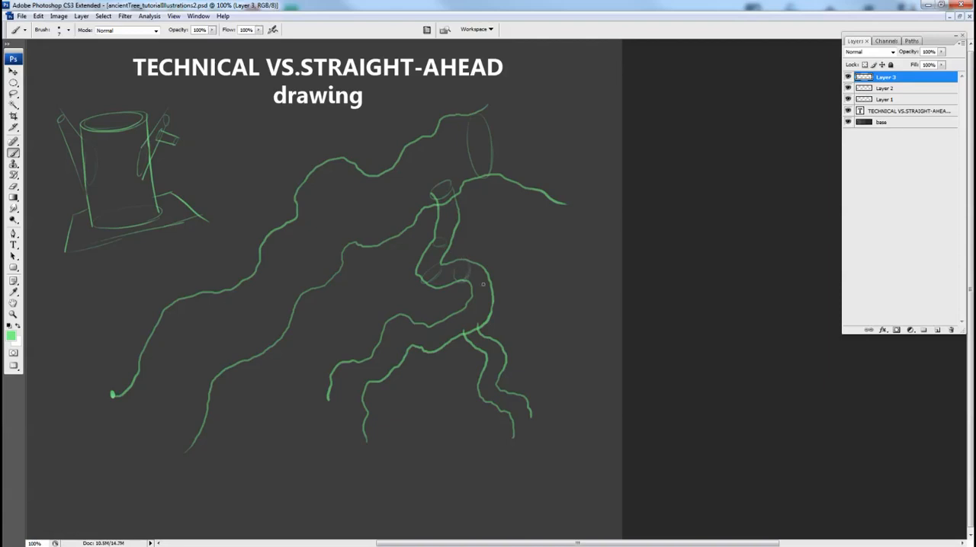
pyautogui.moveTo(471, 295)
pyautogui.mouseDown()
pyautogui.moveTo(491, 297)
pyautogui.moveTo(473, 301)
pyautogui.moveTo(485, 309)
pyautogui.moveTo(431, 331)
pyautogui.mouseUp()
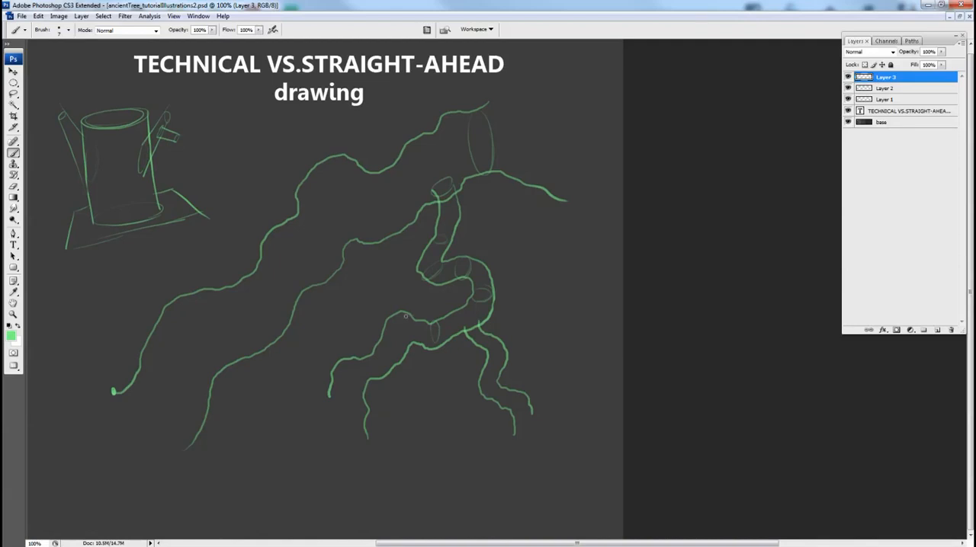
pyautogui.moveTo(375, 352)
pyautogui.mouseDown()
pyautogui.moveTo(344, 360)
pyautogui.moveTo(360, 372)
pyautogui.moveTo(343, 362)
pyautogui.moveTo(356, 356)
pyautogui.moveTo(370, 376)
pyautogui.mouseUp()
pyautogui.press('space')
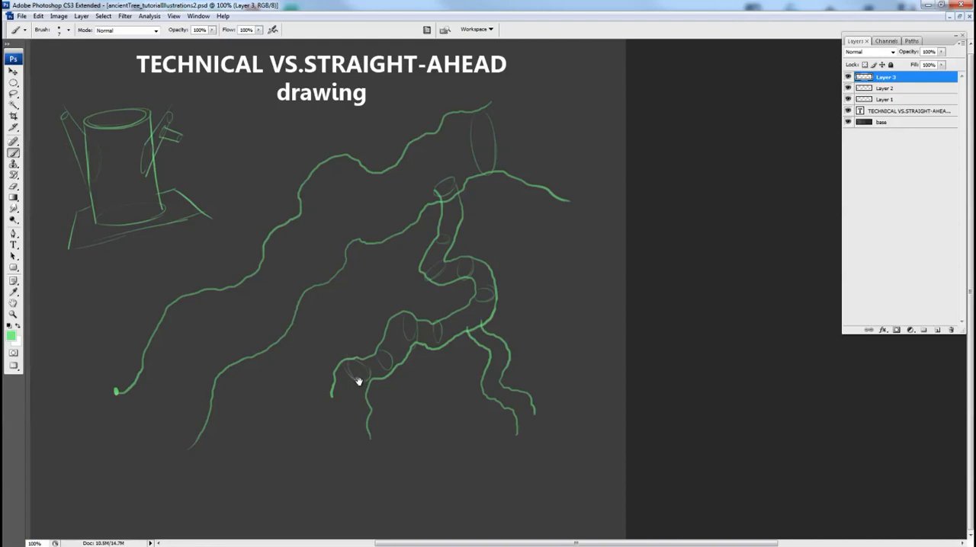
pyautogui.moveTo(489, 336); pyautogui.dragTo(485, 336)
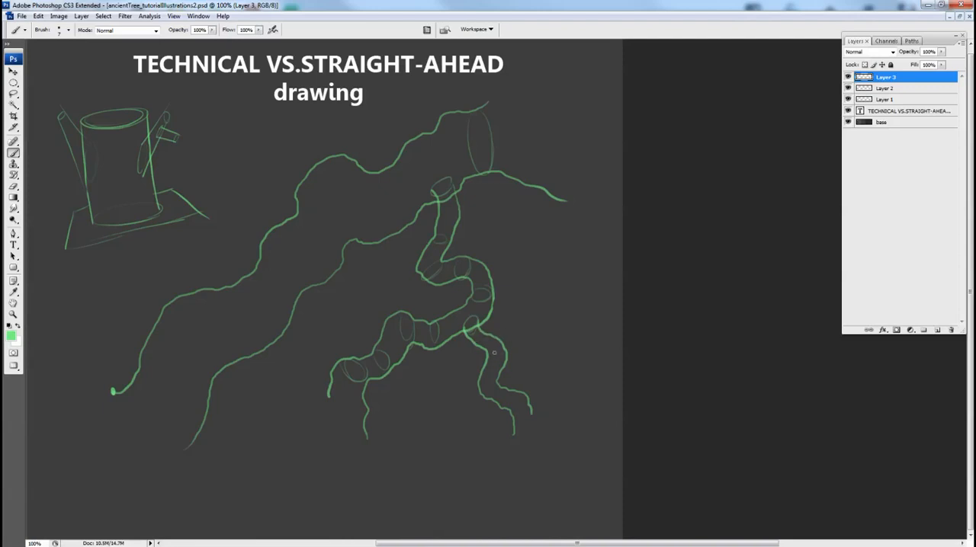
pyautogui.moveTo(491, 357); pyautogui.dragTo(504, 364)
pyautogui.moveTo(451, 349); pyautogui.dragTo(456, 355)
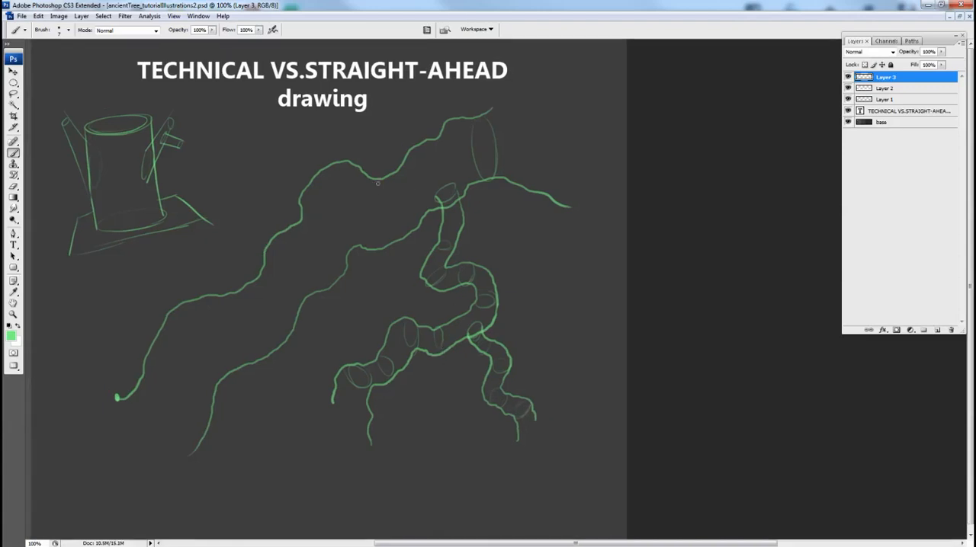
# Sketch light cross-section ellipses along the main limb between its two bumpy edges.
pyautogui.moveTo(389, 197); pyautogui.dragTo(394, 218)
pyautogui.moveTo(308, 229); pyautogui.dragTo(334, 255)
pyautogui.moveTo(308, 216); pyautogui.dragTo(335, 234)
pyautogui.moveTo(214, 307); pyautogui.dragTo(243, 315)
pyautogui.hscroll(1, 313, 302)
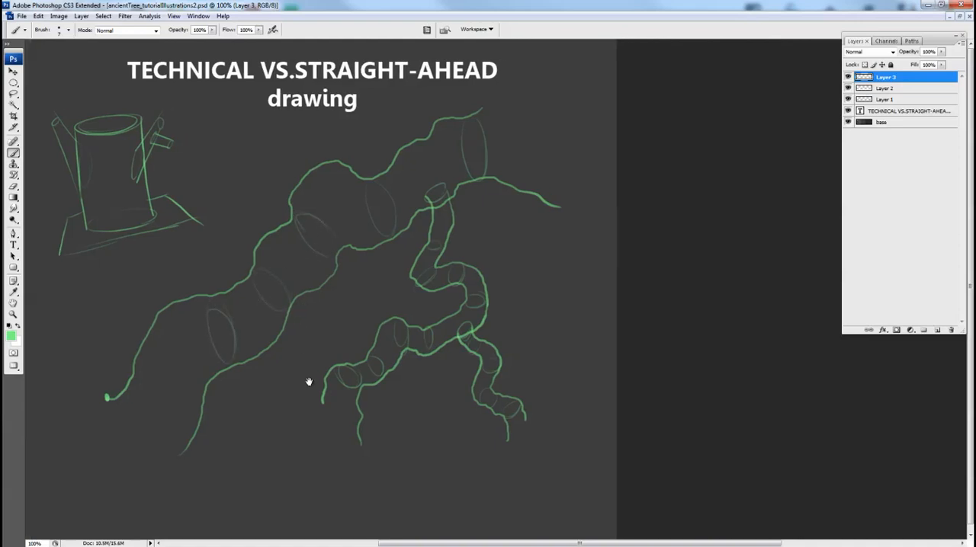
pyautogui.moveTo(474, 258); pyautogui.dragTo(478, 250)
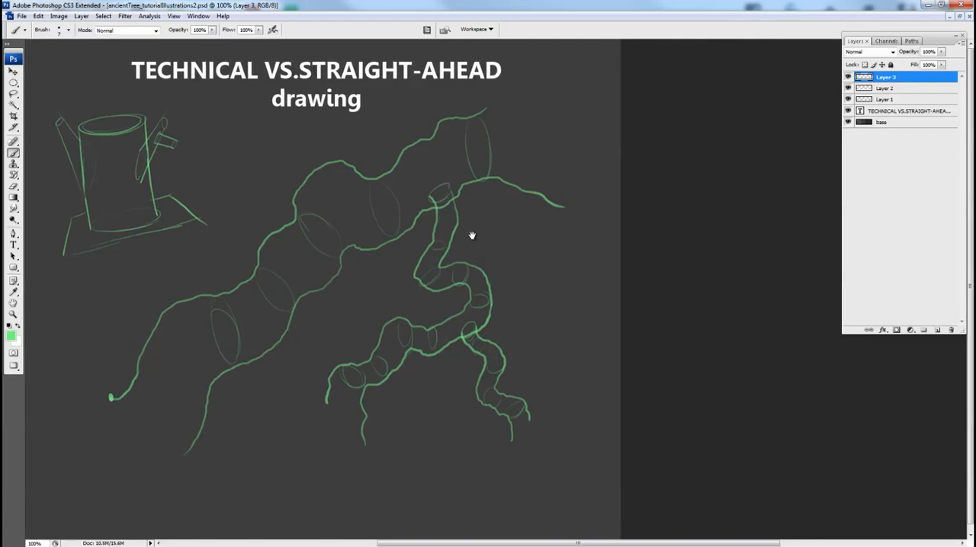
# Reinforce the thinner branch's upper edge and add short overlap contours at the notch in the main limb's upper edge.
pyautogui.moveTo(456, 193); pyautogui.dragTo(439, 263)
pyautogui.moveTo(259, 253); pyautogui.dragTo(254, 281)
pyautogui.press('v')
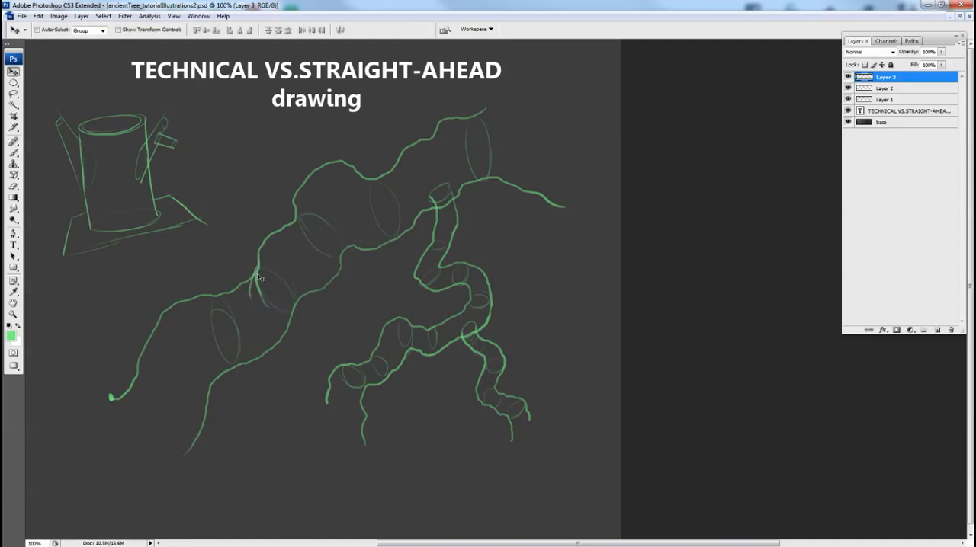
pyautogui.press('b')
# Extend the main limb's lower edge further down to the left with a bumpy stroke.
pyautogui.moveTo(197, 351); pyautogui.dragTo(228, 346)
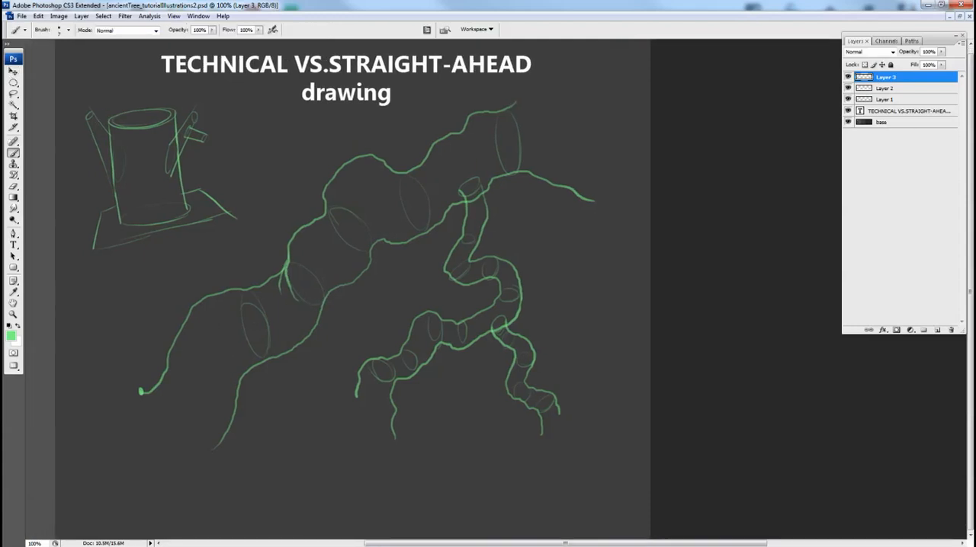
pyautogui.moveTo(286, 413); pyautogui.dragTo(456, 374)
pyautogui.moveTo(404, 432); pyautogui.dragTo(336, 519)
pyautogui.hotkey('ctrl', 'z')
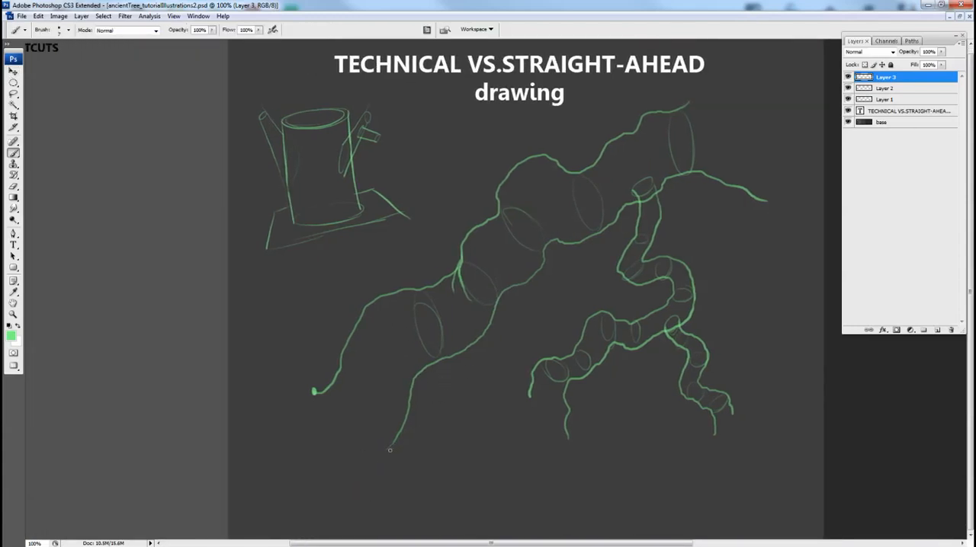
pyautogui.moveTo(389, 451); pyautogui.dragTo(315, 524)
pyautogui.moveTo(328, 374); pyautogui.dragTo(344, 373)
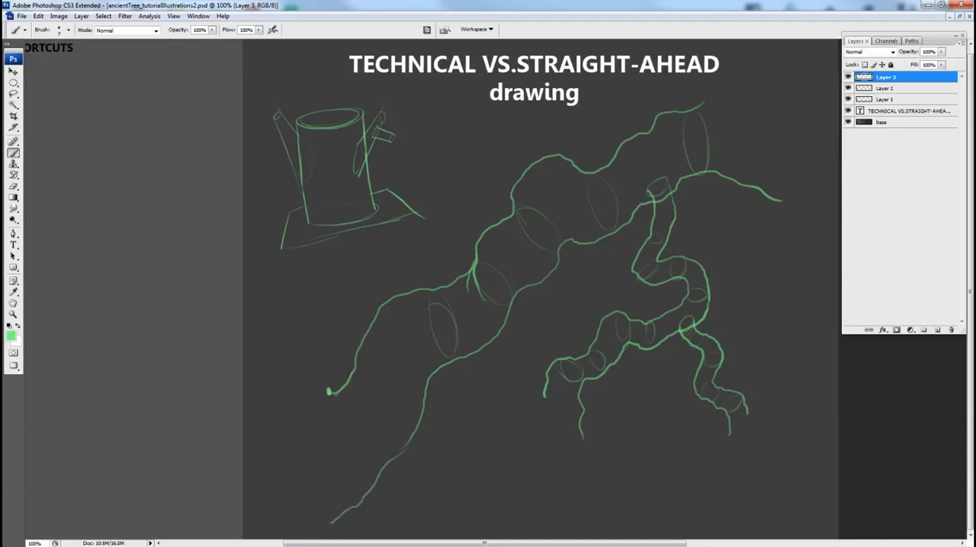
# Sketch a large tall ellipse closing the lower end of the main limb between its two edges.
pyautogui.moveTo(306, 483); pyautogui.dragTo(314, 510)
pyautogui.moveTo(336, 399); pyautogui.dragTo(326, 505)
pyautogui.moveTo(344, 462); pyautogui.dragTo(333, 519)
# Draw one offshoot line rising from the limb's upper edge and another descending from its lower edge.
pyautogui.moveTo(348, 261); pyautogui.dragTo(358, 352)
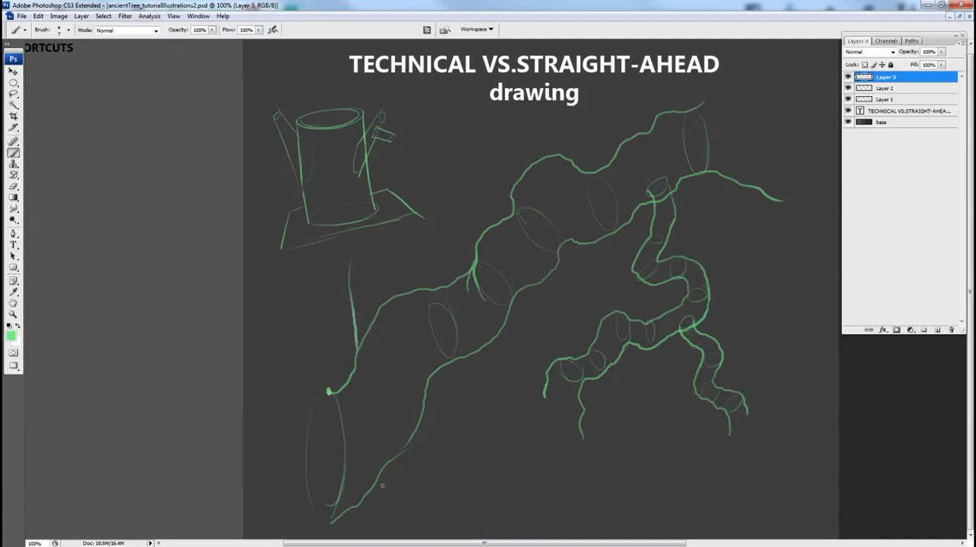
pyautogui.moveTo(379, 476); pyautogui.dragTo(392, 534)
pyautogui.moveTo(420, 460); pyautogui.dragTo(442, 384)
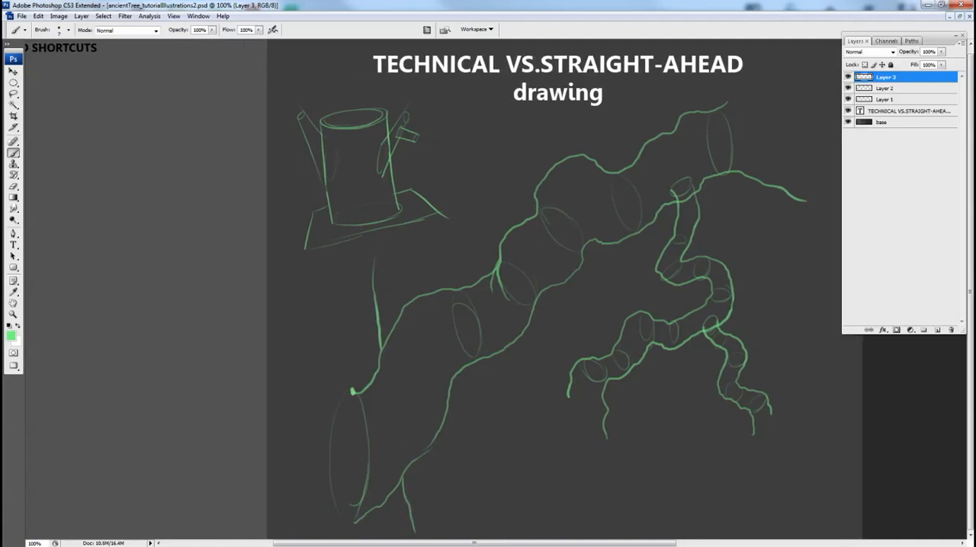
# Outline the limb's lower end with a thick rim around the large ellipse, a bumpy outer contour and short offshoot strokes.
pyautogui.moveTo(353, 391)
pyautogui.mouseDown()
pyautogui.moveTo(342, 391)
pyautogui.moveTo(329, 448)
pyautogui.mouseUp()
pyautogui.moveTo(366, 384)
pyautogui.mouseDown()
pyautogui.moveTo(344, 374)
pyautogui.moveTo(317, 389)
pyautogui.moveTo(299, 503)
pyautogui.mouseUp()
pyautogui.moveTo(400, 476); pyautogui.dragTo(443, 468)
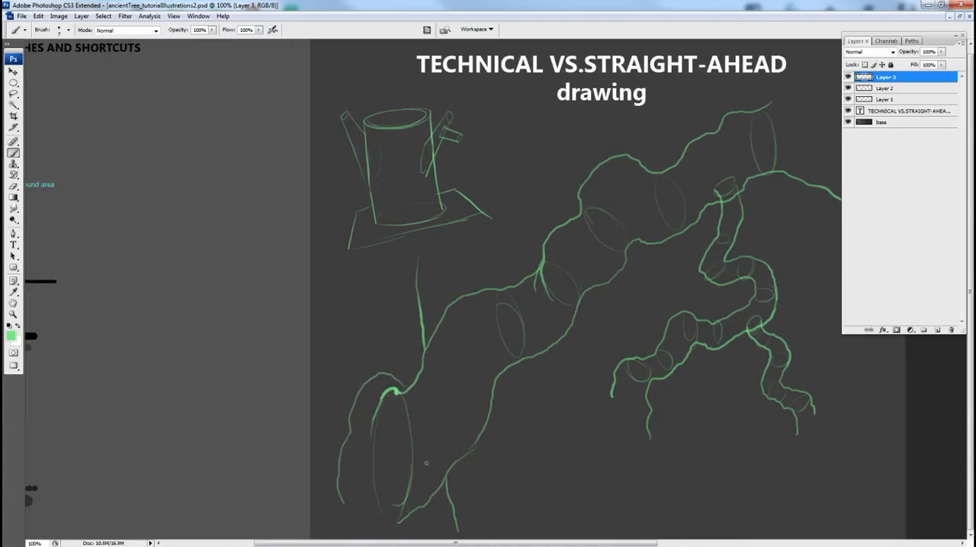
pyautogui.moveTo(416, 510)
pyautogui.mouseDown()
pyautogui.moveTo(408, 535)
pyautogui.moveTo(381, 509)
pyautogui.moveTo(386, 492)
pyautogui.moveTo(366, 494)
pyautogui.mouseUp()
pyautogui.moveTo(435, 395); pyautogui.dragTo(394, 355)
pyautogui.moveTo(547, 353); pyautogui.dragTo(425, 338)
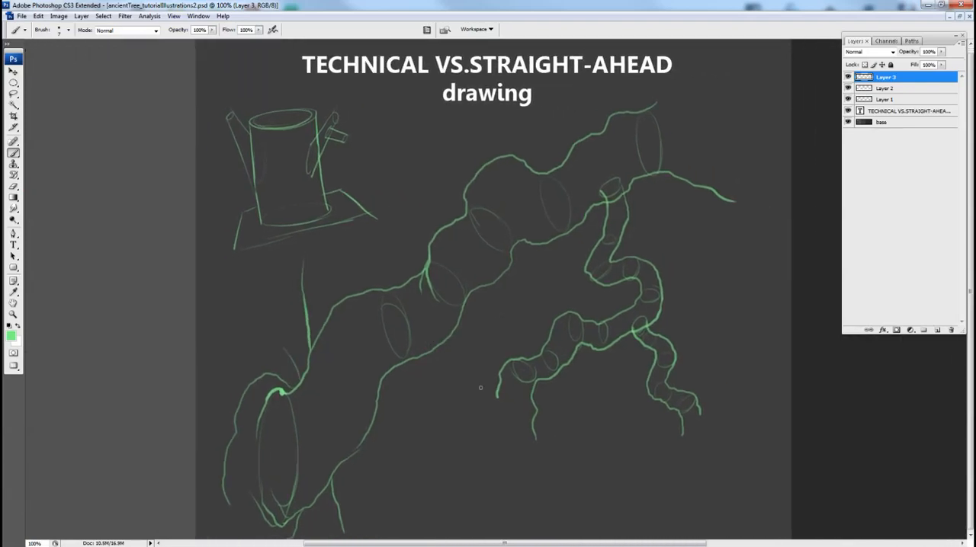
# Add curved overlap contours at the thinner branch's joint, along its lower arm and where the twig forks.
pyautogui.moveTo(404, 328); pyautogui.dragTo(390, 333)
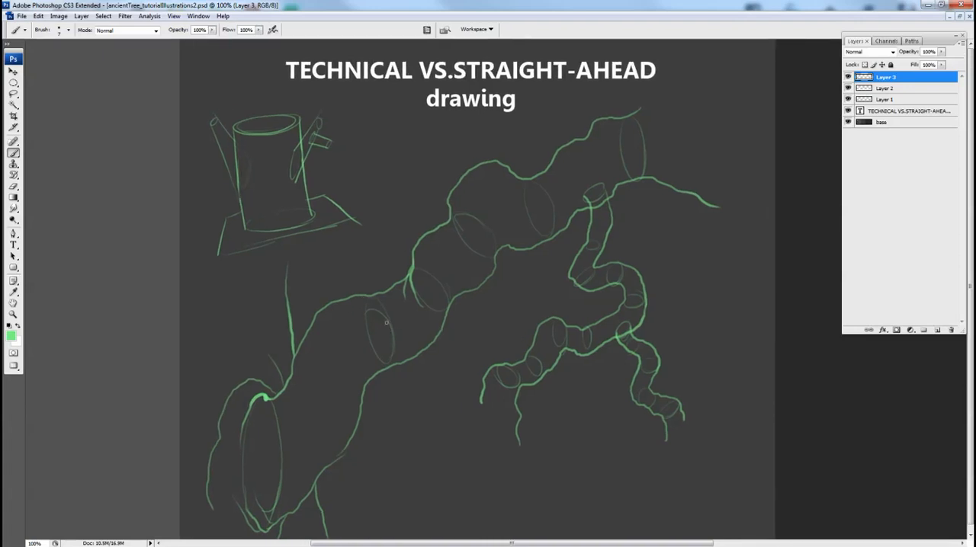
pyautogui.moveTo(585, 201)
pyautogui.mouseDown()
pyautogui.moveTo(589, 187)
pyautogui.moveTo(578, 196)
pyautogui.moveTo(608, 174)
pyautogui.moveTo(598, 171)
pyautogui.mouseUp()
pyautogui.moveTo(565, 322); pyautogui.dragTo(571, 337)
pyautogui.moveTo(500, 366)
pyautogui.mouseDown()
pyautogui.moveTo(525, 378)
pyautogui.moveTo(514, 388)
pyautogui.moveTo(530, 420)
pyautogui.mouseUp()
pyautogui.press('space')
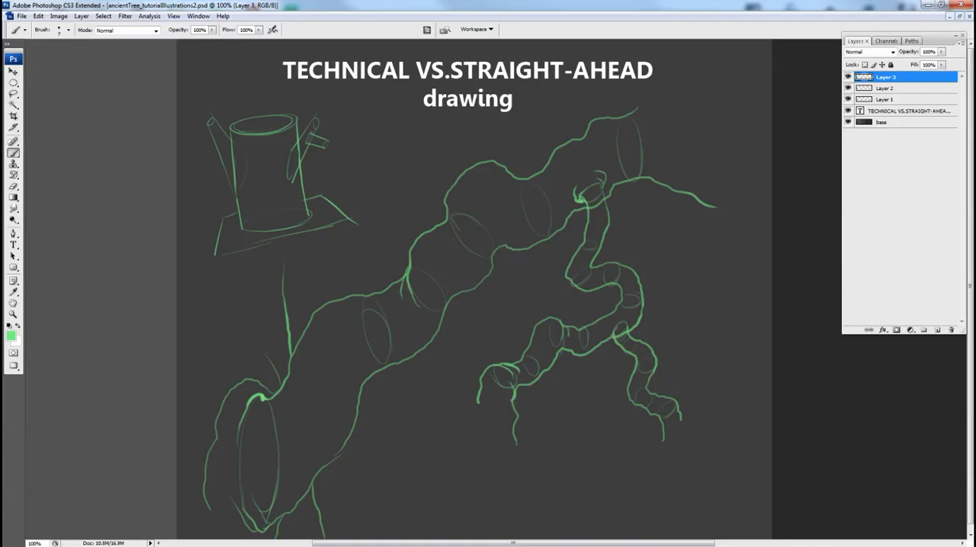
pyautogui.moveTo(613, 339)
pyautogui.mouseDown()
pyautogui.moveTo(610, 326)
pyautogui.moveTo(655, 327)
pyautogui.mouseUp()
pyautogui.press('space')
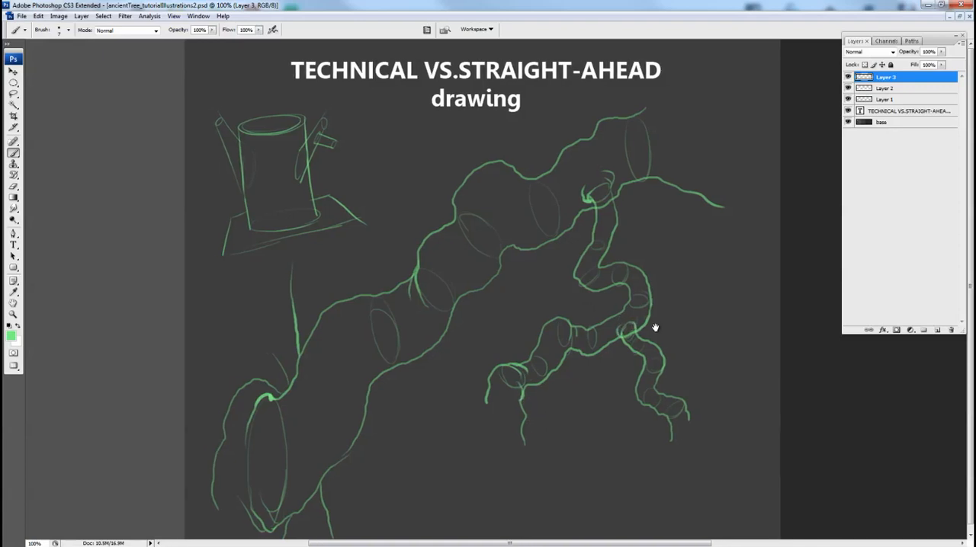
pyautogui.press('v')
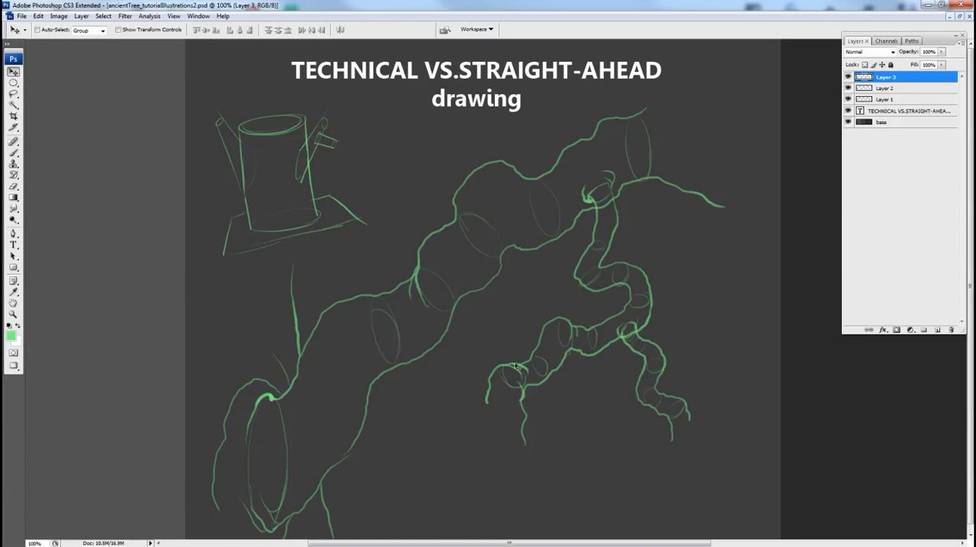
pyautogui.hscroll(1, 529, 373)
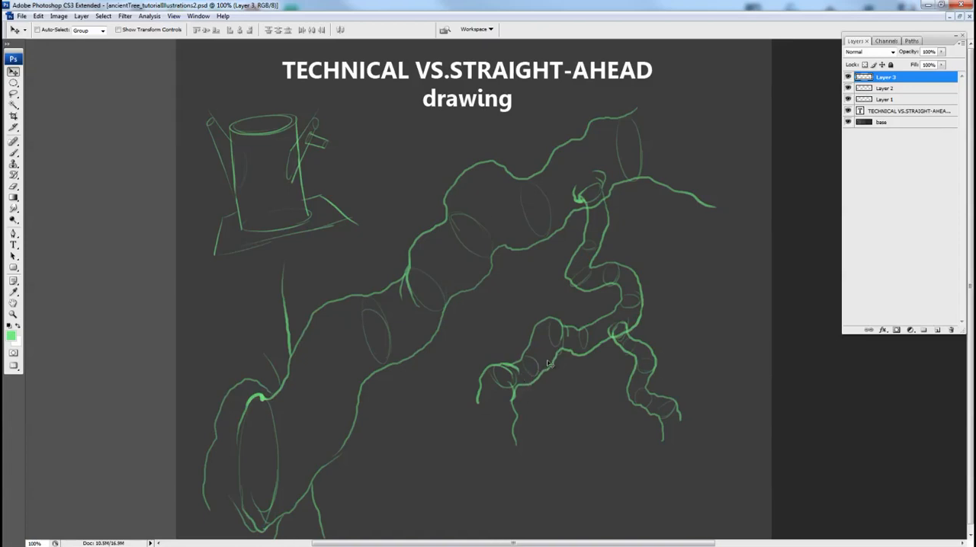
pyautogui.hscroll(2, 404, 257)
pyautogui.hscroll(2, 394, 231)
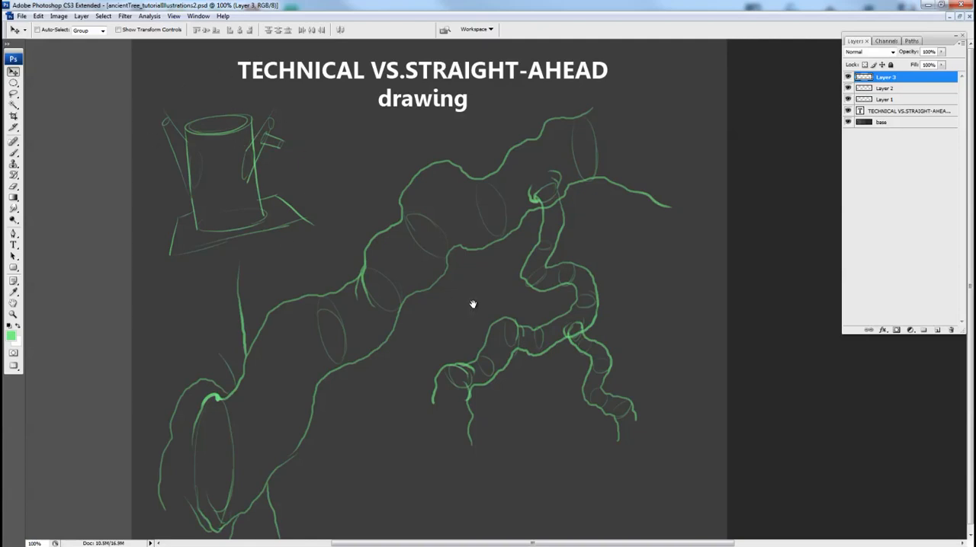
pyautogui.moveTo(473, 301); pyautogui.dragTo(472, 295)
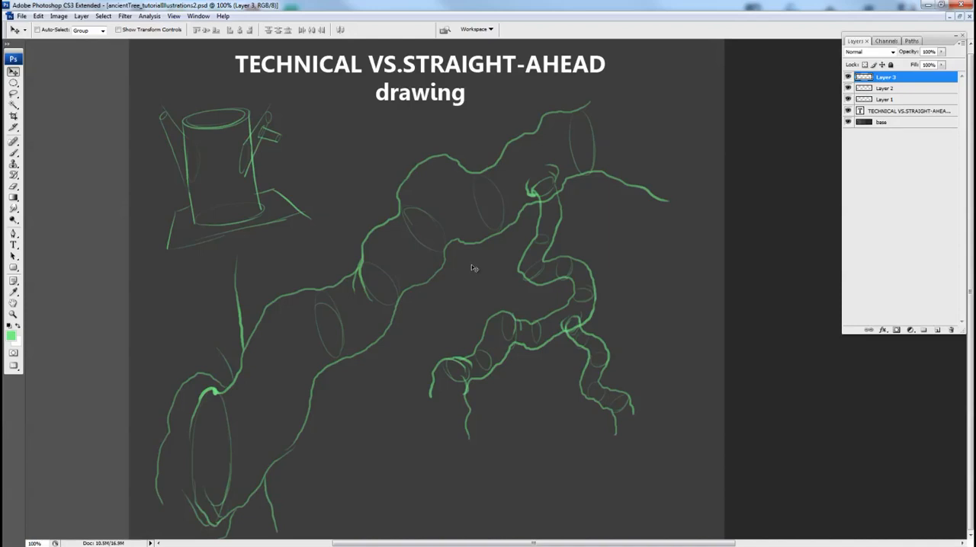
# Select the whole thinner hanging branch, including its joint on the main limb, with a freehand Lasso outline.
pyautogui.press('l')
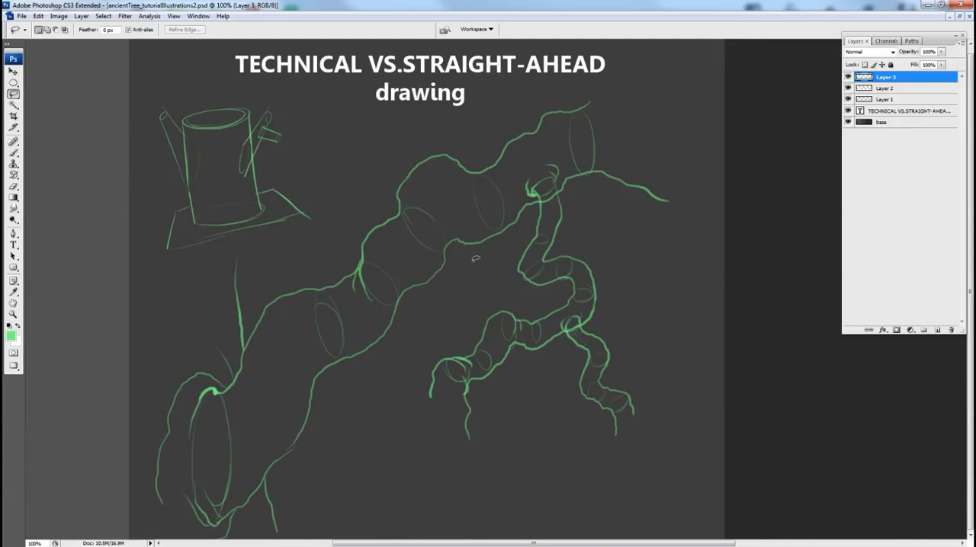
pyautogui.moveTo(560, 300); pyautogui.dragTo(557, 307)
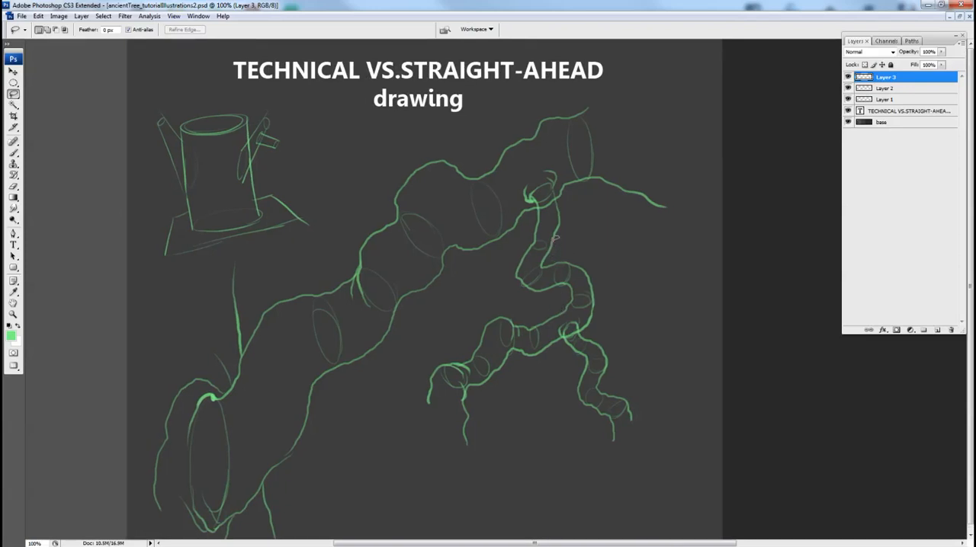
pyautogui.click(14, 95)
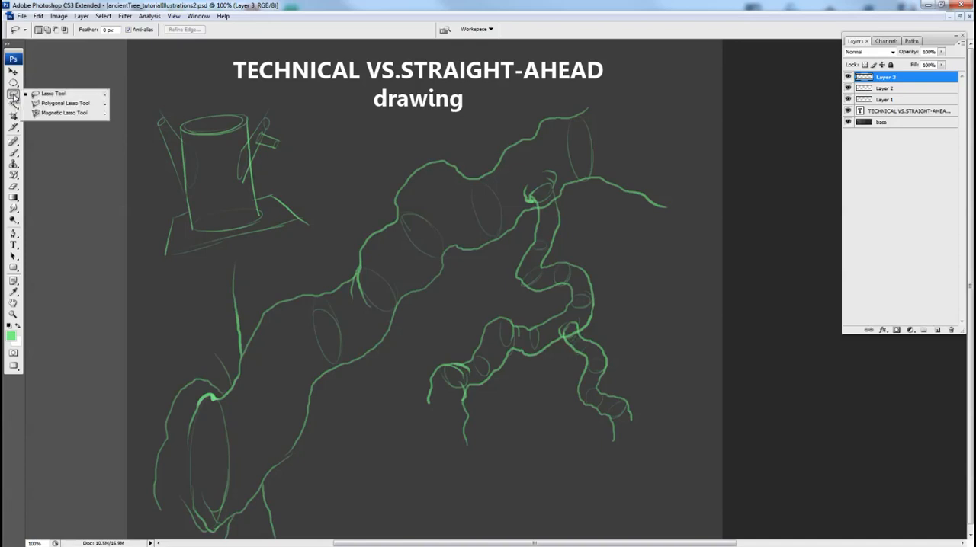
pyautogui.click(68, 93)
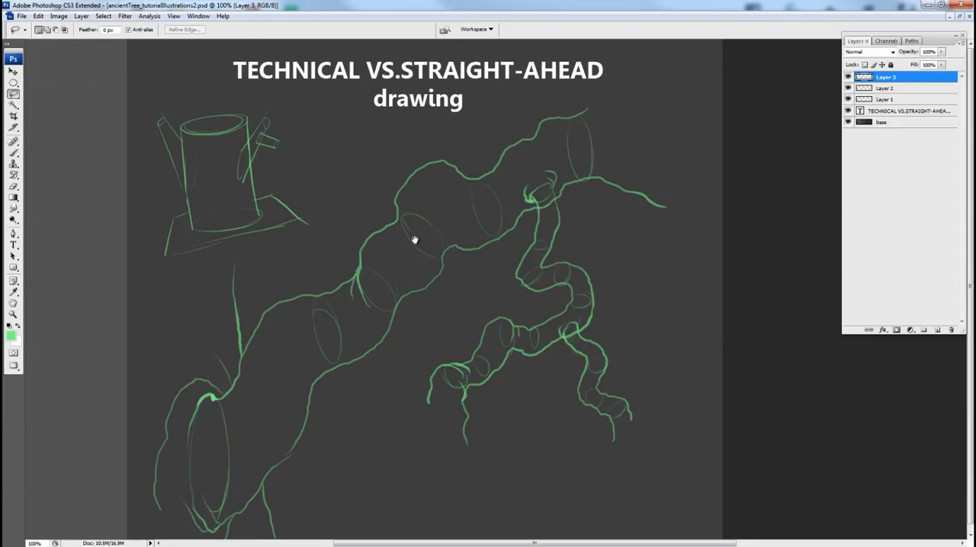
pyautogui.moveTo(414, 240); pyautogui.dragTo(389, 240)
pyautogui.moveTo(515, 170)
pyautogui.mouseDown()
pyautogui.moveTo(505, 174)
pyautogui.moveTo(533, 163)
pyautogui.moveTo(533, 191)
pyautogui.mouseUp()
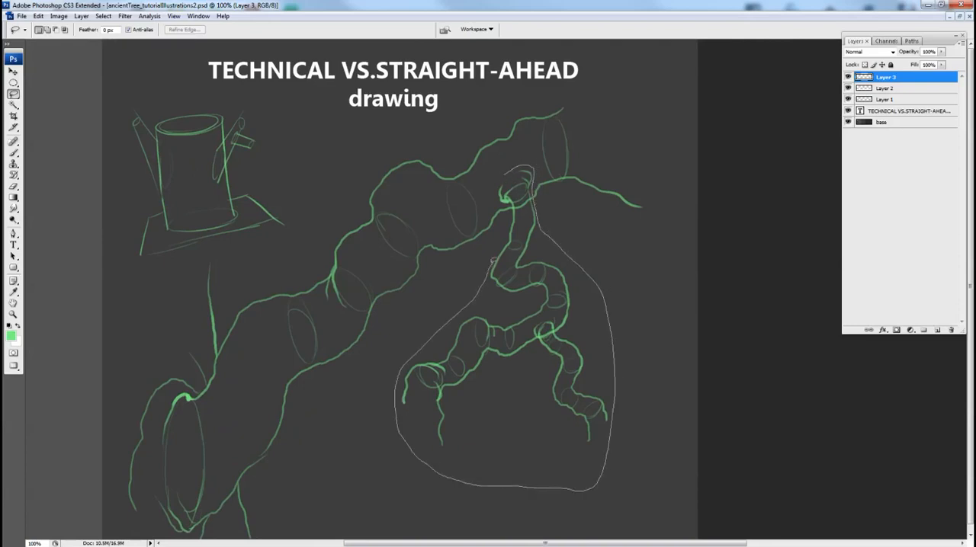
pyautogui.moveTo(497, 201); pyautogui.dragTo(504, 175)
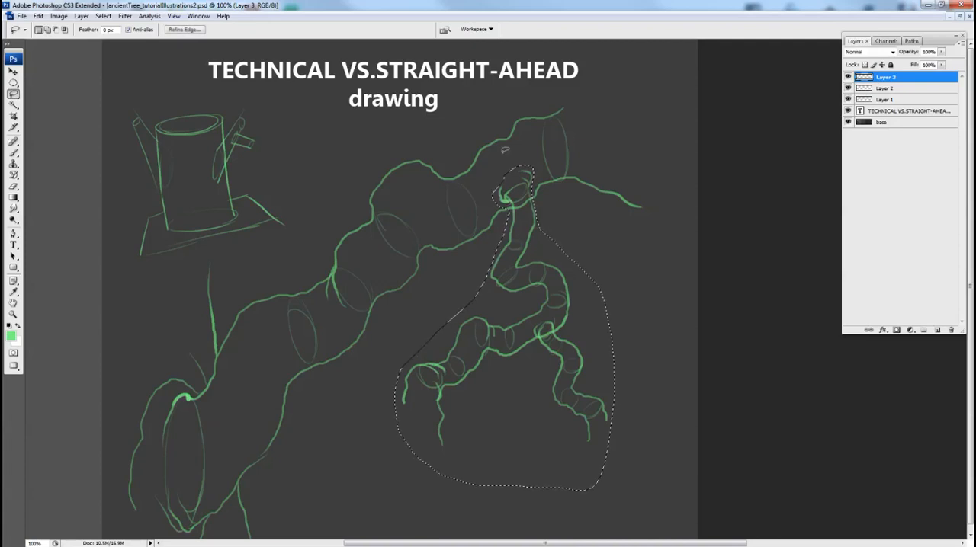
pyautogui.moveTo(540, 334); pyautogui.dragTo(523, 327)
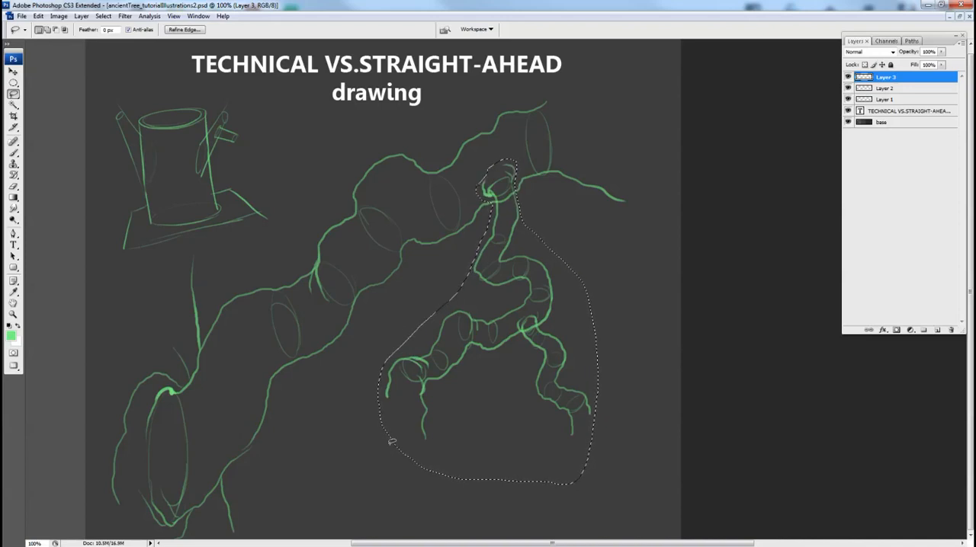
pyautogui.press('v')
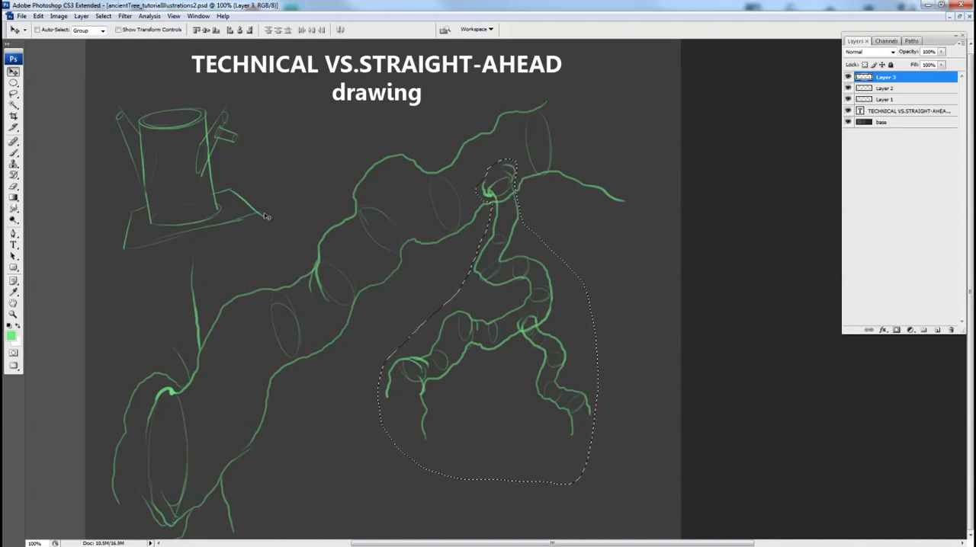
pyautogui.moveTo(265, 213); pyautogui.dragTo(265, 213)
pyautogui.moveTo(230, 350); pyautogui.dragTo(230, 352)
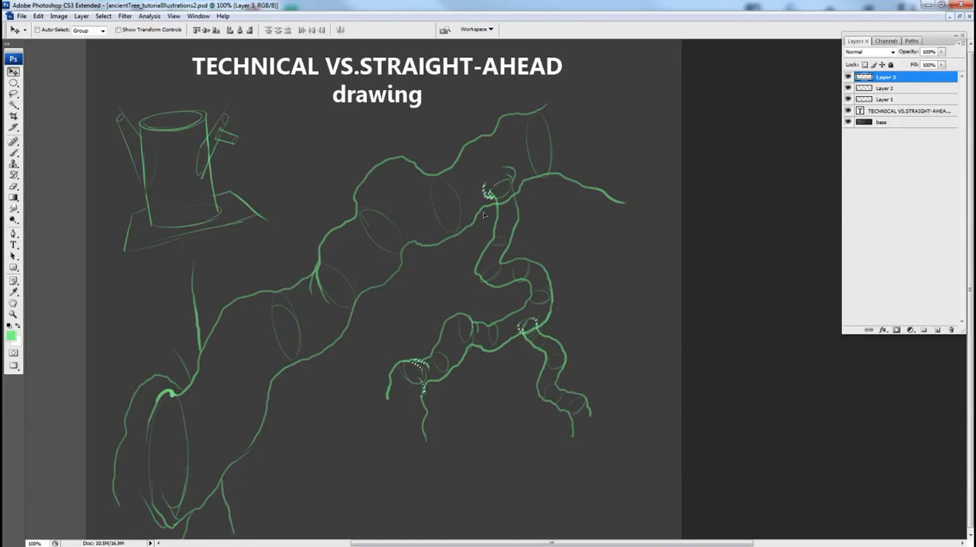
pyautogui.hotkey('ctrl', 't')
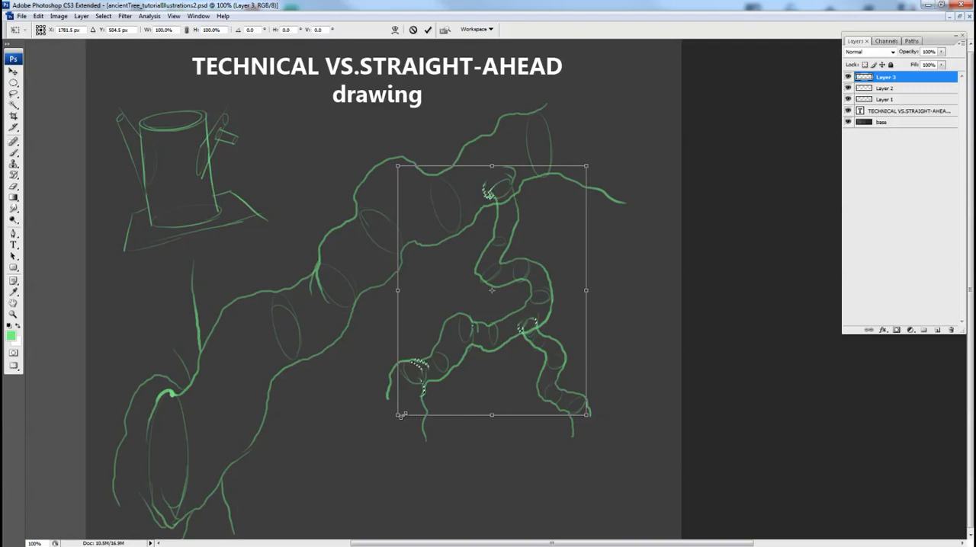
pyautogui.moveTo(399, 416)
pyautogui.mouseDown()
pyautogui.moveTo(313, 492)
pyautogui.moveTo(389, 416)
pyautogui.mouseUp()
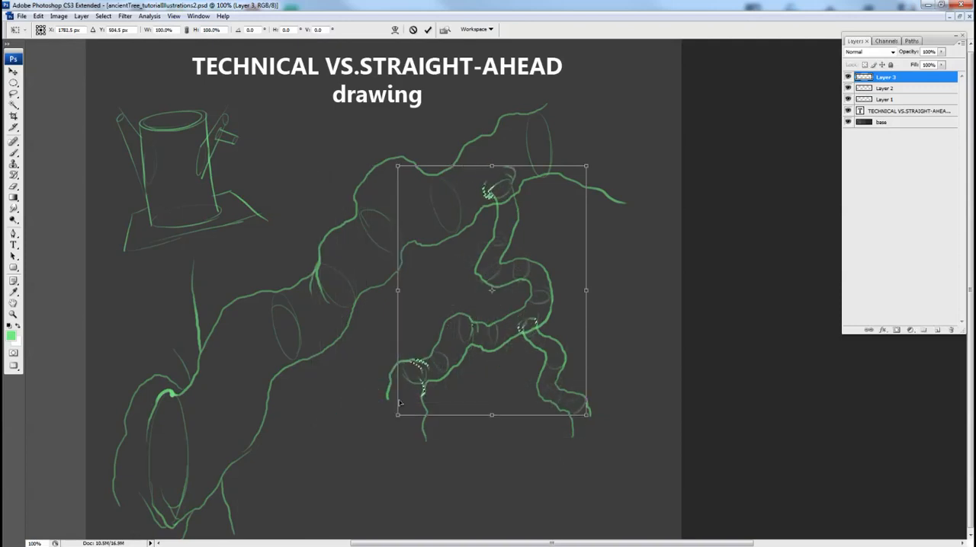
pyautogui.press('Return')
pyautogui.hotkey('ctrl', 'alt', 'z')
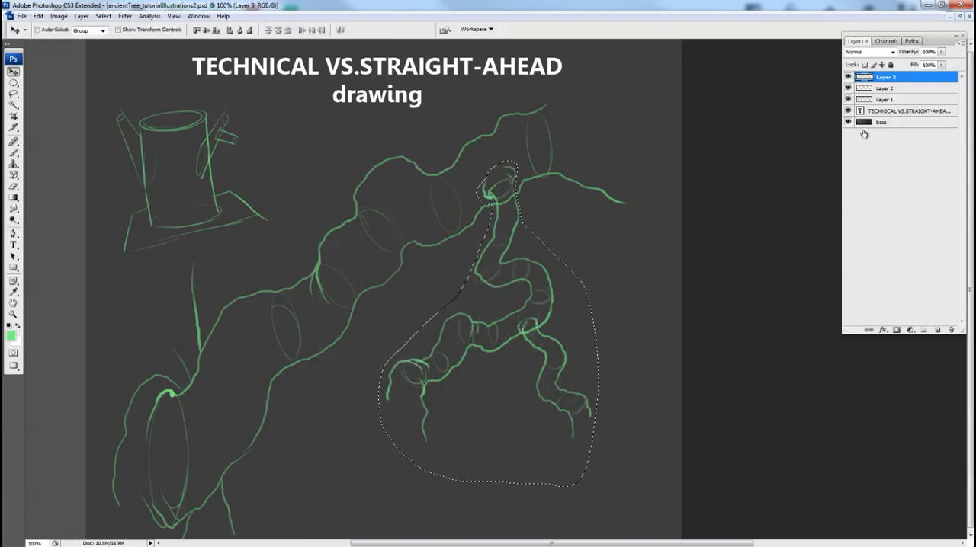
# Check which strokes Layer 3 and Layer 2 hold by toggling their visibility, and merge Layer 3 down into Layer 2.
pyautogui.click(848, 77)
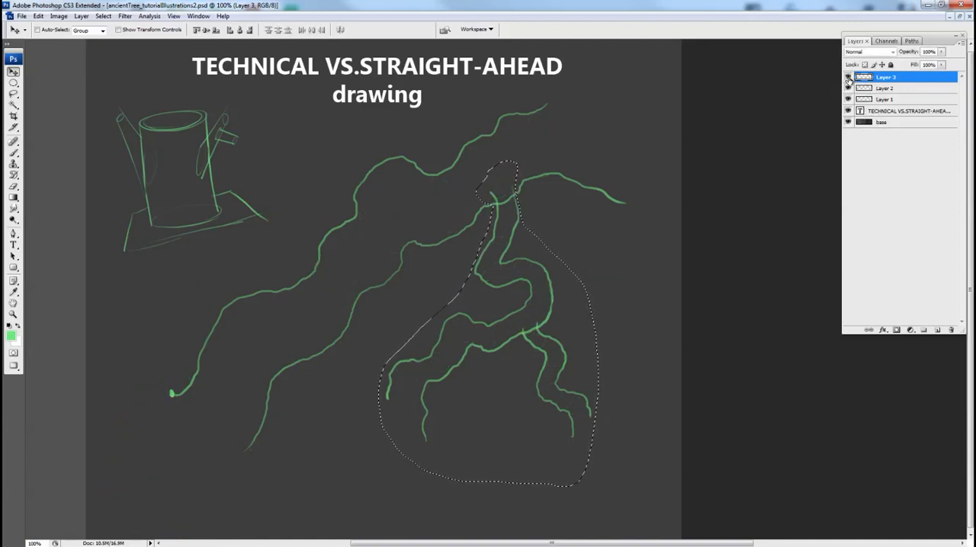
pyautogui.click(848, 78)
pyautogui.click(848, 90)
pyautogui.click(848, 90)
pyautogui.click(848, 78)
pyautogui.click(848, 78)
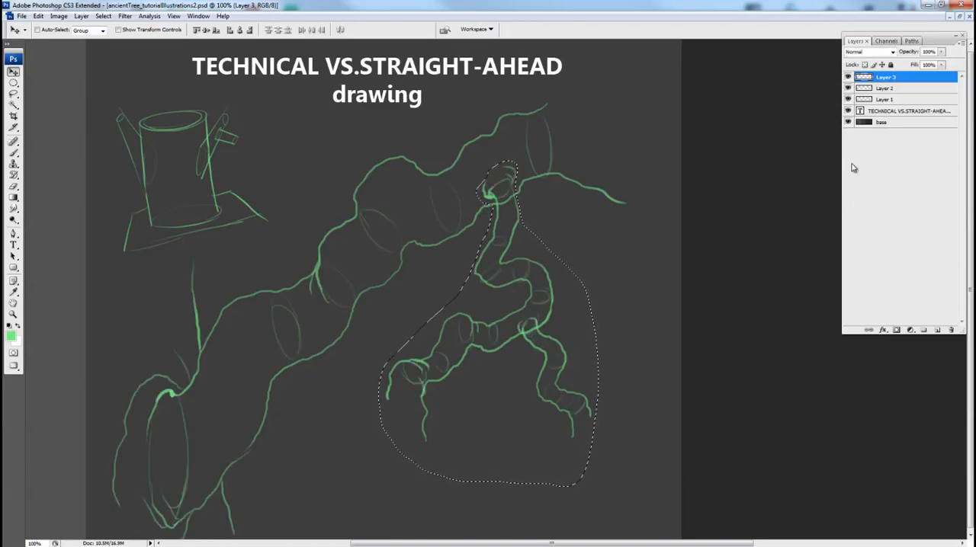
pyautogui.hotkey('ctrl', 'e')
pyautogui.click(848, 77)
pyautogui.click(848, 77)
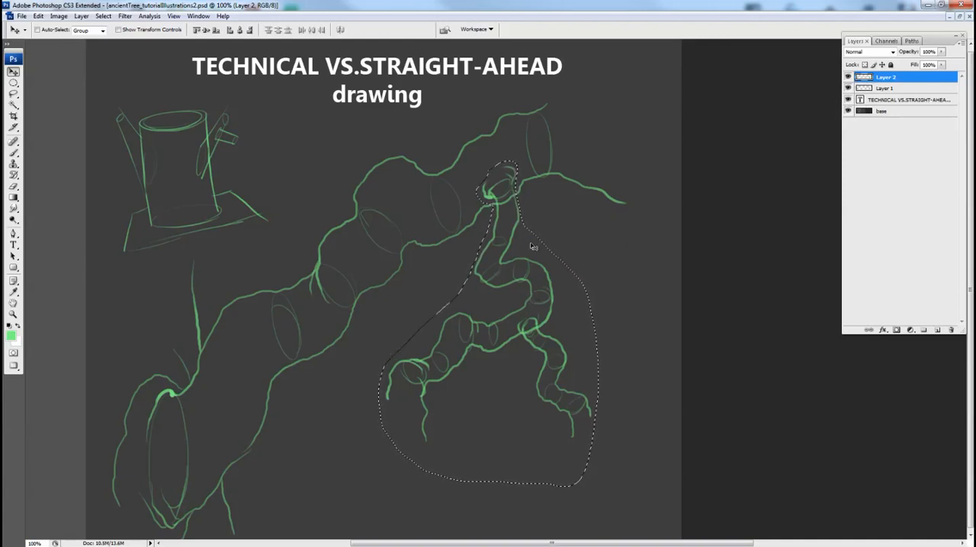
# Put the selected thinner branch into Free Transform, try scaling it down from its lower corner and undo the scaling.
pyautogui.moveTo(531, 244); pyautogui.dragTo(532, 245)
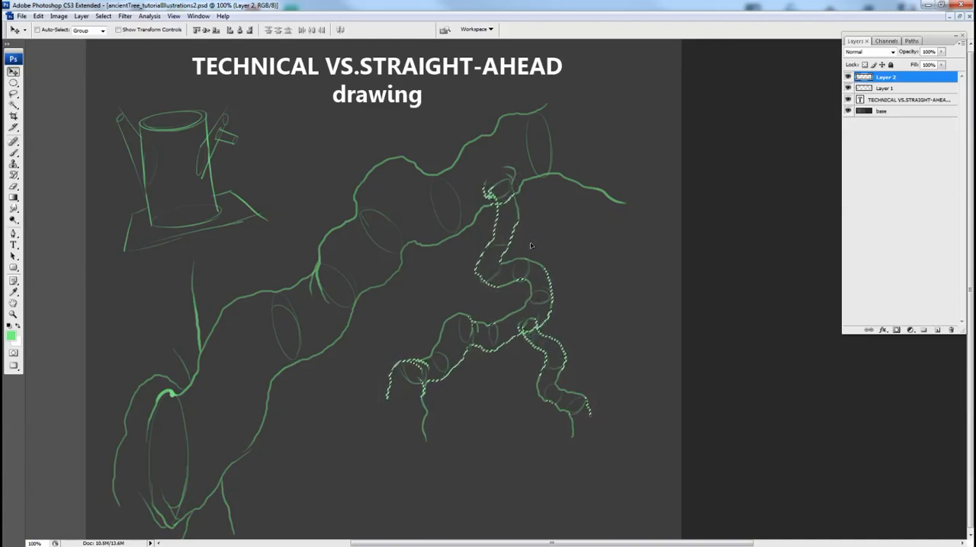
pyautogui.hotkey('ctrl', 't')
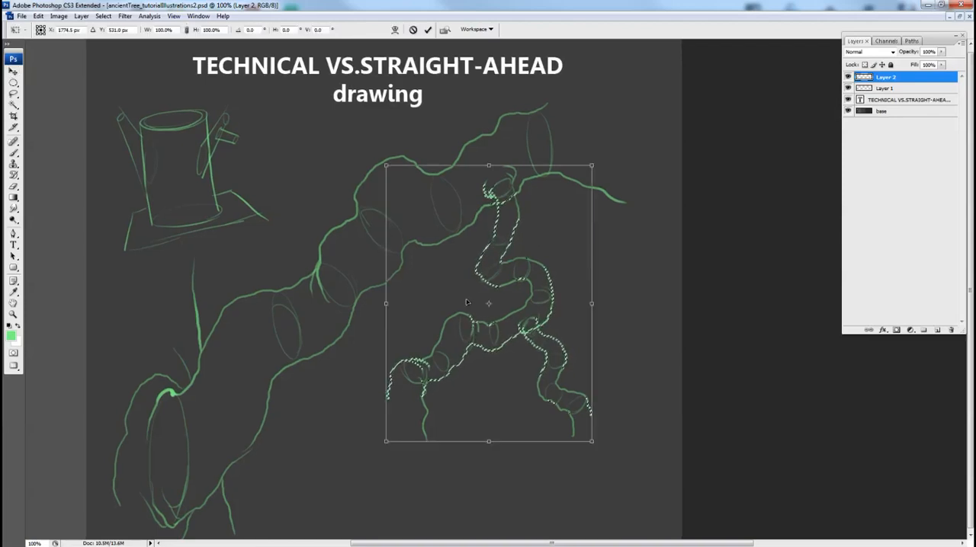
pyautogui.moveTo(592, 440); pyautogui.dragTo(577, 412)
pyautogui.hotkey('ctrl', 'z')
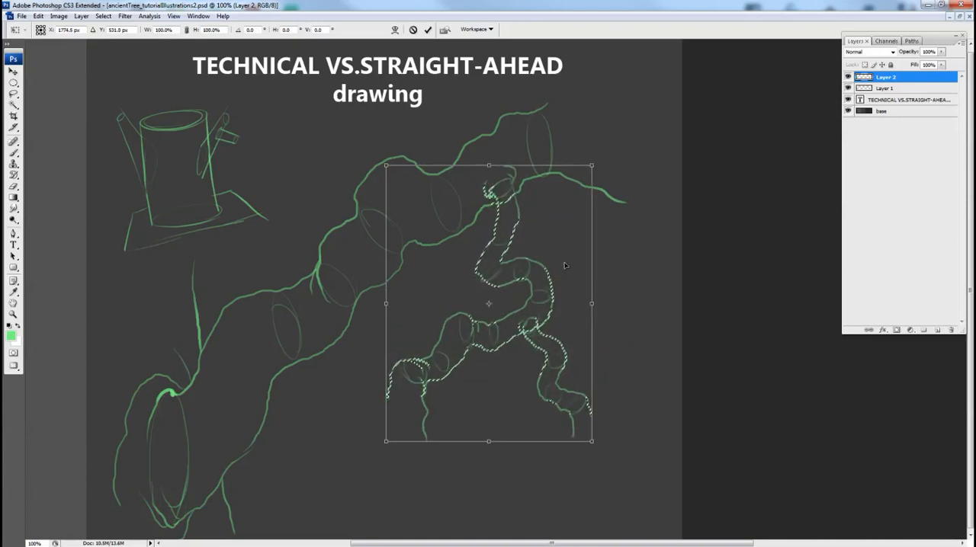
pyautogui.click(38, 16)
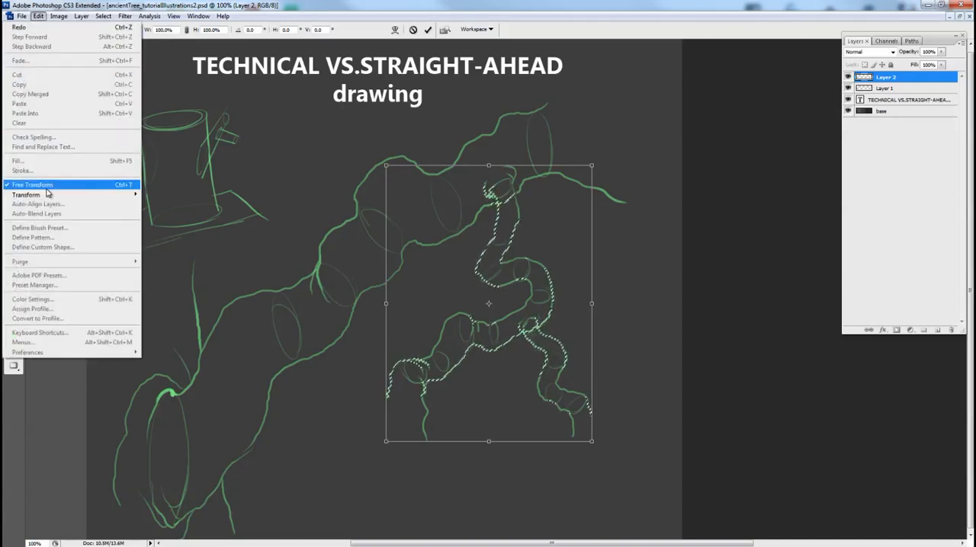
pyautogui.moveTo(48, 198)
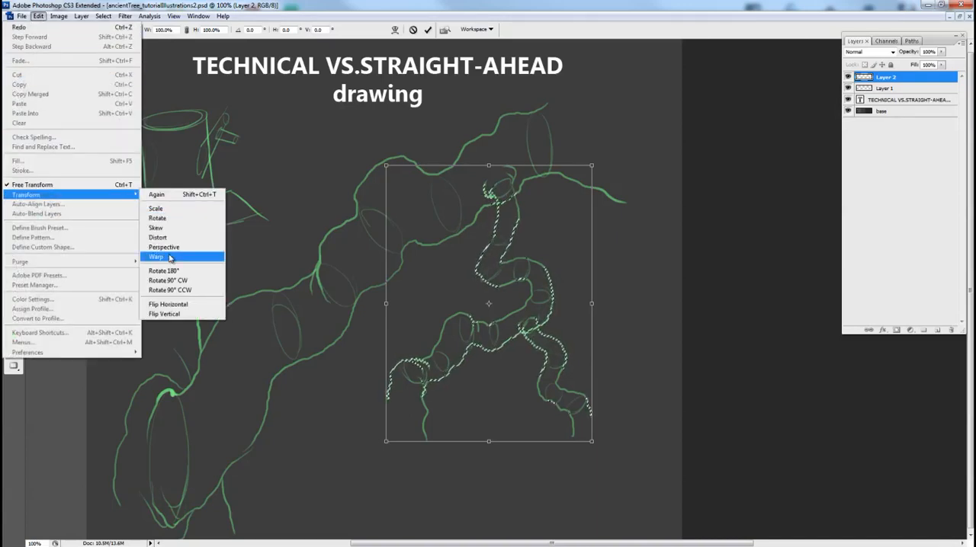
pyautogui.click(186, 2)
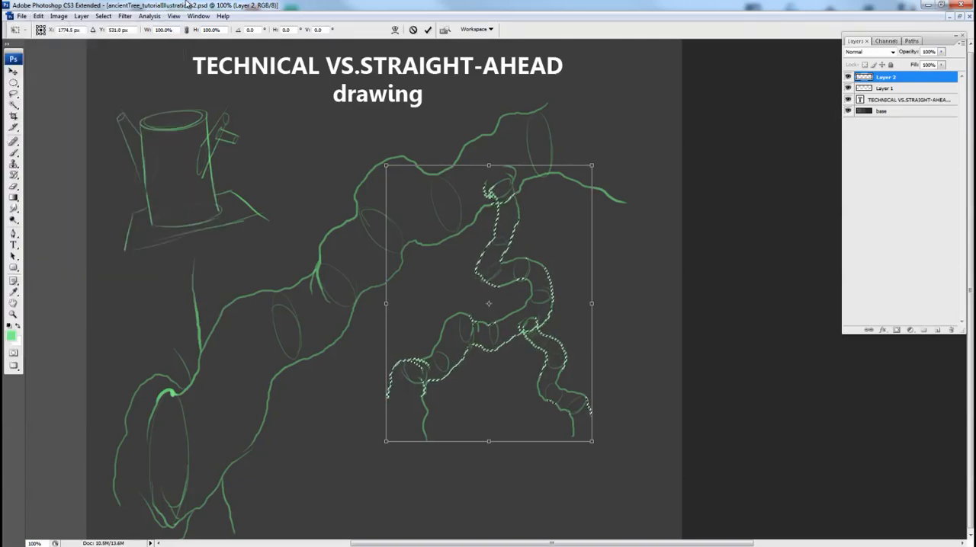
# Switch the branch's transform to Warp, bend the mesh interior sideways and pull its upper-left corner outward and down.
pyautogui.moveTo(657, 276); pyautogui.dragTo(635, 276)
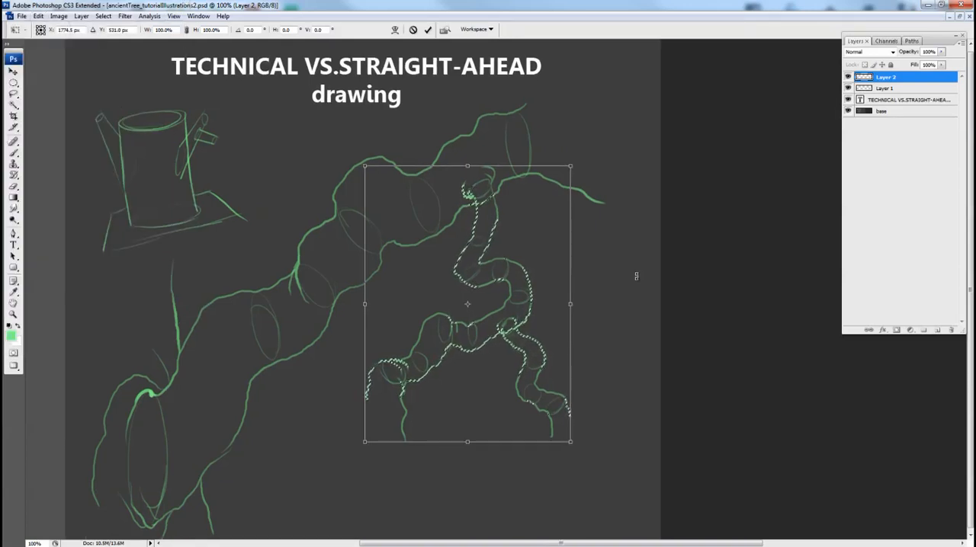
pyautogui.rightClick(496, 261)
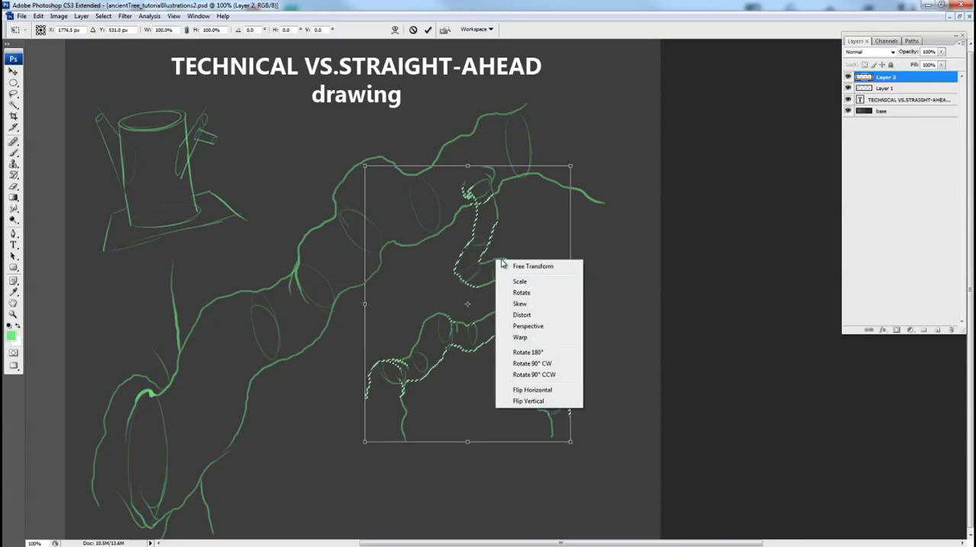
pyautogui.click(535, 339)
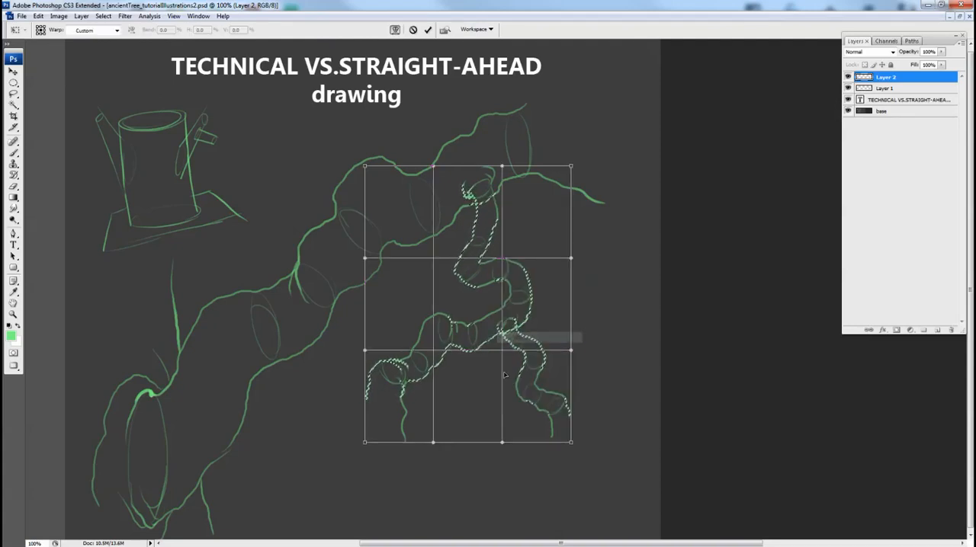
pyautogui.moveTo(506, 262); pyautogui.dragTo(457, 260)
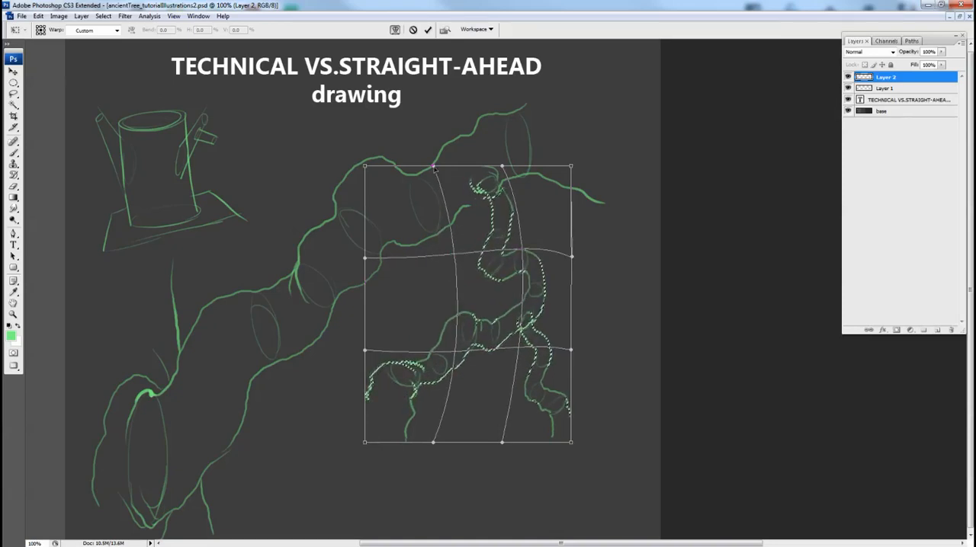
pyautogui.moveTo(433, 166); pyautogui.dragTo(424, 173)
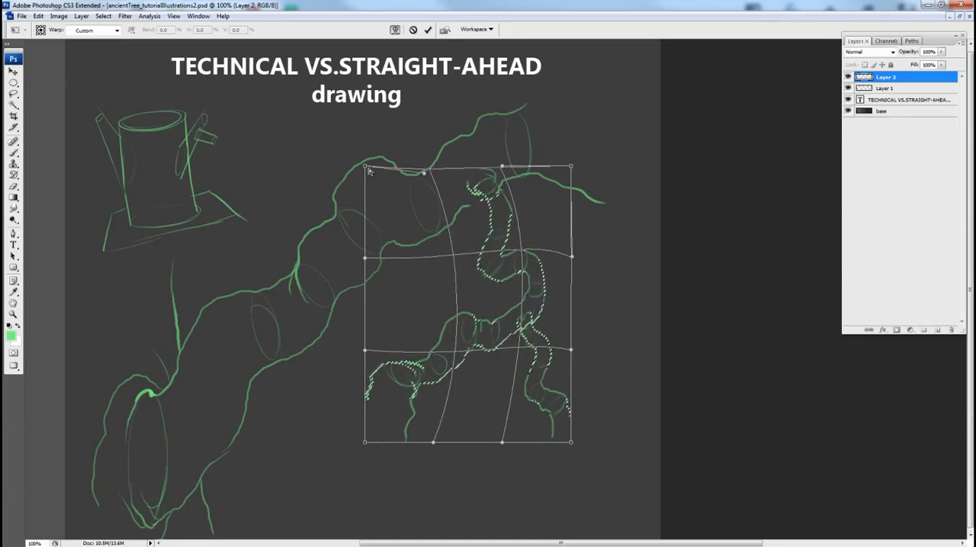
pyautogui.moveTo(364, 165); pyautogui.dragTo(330, 195)
pyautogui.moveTo(418, 169); pyautogui.dragTo(396, 190)
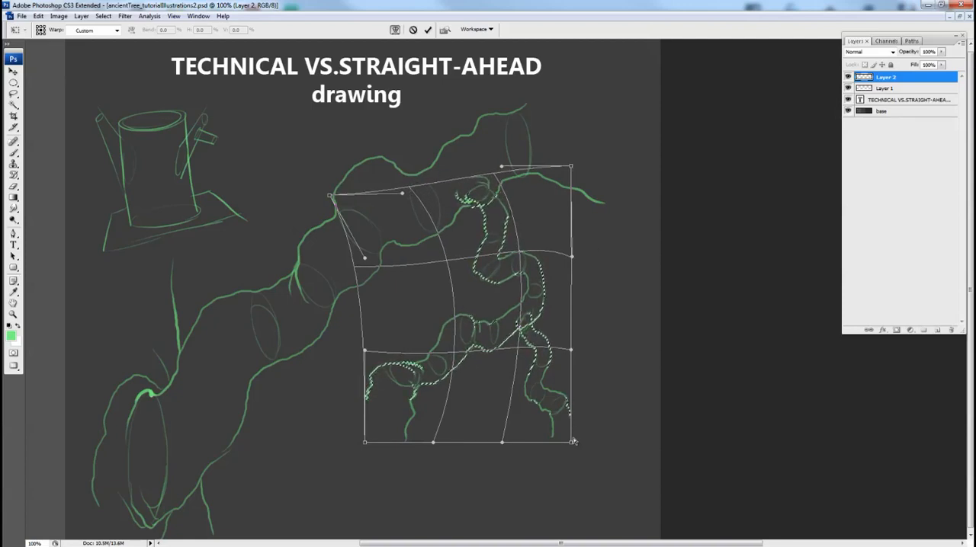
# Warp the branch's lower part by pulling both bottom mesh corners inward and bulging the sides outward, and apply the transform.
pyautogui.moveTo(571, 442); pyautogui.dragTo(541, 432)
pyautogui.moveTo(571, 351); pyautogui.dragTo(590, 370)
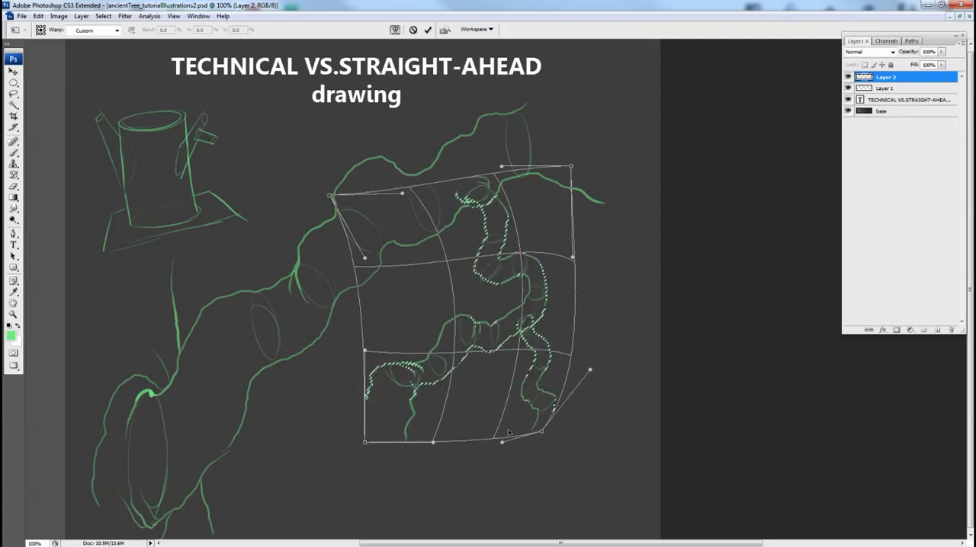
pyautogui.moveTo(502, 442); pyautogui.dragTo(502, 426)
pyautogui.moveTo(365, 442); pyautogui.dragTo(382, 442)
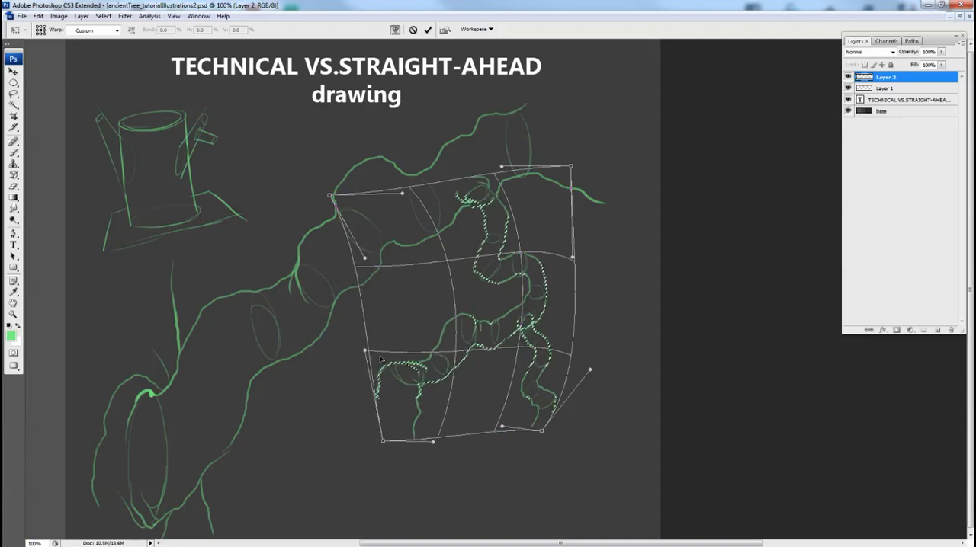
pyautogui.moveTo(382, 351); pyautogui.dragTo(339, 390)
pyautogui.moveTo(413, 412); pyautogui.dragTo(500, 366)
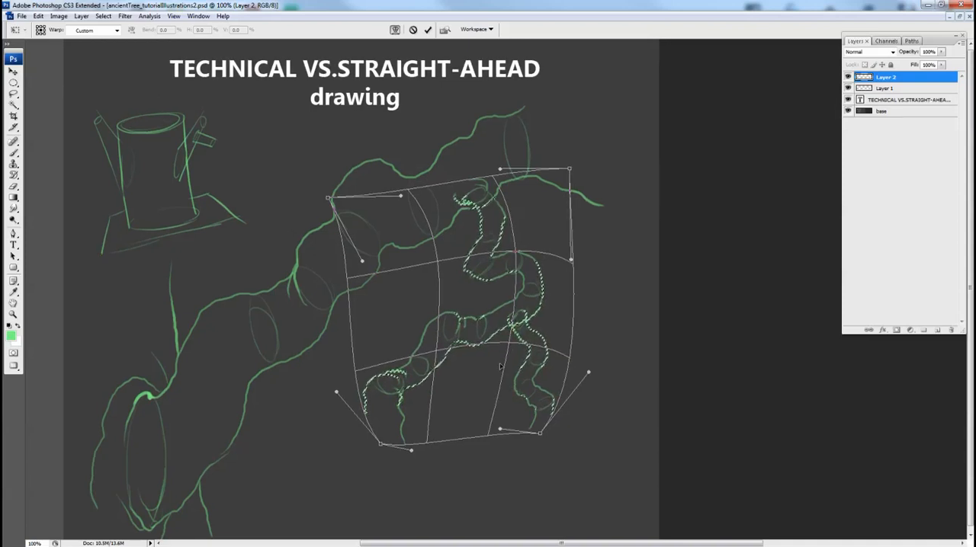
pyautogui.press('Return')
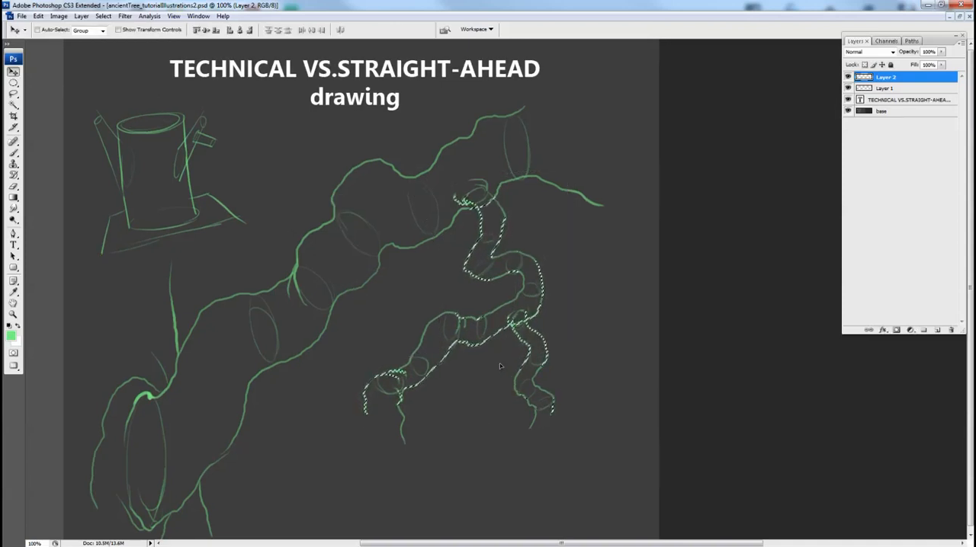
# Step back through the history to the thinner branch's unwarped shape on its separate Layer 3.
pyautogui.hotkey('ctrl', 'd')
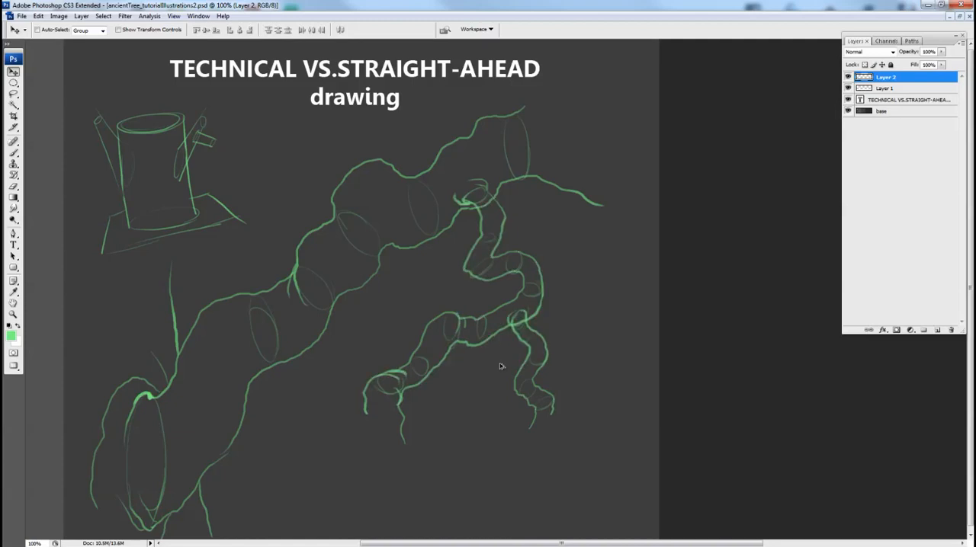
pyautogui.hotkey('ctrl', 'alt', 'z')
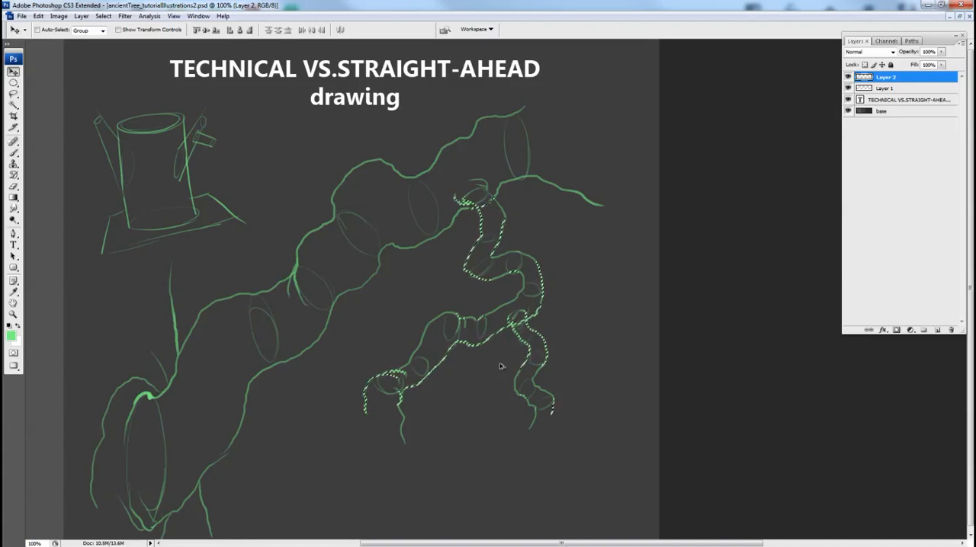
pyautogui.hotkey('ctrl', 'alt', 'z')
pyautogui.hotkey('ctrl', 'j')
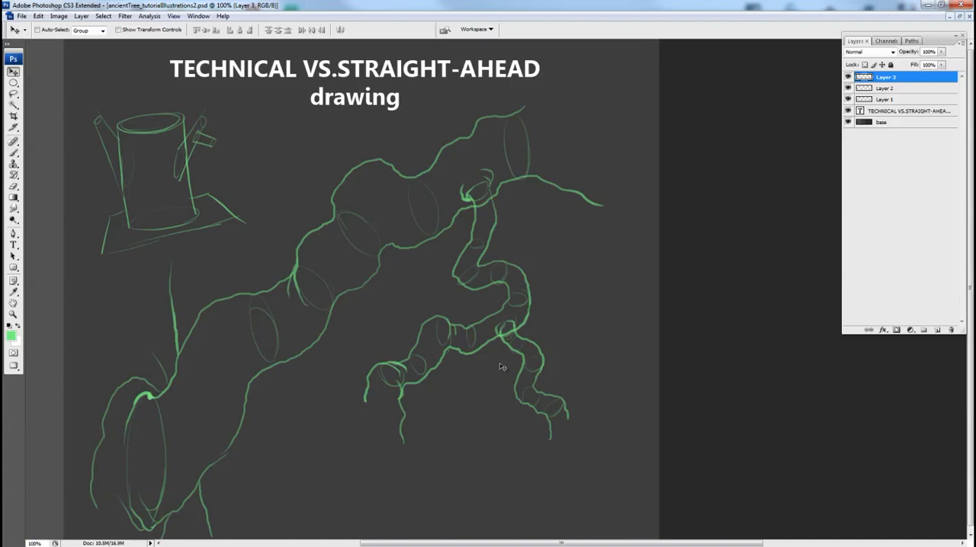
# Compare the thinner branch's unwarped and warped versions by repeatedly stepping back and forward through the history.
pyautogui.hotkey('ctrl', 'alt', 'z')
pyautogui.hotkey('ctrl', 'alt', 'z')
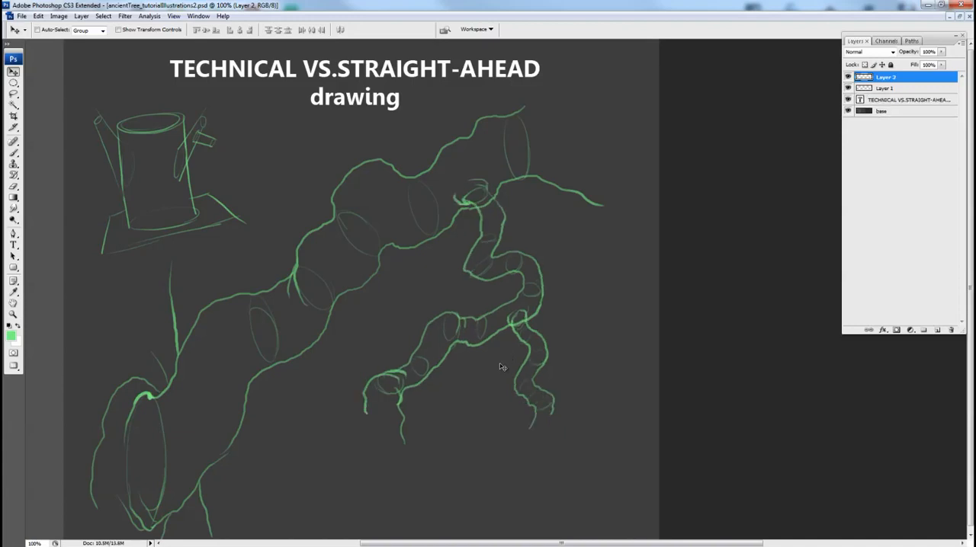
pyautogui.hotkey('ctrl', 'shift', 'z')
pyautogui.hotkey('ctrl', 'shift', 'z')
pyautogui.hotkey('ctrl', 'alt', 'z')
pyautogui.hotkey('ctrl', 'alt', 'z')
pyautogui.hotkey('ctrl', 'shift', 'z')
pyautogui.hotkey('ctrl', 'shift', 'z')
pyautogui.hotkey('ctrl', 'alt', 'z')
pyautogui.hotkey('ctrl', 'alt', 'z')
pyautogui.hotkey('ctrl', 'shift', 'z')
pyautogui.hotkey('ctrl', 'shift', 'z')
pyautogui.hotkey('ctrl', 'alt', 'z')
pyautogui.hotkey('ctrl', 'alt', 'z')
pyautogui.hotkey('ctrl', 'shift', 'z')
pyautogui.hotkey('ctrl', 'shift', 'z')
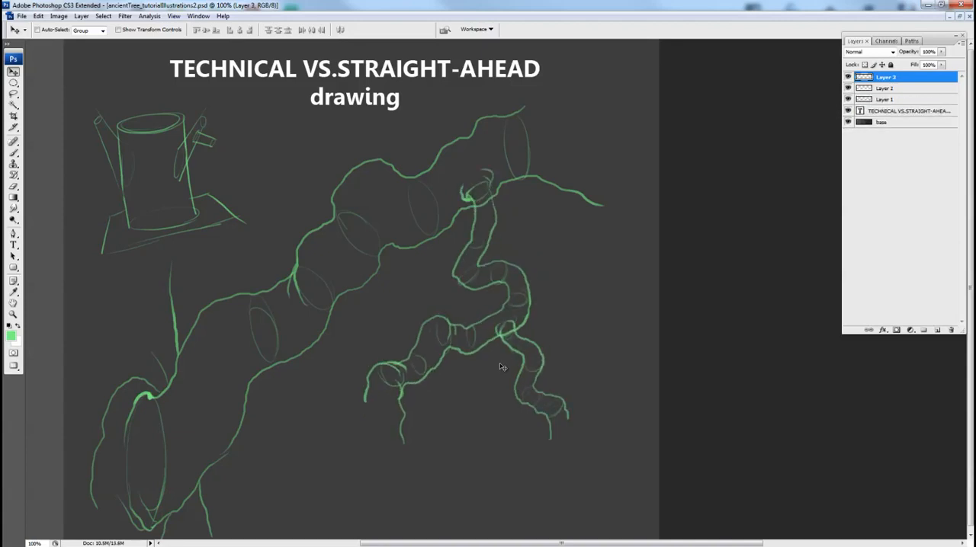
pyautogui.hotkey('ctrl', 'alt', 'z')
pyautogui.hotkey('ctrl', 'alt', 'z')
pyautogui.hotkey('ctrl', 'shift', 'z')
pyautogui.hotkey('ctrl', 'shift', 'z')
pyautogui.hotkey('ctrl', 'alt', 'z')
pyautogui.hotkey('ctrl', 'alt', 'z')
pyautogui.hotkey('ctrl', 'shift', 'z')
pyautogui.hotkey('ctrl', 'shift', 'z')
pyautogui.hotkey('ctrl', 'alt', 'z')
pyautogui.hotkey('ctrl', 'alt', 'z')
pyautogui.hotkey('ctrl', 'shift', 'z')
pyautogui.hotkey('ctrl', 'shift', 'z')
pyautogui.hotkey('ctrl', 'alt', 'z')
pyautogui.hotkey('ctrl', 'alt', 'z')
pyautogui.hotkey('ctrl', 'shift', 'z')
pyautogui.hotkey('ctrl', 'shift', 'z')
pyautogui.hotkey('ctrl', 'alt', 'z')
pyautogui.hotkey('ctrl', 'alt', 'z')
pyautogui.hotkey('ctrl', 'shift', 'z')
pyautogui.hotkey('ctrl', 'shift', 'z')
pyautogui.hotkey('ctrl', 'alt', 'z')
pyautogui.hotkey('ctrl', 'alt', 'z')
pyautogui.hotkey('ctrl', 'shift', 'z')
pyautogui.hotkey('ctrl', 'shift', 'z')
pyautogui.hotkey('ctrl', 'alt', 'z')
pyautogui.hotkey('ctrl', 'alt', 'z')
pyautogui.hotkey('ctrl', 'shift', 'z')
pyautogui.hotkey('ctrl', 'shift', 'z')
# Draw a curvy freehand Lasso selection on the empty canvas to the right of the branch drawing.
pyautogui.moveTo(556, 320); pyautogui.dragTo(476, 307)
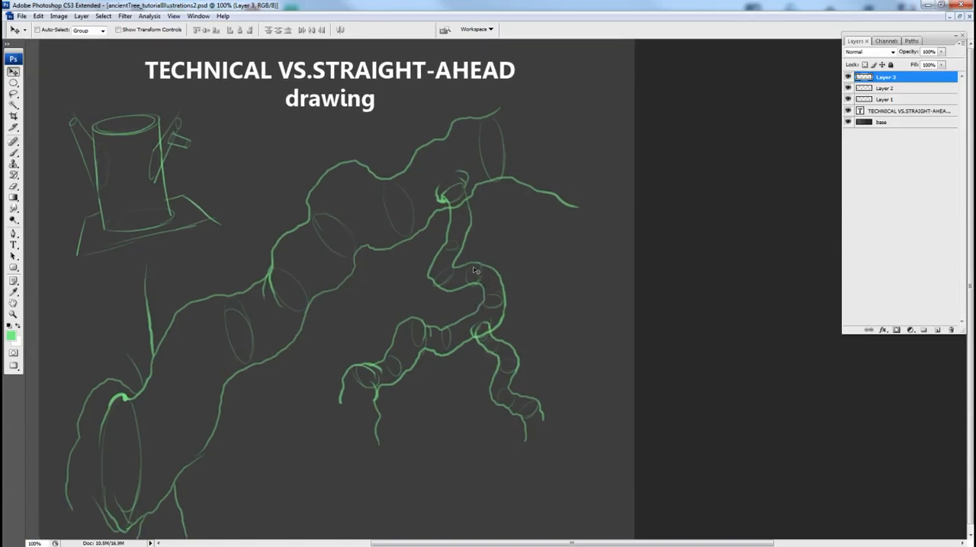
pyautogui.press('l')
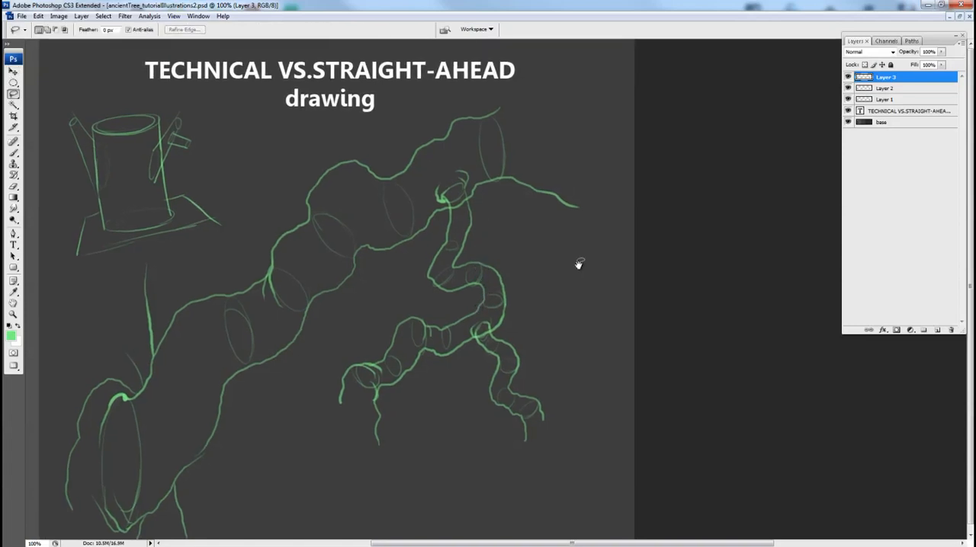
pyautogui.moveTo(579, 264); pyautogui.dragTo(551, 296)
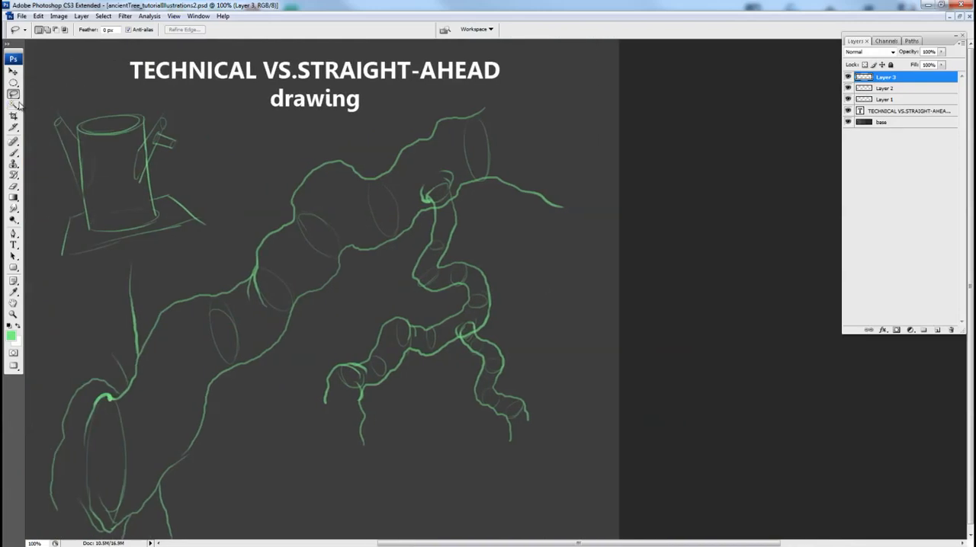
pyautogui.moveTo(607, 270)
pyautogui.mouseDown()
pyautogui.moveTo(505, 274)
pyautogui.moveTo(565, 265)
pyautogui.moveTo(657, 437)
pyautogui.moveTo(546, 427)
pyautogui.moveTo(462, 297)
pyautogui.moveTo(468, 272)
pyautogui.mouseUp()
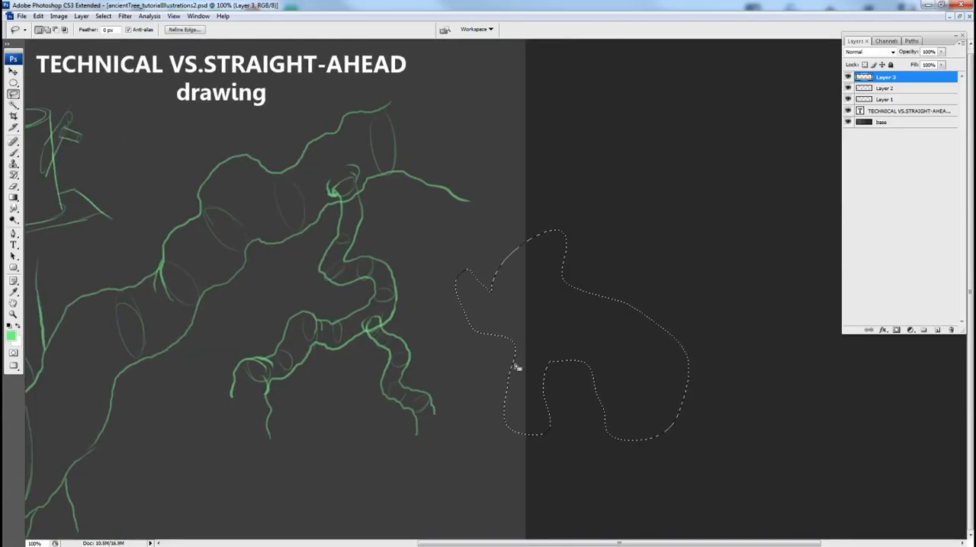
# Draw a closed, straight-edged zigzag selection with the Polygonal Lasso on the empty canvas beside the drawing and deselect it.
pyautogui.click(13, 93)
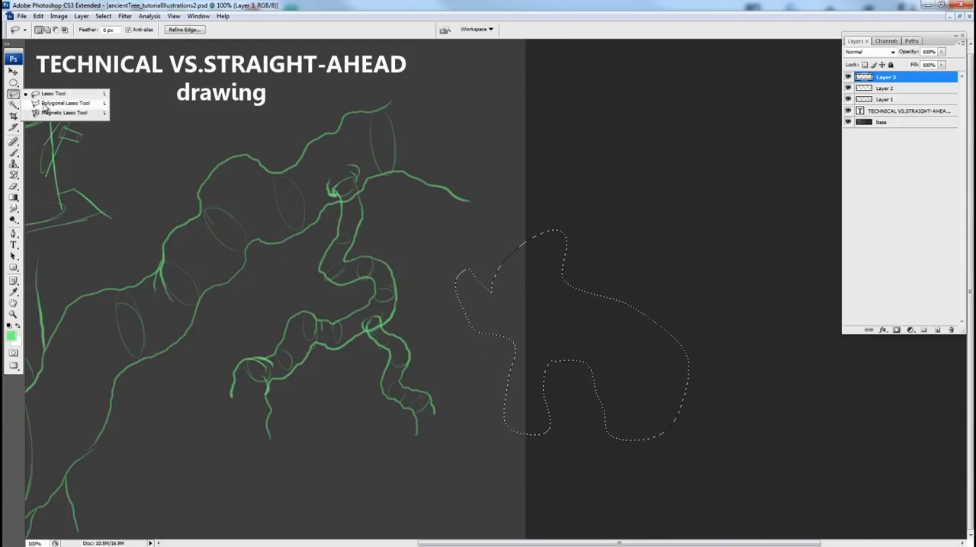
pyautogui.click(44, 107)
pyautogui.click(605, 144)
pyautogui.click(705, 157)
pyautogui.click(667, 291)
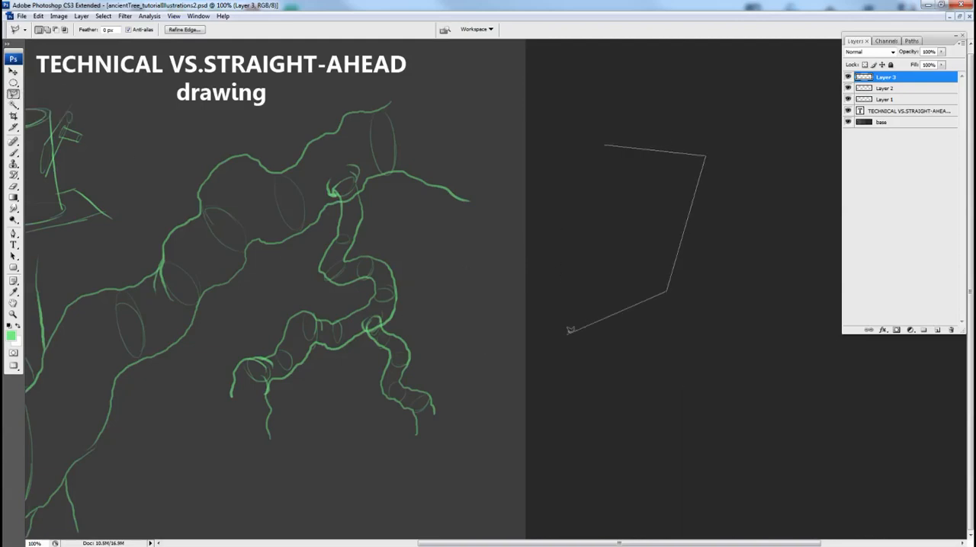
pyautogui.click(566, 336)
pyautogui.click(595, 215)
pyautogui.click(506, 204)
pyautogui.click(583, 74)
pyautogui.click(556, 177)
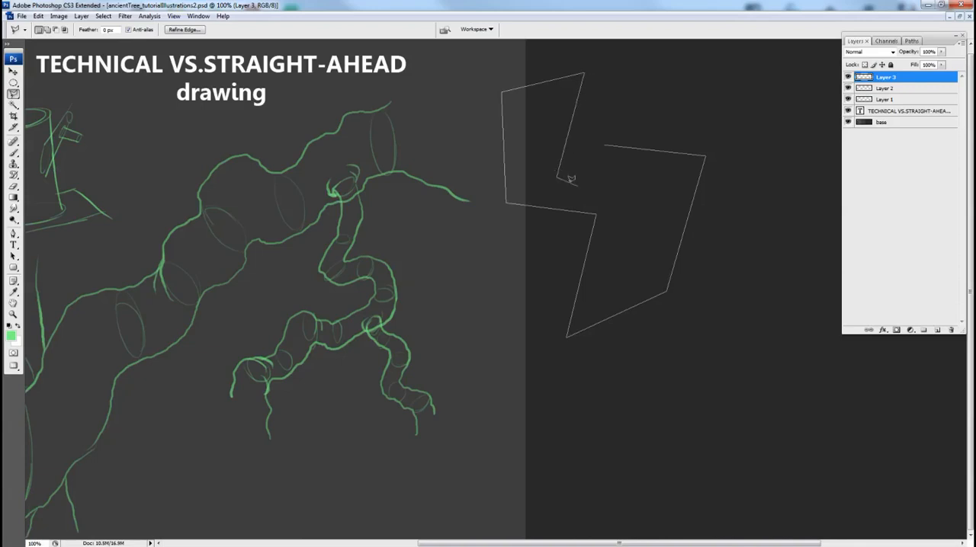
pyautogui.click(616, 197)
pyautogui.click(616, 173)
pyautogui.click(577, 168)
pyautogui.click(590, 105)
pyautogui.click(649, 105)
pyautogui.click(649, 129)
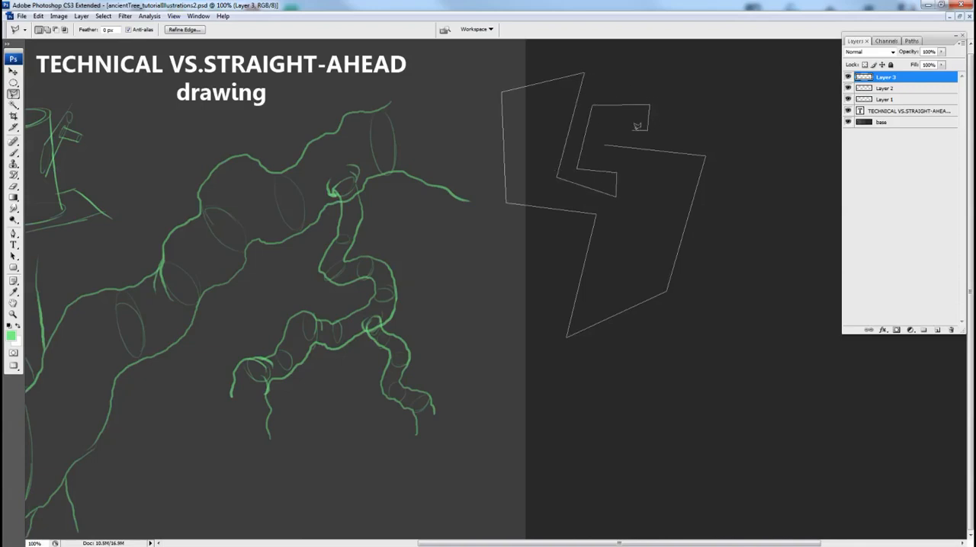
pyautogui.click(603, 130)
pyautogui.click(603, 145)
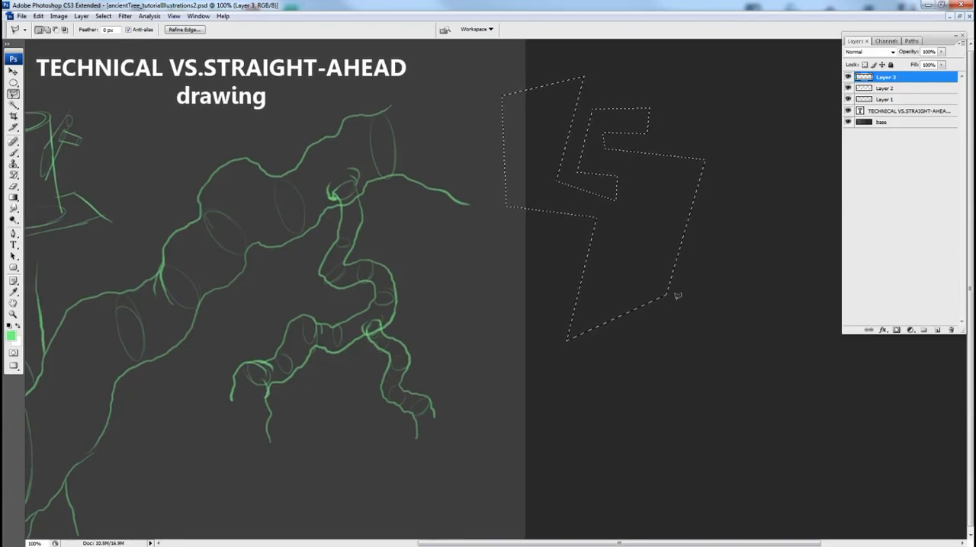
pyautogui.hotkey('ctrl', 'd')
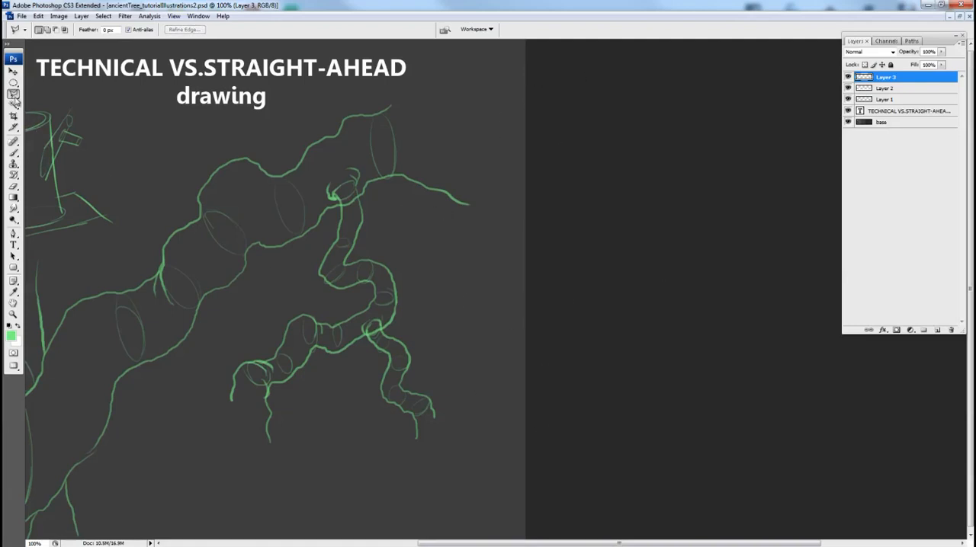
# Switch back to the freehand Lasso, try a quick selection beside the drawing and deselect it.
pyautogui.moveTo(15, 98); pyautogui.dragTo(50, 93)
pyautogui.moveTo(596, 150)
pyautogui.mouseDown()
pyautogui.moveTo(501, 428)
pyautogui.moveTo(658, 279)
pyautogui.moveTo(594, 244)
pyautogui.mouseUp()
pyautogui.hotkey('ctrl', 'd')
# Enclose the whole thinner branch, including its joint with the thick branch, in a Polygonal Lasso selection and deselect it.
pyautogui.moveTo(13, 95); pyautogui.dragTo(46, 105)
pyautogui.click(354, 155)
pyautogui.click(359, 193)
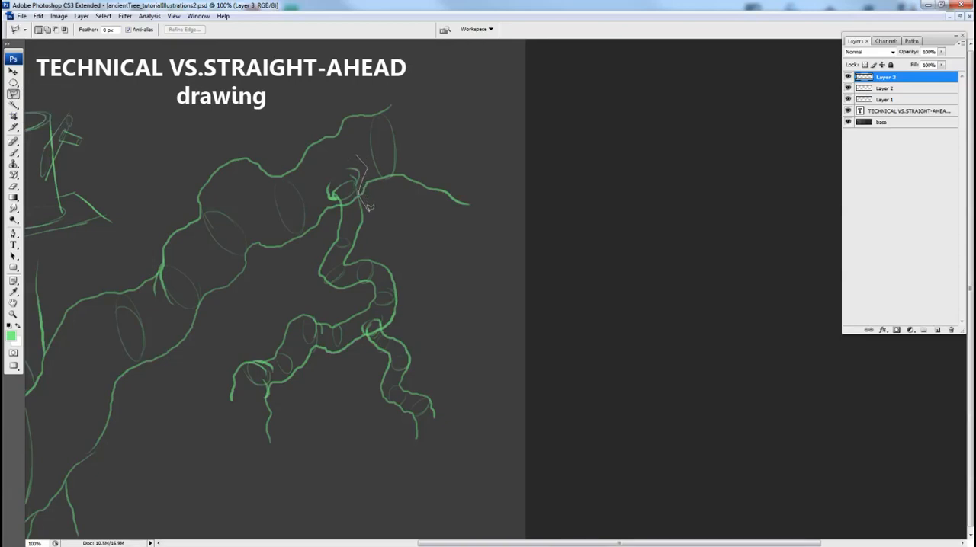
pyautogui.click(444, 313)
pyautogui.click(470, 449)
pyautogui.click(290, 512)
pyautogui.click(190, 451)
pyautogui.click(201, 385)
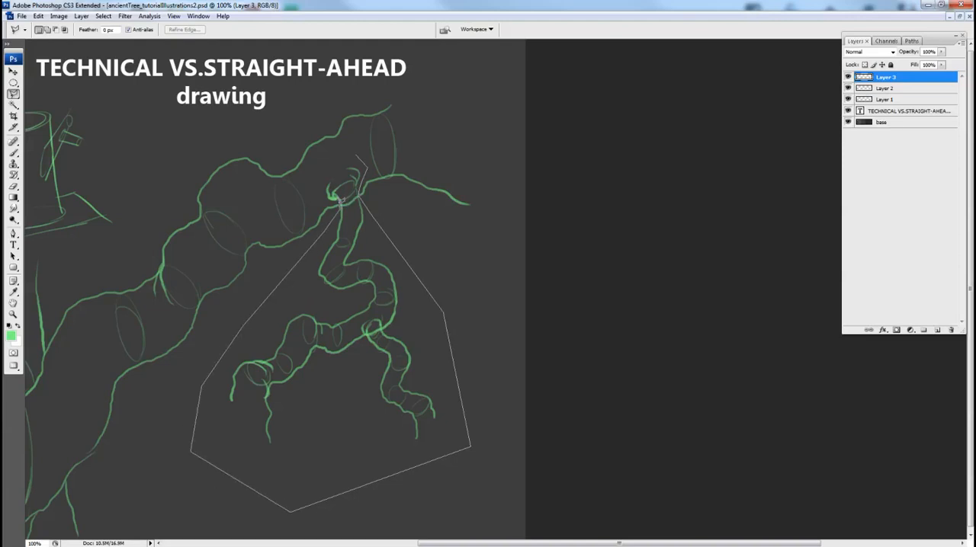
pyautogui.click(321, 200)
pyautogui.click(316, 180)
pyautogui.click(357, 151)
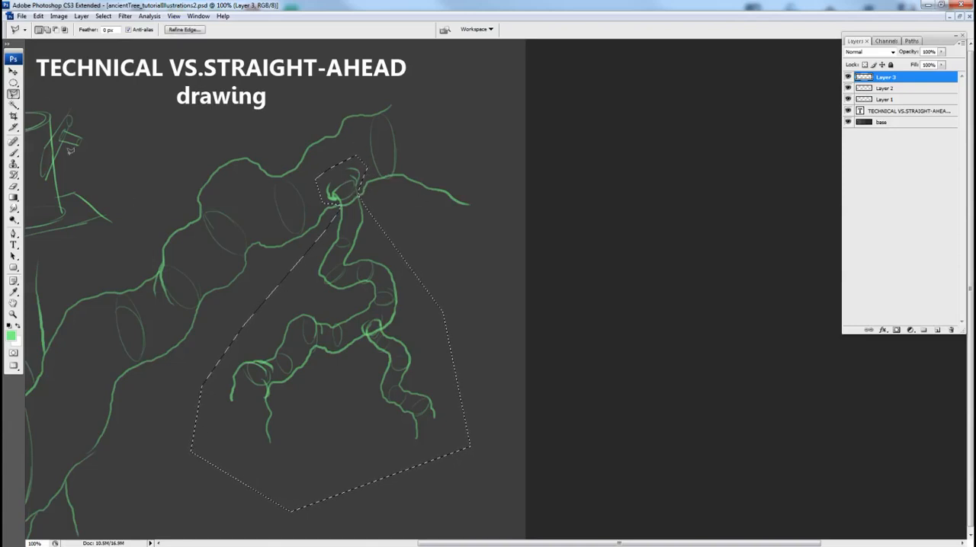
pyautogui.click(13, 97)
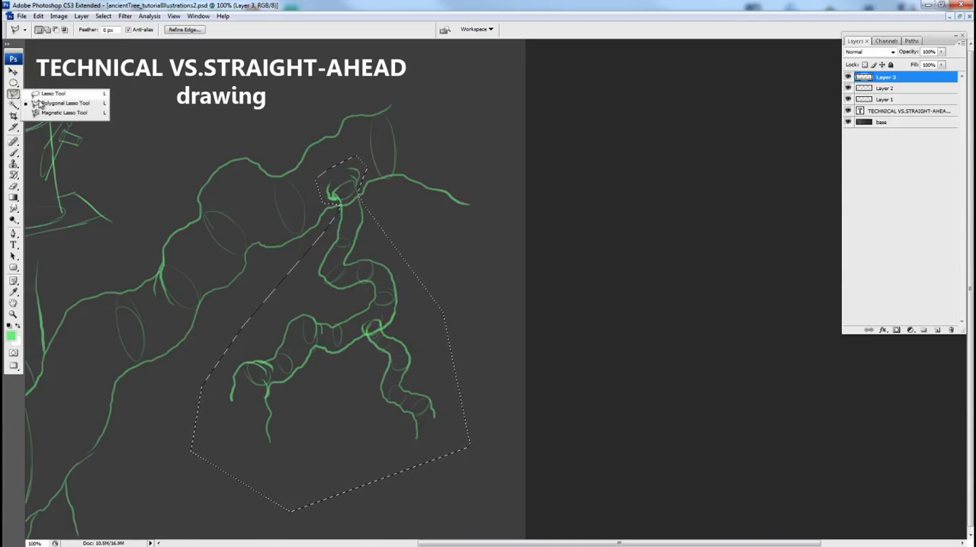
pyautogui.moveTo(345, 217); pyautogui.dragTo(339, 219)
pyautogui.hotkey('ctrl', 'd')
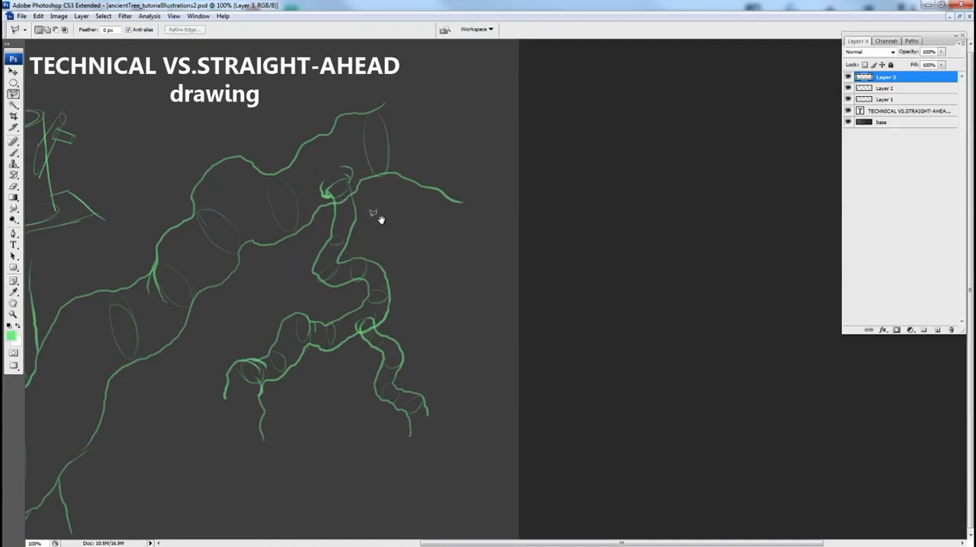
# Draw one Lasso selection mixing freehand curves with straight segments on the empty canvas beside the branches and deselect it.
pyautogui.moveTo(224, 215); pyautogui.dragTo(230, 218)
pyautogui.click(13, 95)
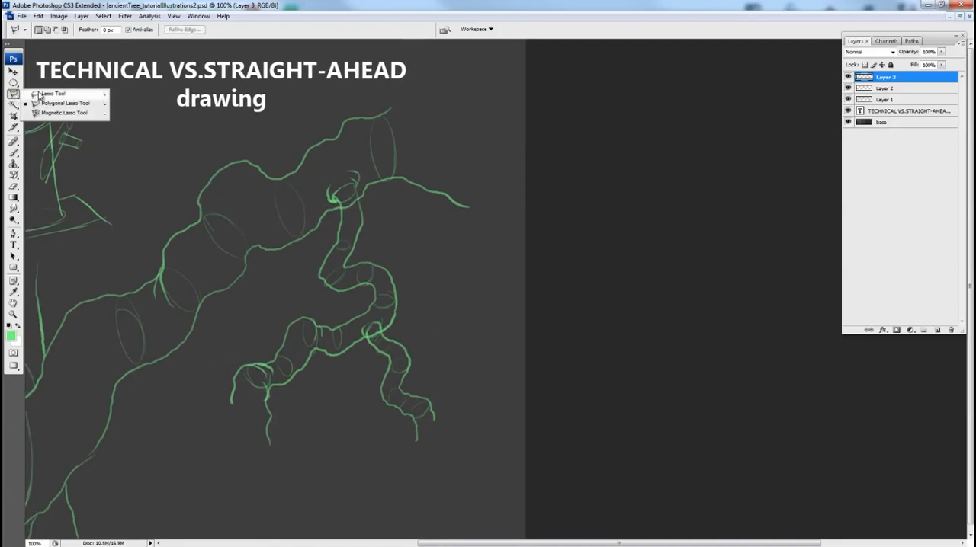
pyautogui.click(45, 96)
pyautogui.moveTo(444, 269); pyautogui.dragTo(447, 269)
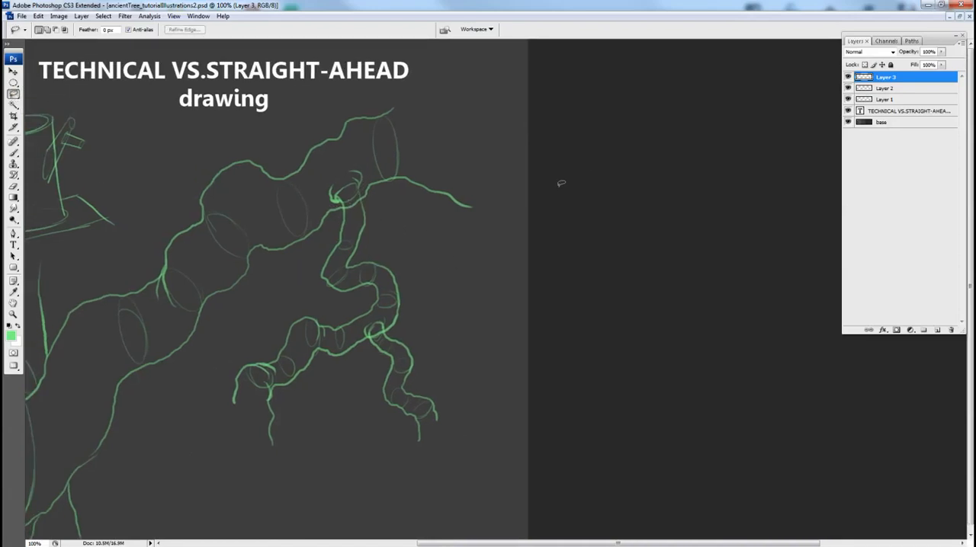
pyautogui.moveTo(459, 234); pyautogui.dragTo(440, 231)
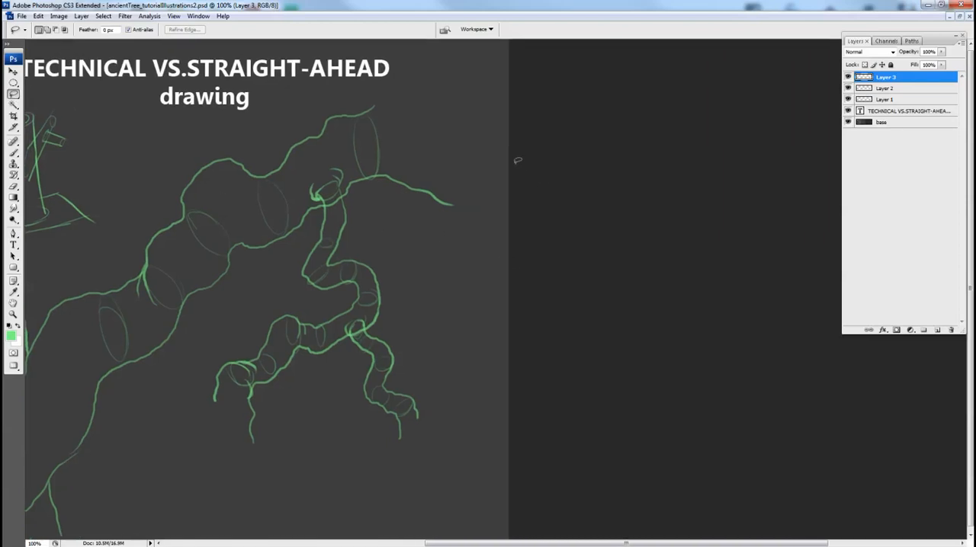
pyautogui.moveTo(509, 169)
pyautogui.mouseDown()
pyautogui.moveTo(476, 223)
pyautogui.moveTo(482, 274)
pyautogui.moveTo(454, 319)
pyautogui.moveTo(458, 361)
pyautogui.moveTo(483, 393)
pyautogui.moveTo(468, 440)
pyautogui.moveTo(577, 415)
pyautogui.moveTo(571, 355)
pyautogui.moveTo(600, 213)
pyautogui.moveTo(648, 129)
pyautogui.moveTo(612, 83)
pyautogui.moveTo(522, 96)
pyautogui.moveTo(529, 132)
pyautogui.moveTo(488, 123)
pyautogui.moveTo(447, 131)
pyautogui.moveTo(448, 157)
pyautogui.moveTo(546, 156)
pyautogui.moveTo(545, 211)
pyautogui.moveTo(534, 220)
pyautogui.moveTo(548, 241)
pyautogui.moveTo(538, 264)
pyautogui.moveTo(543, 328)
pyautogui.moveTo(513, 340)
pyautogui.moveTo(518, 279)
pyautogui.moveTo(502, 245)
pyautogui.mouseUp()
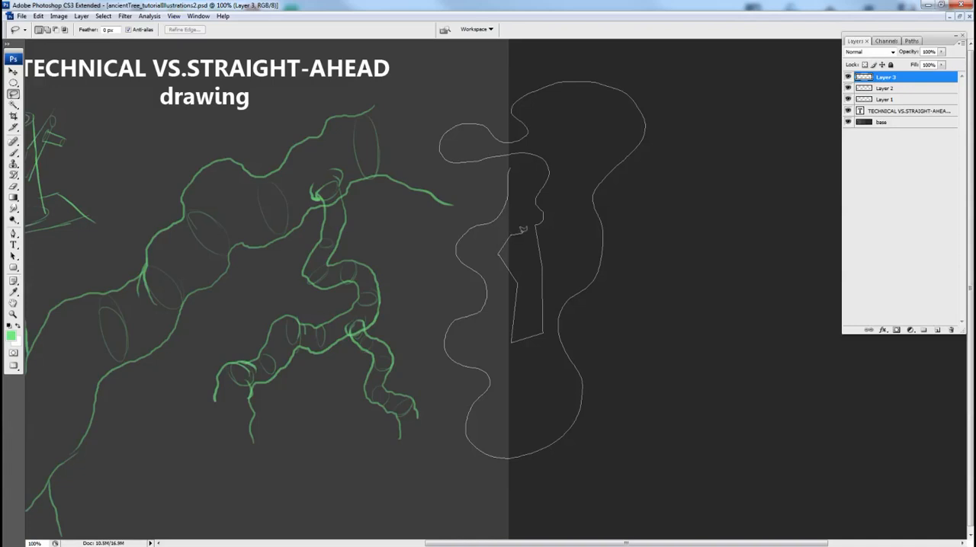
pyautogui.moveTo(523, 190)
pyautogui.mouseDown()
pyautogui.moveTo(536, 177)
pyautogui.moveTo(520, 157)
pyautogui.moveTo(476, 180)
pyautogui.moveTo(469, 208)
pyautogui.moveTo(513, 168)
pyautogui.mouseUp()
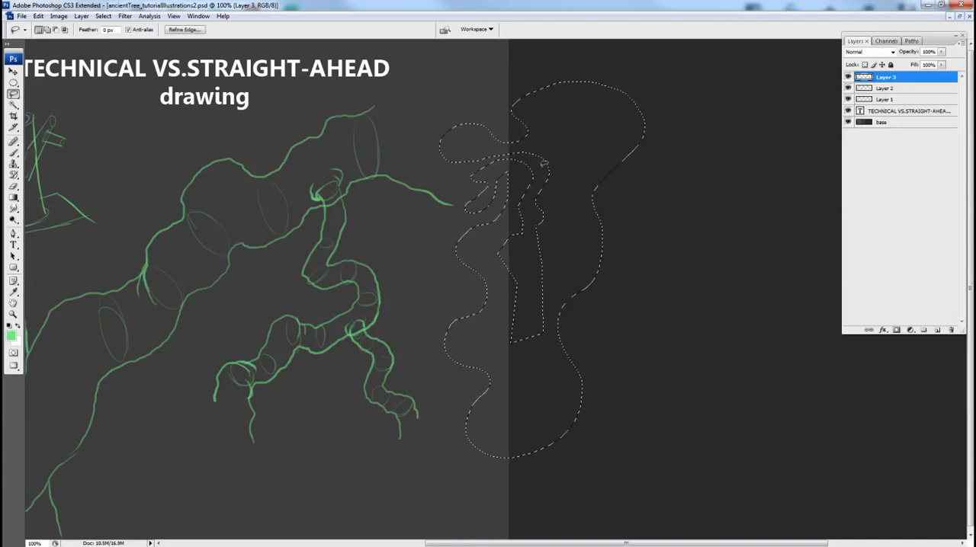
pyautogui.hotkey('ctrl', 'd')
pyautogui.keyDown('alt'); pyautogui.click(623, 356); pyautogui.keyUp('alt')
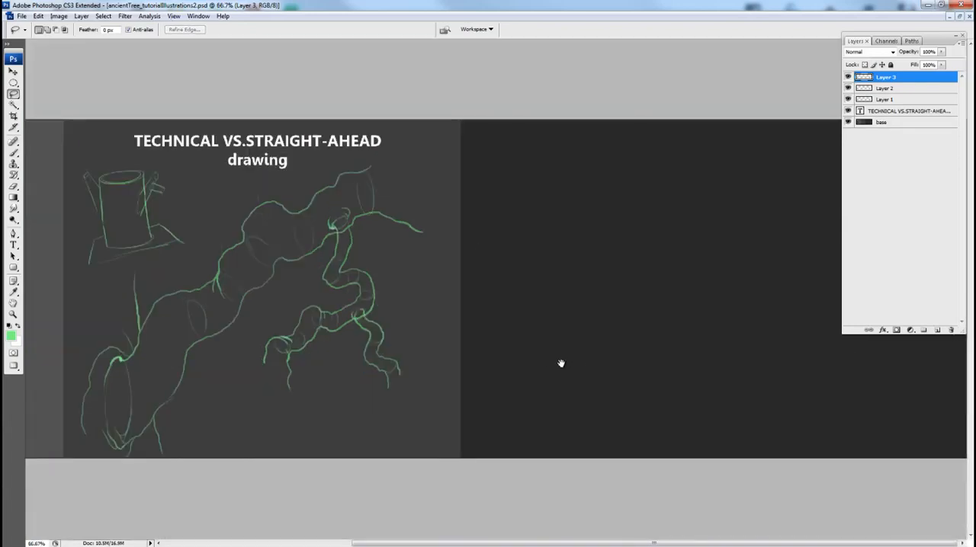
pyautogui.moveTo(559, 363); pyautogui.dragTo(681, 345)
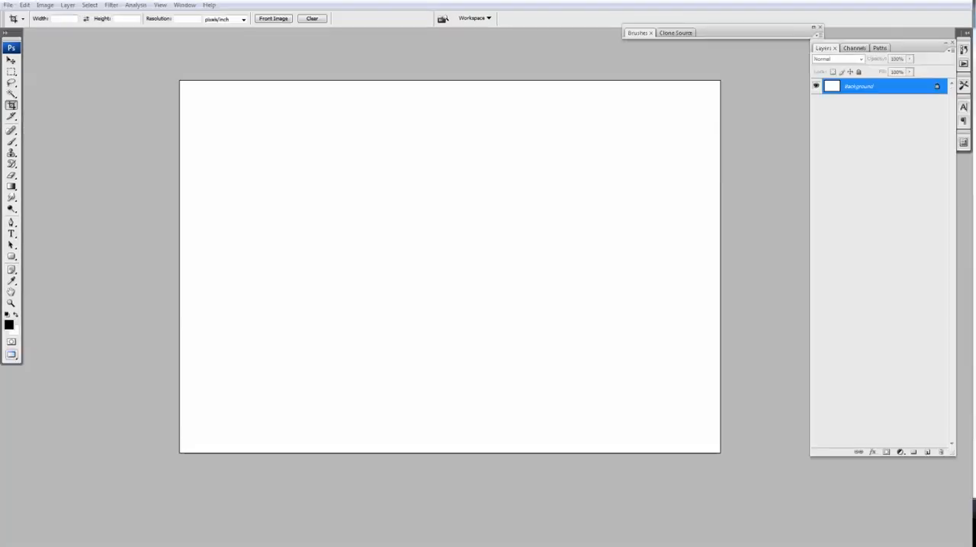
# Add a new layer in the blank white document and set the brush to size 10 with 100% opacity and 100% flow.
pyautogui.press('b')
pyautogui.hotkey('ctrl', 'shift', 'alt', 'n')
pyautogui.press('F5')
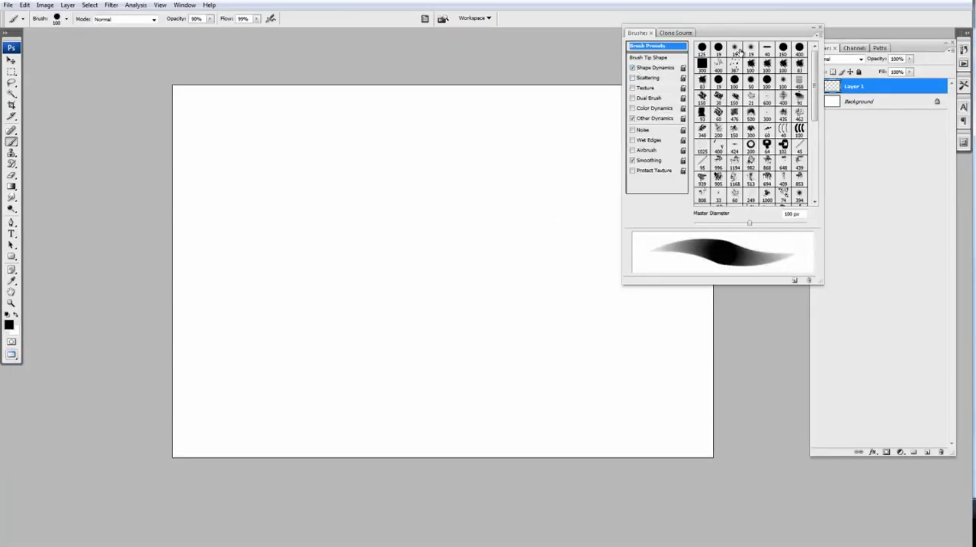
pyautogui.click(813, 28)
pyautogui.moveTo(176, 18); pyautogui.dragTo(197, 16)
pyautogui.moveTo(226, 18); pyautogui.dragTo(267, 23)
pyautogui.press('[')
pyautogui.press('[')
pyautogui.press('[')
pyautogui.press('[')
pyautogui.press('[')
pyautogui.press('[')
pyautogui.press('[')
pyautogui.press('[')
pyautogui.press('[')
# Sketch the curling folds of a gnarled tree trunk's left contour with light strokes in the canvas's right half.
pyautogui.moveTo(559, 377)
pyautogui.mouseDown()
pyautogui.moveTo(488, 279)
pyautogui.moveTo(519, 260)
pyautogui.moveTo(497, 228)
pyautogui.moveTo(493, 254)
pyautogui.moveTo(530, 311)
pyautogui.mouseUp()
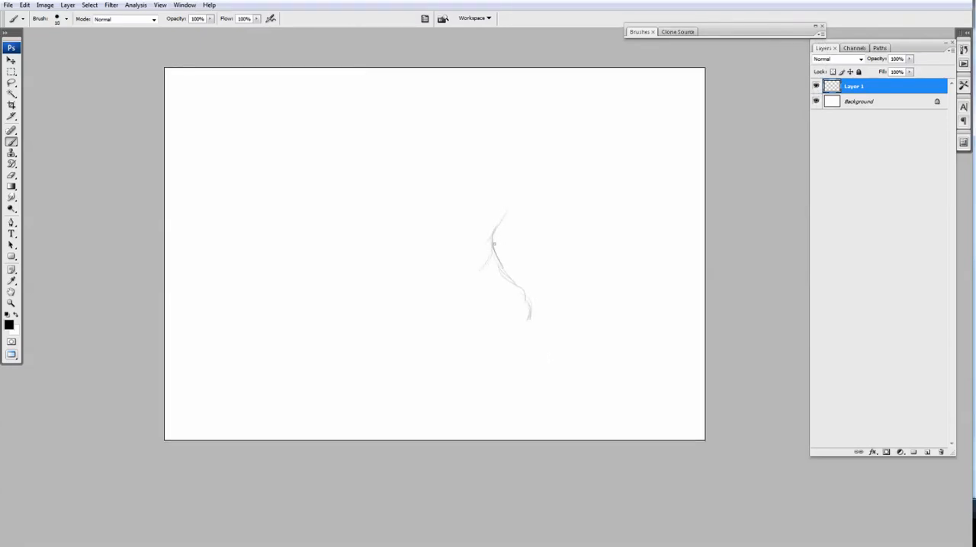
pyautogui.moveTo(494, 244); pyautogui.dragTo(477, 288)
pyautogui.moveTo(485, 272); pyautogui.dragTo(488, 256)
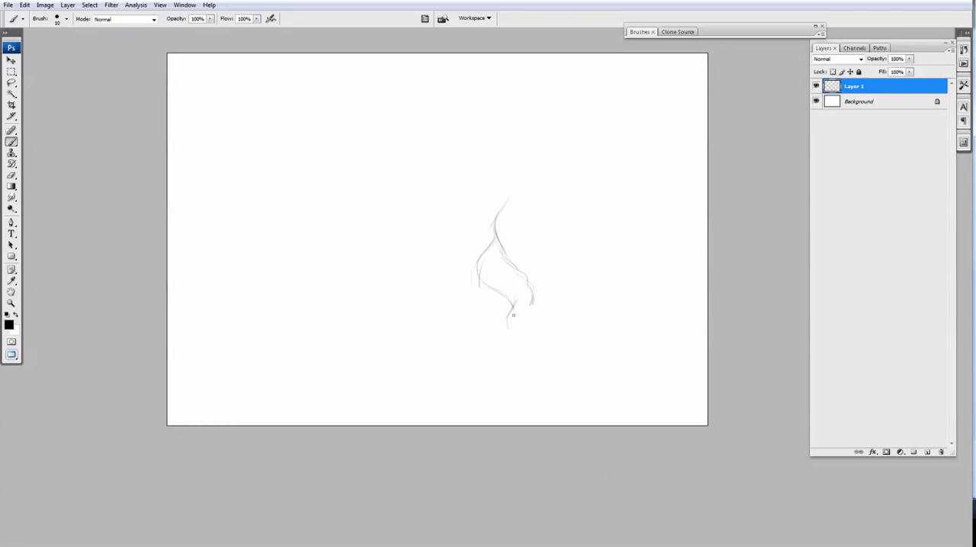
pyautogui.moveTo(508, 321); pyautogui.dragTo(518, 336)
pyautogui.moveTo(534, 305); pyautogui.dragTo(516, 322)
pyautogui.moveTo(530, 321); pyautogui.dragTo(529, 317)
# Extend the trunk's left contour upward and downward and sketch its wavy right contour.
pyautogui.moveTo(584, 209); pyautogui.dragTo(564, 212)
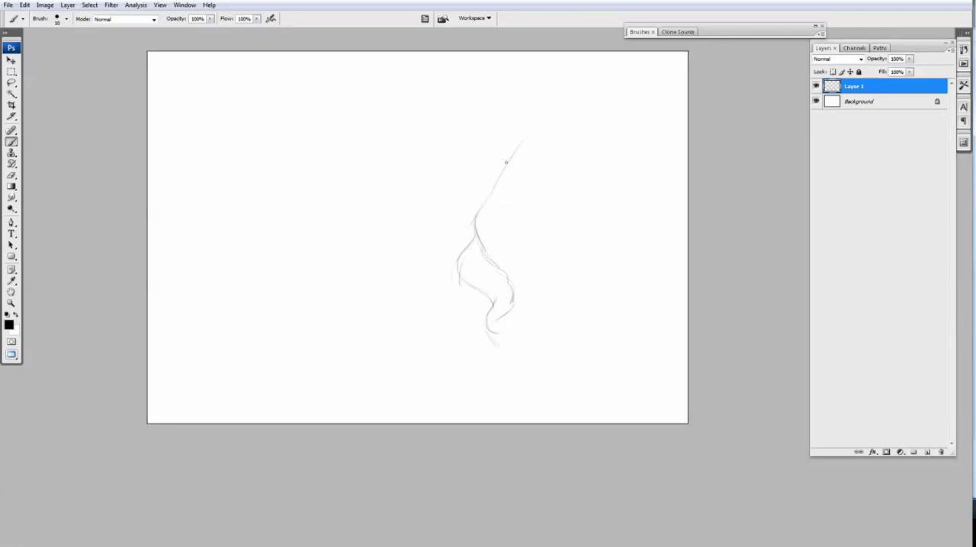
pyautogui.moveTo(506, 163); pyautogui.dragTo(509, 173)
pyautogui.moveTo(590, 162); pyautogui.dragTo(594, 191)
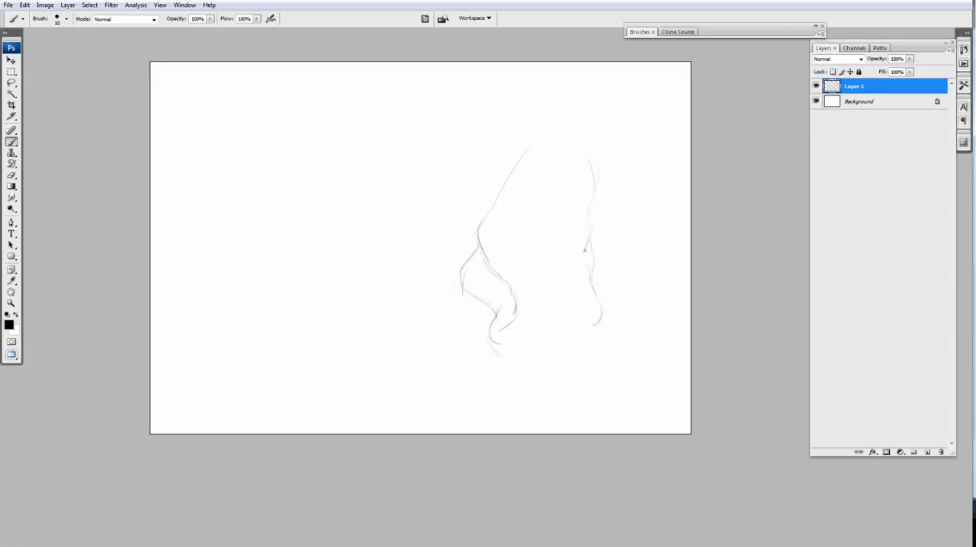
pyautogui.moveTo(594, 255); pyautogui.dragTo(587, 304)
pyautogui.moveTo(600, 324)
pyautogui.mouseDown()
pyautogui.moveTo(598, 302)
pyautogui.moveTo(609, 352)
pyautogui.mouseUp()
pyautogui.moveTo(489, 319); pyautogui.dragTo(489, 337)
pyautogui.moveTo(507, 319); pyautogui.dragTo(485, 369)
pyautogui.moveTo(504, 298)
pyautogui.mouseDown()
pyautogui.moveTo(495, 327)
pyautogui.moveTo(525, 336)
pyautogui.mouseUp()
# Scale the trunk sketch proportionally to 86.3% with Free Transform and apply it.
pyautogui.hotkey('ctrl', 't')
pyautogui.moveTo(473, 151); pyautogui.dragTo(496, 189)
pyautogui.moveTo(600, 247); pyautogui.dragTo(600, 232)
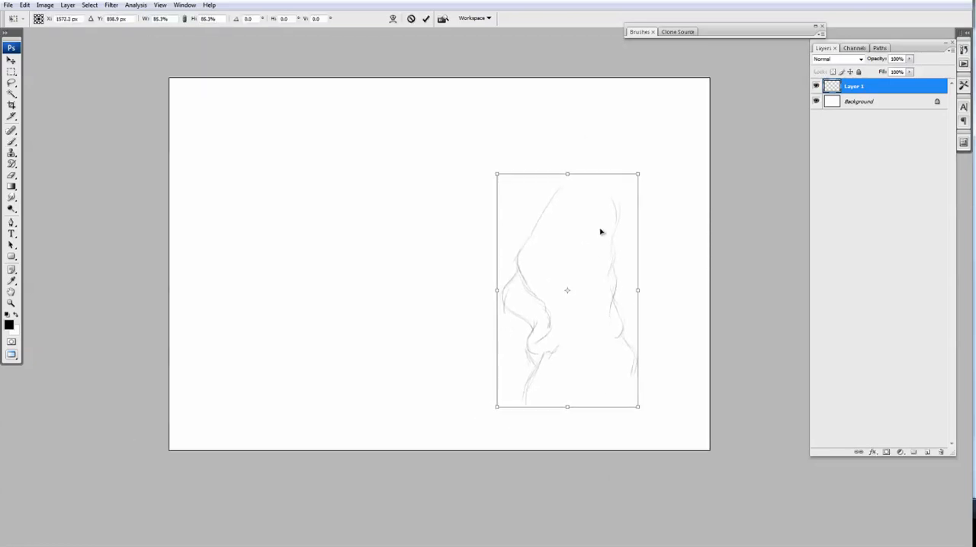
pyautogui.press('Return')
# Sketch the trunk's flared base with rounded folds, a root on its right side and a ground outline.
pyautogui.moveTo(528, 327); pyautogui.dragTo(522, 305)
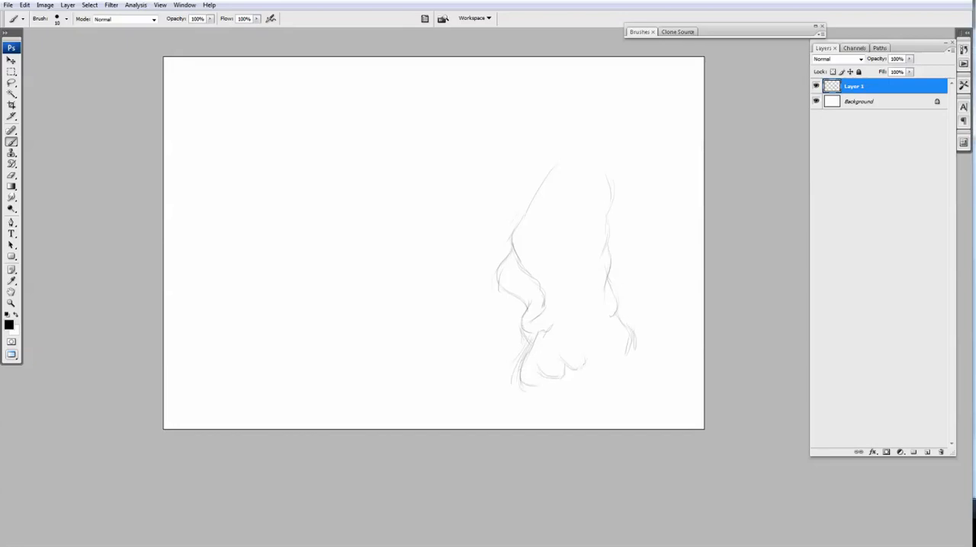
pyautogui.moveTo(516, 389); pyautogui.dragTo(507, 382)
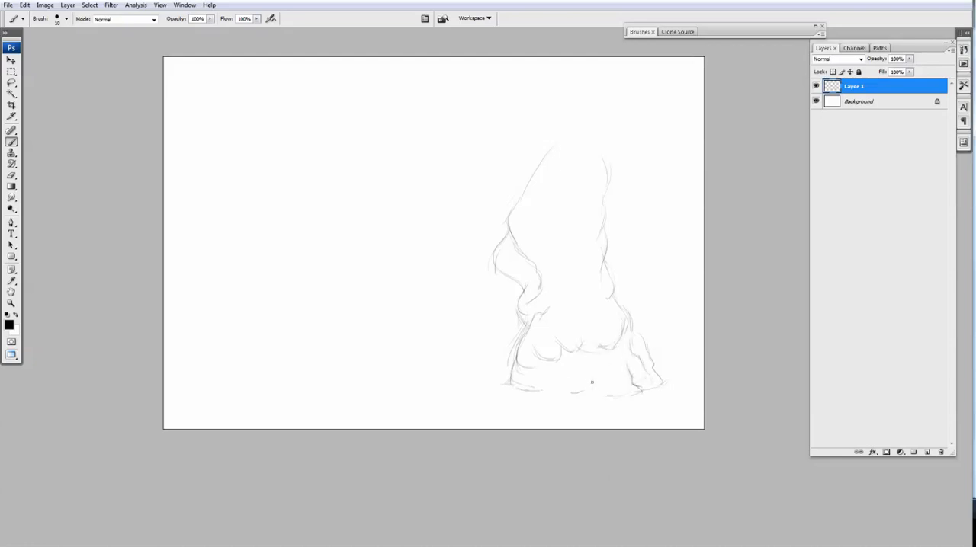
pyautogui.moveTo(518, 372); pyautogui.dragTo(515, 389)
pyautogui.moveTo(515, 362); pyautogui.dragTo(504, 387)
pyautogui.moveTo(574, 392); pyautogui.dragTo(613, 394)
pyautogui.moveTo(612, 259); pyautogui.dragTo(608, 273)
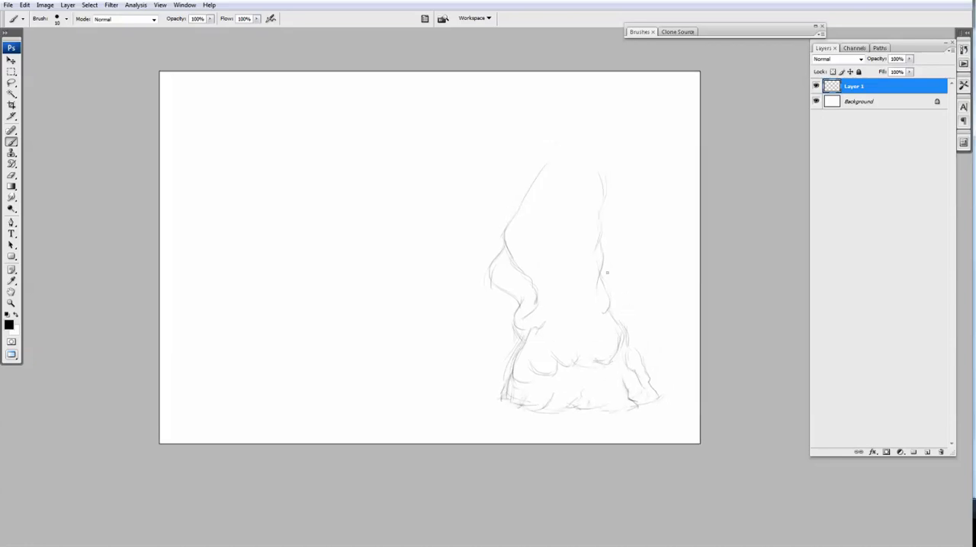
# Sketch wavy inner folds down the middle of the trunk and a rounded fold above its base.
pyautogui.moveTo(591, 326); pyautogui.dragTo(604, 354)
pyautogui.moveTo(554, 288); pyautogui.dragTo(551, 289)
pyautogui.moveTo(597, 262); pyautogui.dragTo(589, 312)
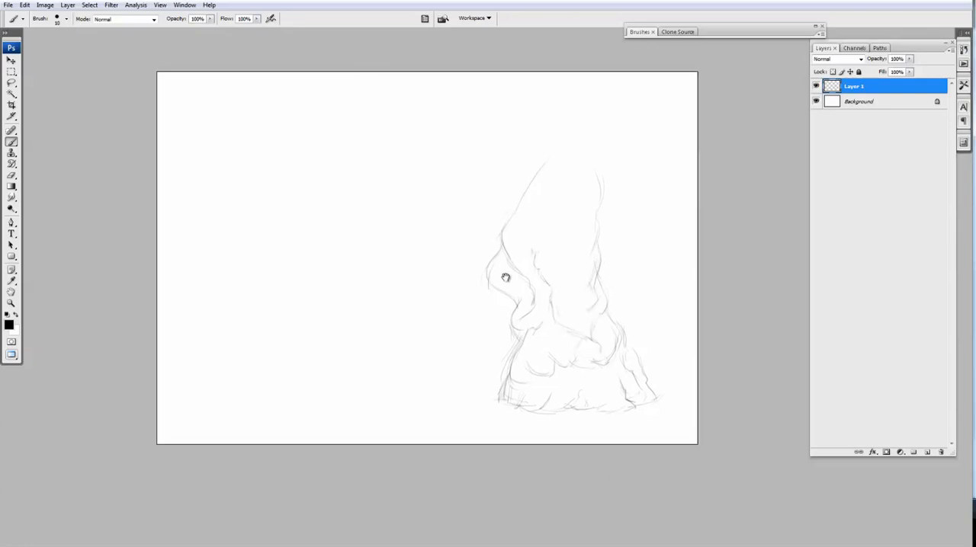
# Scale the trunk sketch proportionally to 82.4% with Free Transform, reposition it near the canvas's lower right and apply it.
pyautogui.moveTo(505, 277); pyautogui.dragTo(486, 338)
pyautogui.moveTo(531, 380); pyautogui.dragTo(536, 349)
pyautogui.hotkey('ctrl', 't')
pyautogui.moveTo(465, 181); pyautogui.dragTo(498, 225)
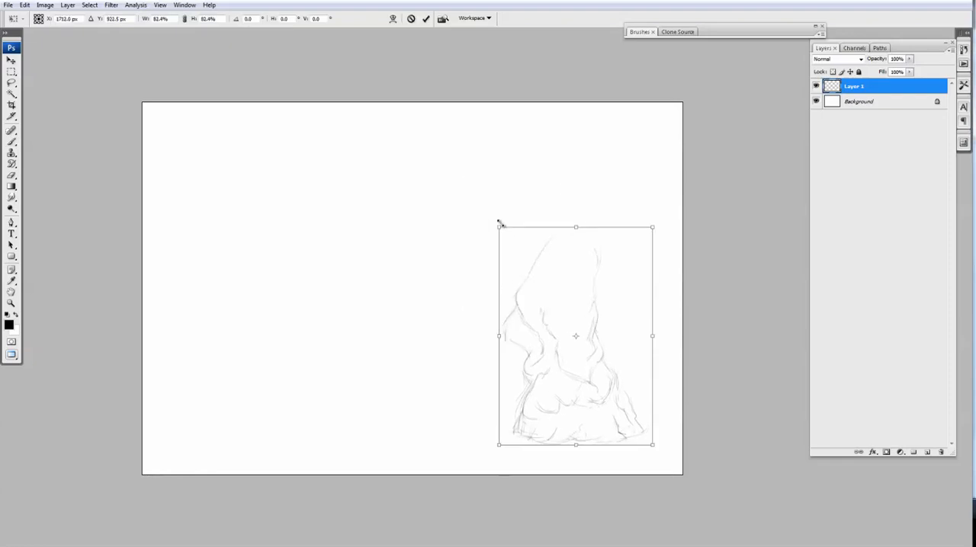
pyautogui.moveTo(566, 404); pyautogui.dragTo(536, 413)
pyautogui.press('Return')
# Add knots, inner folds and outer contour strokes around the trunk, and start a branch line from its left side.
pyautogui.moveTo(537, 422); pyautogui.dragTo(591, 322)
pyautogui.moveTo(669, 343); pyautogui.dragTo(706, 357)
pyautogui.moveTo(615, 218); pyautogui.dragTo(641, 203)
pyautogui.moveTo(642, 202); pyautogui.dragTo(615, 278)
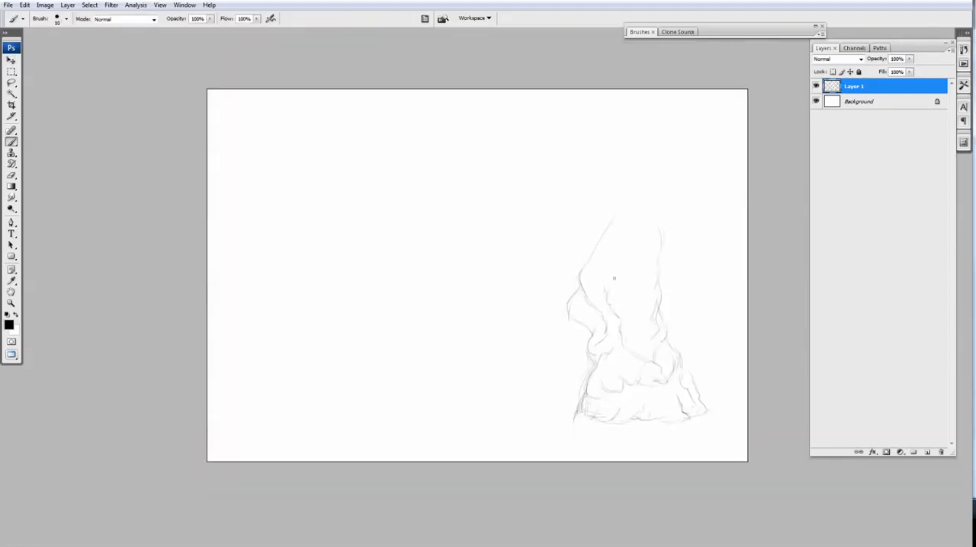
pyautogui.moveTo(593, 233); pyautogui.dragTo(604, 202)
pyautogui.moveTo(654, 320); pyautogui.dragTo(684, 376)
pyautogui.moveTo(579, 335); pyautogui.dragTo(572, 385)
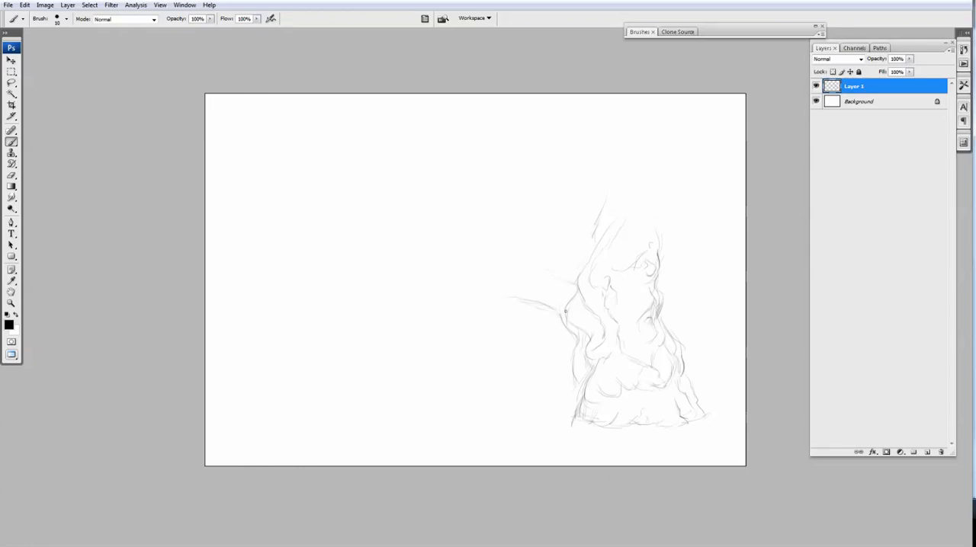
# Undo the last stroke and sketch the upper and lower contours of a long branch reaching left from the trunk.
pyautogui.hotkey('ctrl', 'z')
pyautogui.moveTo(520, 313); pyautogui.dragTo(567, 327)
pyautogui.moveTo(494, 278)
pyautogui.mouseDown()
pyautogui.moveTo(575, 290)
pyautogui.moveTo(630, 279)
pyautogui.mouseUp()
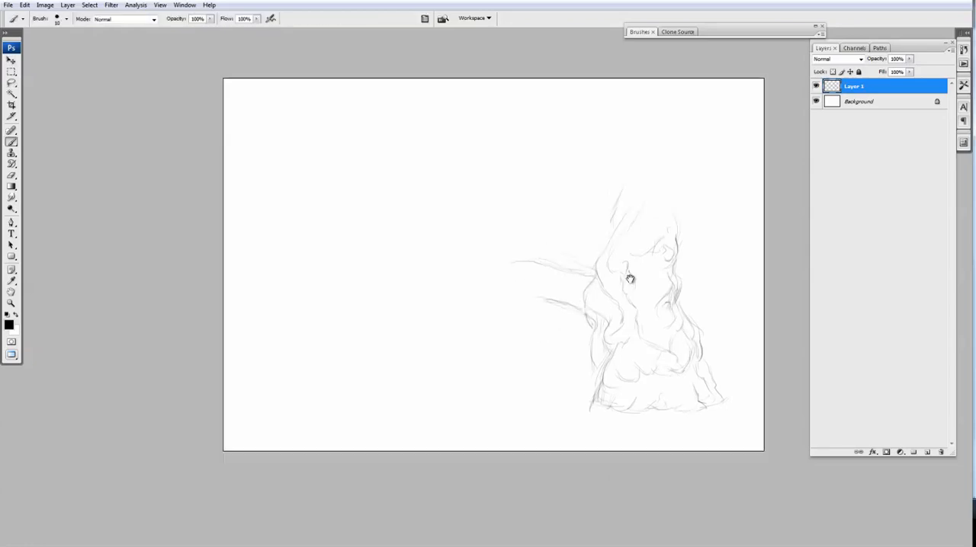
pyautogui.moveTo(526, 299)
pyautogui.mouseDown()
pyautogui.moveTo(442, 287)
pyautogui.moveTo(438, 275)
pyautogui.mouseUp()
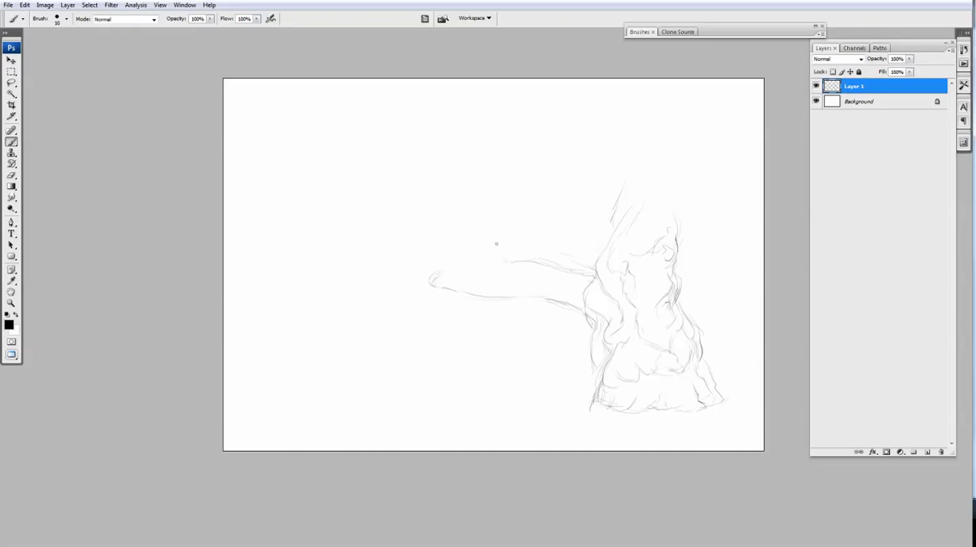
# Sketch a twisting, forked limb rising from the long branch, with thin twigs, and taper the branch's left end.
pyautogui.moveTo(511, 283); pyautogui.dragTo(495, 269)
pyautogui.moveTo(463, 237)
pyautogui.mouseDown()
pyautogui.moveTo(492, 269)
pyautogui.moveTo(474, 213)
pyautogui.moveTo(488, 218)
pyautogui.mouseUp()
pyautogui.moveTo(468, 266)
pyautogui.mouseDown()
pyautogui.moveTo(420, 253)
pyautogui.moveTo(395, 266)
pyautogui.moveTo(393, 302)
pyautogui.moveTo(404, 303)
pyautogui.mouseUp()
pyautogui.moveTo(485, 215); pyautogui.dragTo(538, 199)
pyautogui.moveTo(491, 235); pyautogui.dragTo(543, 225)
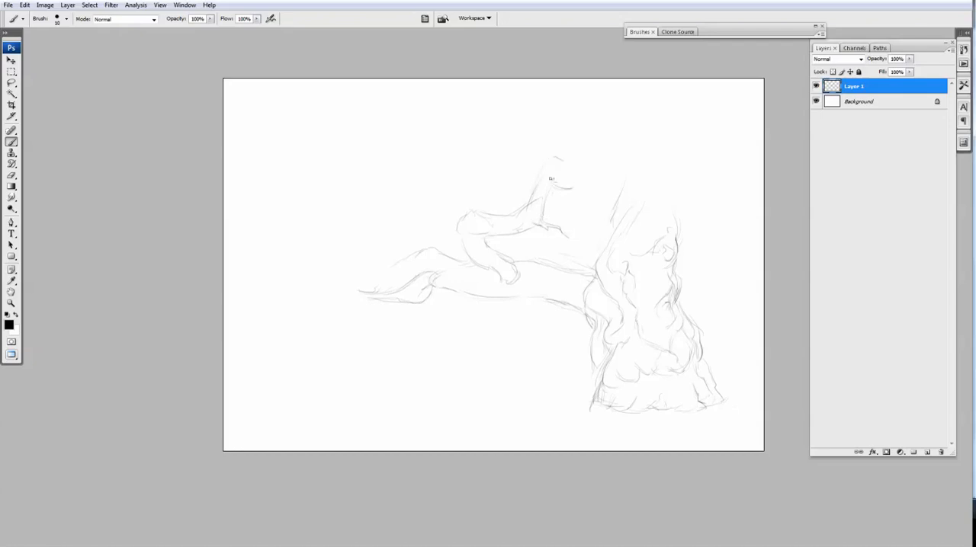
pyautogui.moveTo(550, 178)
pyautogui.mouseDown()
pyautogui.moveTo(544, 186)
pyautogui.moveTo(587, 193)
pyautogui.moveTo(514, 199)
pyautogui.moveTo(551, 203)
pyautogui.moveTo(497, 193)
pyautogui.mouseUp()
pyautogui.press('e')
pyautogui.press('b')
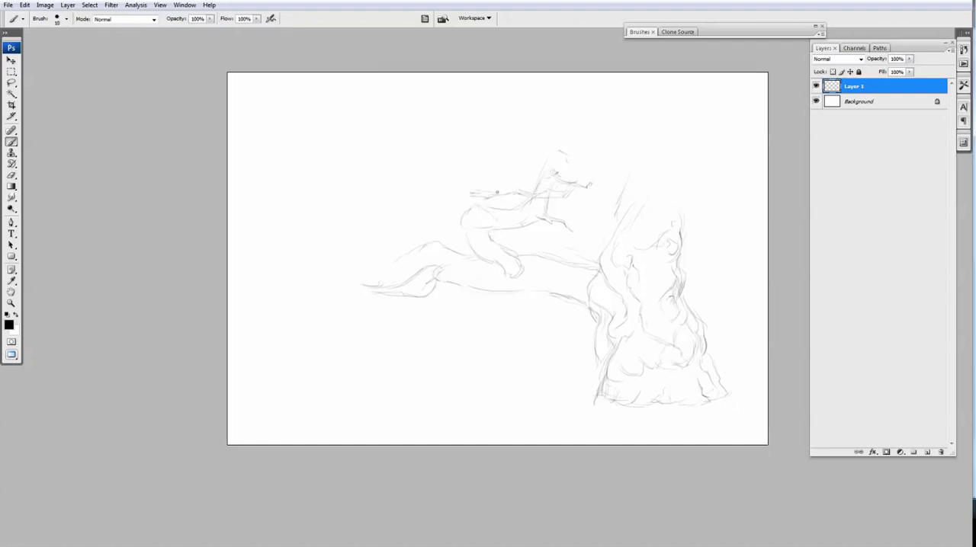
# Reshape the long branch's left tip with an upturned end, and nudge a lassoed part of the sketch with the Move tool.
pyautogui.moveTo(396, 256)
pyautogui.mouseDown()
pyautogui.moveTo(395, 242)
pyautogui.moveTo(363, 245)
pyautogui.moveTo(357, 265)
pyautogui.mouseUp()
pyautogui.moveTo(603, 217)
pyautogui.mouseDown()
pyautogui.moveTo(606, 245)
pyautogui.moveTo(606, 233)
pyautogui.mouseUp()
pyautogui.press('l')
pyautogui.press('v')
pyautogui.hotkey('ctrl', 'd')
pyautogui.press('b')
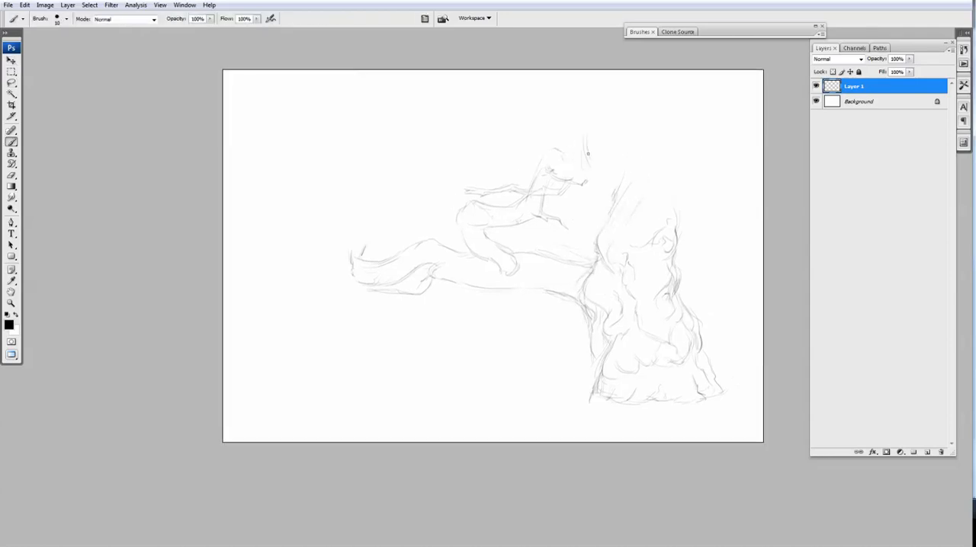
# Sketch two upper branches from the trunk's top, one rising to the left and one winding toward the right canvas edge.
pyautogui.moveTo(592, 178)
pyautogui.mouseDown()
pyautogui.moveTo(622, 181)
pyautogui.moveTo(679, 218)
pyautogui.moveTo(699, 179)
pyautogui.moveTo(751, 175)
pyautogui.mouseUp()
pyautogui.moveTo(650, 201); pyautogui.dragTo(644, 224)
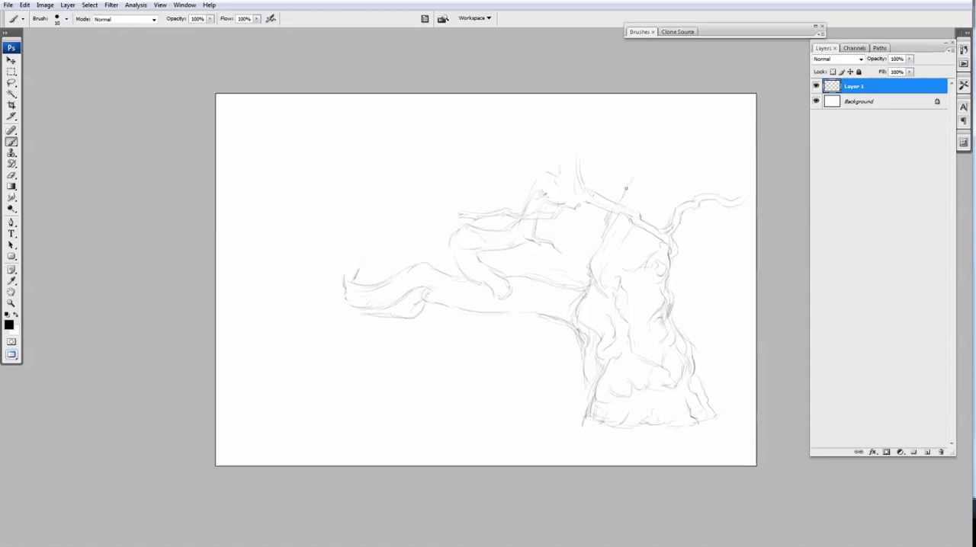
pyautogui.moveTo(639, 188); pyautogui.dragTo(631, 224)
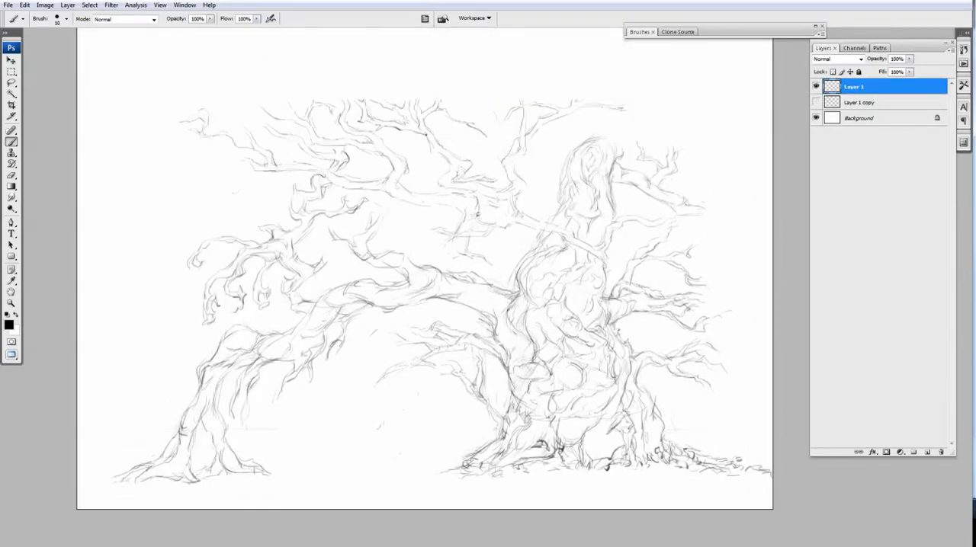
# Add gnarled detail to the middle branch, twigs left of the main trunk and a stroke at its left root.
pyautogui.moveTo(504, 204)
pyautogui.mouseDown()
pyautogui.moveTo(454, 237)
pyautogui.moveTo(490, 226)
pyautogui.moveTo(525, 245)
pyautogui.mouseUp()
pyautogui.moveTo(484, 238); pyautogui.dragTo(511, 221)
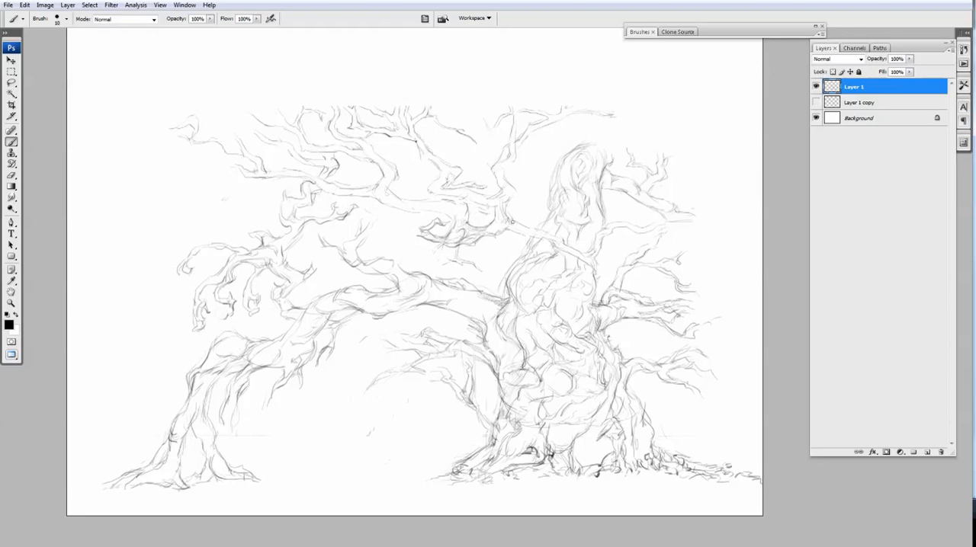
pyautogui.hotkey('ctrl', 'z')
pyautogui.moveTo(508, 279); pyautogui.dragTo(504, 261)
pyautogui.moveTo(507, 269); pyautogui.dragTo(469, 255)
pyautogui.moveTo(478, 261); pyautogui.dragTo(508, 270)
pyautogui.moveTo(562, 237)
pyautogui.mouseDown()
pyautogui.moveTo(551, 201)
pyautogui.moveTo(609, 188)
pyautogui.mouseUp()
pyautogui.moveTo(492, 427); pyautogui.dragTo(481, 428)
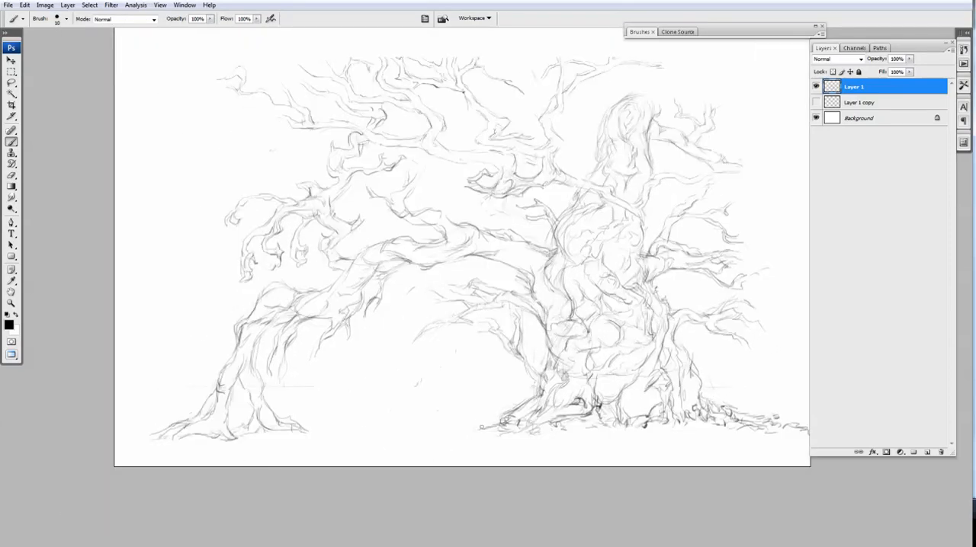
# Lasso the left supporting trunk, shrink and reposition it with Free Transform, and apply it.
pyautogui.press('l')
pyautogui.moveTo(331, 295)
pyautogui.mouseDown()
pyautogui.moveTo(109, 443)
pyautogui.moveTo(321, 281)
pyautogui.mouseUp()
pyautogui.hotkey('ctrl', 't')
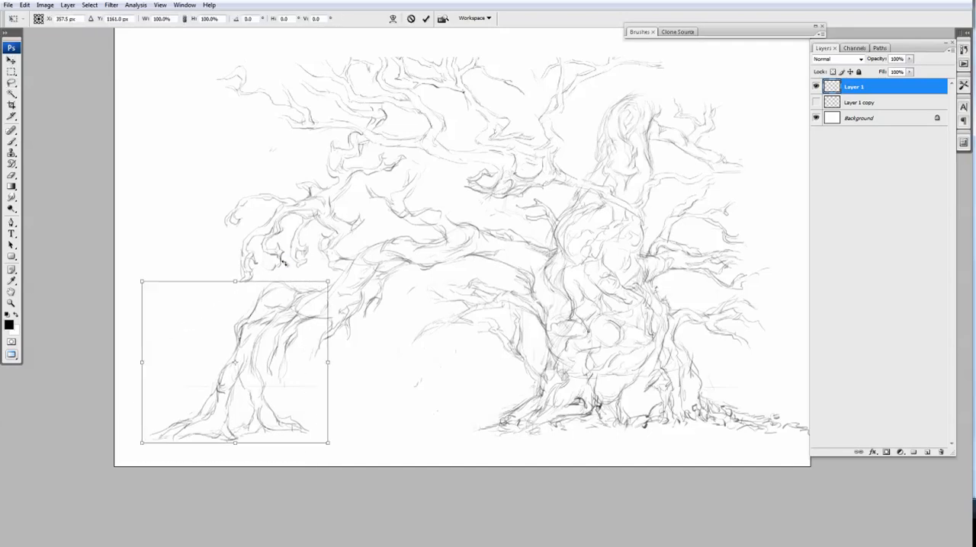
pyautogui.moveTo(142, 443); pyautogui.dragTo(168, 420)
pyautogui.moveTo(242, 381); pyautogui.dragTo(244, 387)
pyautogui.press('Return')
pyautogui.press('b')
pyautogui.moveTo(601, 209)
pyautogui.mouseDown()
pyautogui.moveTo(536, 235)
pyautogui.moveTo(472, 318)
pyautogui.moveTo(502, 287)
pyautogui.mouseUp()
pyautogui.moveTo(452, 419); pyautogui.dragTo(464, 430)
# Lasso the left supporting trunk again and scale it to 105.6%, aligning its roots to a horizontal guide at ground level.
pyautogui.press('l')
pyautogui.moveTo(227, 387)
pyautogui.mouseDown()
pyautogui.moveTo(248, 303)
pyautogui.moveTo(274, 416)
pyautogui.mouseUp()
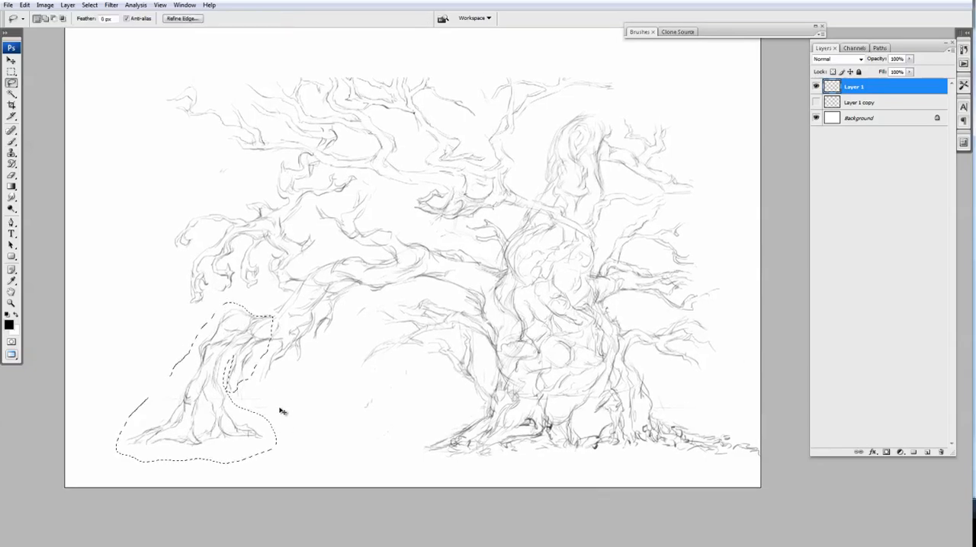
pyautogui.hotkey('ctrl', 't')
pyautogui.hotkey('ctrl', 'r')
pyautogui.moveTo(404, 32); pyautogui.dragTo(423, 432)
pyautogui.moveTo(115, 434); pyautogui.dragTo(119, 430)
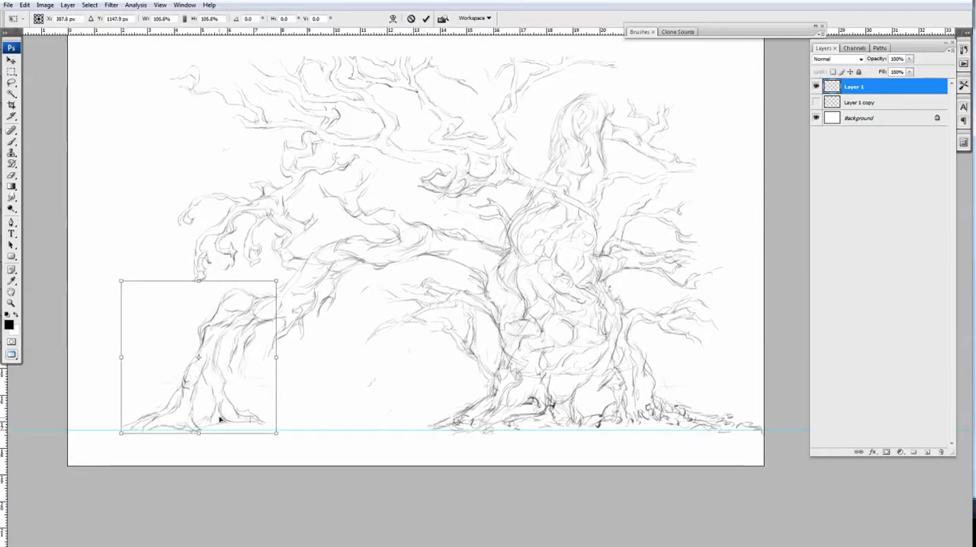
pyautogui.press('Return')
pyautogui.moveTo(358, 213); pyautogui.dragTo(355, 228)
pyautogui.hotkey('ctrl', 'h')
pyautogui.hotkey('ctrl', 'r')
# Sketch bark folds down the left supporting trunk and spread its roots along the ground on both sides.
pyautogui.press('b')
pyautogui.moveTo(325, 364); pyautogui.dragTo(346, 342)
pyautogui.moveTo(358, 389); pyautogui.dragTo(369, 379)
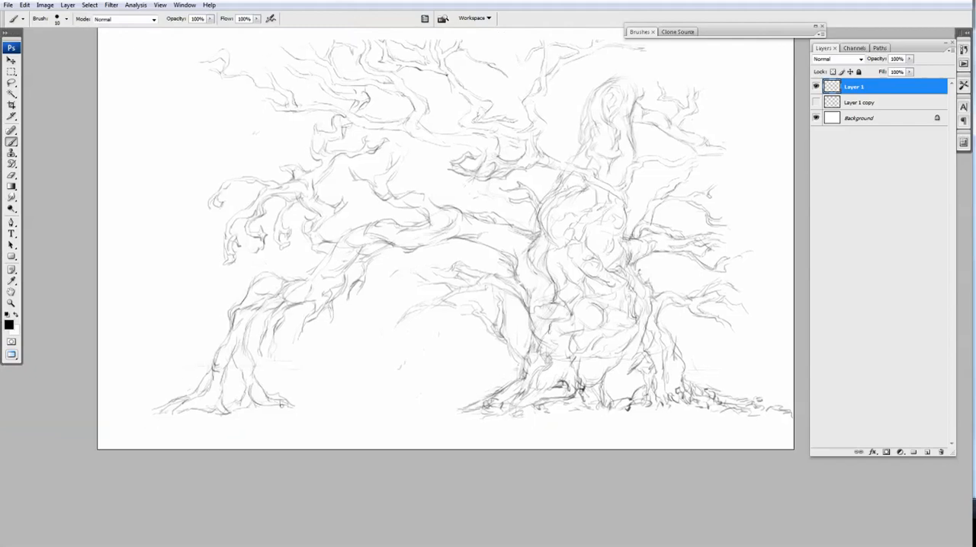
pyautogui.moveTo(326, 403)
pyautogui.mouseDown()
pyautogui.moveTo(297, 370)
pyautogui.moveTo(269, 395)
pyautogui.moveTo(327, 393)
pyautogui.moveTo(273, 412)
pyautogui.moveTo(284, 404)
pyautogui.moveTo(227, 404)
pyautogui.mouseUp()
pyautogui.moveTo(240, 402); pyautogui.dragTo(212, 413)
pyautogui.moveTo(227, 408)
pyautogui.mouseDown()
pyautogui.moveTo(245, 418)
pyautogui.moveTo(195, 416)
pyautogui.mouseUp()
pyautogui.moveTo(206, 399)
pyautogui.mouseDown()
pyautogui.moveTo(188, 416)
pyautogui.moveTo(136, 416)
pyautogui.mouseUp()
pyautogui.moveTo(361, 353); pyautogui.dragTo(328, 382)
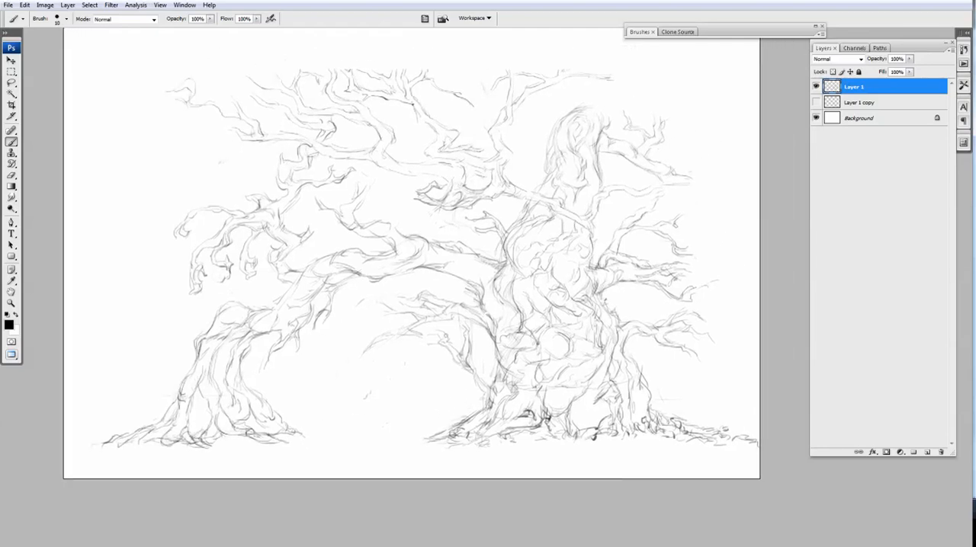
# Thicken the small branches under the arch, left of the main trunk, with extra twigs and contour strokes.
pyautogui.moveTo(401, 327)
pyautogui.mouseDown()
pyautogui.moveTo(376, 335)
pyautogui.moveTo(349, 323)
pyautogui.mouseUp()
pyautogui.moveTo(418, 314); pyautogui.dragTo(382, 311)
pyautogui.moveTo(382, 305)
pyautogui.mouseDown()
pyautogui.moveTo(355, 293)
pyautogui.moveTo(380, 309)
pyautogui.moveTo(377, 340)
pyautogui.moveTo(344, 365)
pyautogui.moveTo(343, 352)
pyautogui.mouseUp()
pyautogui.moveTo(449, 368)
pyautogui.mouseDown()
pyautogui.moveTo(424, 358)
pyautogui.moveTo(464, 329)
pyautogui.mouseUp()
# Compare the drawing with Layer 1 copy by toggling its visibility, and delete Layer 1 copy.
pyautogui.hotkey('ctrl', '-')
pyautogui.click(832, 104)
pyautogui.click(818, 103)
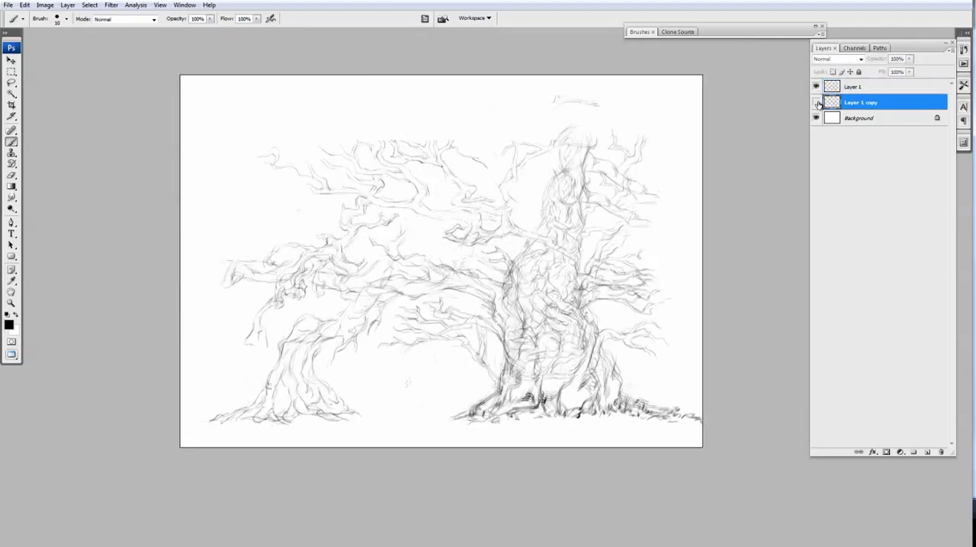
pyautogui.click(817, 102)
pyautogui.moveTo(833, 104); pyautogui.dragTo(941, 452)
# Resize and reposition the whole tree drawing on the canvas with Free Transform and apply it.
pyautogui.hotkey('ctrl', 't')
pyautogui.moveTo(703, 140); pyautogui.dragTo(723, 127)
pyautogui.moveTo(525, 347); pyautogui.dragTo(542, 337)
pyautogui.moveTo(195, 118)
pyautogui.mouseDown()
pyautogui.moveTo(170, 92)
pyautogui.moveTo(195, 104)
pyautogui.moveTo(209, 129)
pyautogui.mouseUp()
pyautogui.press('Return')
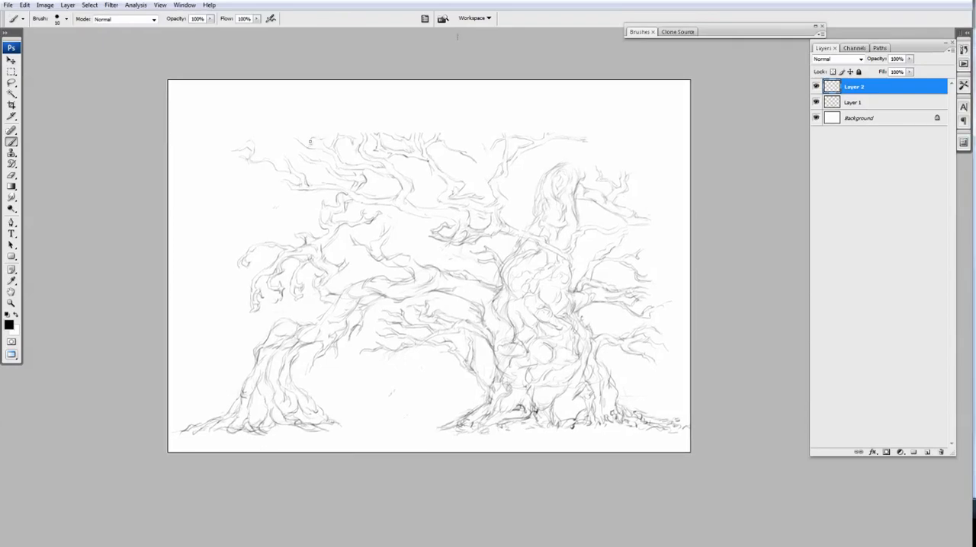
# Try sketching strokes above the upper branches on a new layer.
pyautogui.moveTo(320, 127)
pyautogui.mouseDown()
pyautogui.moveTo(264, 175)
pyautogui.moveTo(261, 216)
pyautogui.moveTo(230, 237)
pyautogui.moveTo(378, 126)
pyautogui.mouseUp()
pyautogui.moveTo(258, 83)
pyautogui.mouseDown()
pyautogui.moveTo(210, 108)
pyautogui.moveTo(222, 155)
pyautogui.moveTo(201, 171)
pyautogui.mouseUp()
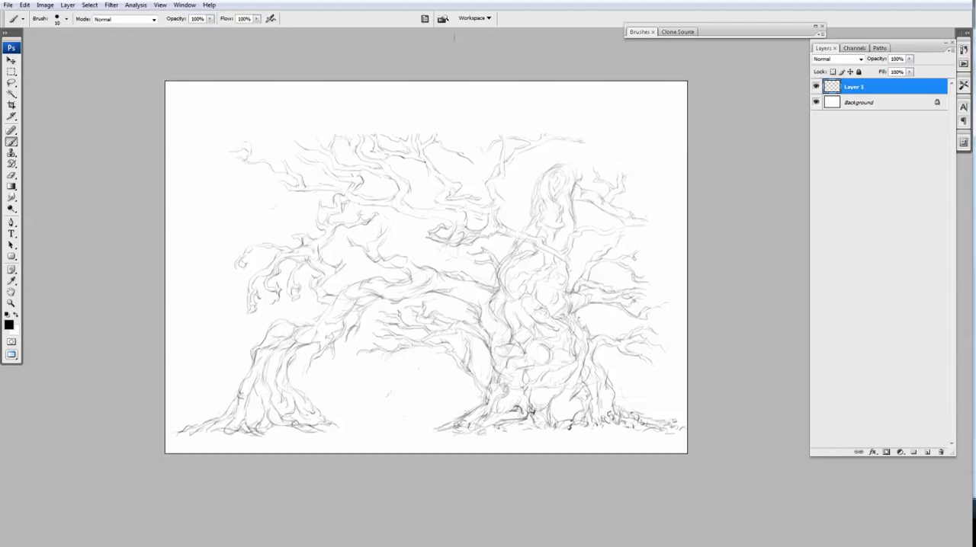
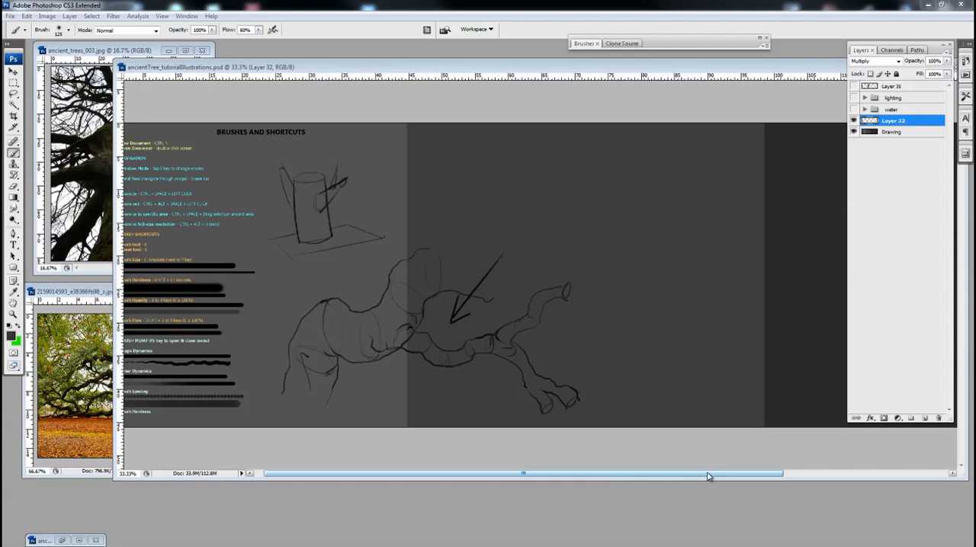
# Toggle Layer 32's visibility off and on, and set its blending mode to Multiply.
pyautogui.click(854, 121)
pyautogui.click(854, 122)
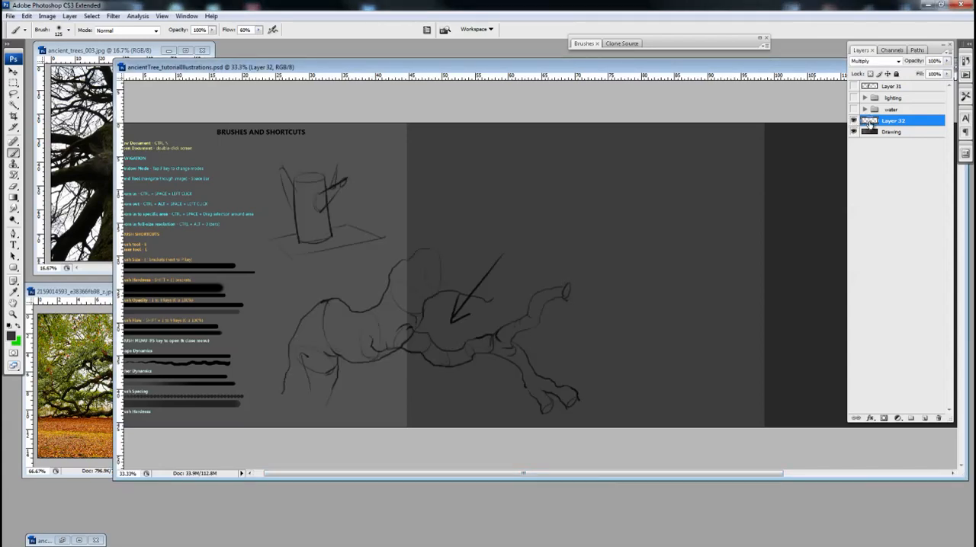
pyautogui.click(869, 62)
pyautogui.click(869, 64)
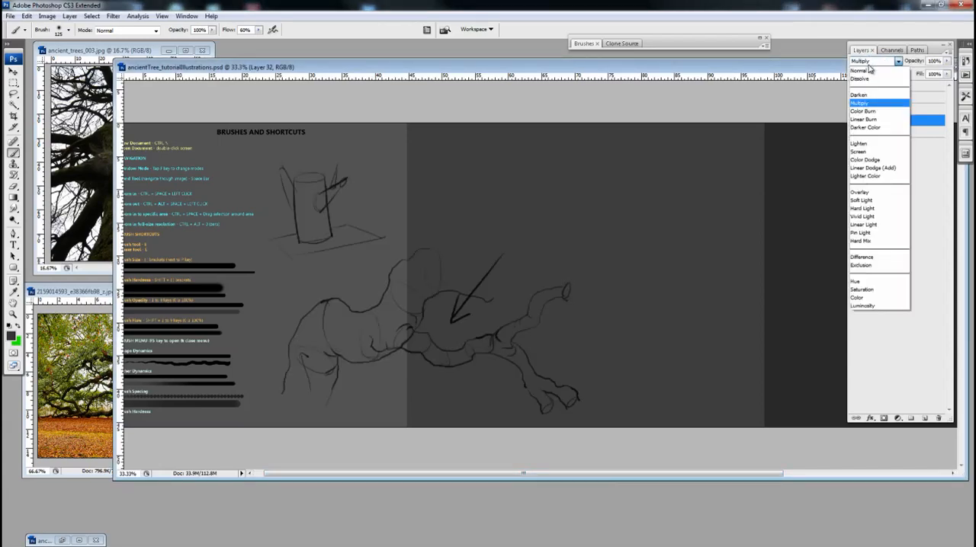
pyautogui.click(866, 105)
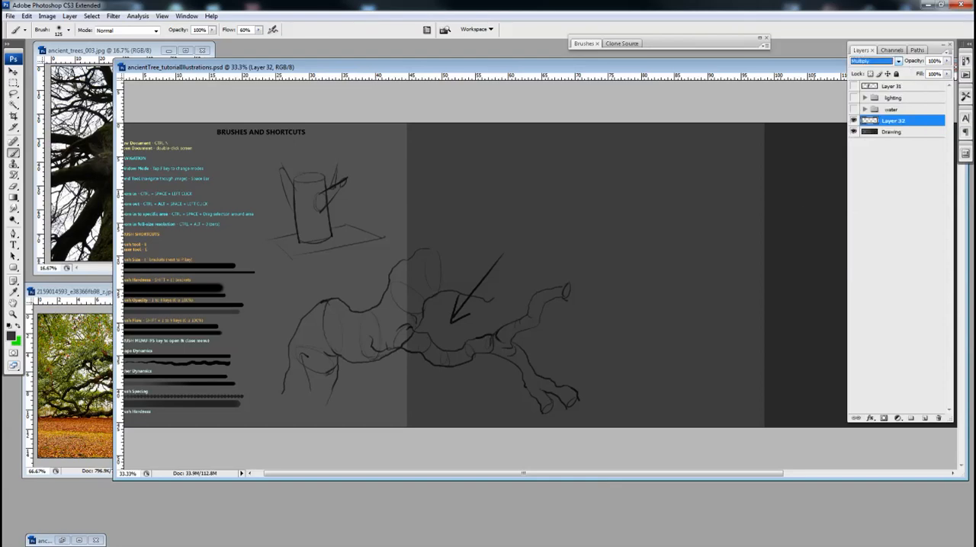
# Create a new layer directly above the Drawing layer, beneath the Layer 32 line work.
pyautogui.click(885, 133)
pyautogui.click(924, 417)
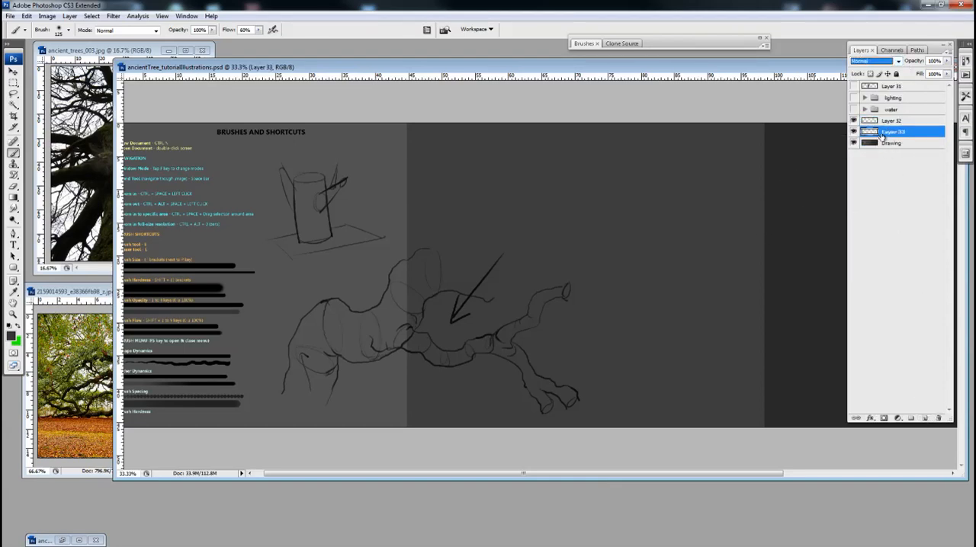
pyautogui.click(448, 296)
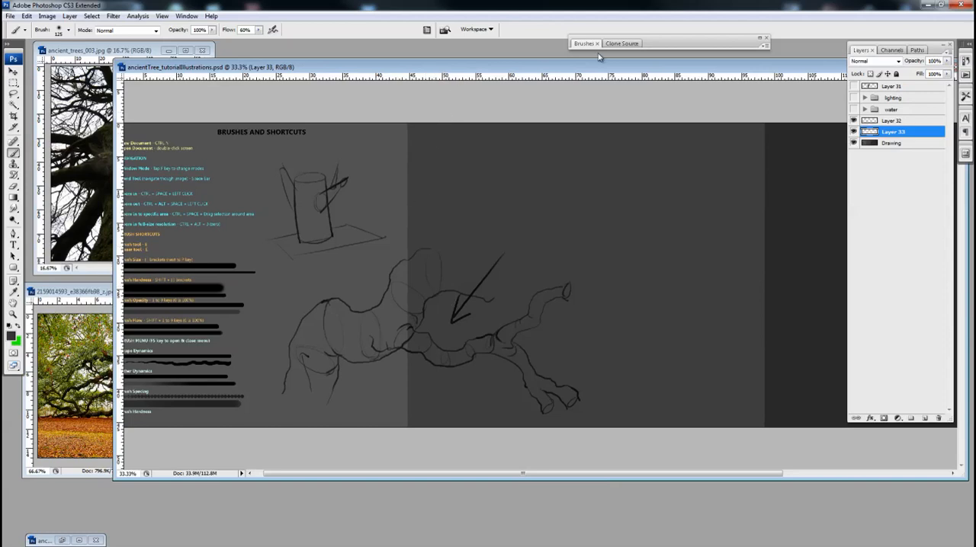
# Check the soft brush's dynamics settings and enlarge the brush to 400 px.
pyautogui.moveTo(662, 45); pyautogui.dragTo(660, 44)
pyautogui.doubleClick(666, 44)
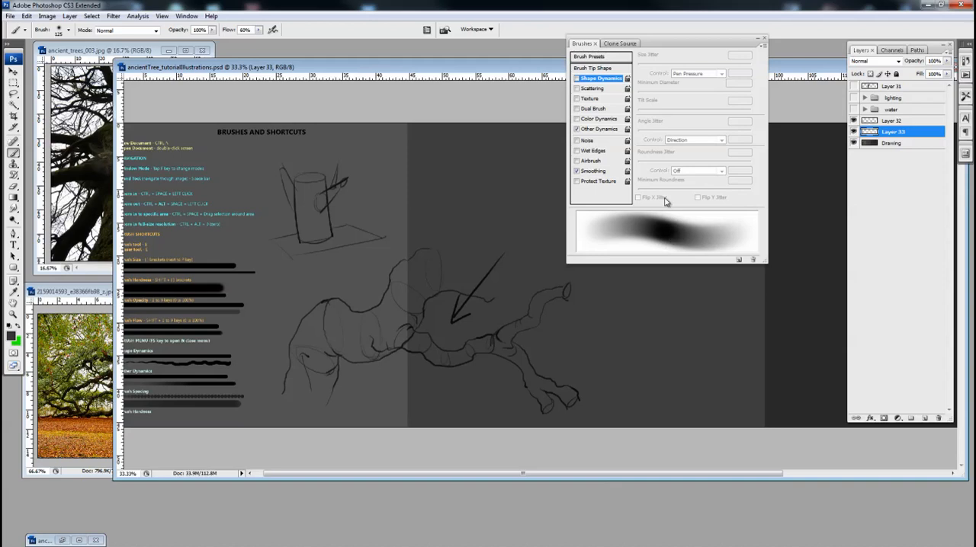
pyautogui.doubleClick(658, 43)
pyautogui.press(']')
pyautogui.press(']')
pyautogui.press(']')
pyautogui.press(']')
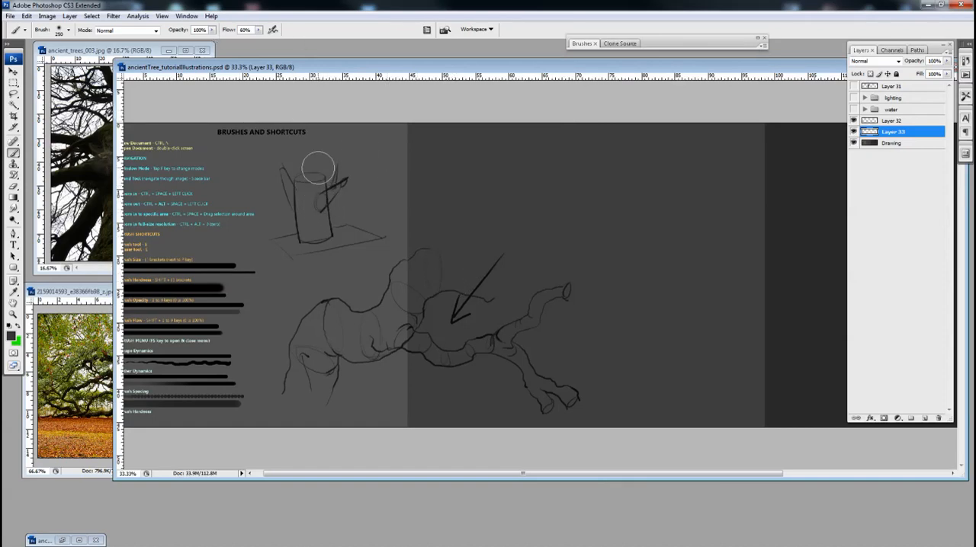
pyautogui.press(']')
# Choose a slightly darker, less saturated brownish grey as the foreground colour.
pyautogui.click(13, 337)
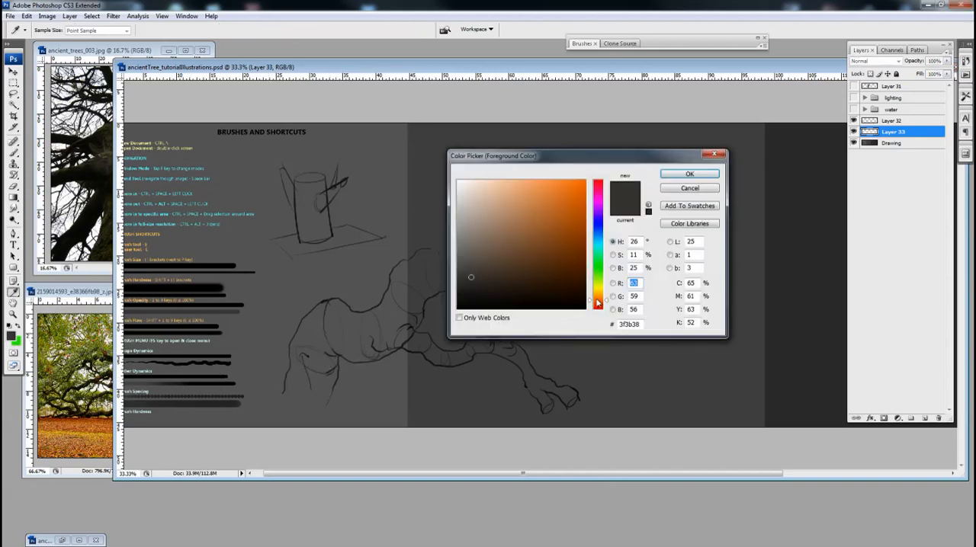
pyautogui.moveTo(599, 304); pyautogui.dragTo(600, 302)
pyautogui.moveTo(470, 277)
pyautogui.mouseDown()
pyautogui.moveTo(456, 279)
pyautogui.moveTo(466, 280)
pyautogui.mouseUp()
pyautogui.click(687, 176)
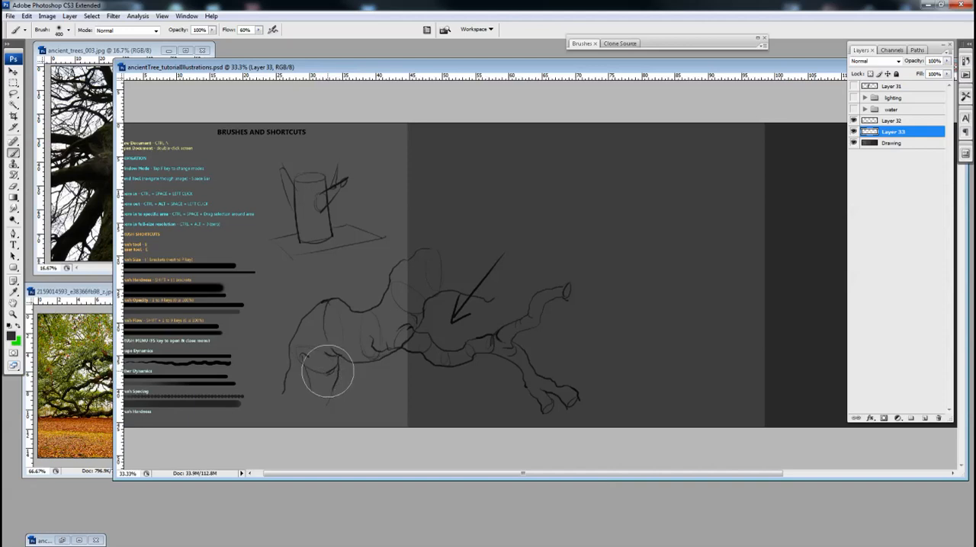
# Try filling the whole tree sketch with the broad soft brush, and undo that stroke.
pyautogui.press(']')
pyautogui.moveTo(316, 382)
pyautogui.mouseDown()
pyautogui.moveTo(338, 328)
pyautogui.moveTo(380, 330)
pyautogui.moveTo(426, 273)
pyautogui.moveTo(445, 283)
pyautogui.moveTo(359, 330)
pyautogui.moveTo(331, 315)
pyautogui.moveTo(319, 390)
pyautogui.moveTo(426, 339)
pyautogui.moveTo(468, 344)
pyautogui.moveTo(537, 312)
pyautogui.moveTo(510, 361)
pyautogui.moveTo(572, 389)
pyautogui.moveTo(564, 411)
pyautogui.mouseUp()
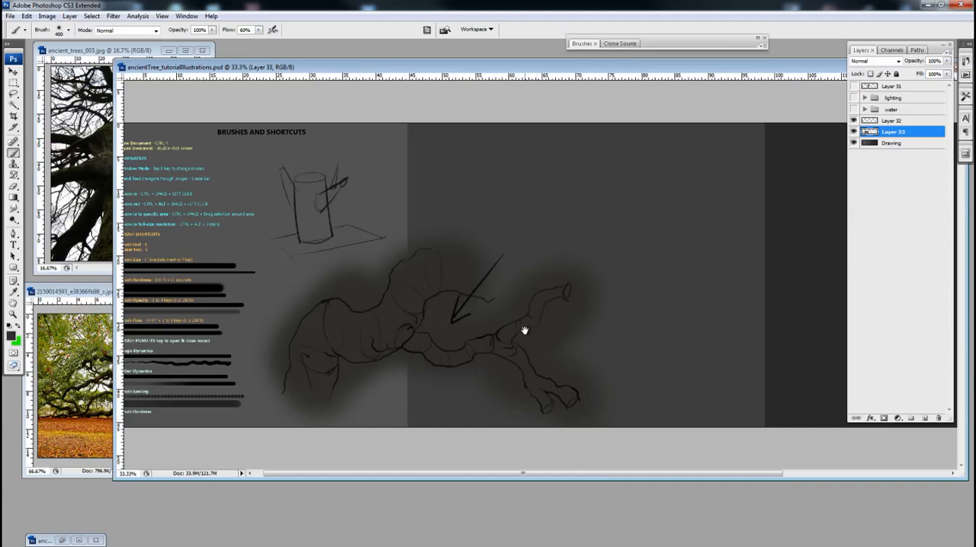
pyautogui.hotkey('ctrl', 'z')
# Block in dark tone over the thick trunk with broad soft strokes, and over the thinner branches with a smaller brush.
pyautogui.moveTo(326, 357)
pyautogui.mouseDown()
pyautogui.moveTo(308, 380)
pyautogui.moveTo(378, 335)
pyautogui.moveTo(424, 276)
pyautogui.moveTo(489, 278)
pyautogui.mouseUp()
pyautogui.press('[')
pyautogui.press('[')
pyautogui.press('[')
pyautogui.press('[')
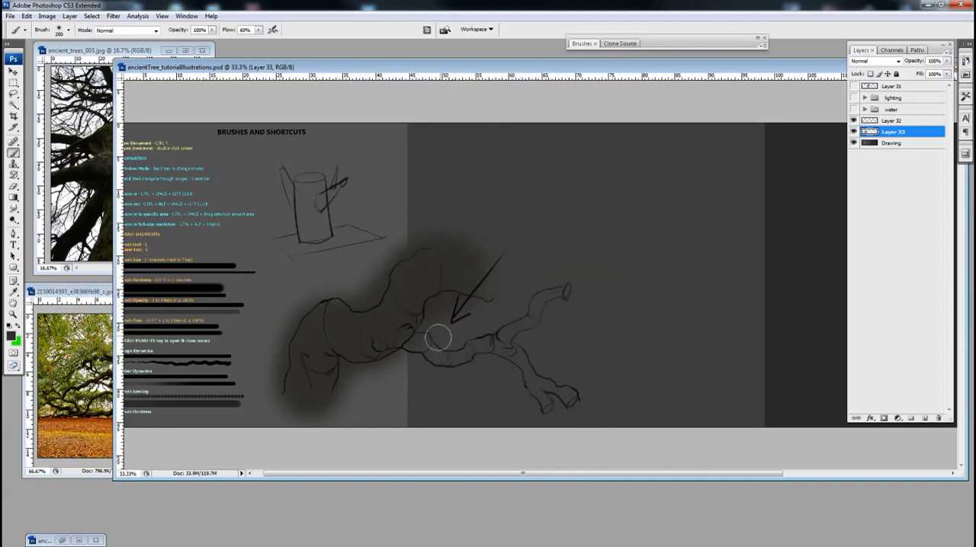
pyautogui.moveTo(400, 349)
pyautogui.mouseDown()
pyautogui.moveTo(465, 355)
pyautogui.moveTo(568, 288)
pyautogui.mouseUp()
pyautogui.moveTo(508, 356)
pyautogui.mouseDown()
pyautogui.moveTo(514, 344)
pyautogui.moveTo(541, 396)
pyautogui.moveTo(571, 397)
pyautogui.moveTo(542, 399)
pyautogui.moveTo(547, 408)
pyautogui.mouseUp()
pyautogui.press('space')
pyautogui.moveTo(554, 367); pyautogui.dragTo(563, 372)
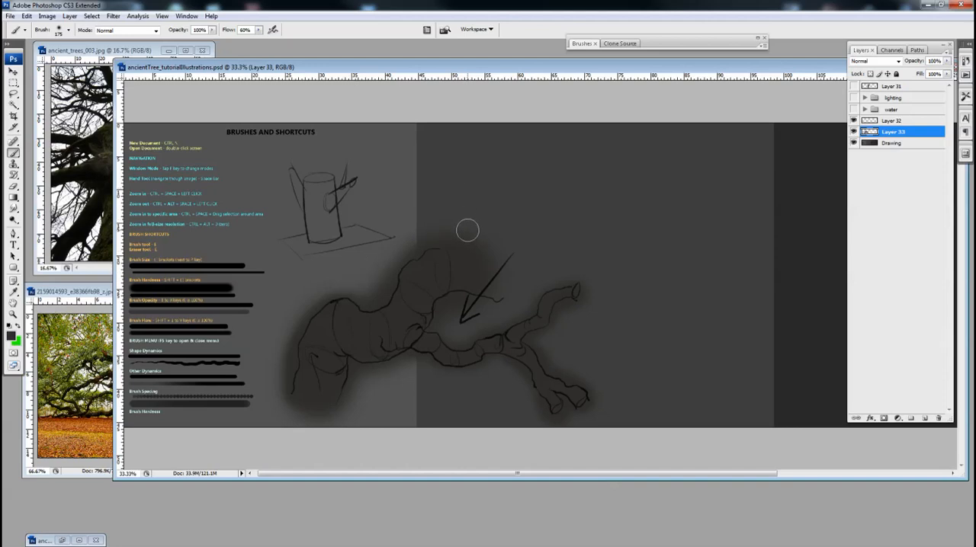
# Switch to the Eraser, enlarge it to 90 px, and check its brush dynamics settings.
pyautogui.press('e')
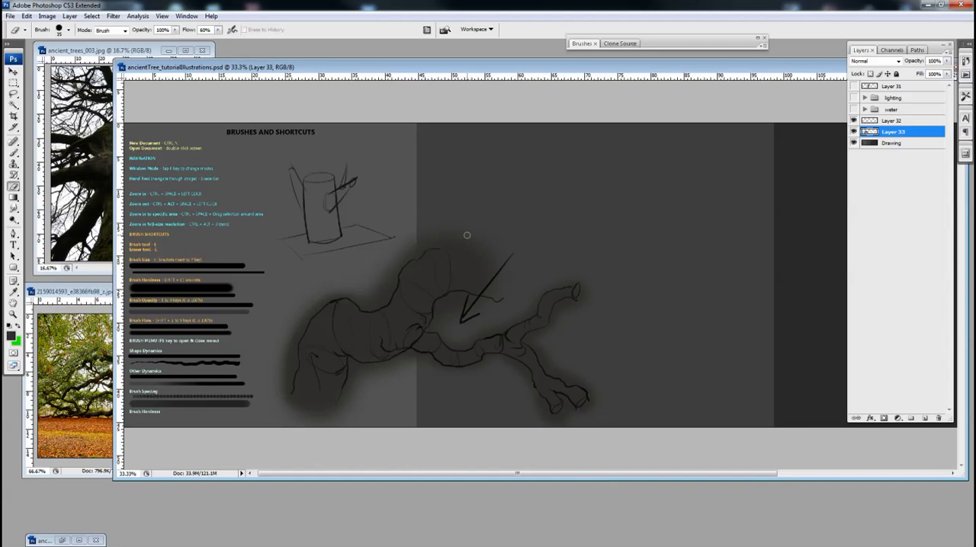
pyautogui.press(']')
pyautogui.press(']')
pyautogui.press(']')
pyautogui.press(']')
pyautogui.press(']')
pyautogui.click(661, 46)
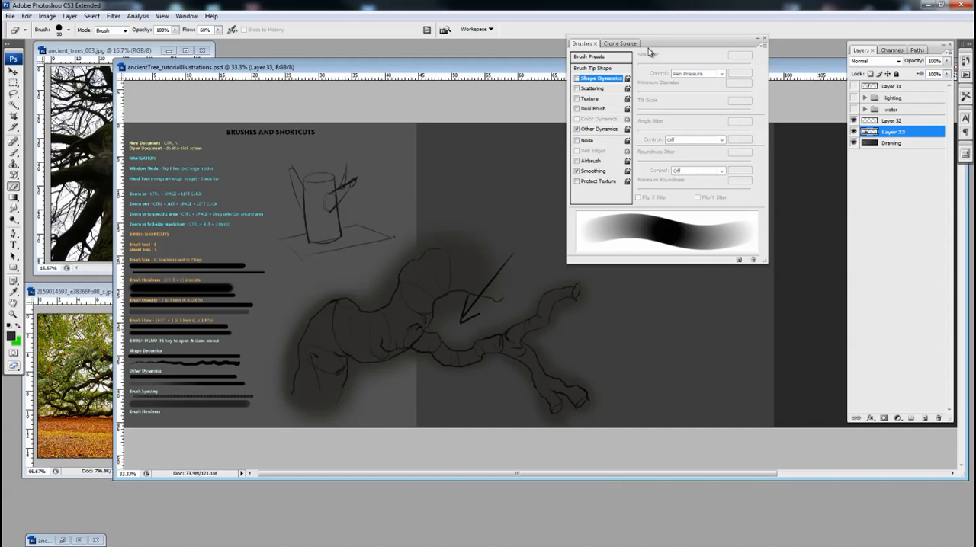
pyautogui.moveTo(663, 44); pyautogui.dragTo(650, 69)
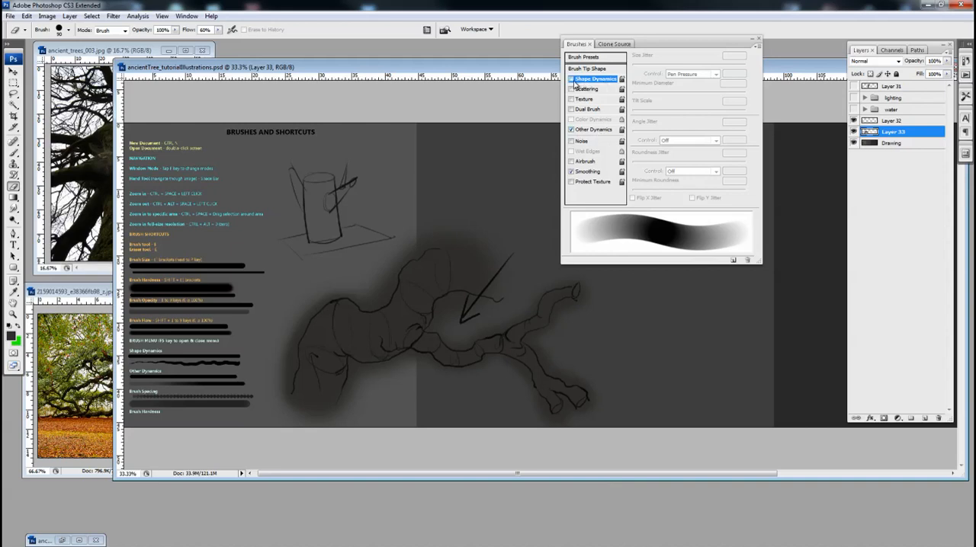
pyautogui.doubleClick(656, 43)
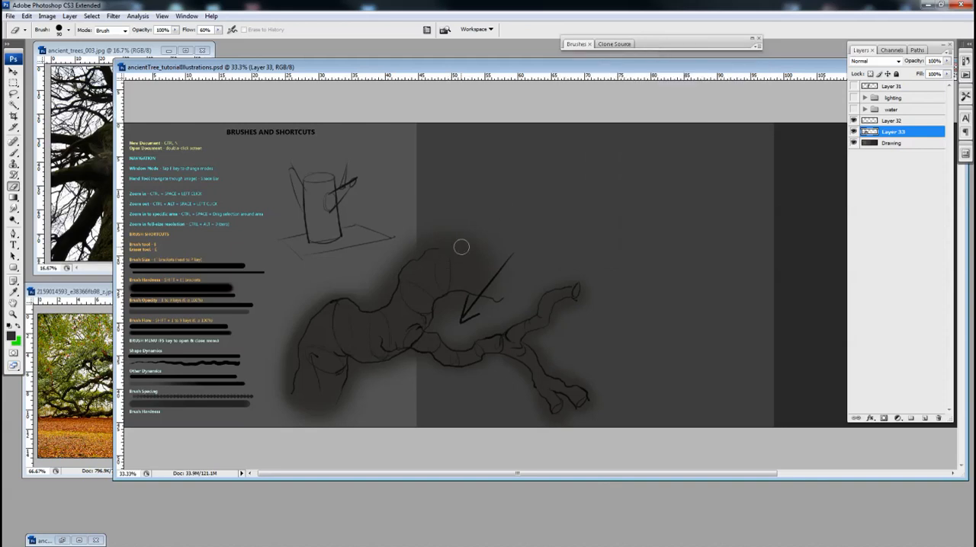
# Erase the soft overspill above the top of the upper branch with an enlarged eraser.
pyautogui.hotkey('ctrl', 't')
pyautogui.keyDown('ctrl'); pyautogui.click(417, 265); pyautogui.keyUp('ctrl')
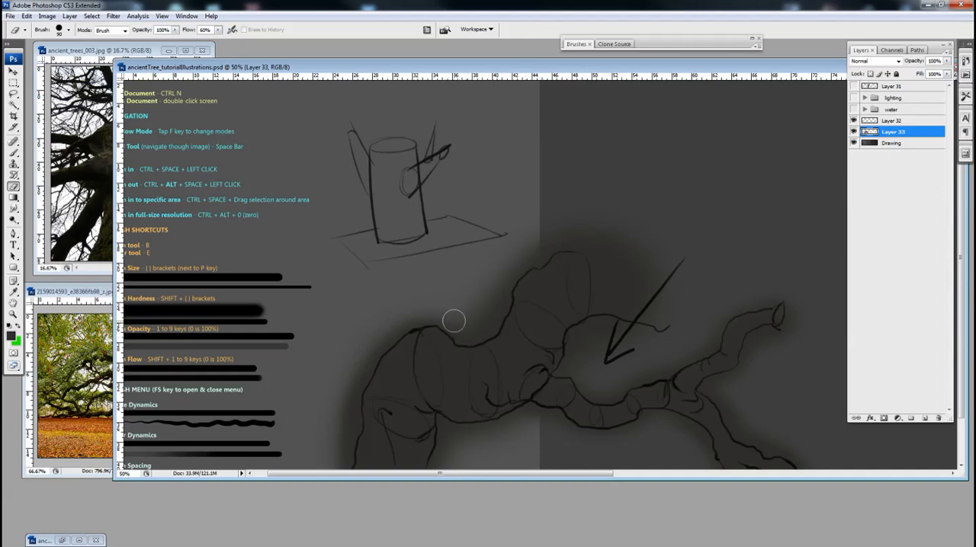
pyautogui.moveTo(416, 324); pyautogui.dragTo(447, 274)
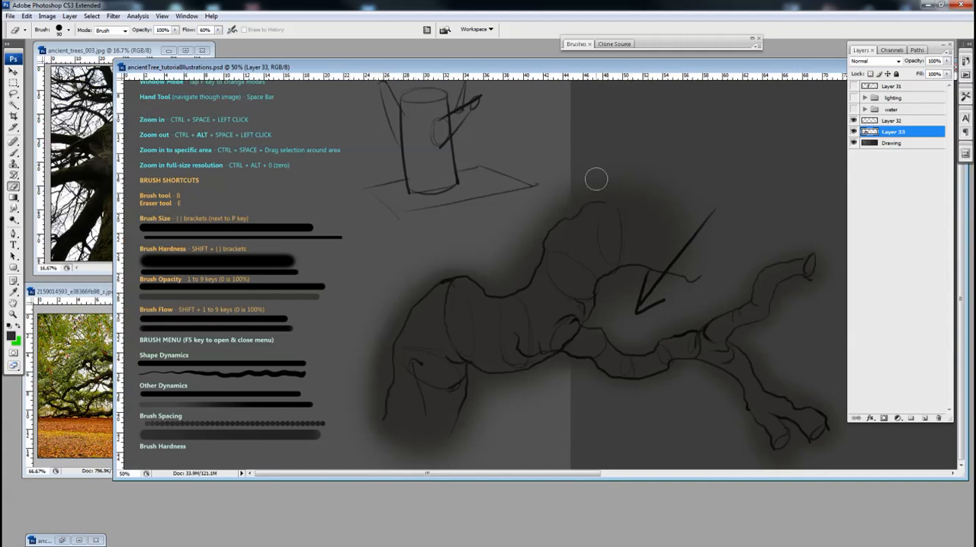
pyautogui.press(']')
pyautogui.press(']')
pyautogui.moveTo(657, 179); pyautogui.dragTo(602, 185)
# Erase the tone just outside the upper branch's contour down to the dip in the trunk with a 45 px eraser.
pyautogui.press('[')
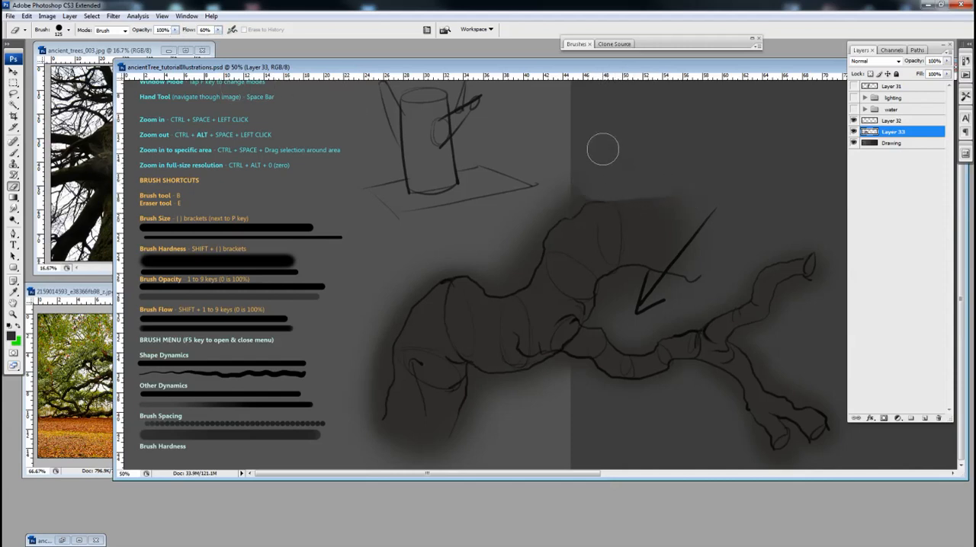
pyautogui.press('[')
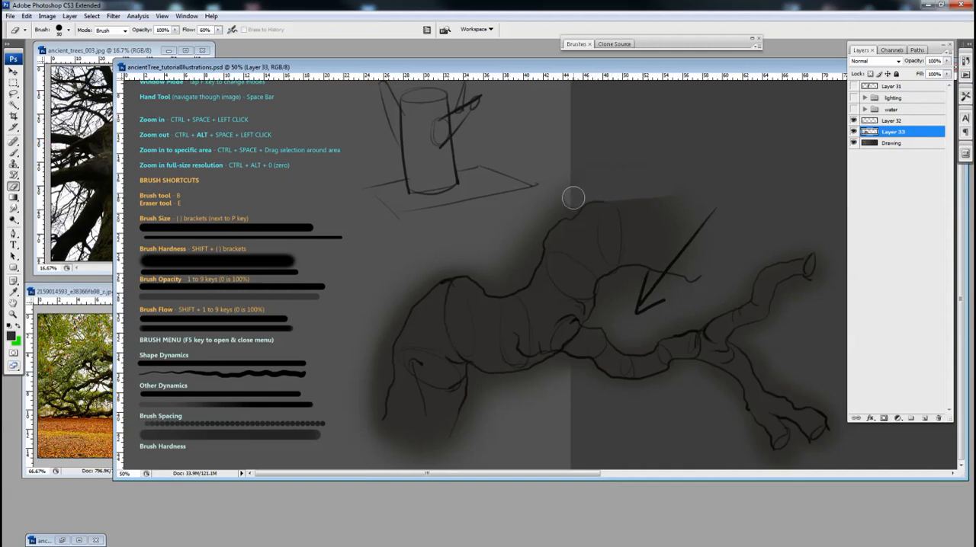
pyautogui.press('[')
pyautogui.press('[')
pyautogui.press('[')
pyautogui.moveTo(575, 201); pyautogui.dragTo(548, 220)
pyautogui.moveTo(540, 230)
pyautogui.mouseDown()
pyautogui.moveTo(523, 274)
pyautogui.moveTo(491, 290)
pyautogui.moveTo(489, 281)
pyautogui.mouseUp()
# Try erasing along the trunk's upper edge with Shape Dynamics enabled, undo the stroke, and disable Shape Dynamics again.
pyautogui.click(669, 36)
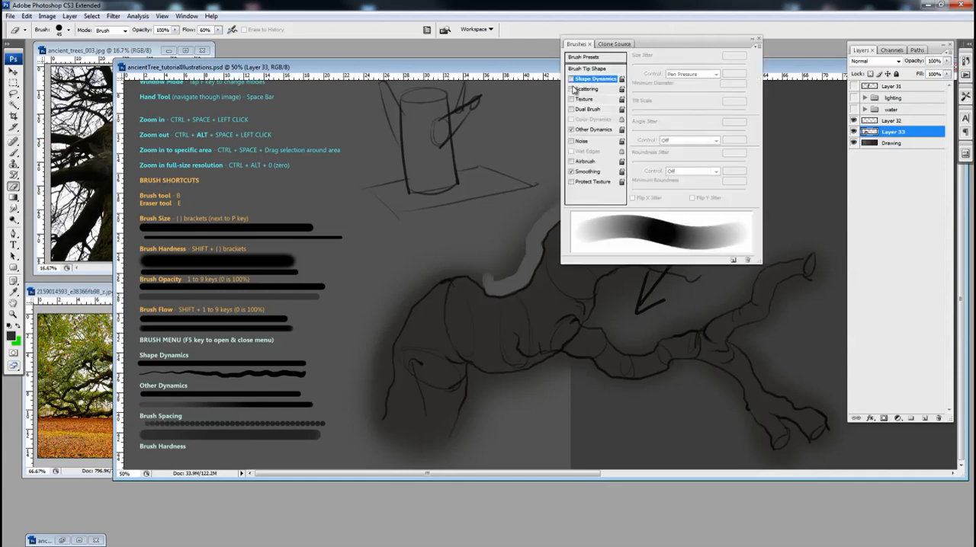
pyautogui.click(570, 79)
pyautogui.click(671, 42)
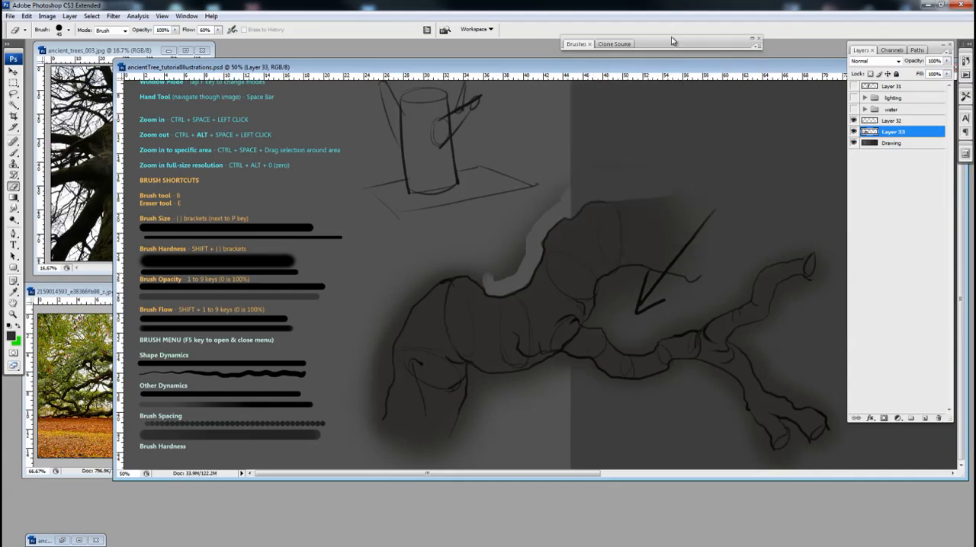
pyautogui.click(671, 41)
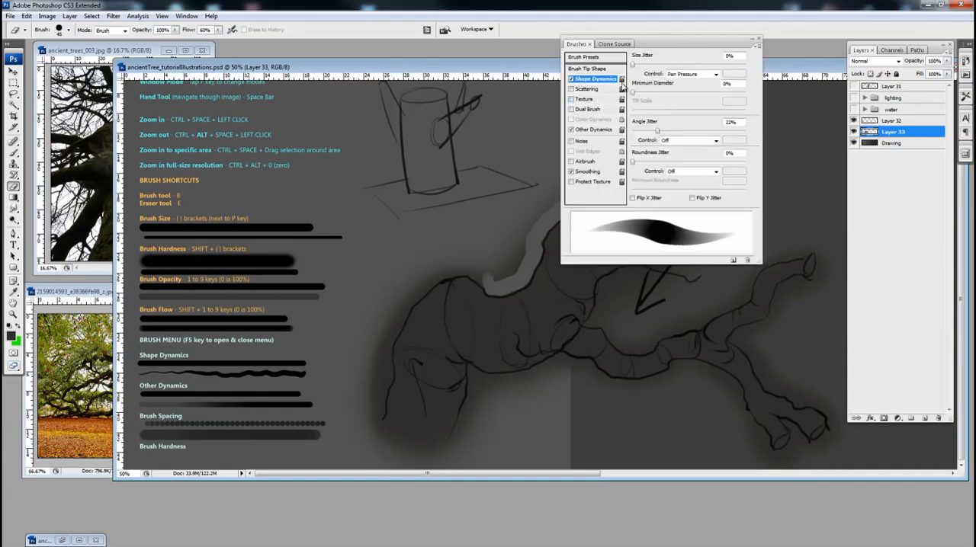
pyautogui.click(655, 43)
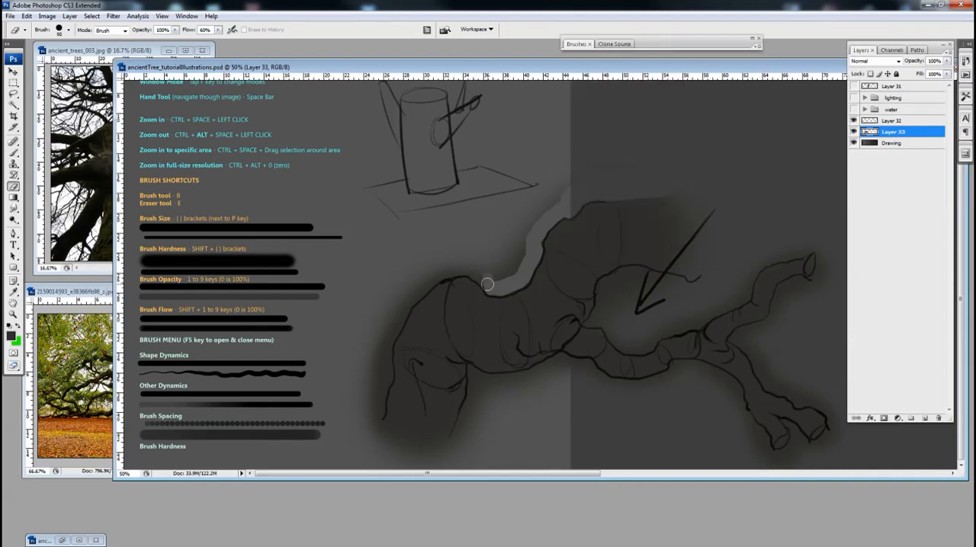
pyautogui.moveTo(487, 284)
pyautogui.mouseDown()
pyautogui.moveTo(454, 269)
pyautogui.moveTo(429, 279)
pyautogui.moveTo(394, 332)
pyautogui.mouseUp()
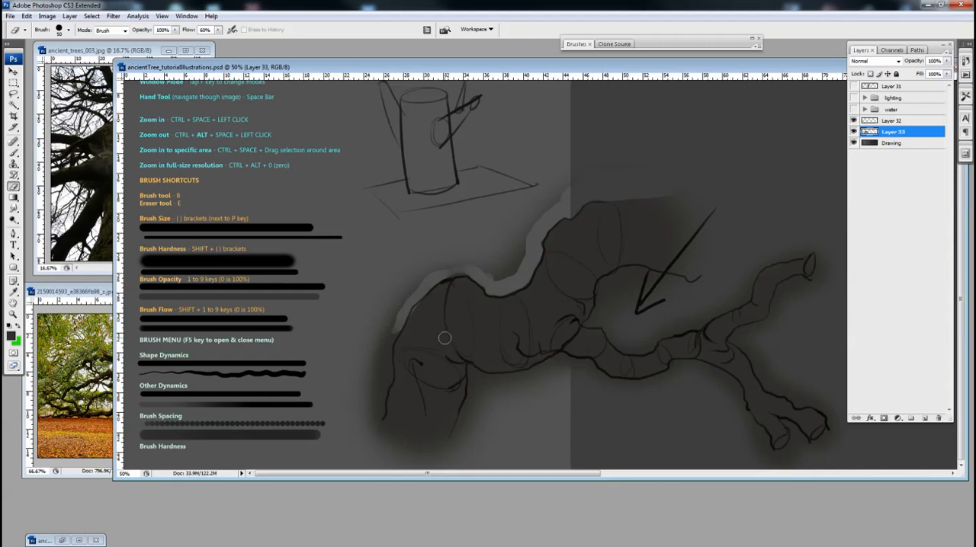
pyautogui.hotkey('ctrl', 'z')
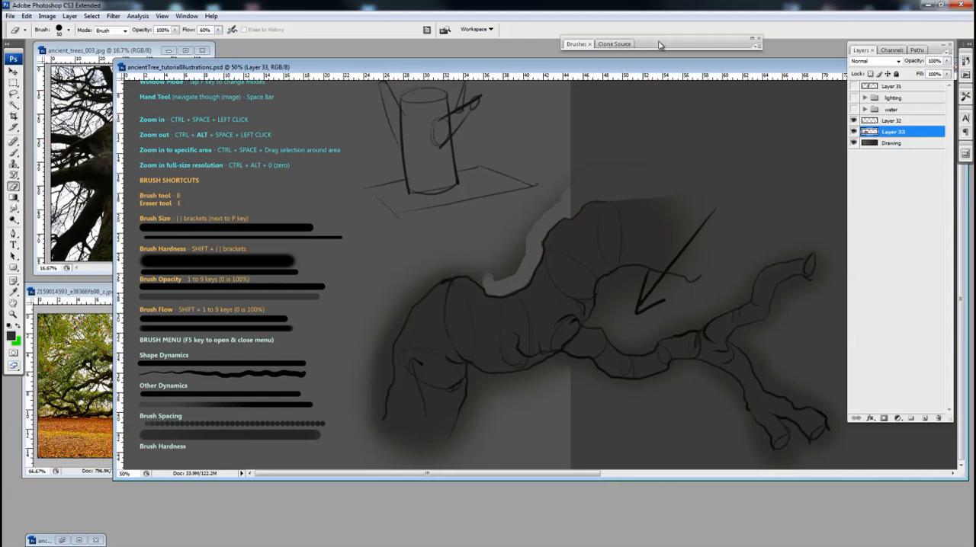
pyautogui.click(646, 43)
pyautogui.click(571, 79)
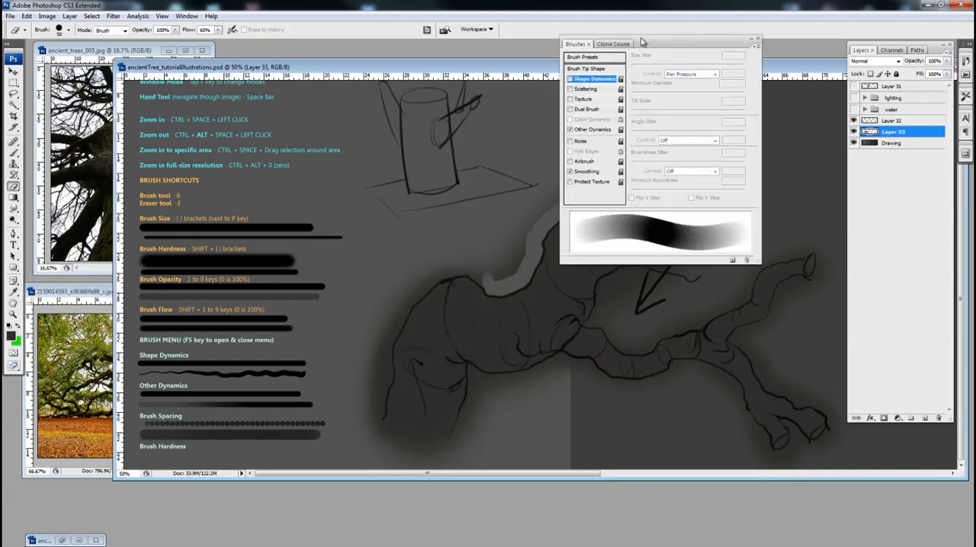
pyautogui.moveTo(642, 40); pyautogui.dragTo(646, 38)
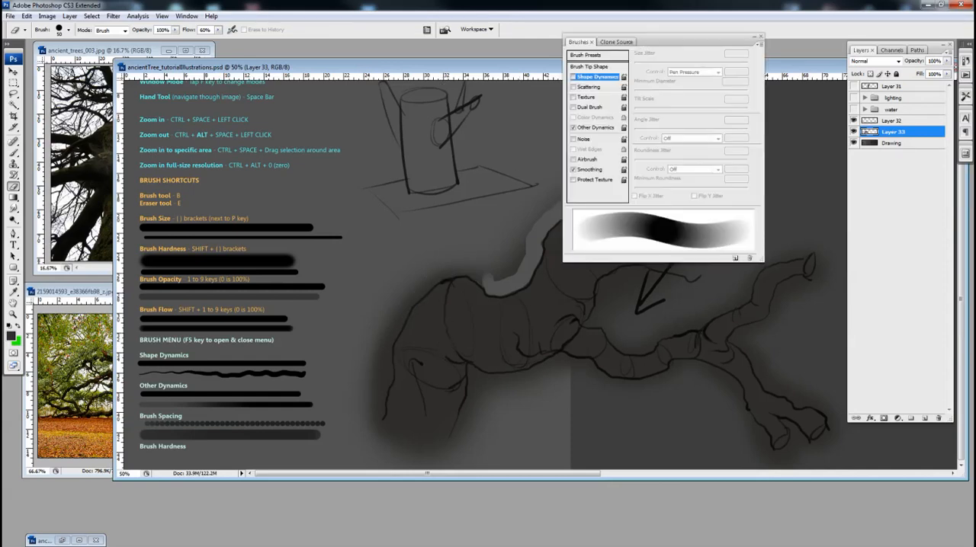
pyautogui.doubleClick(677, 43)
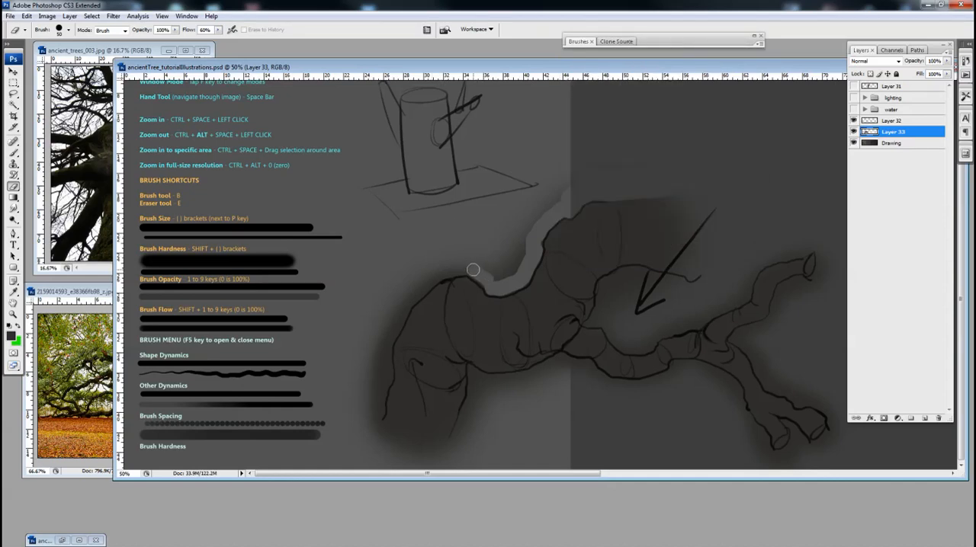
# Erase along the outer edge of the trunk's hump, and clear the remaining overspill above it with a 100 px eraser.
pyautogui.moveTo(475, 272)
pyautogui.mouseDown()
pyautogui.moveTo(436, 279)
pyautogui.moveTo(413, 297)
pyautogui.moveTo(385, 331)
pyautogui.moveTo(367, 381)
pyautogui.mouseUp()
pyautogui.press(']')
pyautogui.press(']')
pyautogui.press(']')
pyautogui.press(']')
pyautogui.press(']')
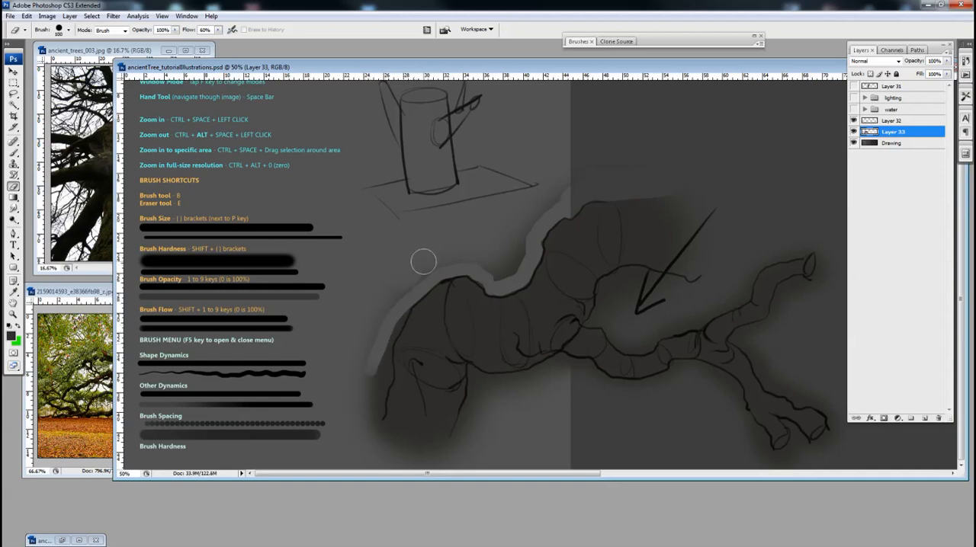
pyautogui.moveTo(479, 259)
pyautogui.mouseDown()
pyautogui.moveTo(498, 272)
pyautogui.moveTo(542, 208)
pyautogui.moveTo(575, 191)
pyautogui.moveTo(528, 217)
pyautogui.moveTo(517, 256)
pyautogui.mouseUp()
# Erase the tone in the gap between the upper and lower branches, small eraser along the edges and larger inside.
pyautogui.press('[')
pyautogui.press('[')
pyautogui.press('[')
pyautogui.press('[')
pyautogui.press('[')
pyautogui.press('[')
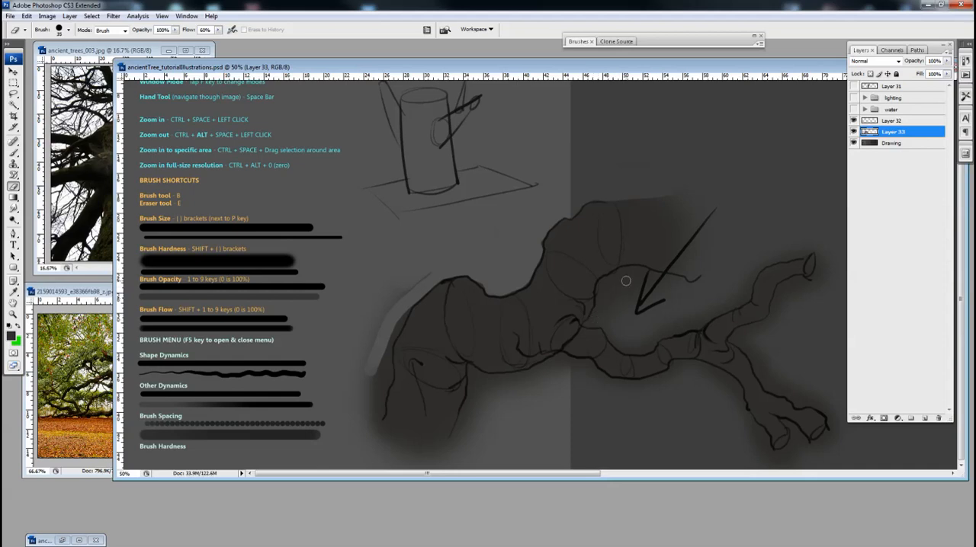
pyautogui.press('[')
pyautogui.moveTo(613, 281); pyautogui.dragTo(597, 314)
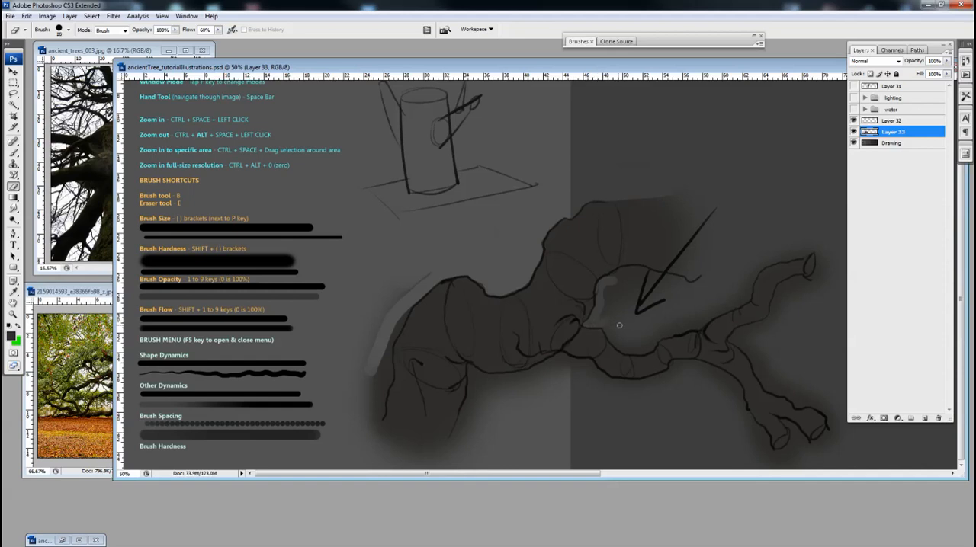
pyautogui.moveTo(610, 324)
pyautogui.mouseDown()
pyautogui.moveTo(650, 343)
pyautogui.moveTo(628, 284)
pyautogui.moveTo(622, 290)
pyautogui.moveTo(636, 294)
pyautogui.moveTo(637, 315)
pyautogui.moveTo(636, 297)
pyautogui.moveTo(612, 298)
pyautogui.moveTo(651, 282)
pyautogui.mouseUp()
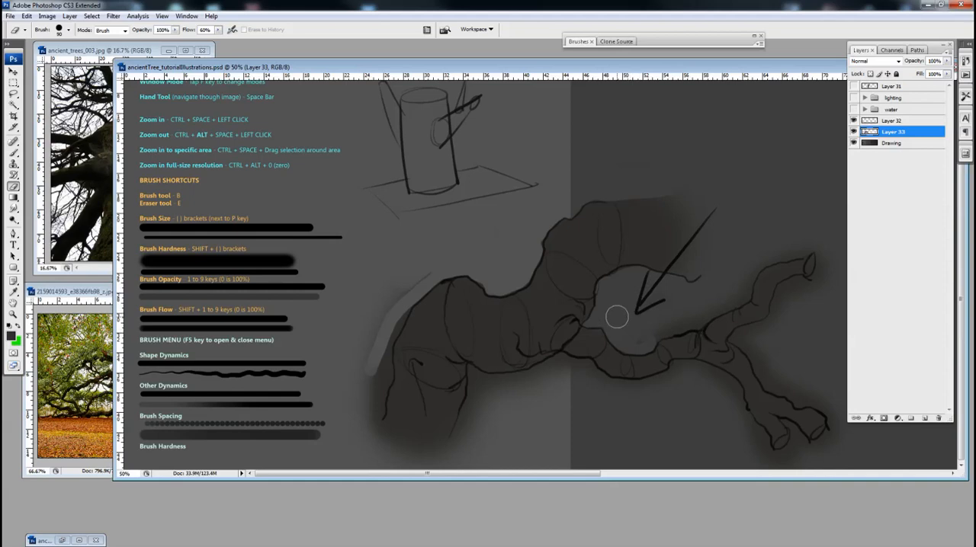
pyautogui.moveTo(617, 317)
pyautogui.mouseDown()
pyautogui.moveTo(621, 308)
pyautogui.moveTo(646, 331)
pyautogui.moveTo(661, 322)
pyautogui.mouseUp()
# Hide Layer 33, create a new layer above it, and switch to the Brush tool.
pyautogui.click(854, 132)
pyautogui.click(924, 418)
pyautogui.press('b')
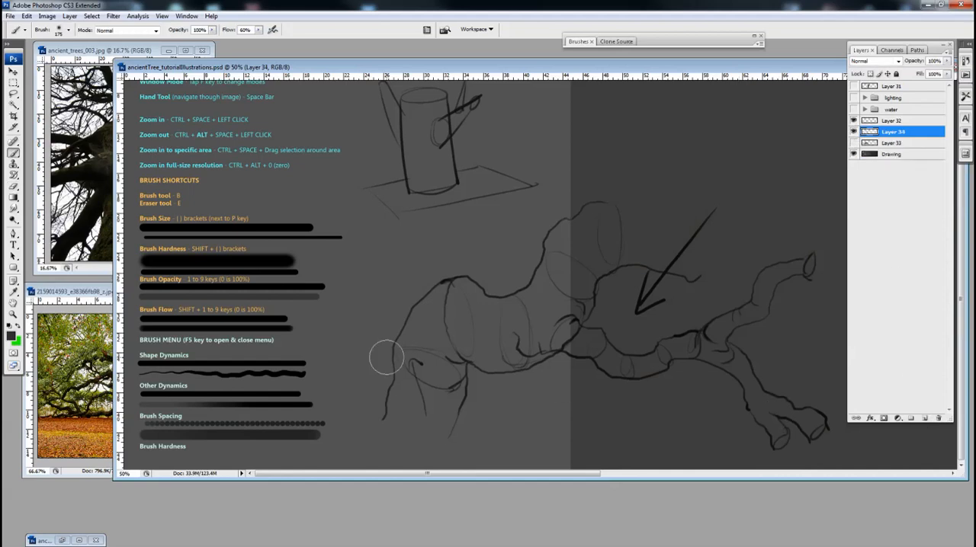
# Paint dark tone inside the outlines of the upper branch's edge and the lower branch, reducing the brush size.
pyautogui.press(']')
pyautogui.press(']')
pyautogui.press('[')
pyautogui.press('[')
pyautogui.moveTo(565, 233)
pyautogui.mouseDown()
pyautogui.moveTo(552, 243)
pyautogui.moveTo(539, 285)
pyautogui.moveTo(516, 305)
pyautogui.moveTo(566, 342)
pyautogui.moveTo(588, 347)
pyautogui.moveTo(573, 333)
pyautogui.moveTo(601, 341)
pyautogui.moveTo(589, 335)
pyautogui.moveTo(597, 334)
pyautogui.moveTo(623, 363)
pyautogui.moveTo(597, 352)
pyautogui.moveTo(615, 373)
pyautogui.moveTo(635, 376)
pyautogui.moveTo(620, 366)
pyautogui.moveTo(643, 367)
pyautogui.moveTo(682, 343)
pyautogui.moveTo(673, 342)
pyautogui.moveTo(702, 338)
pyautogui.moveTo(692, 336)
pyautogui.moveTo(706, 338)
pyautogui.moveTo(632, 373)
pyautogui.moveTo(717, 355)
pyautogui.moveTo(674, 353)
pyautogui.mouseUp()
pyautogui.press('[')
pyautogui.press('[')
pyautogui.press('[')
pyautogui.press(']')
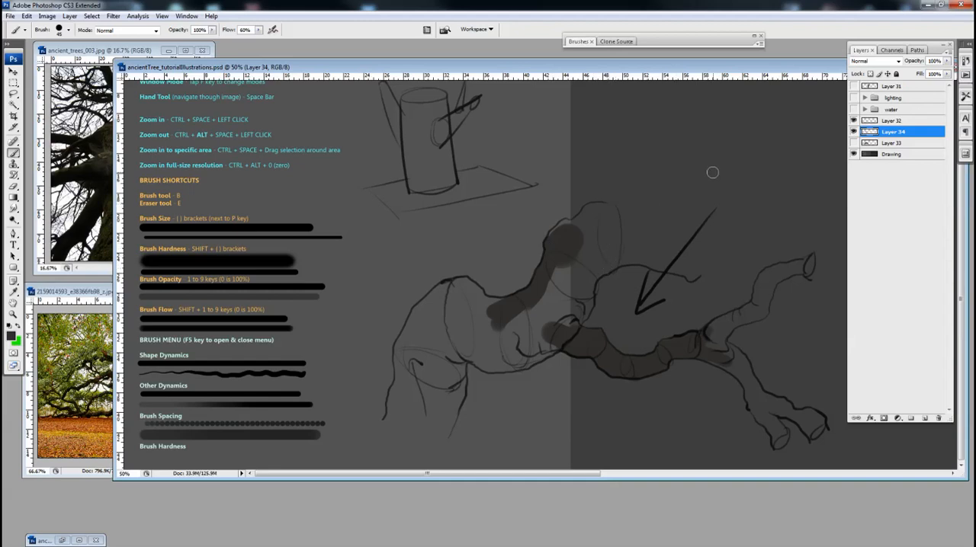
# Hide Layer 34, show Layer 33 again, and make Layer 33 the active layer.
pyautogui.click(854, 132)
pyautogui.click(853, 143)
pyautogui.click(877, 144)
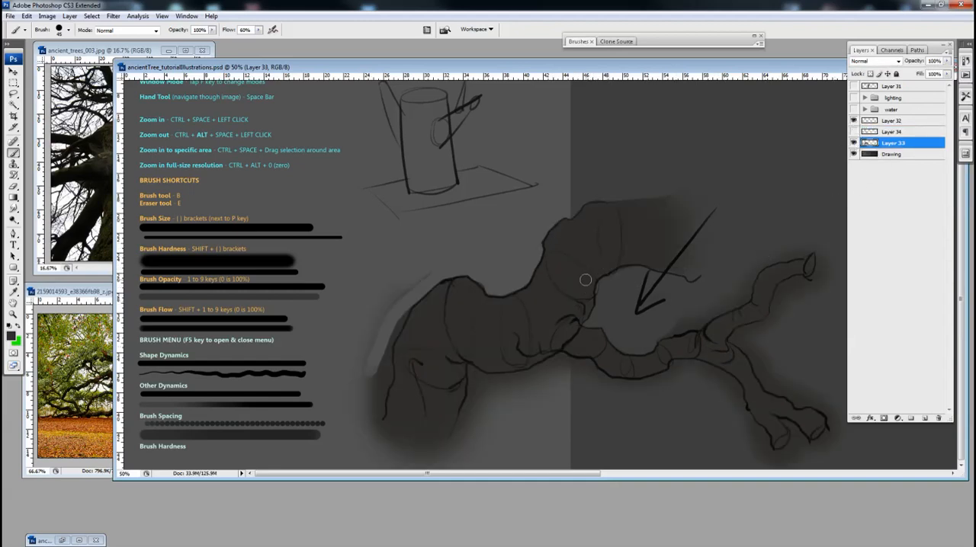
# Hide the line work on Layer 32 and erase the leftover light strip of tone along the trunk's outer left edge.
pyautogui.click(853, 121)
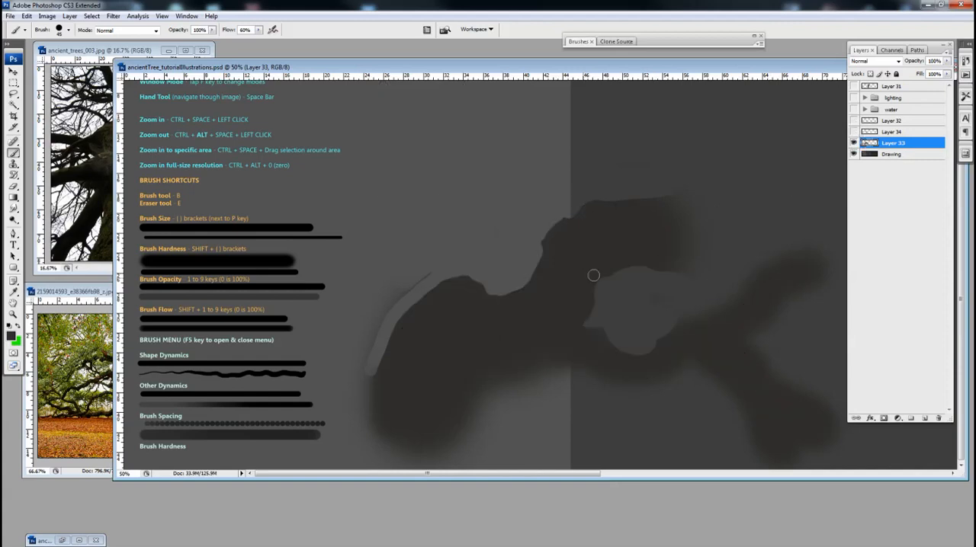
pyautogui.press('v')
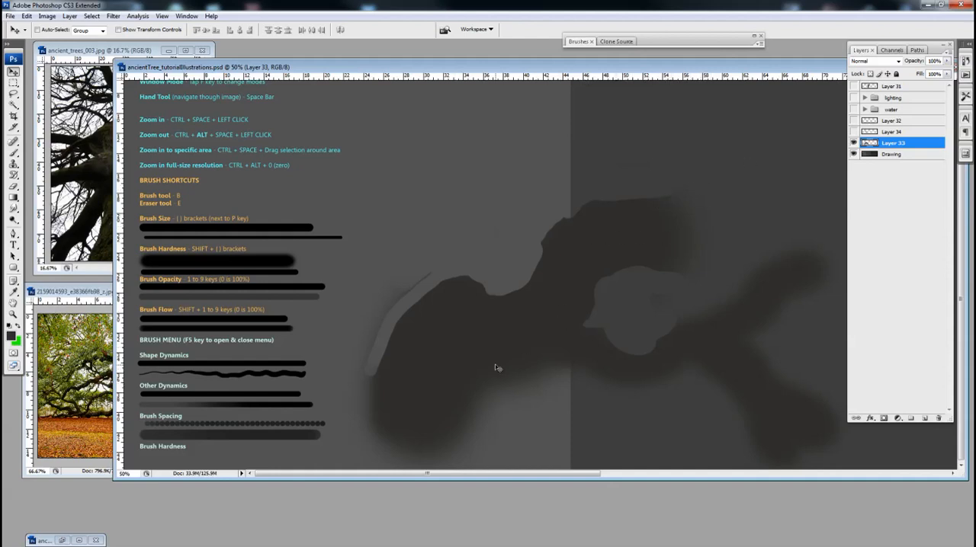
pyautogui.press('e')
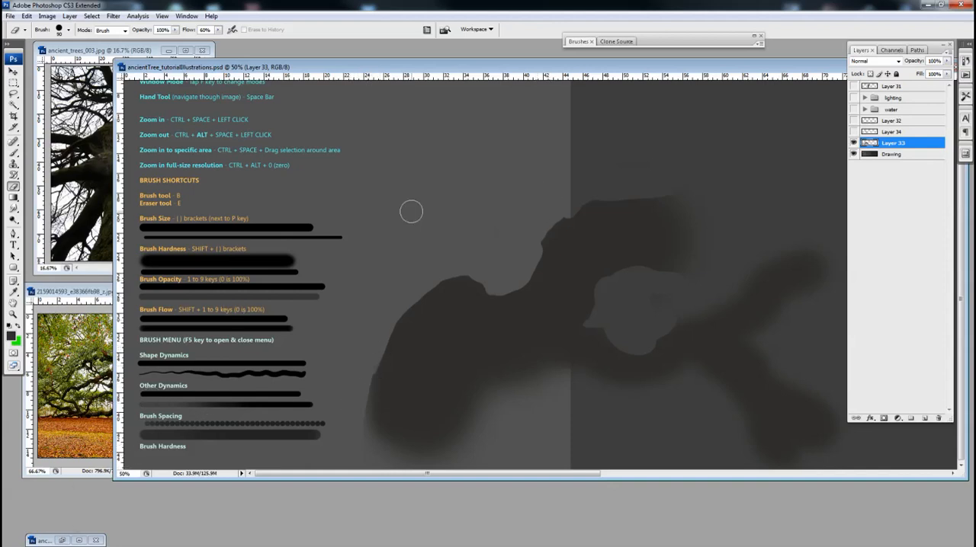
# Bring up ancientTree_02.psd and compare its Template / Dessin line work with the Tree / Arbre silhouette by toggling their visibility.
pyautogui.doubleClick(44, 542)
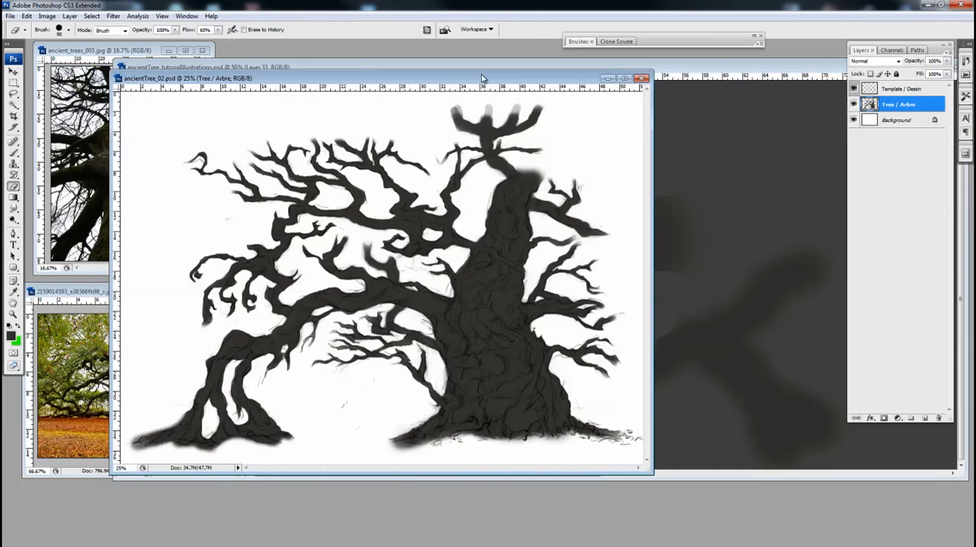
pyautogui.moveTo(481, 74)
pyautogui.mouseDown()
pyautogui.moveTo(533, 72)
pyautogui.moveTo(530, 91)
pyautogui.mouseUp()
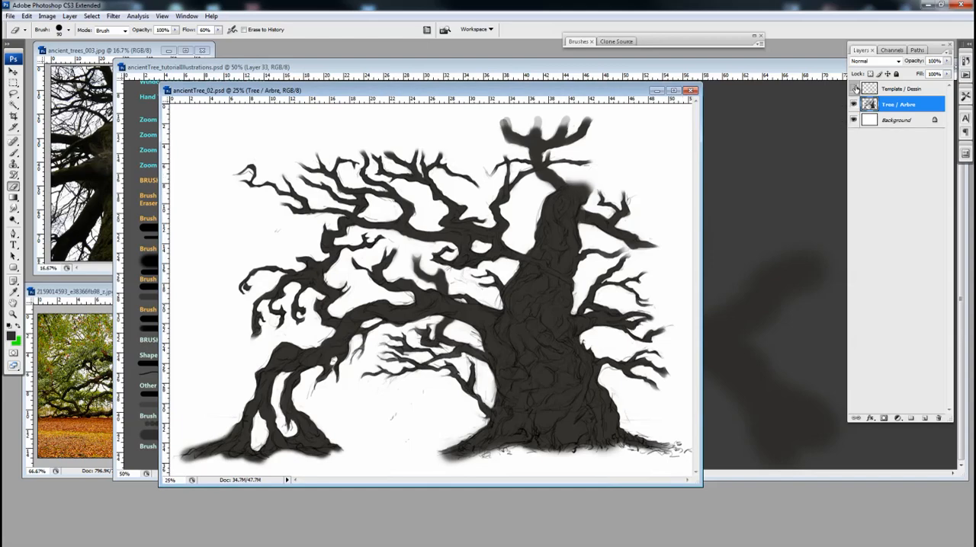
pyautogui.click(854, 89)
pyautogui.click(853, 104)
pyautogui.click(853, 89)
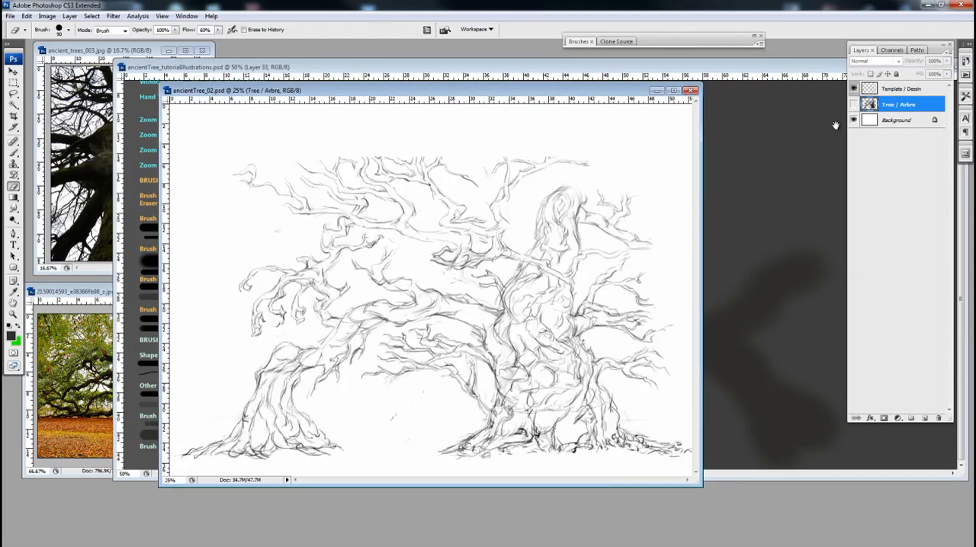
pyautogui.click(854, 89)
pyautogui.click(853, 104)
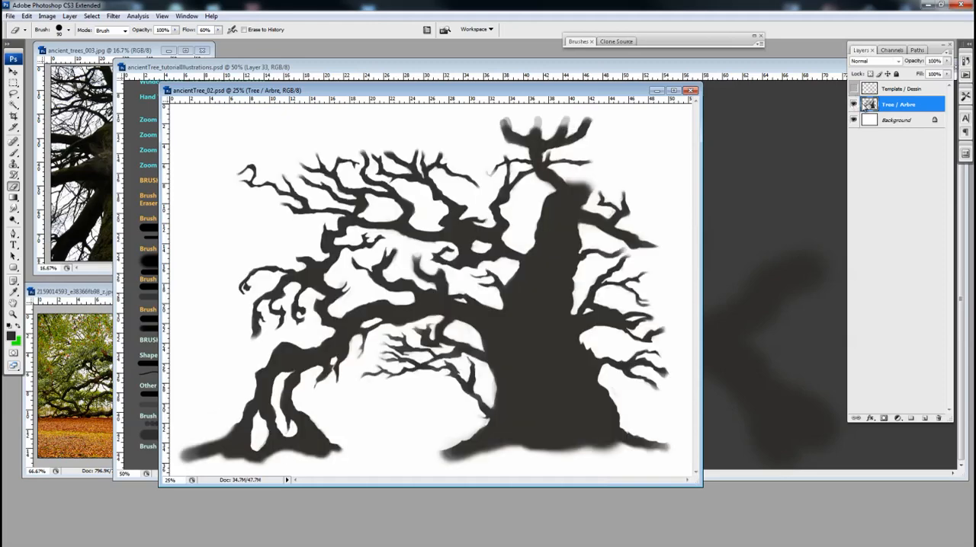
pyautogui.click(854, 89)
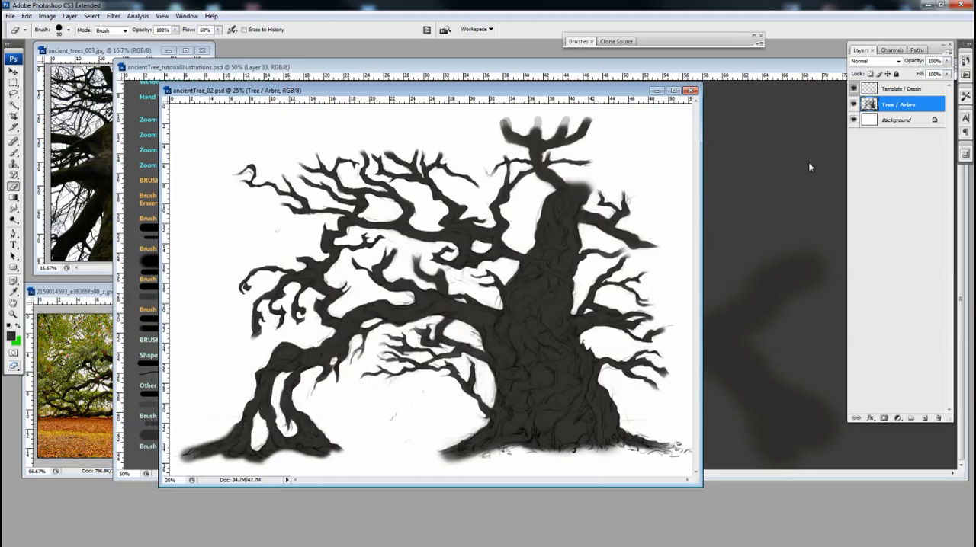
# Examine the filled tree up close in ancientTree_02.psd alongside the tutorial illustrations document.
pyautogui.hotkey('ctrl', '+')
pyautogui.moveTo(578, 323); pyautogui.dragTo(644, 257)
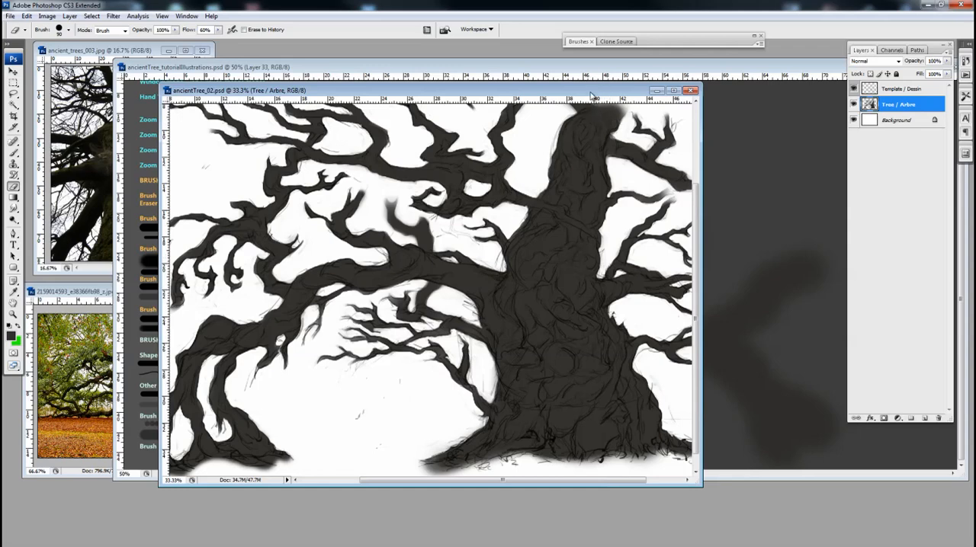
pyautogui.moveTo(597, 92); pyautogui.dragTo(494, 120)
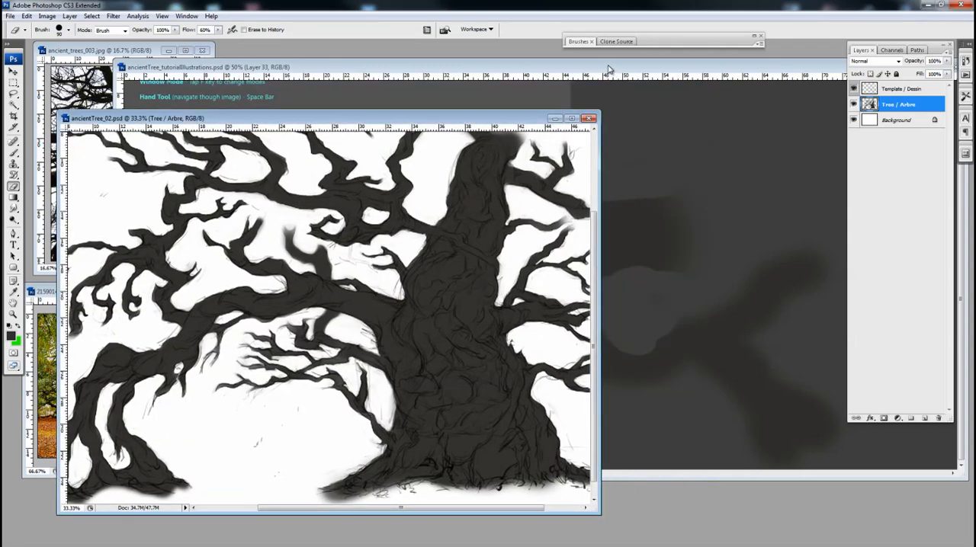
pyautogui.hotkey('ctrl', 'Tab')
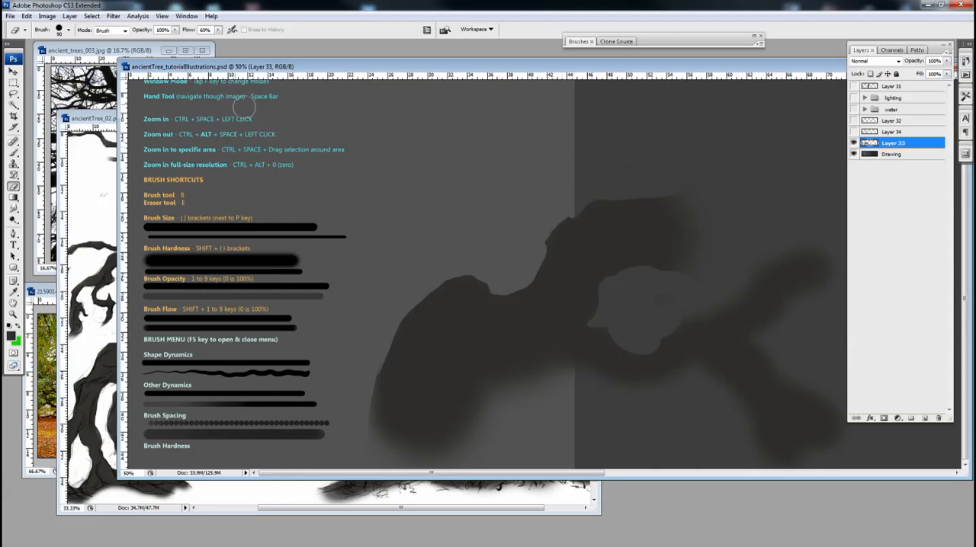
pyautogui.hotkey('ctrl', 'Tab')
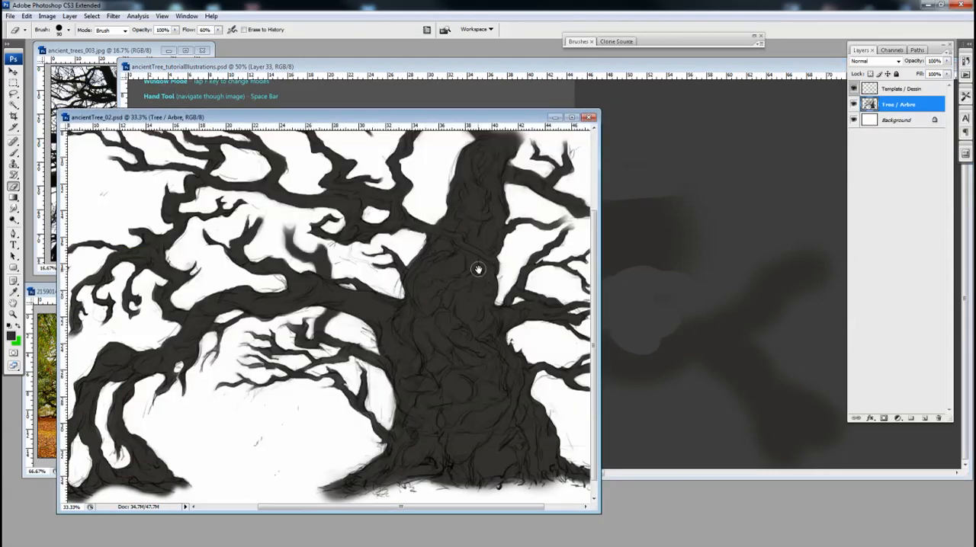
pyautogui.hotkey('ctrl', '-')
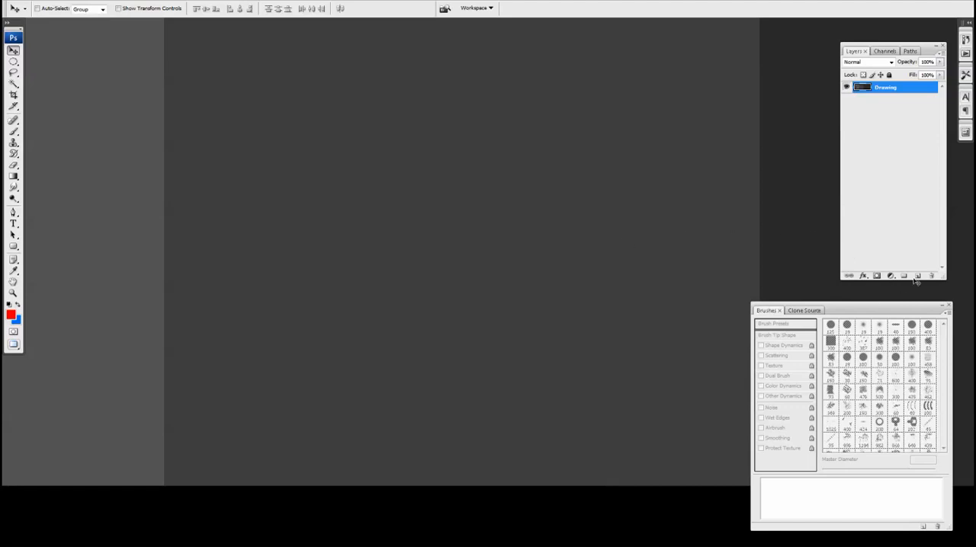
# Create a new layer above Drawing with the Brush tool active and add a layer mask to it.
pyautogui.press('b')
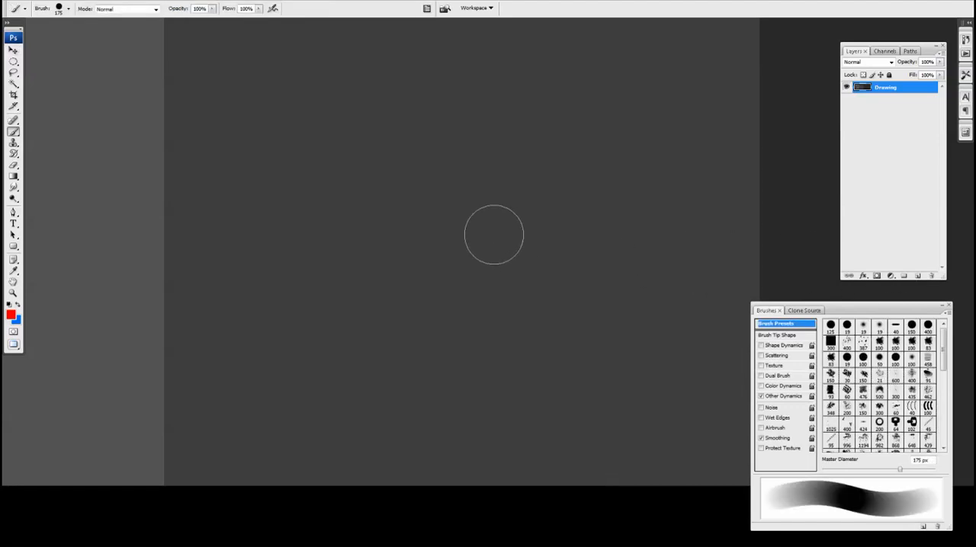
pyautogui.moveTo(468, 279); pyautogui.dragTo(464, 287)
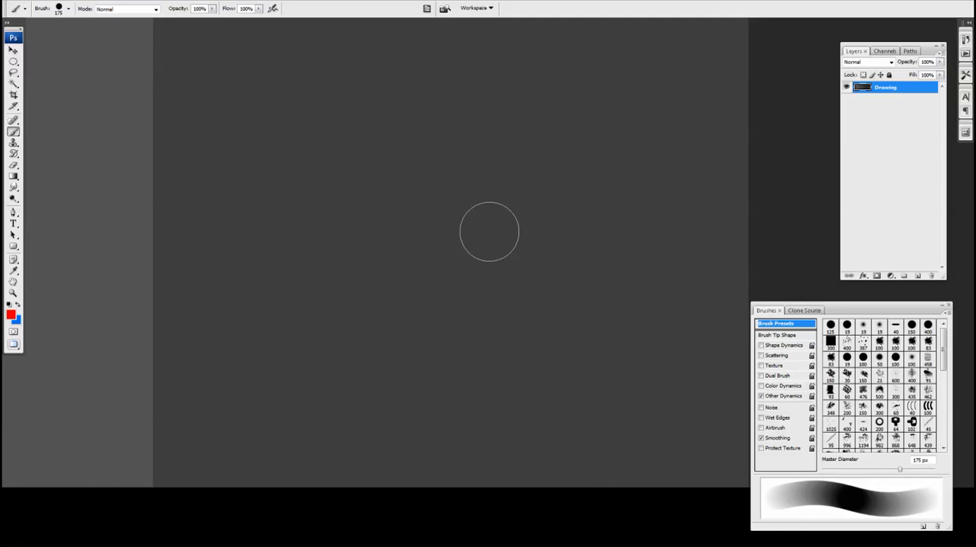
pyautogui.click(918, 276)
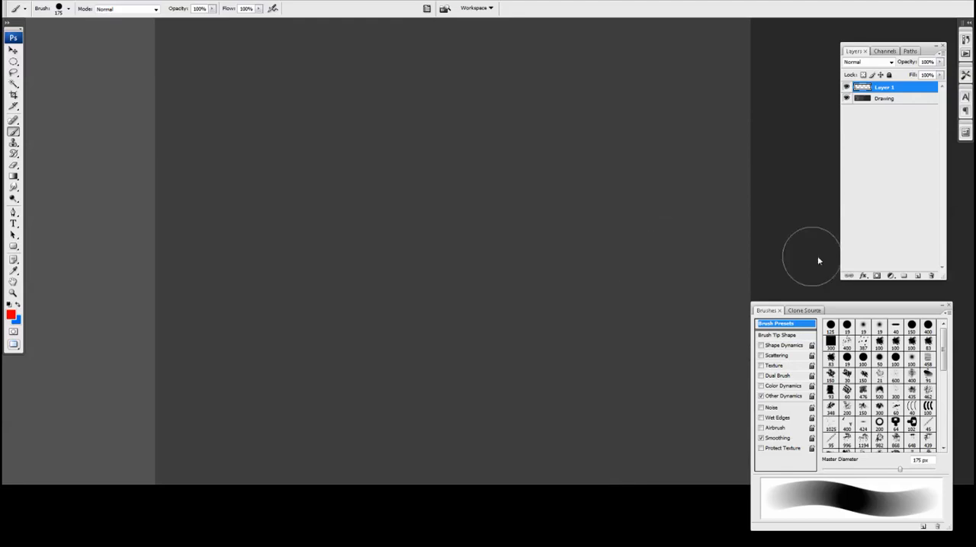
pyautogui.click(877, 276)
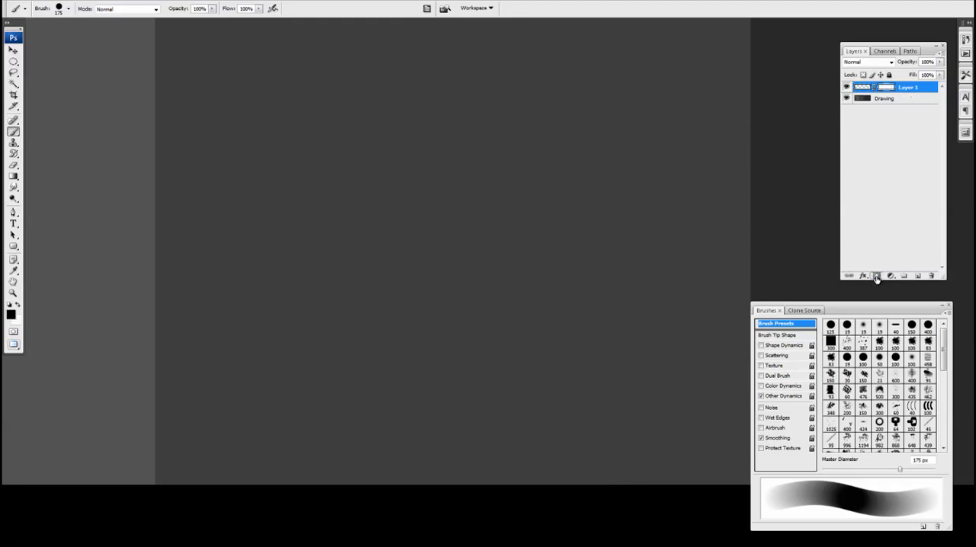
# Make Layer 1's mask the active target and paint one long diagonal black stroke on it with the 175 px brush.
pyautogui.click(863, 87)
pyautogui.click(886, 87)
pyautogui.click(865, 89)
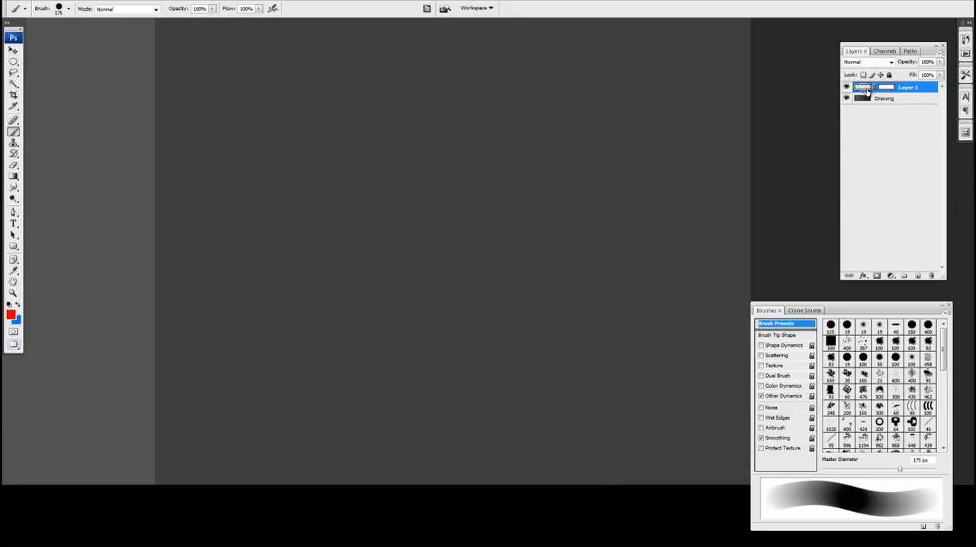
pyautogui.click(885, 88)
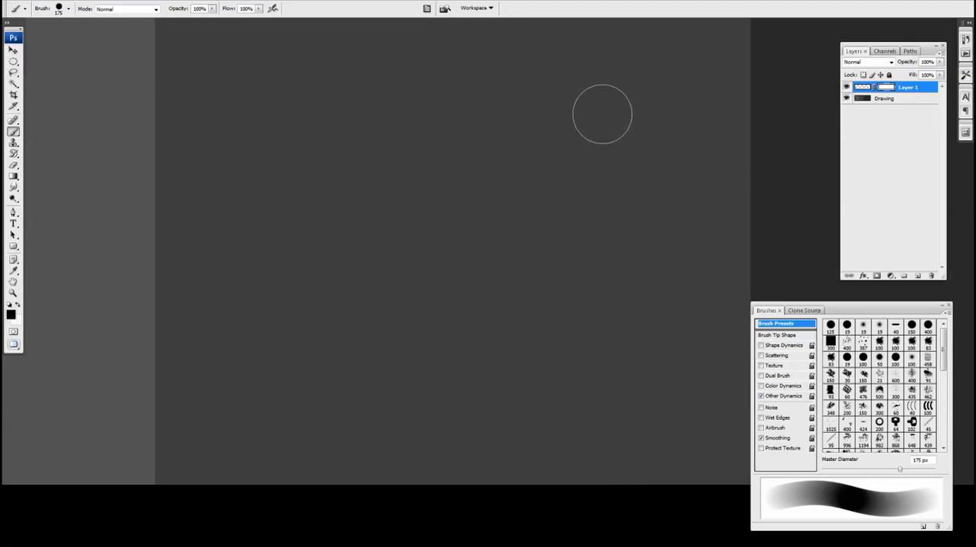
pyautogui.moveTo(601, 114)
pyautogui.mouseDown()
pyautogui.moveTo(325, 311)
pyautogui.moveTo(270, 369)
pyautogui.mouseUp()
# Target Layer 1's pixels instead of its mask and paint a large red area around the masked diagonal with a 300 px brush.
pyautogui.click(865, 88)
pyautogui.click(865, 88)
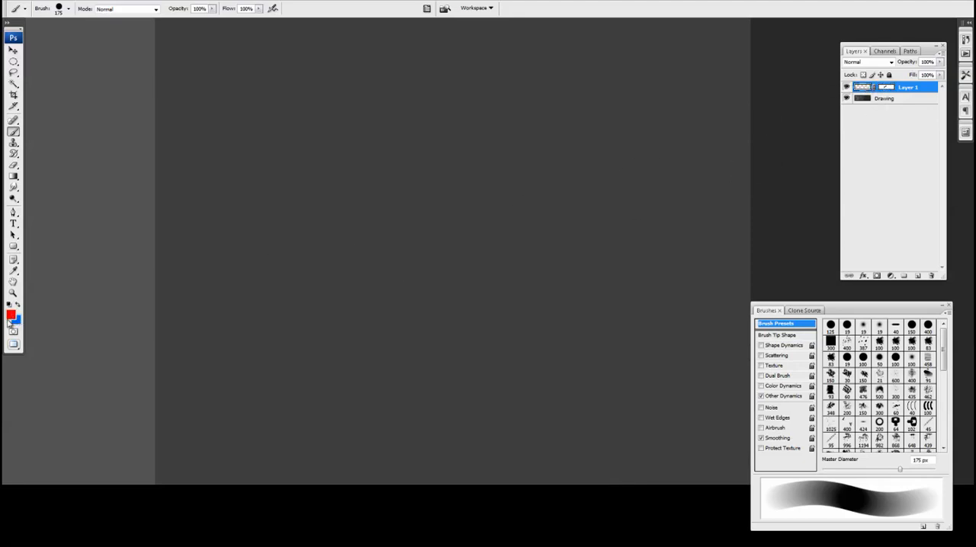
pyautogui.click(886, 87)
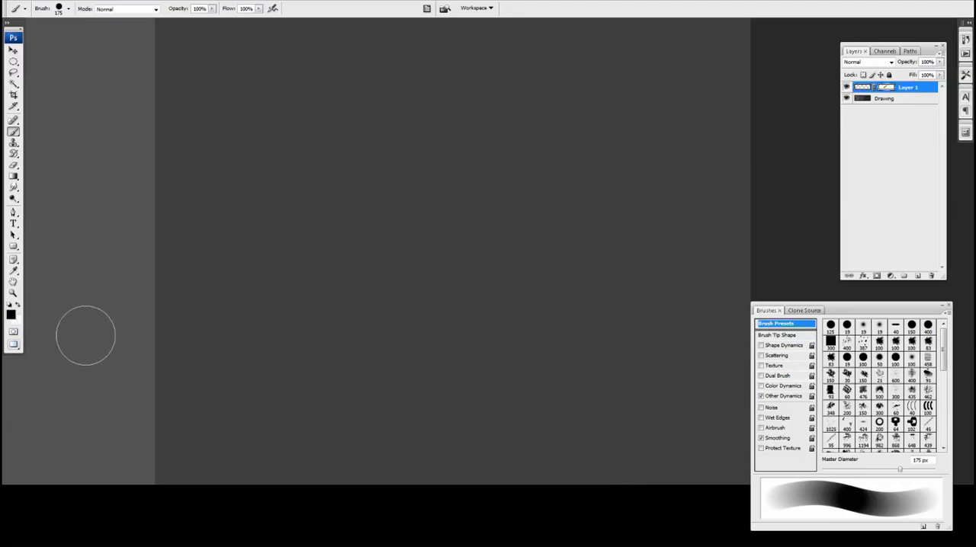
pyautogui.click(864, 88)
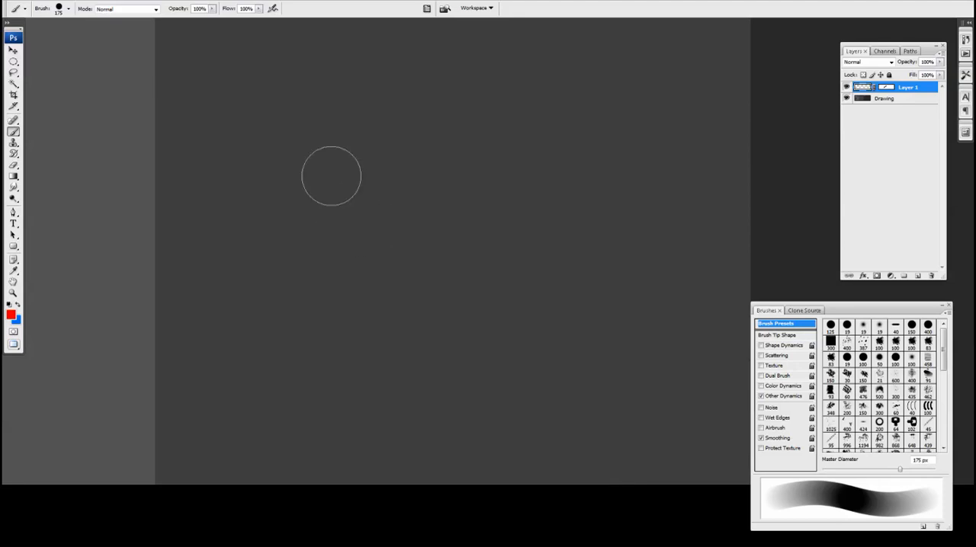
pyautogui.press(']')
pyautogui.press(']')
pyautogui.press(']')
pyautogui.moveTo(312, 175)
pyautogui.mouseDown()
pyautogui.moveTo(310, 220)
pyautogui.moveTo(371, 320)
pyautogui.moveTo(393, 199)
pyautogui.moveTo(443, 119)
pyautogui.moveTo(620, 175)
pyautogui.mouseUp()
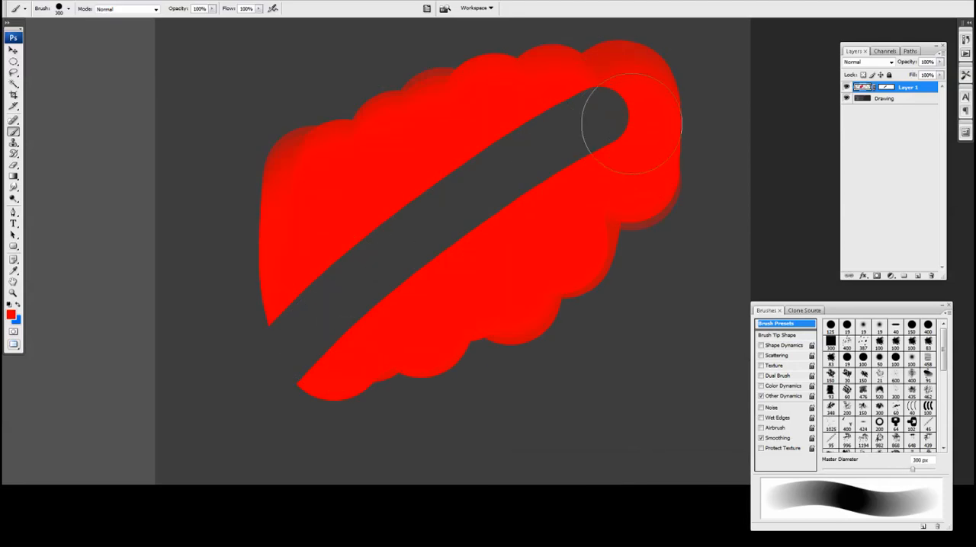
# Paint white on Layer 1's mask along the hidden diagonal to reveal the red paint there.
pyautogui.press('v')
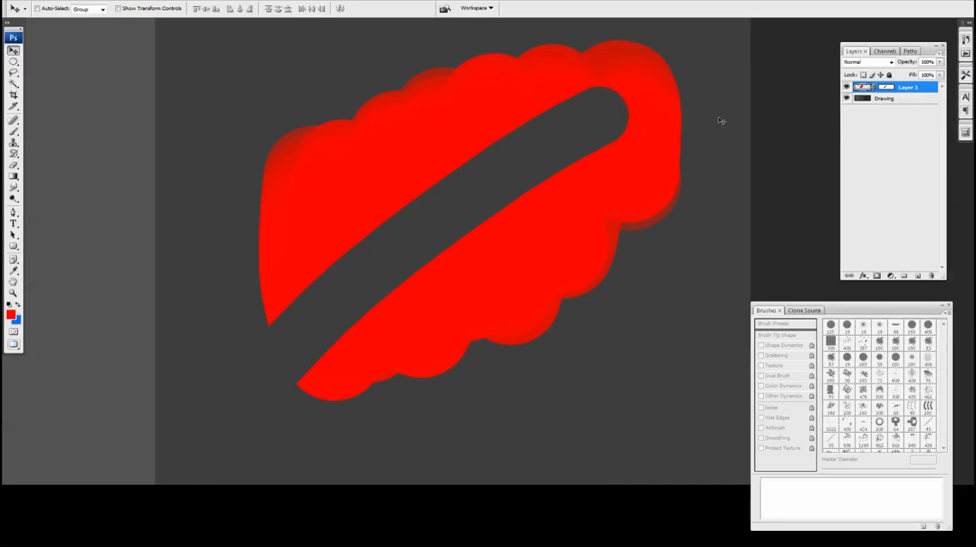
pyautogui.click(885, 90)
pyautogui.press('x')
pyautogui.moveTo(291, 284); pyautogui.dragTo(276, 293)
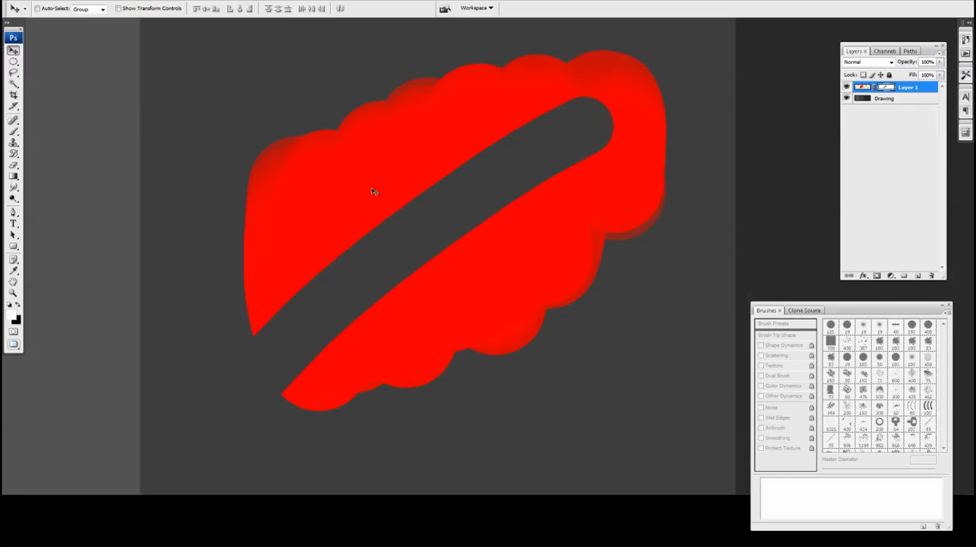
pyautogui.press('b')
pyautogui.moveTo(370, 191); pyautogui.dragTo(366, 178)
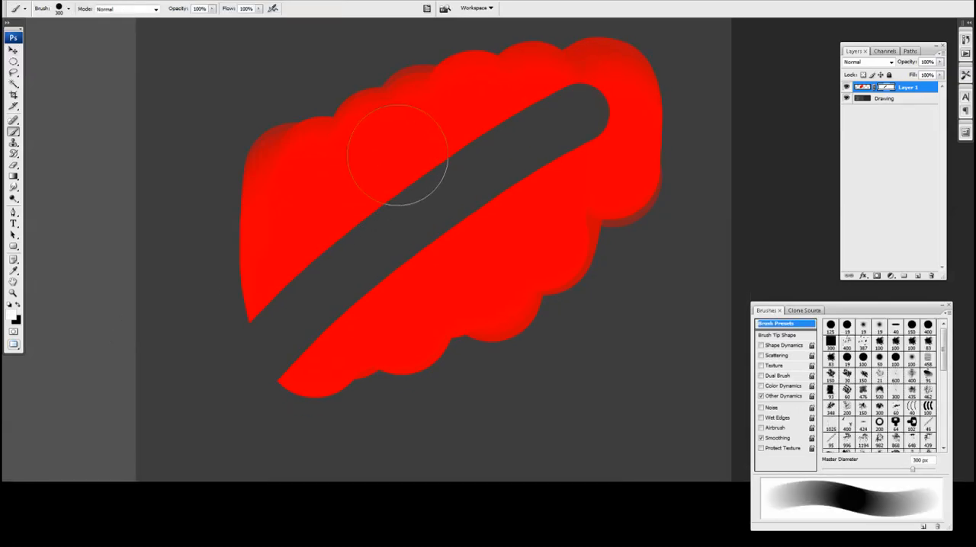
pyautogui.moveTo(432, 122)
pyautogui.mouseDown()
pyautogui.moveTo(405, 206)
pyautogui.moveTo(401, 268)
pyautogui.mouseUp()
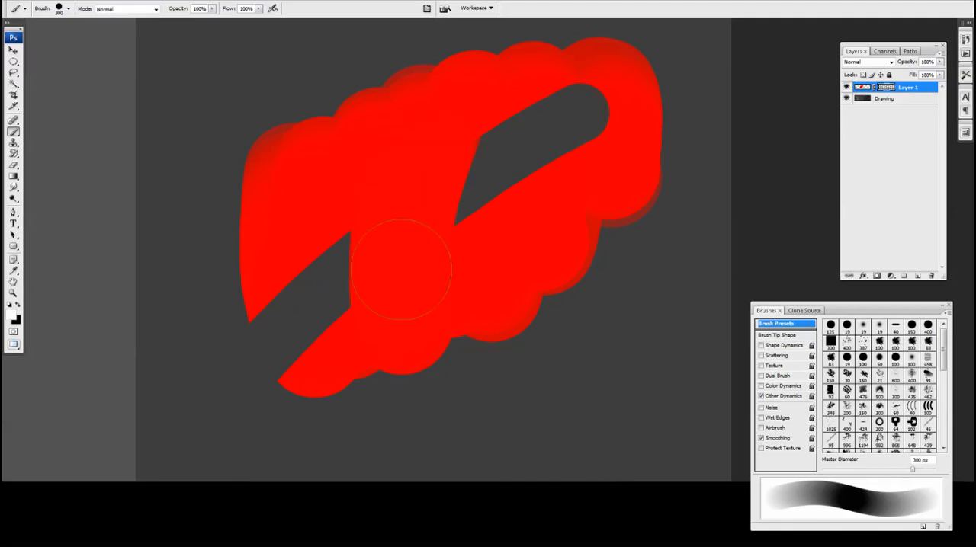
pyautogui.moveTo(370, 174)
pyautogui.mouseDown()
pyautogui.moveTo(318, 285)
pyautogui.moveTo(315, 223)
pyautogui.moveTo(275, 318)
pyautogui.moveTo(515, 116)
pyautogui.moveTo(422, 241)
pyautogui.moveTo(584, 114)
pyautogui.mouseUp()
# Paint three diagonal black strokes on Layer 1's mask with a 150 px brush to hide parts of the red area.
pyautogui.keyDown('shift'); pyautogui.click(886, 88); pyautogui.keyUp('shift')
pyautogui.keyDown('shift'); pyautogui.click(886, 87); pyautogui.keyUp('shift')
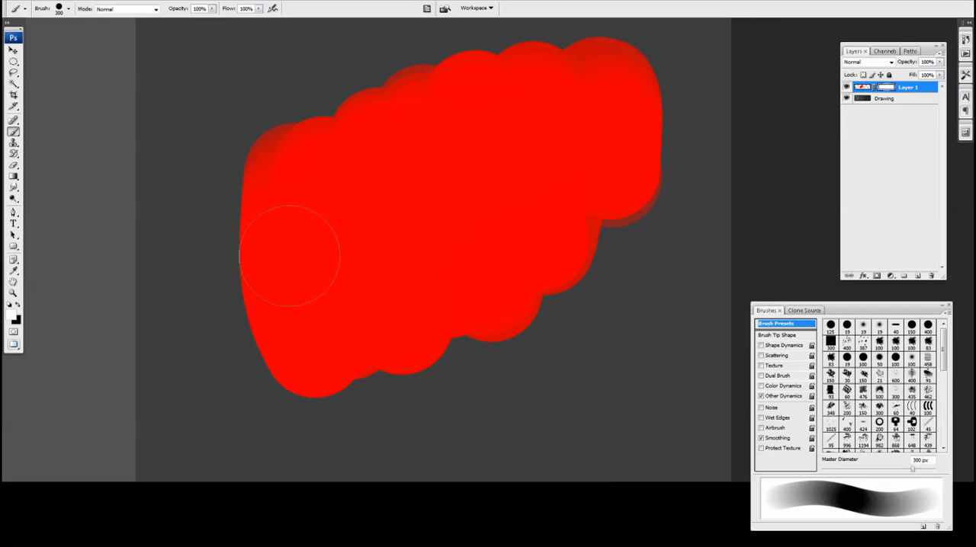
pyautogui.press('x')
pyautogui.press('[')
pyautogui.press('[')
pyautogui.press('[')
pyautogui.moveTo(534, 101); pyautogui.dragTo(354, 309)
pyautogui.moveTo(453, 142); pyautogui.dragTo(305, 263)
pyautogui.moveTo(391, 138); pyautogui.dragTo(245, 229)
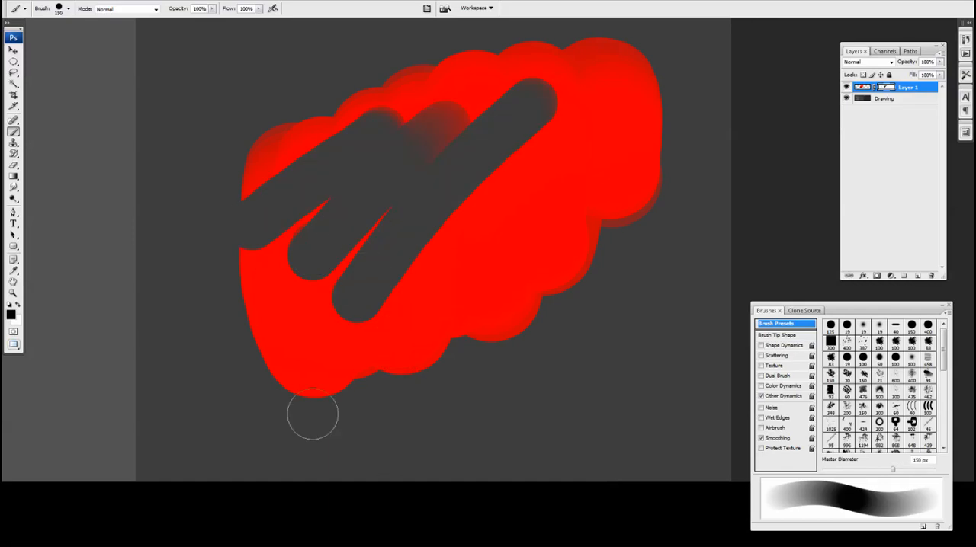
pyautogui.moveTo(493, 262); pyautogui.dragTo(487, 283)
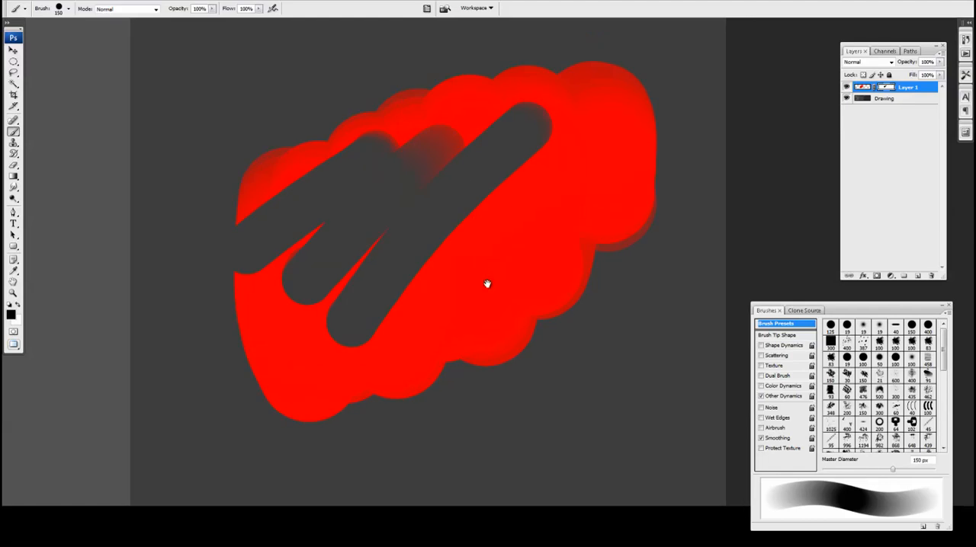
# Move the red paint with its mask, shift it alone with the mask unlinked, move both relinked, and delete Layer 1.
pyautogui.click(863, 88)
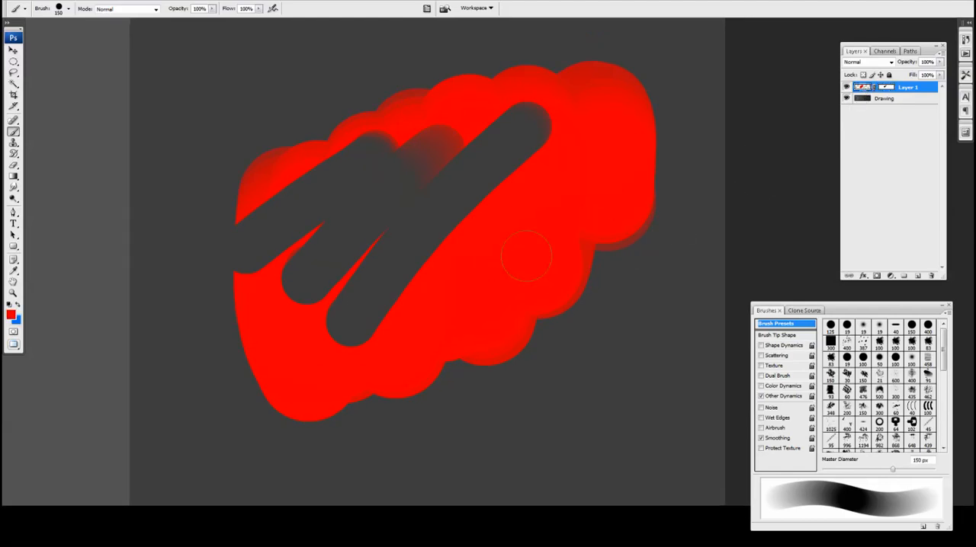
pyautogui.press('v')
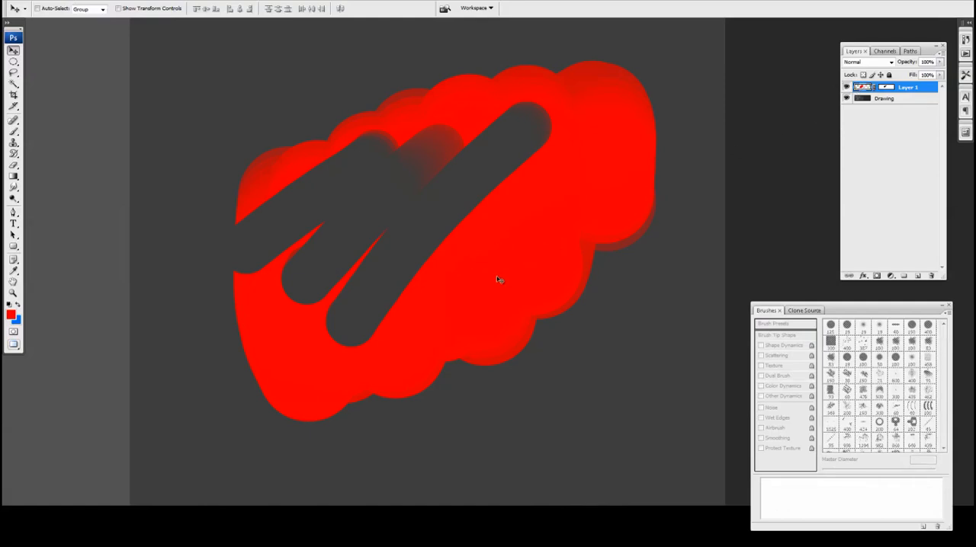
pyautogui.moveTo(499, 279); pyautogui.dragTo(471, 270)
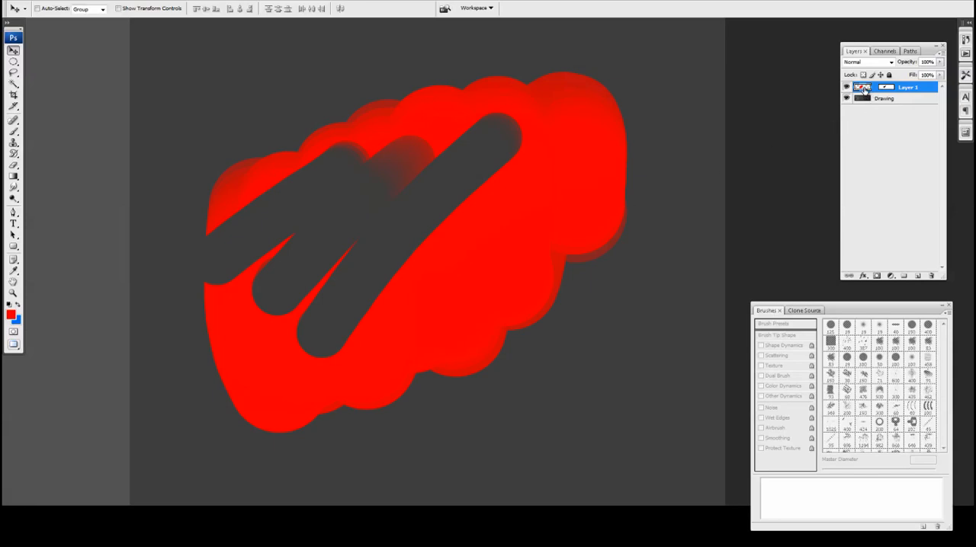
pyautogui.moveTo(519, 247); pyautogui.dragTo(460, 270)
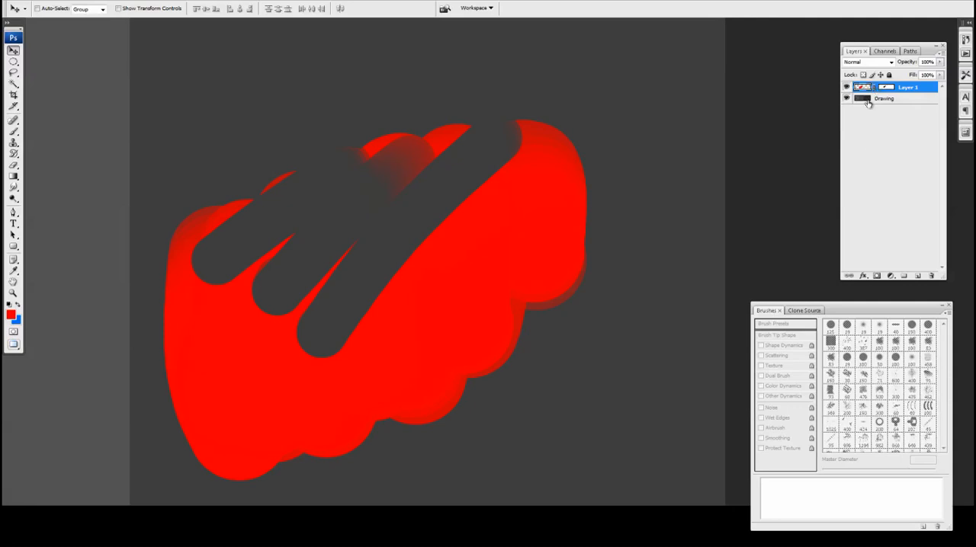
pyautogui.moveTo(502, 272); pyautogui.dragTo(530, 258)
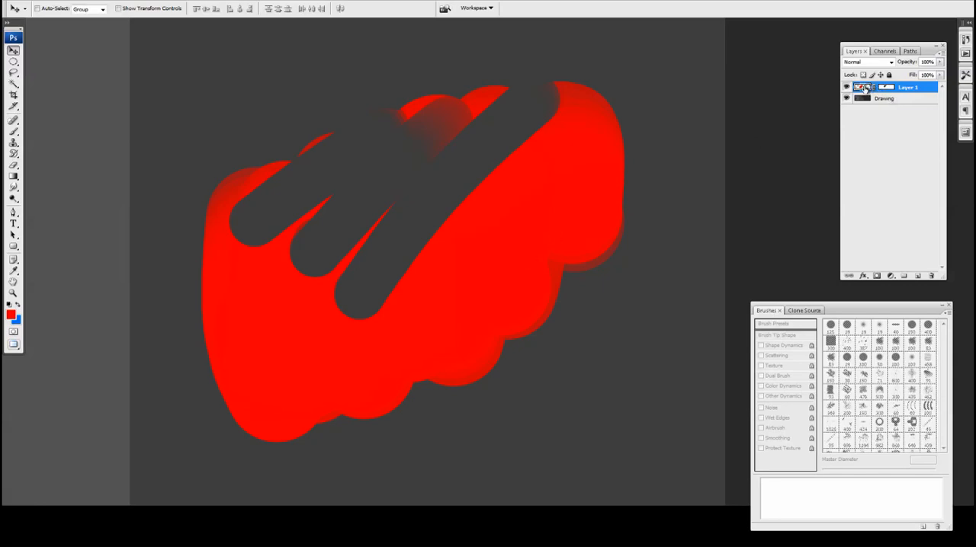
pyautogui.moveTo(864, 89)
pyautogui.mouseDown()
pyautogui.moveTo(898, 261)
pyautogui.moveTo(930, 276)
pyautogui.mouseUp()
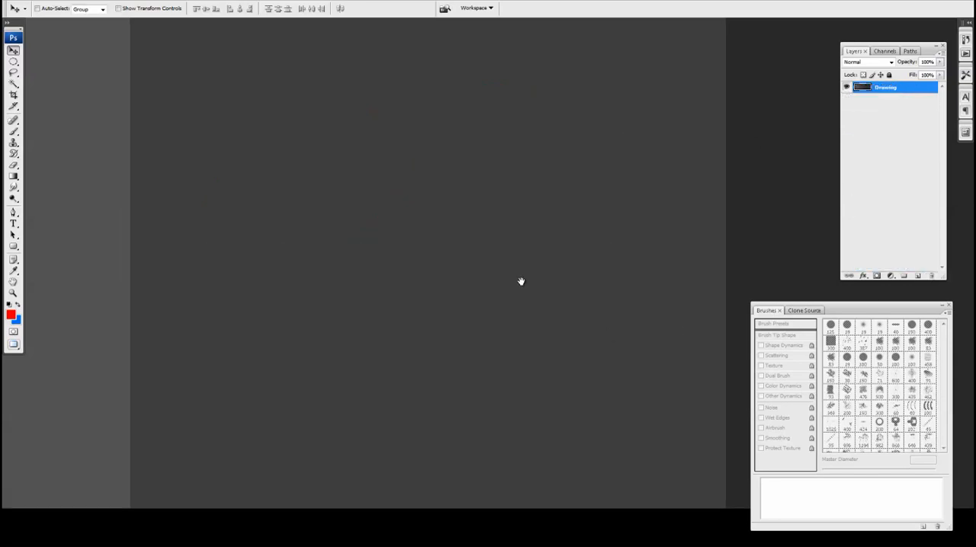
# Create a new layer above Drawing and paint a solid red oval spot with the 150 px brush.
pyautogui.click(918, 276)
pyautogui.press('b')
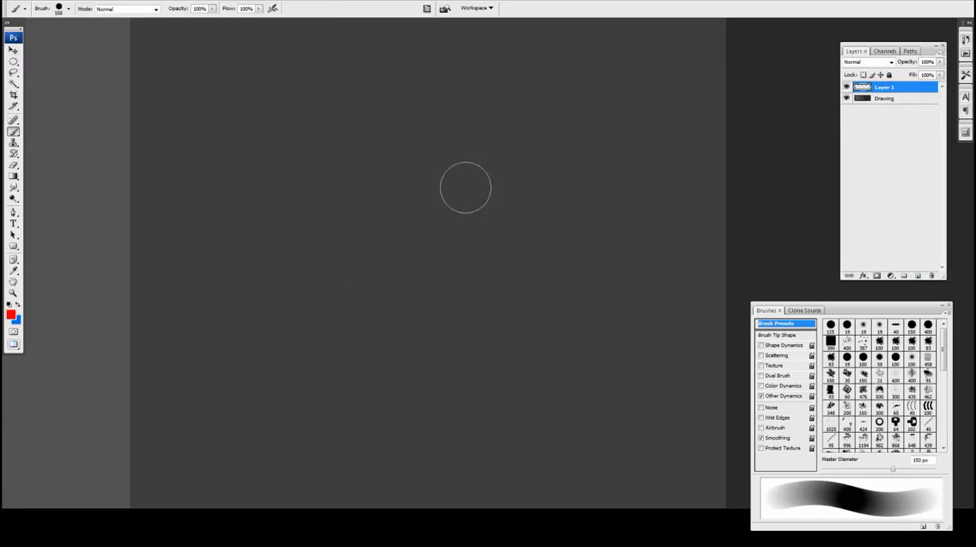
pyautogui.moveTo(427, 229)
pyautogui.mouseDown()
pyautogui.moveTo(461, 187)
pyautogui.moveTo(480, 198)
pyautogui.moveTo(457, 240)
pyautogui.mouseUp()
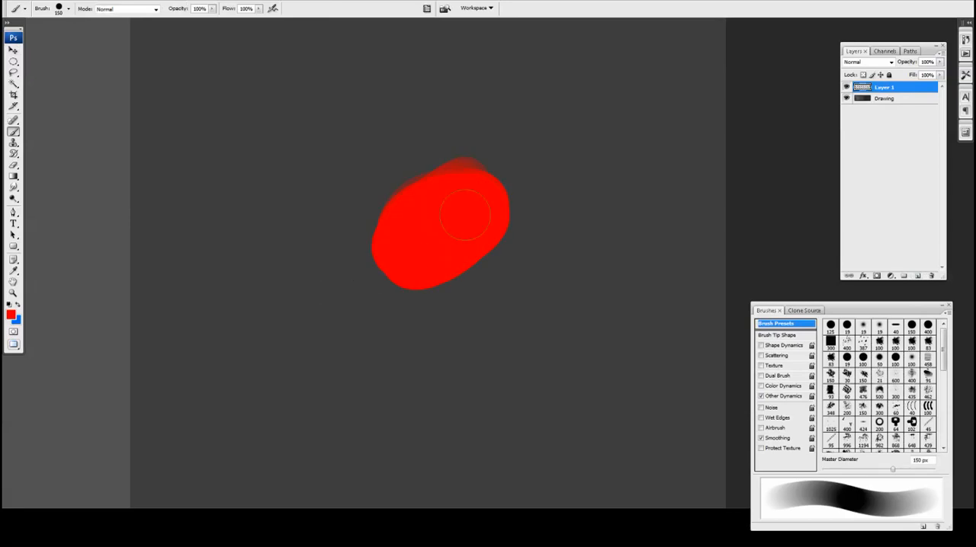
# Create a new layer above Layer 1 and give it a mask made from the outline of the red shape.
pyautogui.click(918, 276)
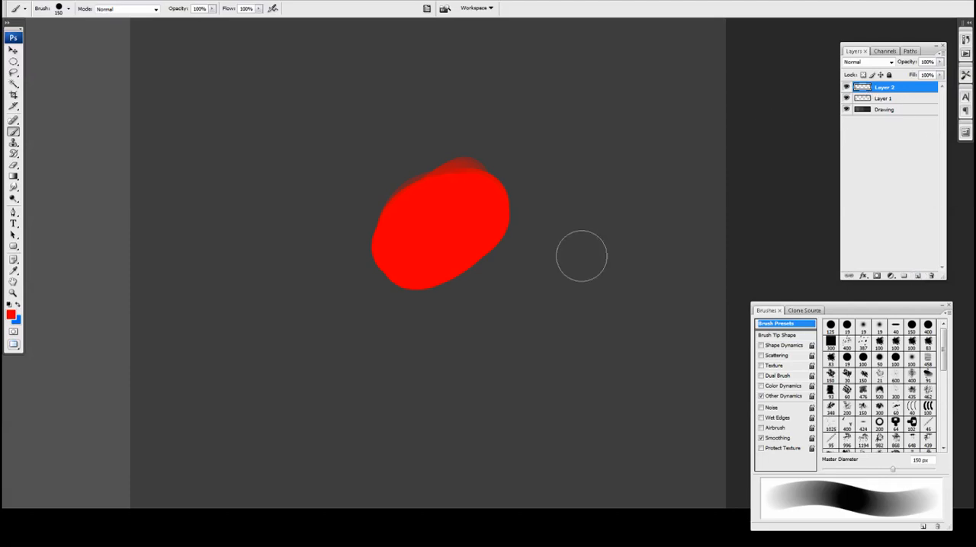
pyautogui.press('v')
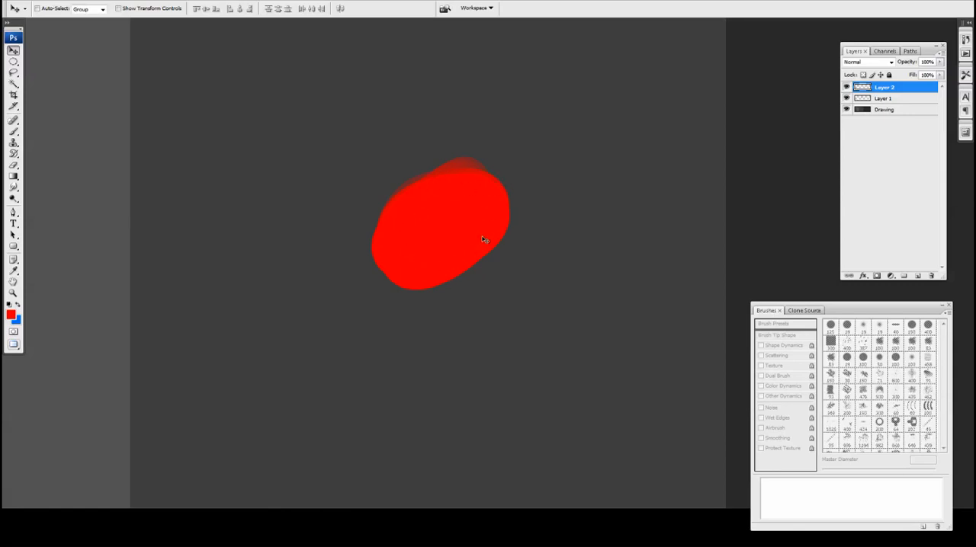
pyautogui.click(847, 88)
pyautogui.click(846, 88)
pyautogui.keyDown('ctrl'); pyautogui.click(863, 99); pyautogui.keyUp('ctrl')
pyautogui.click(468, 164)
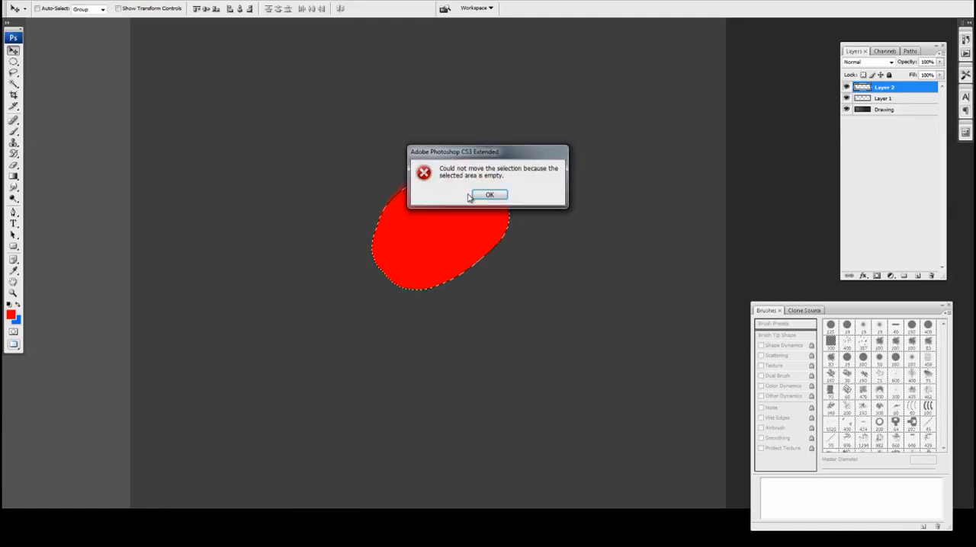
pyautogui.click(473, 196)
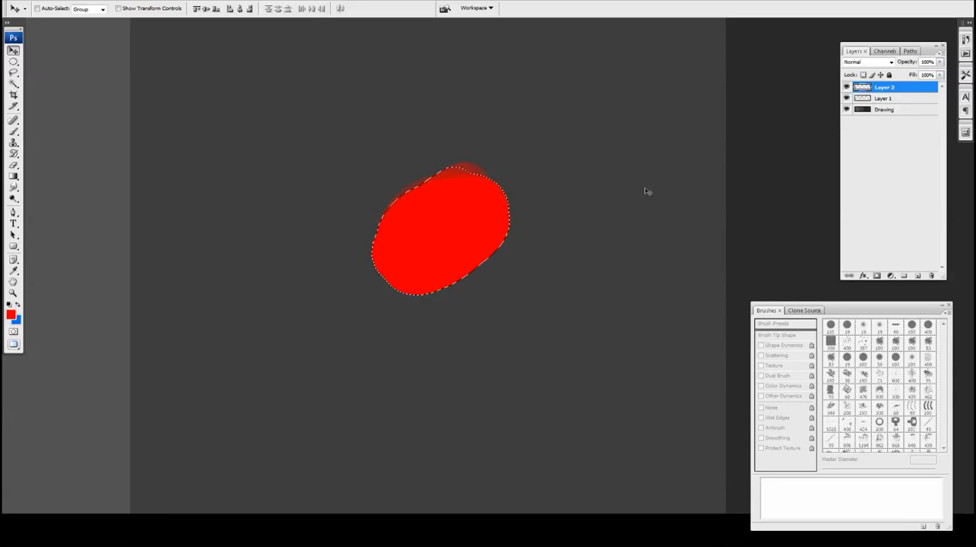
pyautogui.click(877, 275)
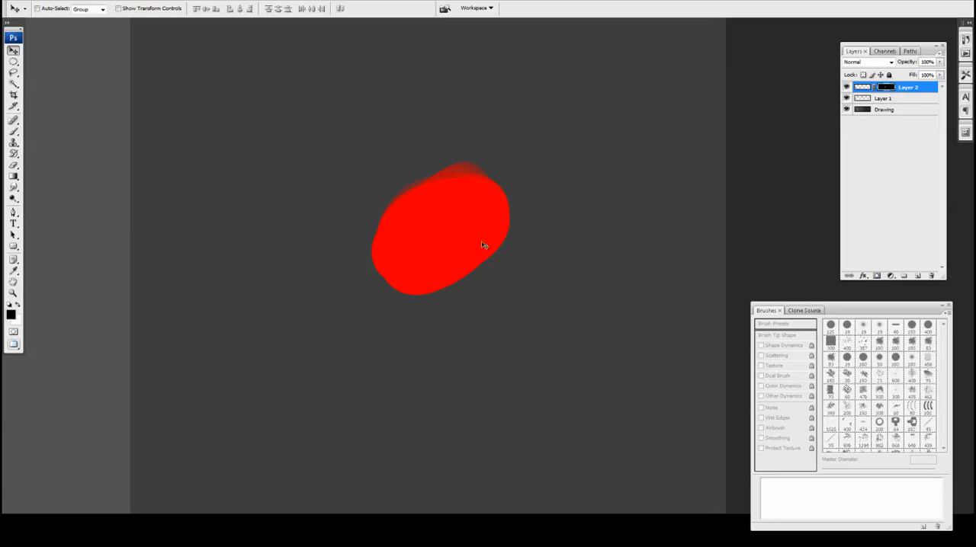
# Paint overlapping blue diagonal strokes on Layer 2's paint area, not its mask, with the 150 px brush across most of the red shape.
pyautogui.click(864, 89)
pyautogui.click(862, 89)
pyautogui.click(888, 89)
pyautogui.click(862, 89)
pyautogui.press('b')
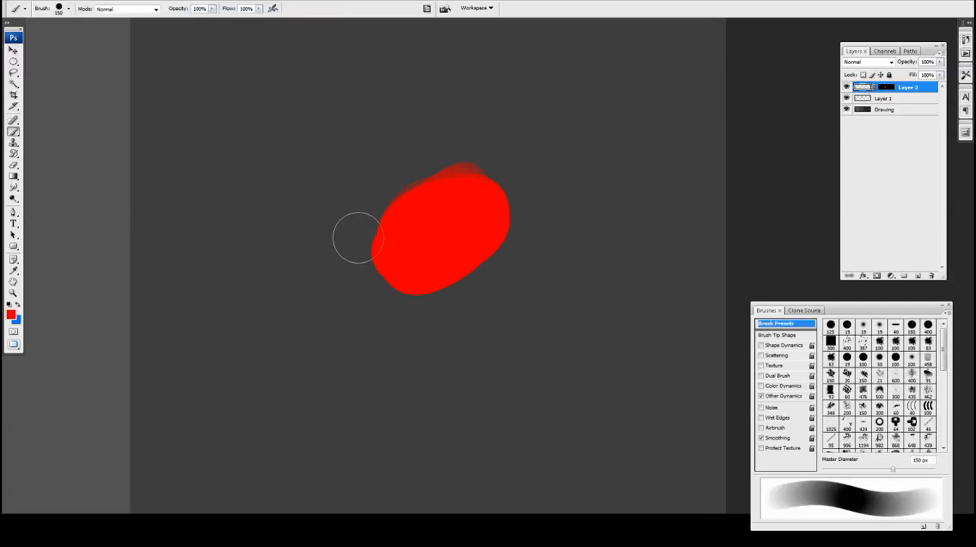
pyautogui.press('x')
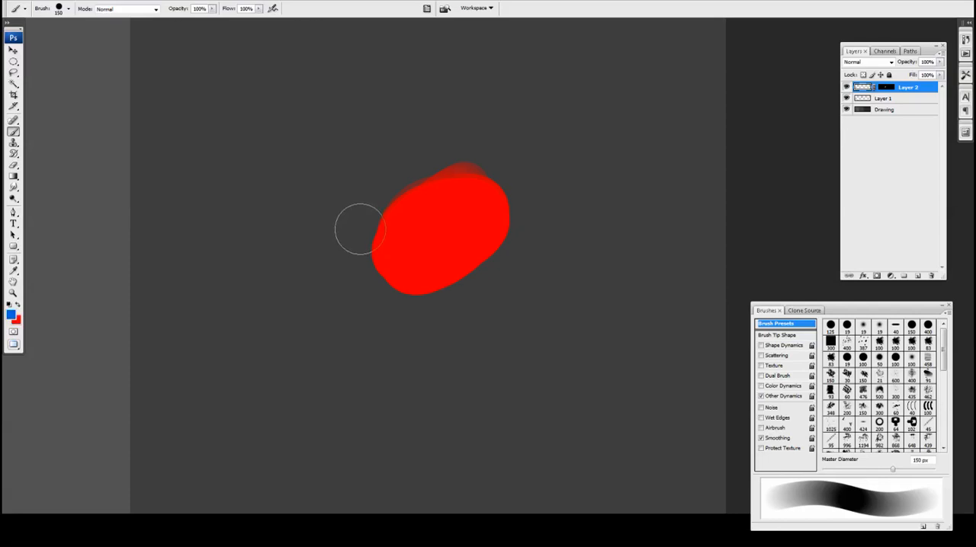
pyautogui.moveTo(508, 133); pyautogui.dragTo(344, 304)
pyautogui.moveTo(515, 151); pyautogui.dragTo(358, 327)
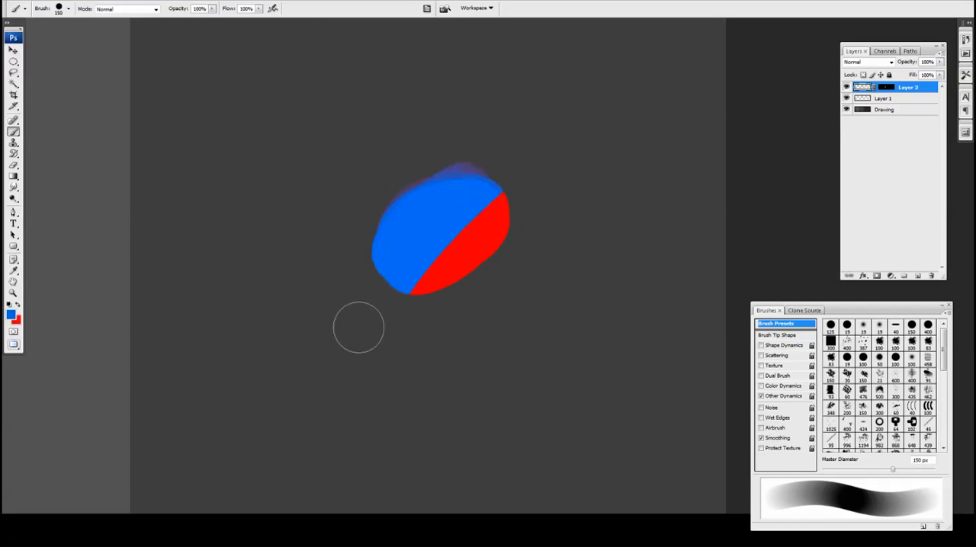
pyautogui.moveTo(518, 168); pyautogui.dragTo(390, 322)
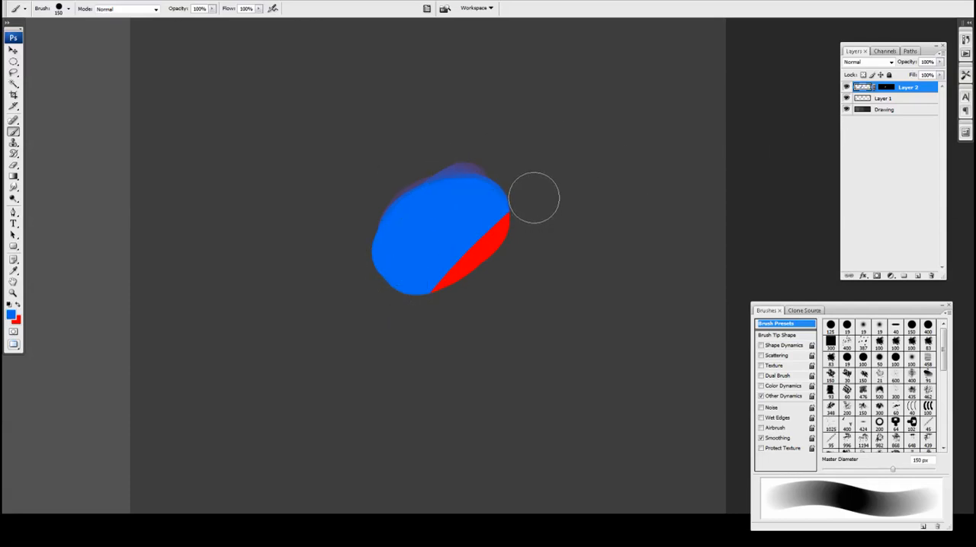
pyautogui.moveTo(367, 133); pyautogui.dragTo(528, 314)
# Paint white on Layer 2's mask along the shape's faded upper edge to reveal more of the blue there.
pyautogui.press('v')
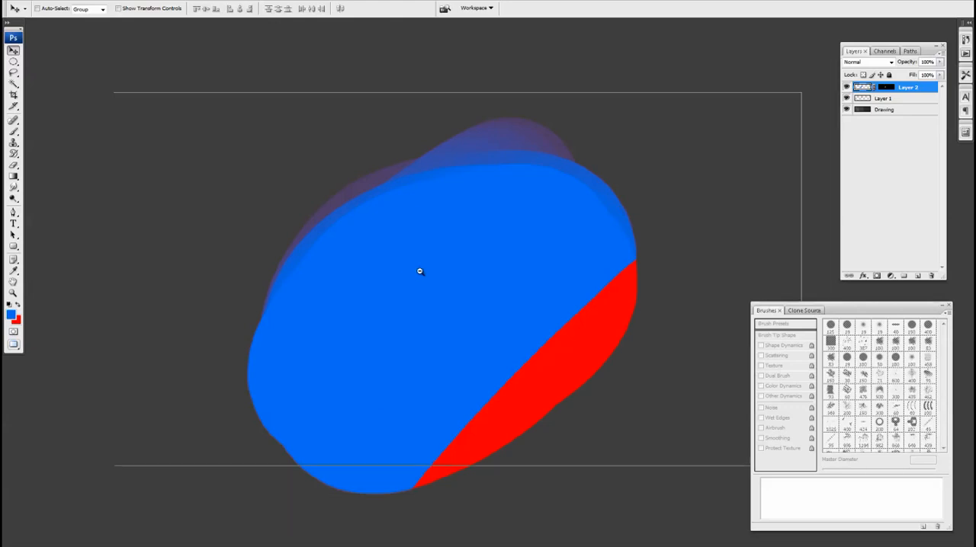
pyautogui.scroll(-3, 415, 278)
pyautogui.moveTo(414, 337); pyautogui.dragTo(414, 310)
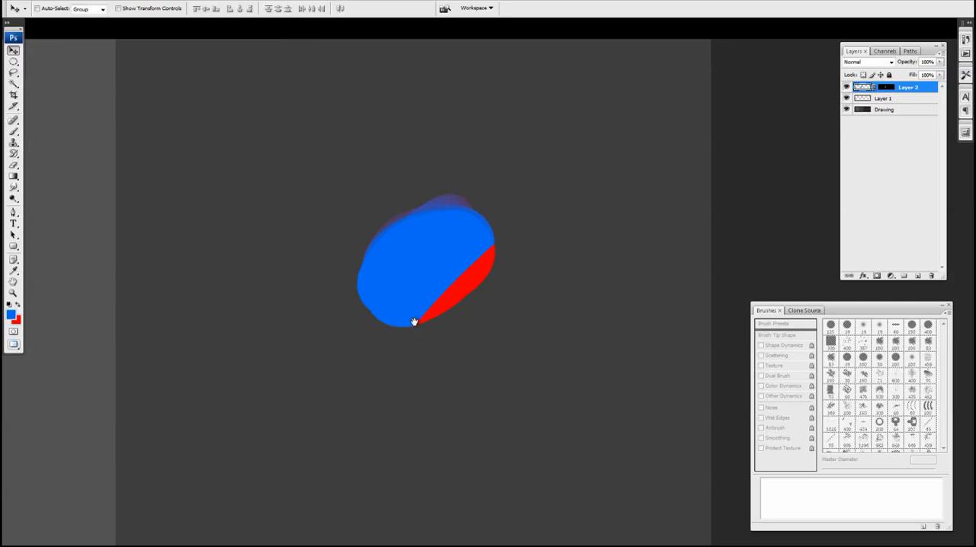
pyautogui.scroll(2, 420, 318)
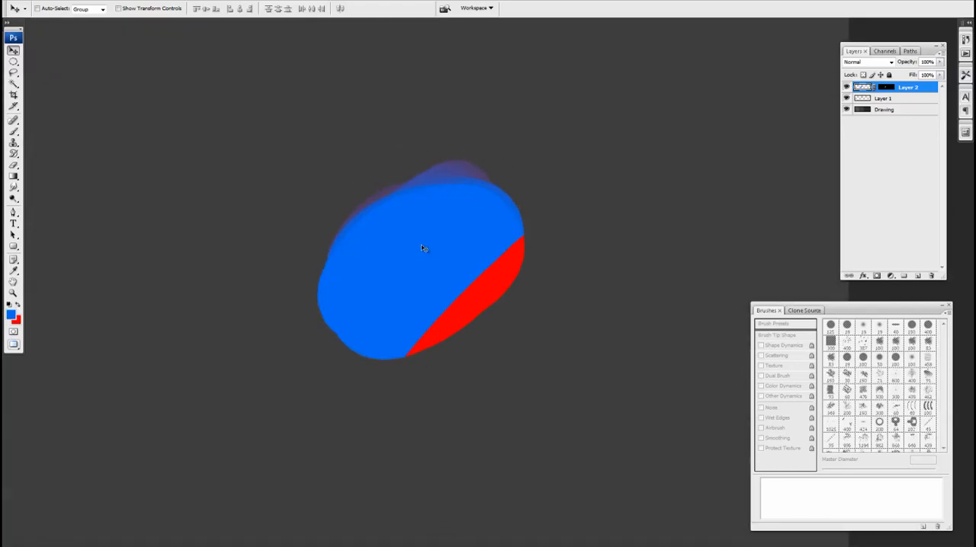
pyautogui.click(886, 88)
pyautogui.press('x')
pyautogui.press('b')
pyautogui.moveTo(446, 191)
pyautogui.mouseDown()
pyautogui.moveTo(406, 227)
pyautogui.moveTo(411, 220)
pyautogui.moveTo(367, 263)
pyautogui.moveTo(405, 223)
pyautogui.moveTo(362, 288)
pyautogui.moveTo(454, 201)
pyautogui.mouseUp()
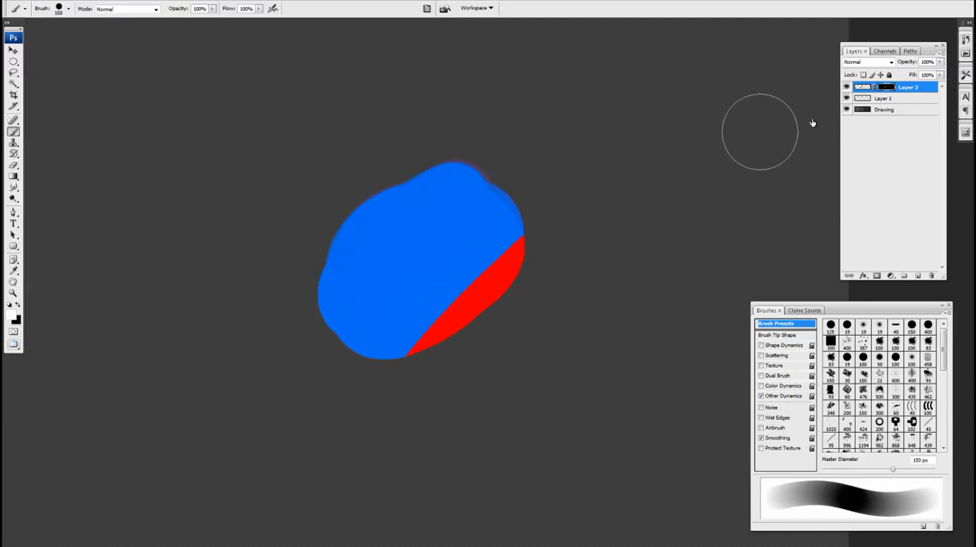
# Target Layer 2's paint instead of its mask, and delete Layer 2 together with its mask.
pyautogui.click(862, 87)
pyautogui.moveTo(440, 292); pyautogui.dragTo(455, 279)
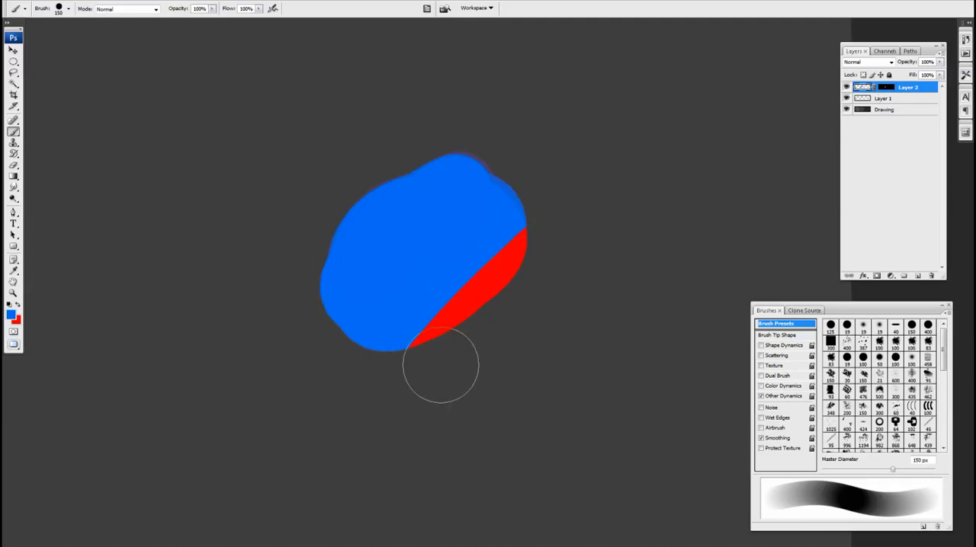
pyautogui.moveTo(512, 338); pyautogui.dragTo(491, 320)
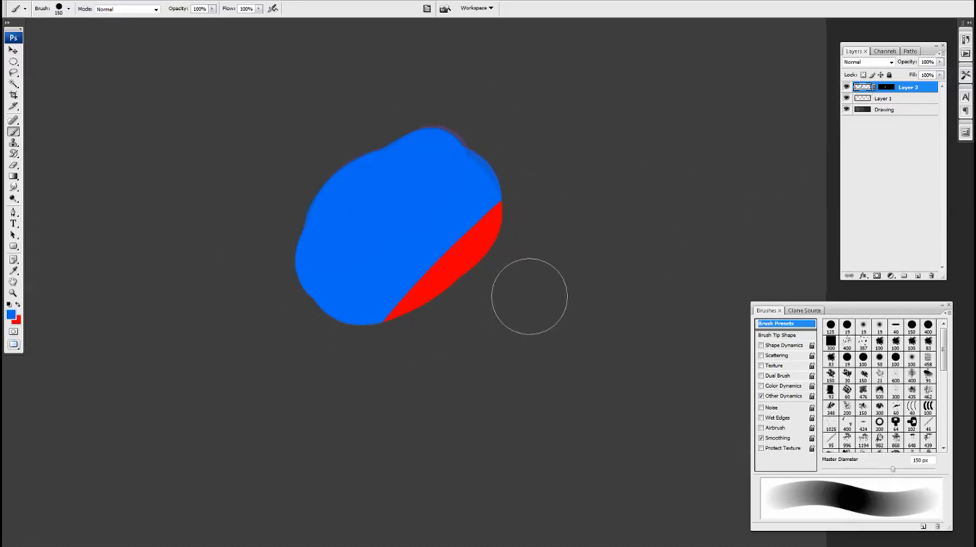
pyautogui.moveTo(866, 87)
pyautogui.mouseDown()
pyautogui.moveTo(892, 267)
pyautogui.moveTo(930, 276)
pyautogui.mouseUp()
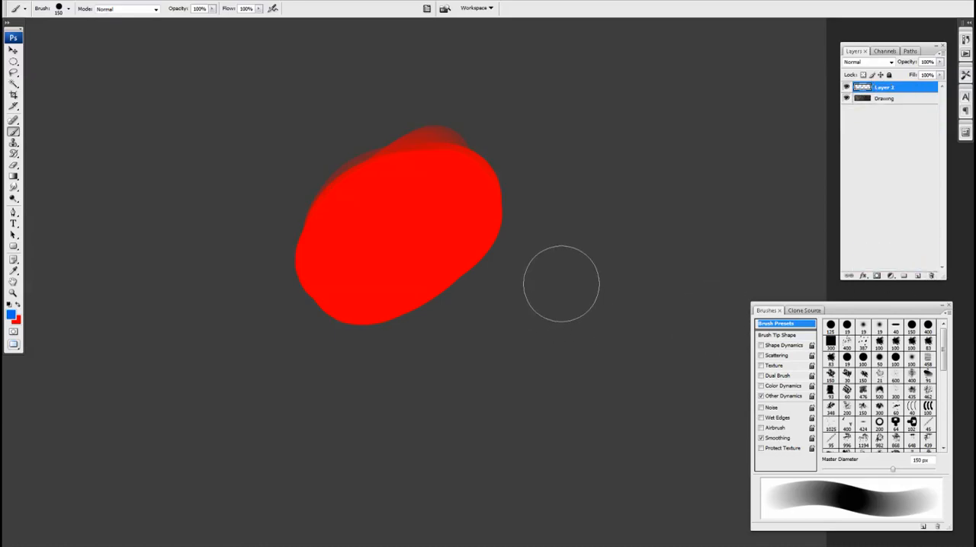
# Toggle Layer 1's visibility off and on to compare the canvas with and without the red shape.
pyautogui.click(846, 87)
pyautogui.click(845, 88)
pyautogui.click(845, 88)
pyautogui.click(845, 88)
# Create a new layer above Layer 1 and clip it to Layer 1 as a clipping mask.
pyautogui.click(918, 276)
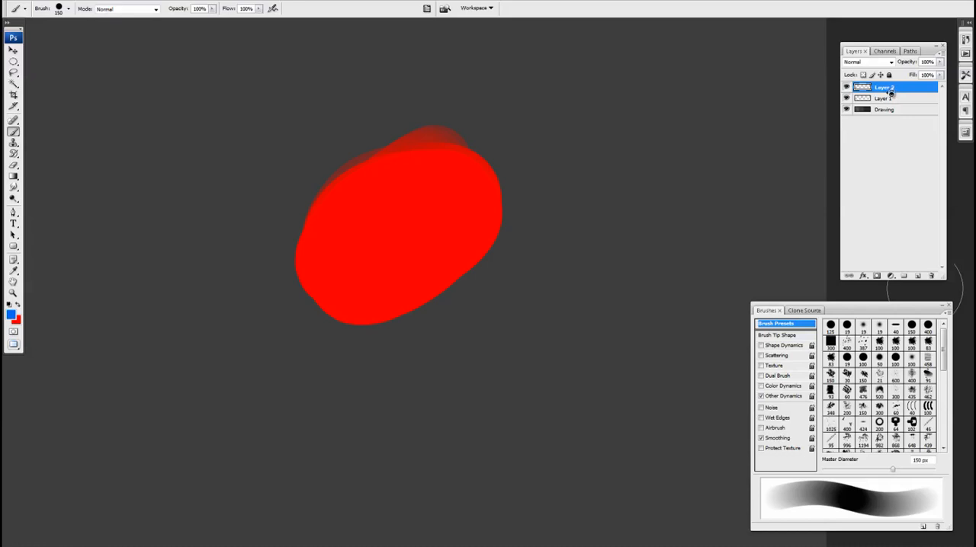
pyautogui.moveTo(891, 96); pyautogui.dragTo(874, 89)
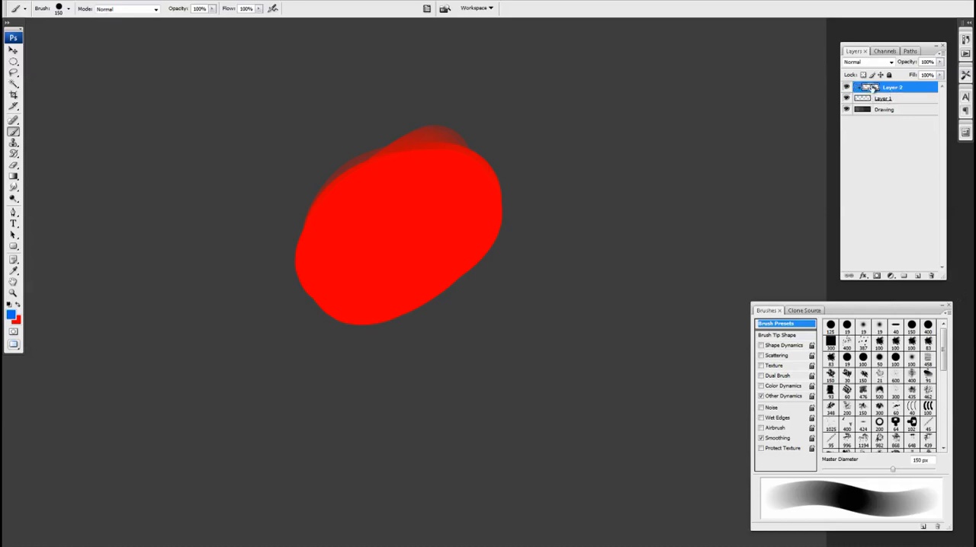
pyautogui.click(865, 99)
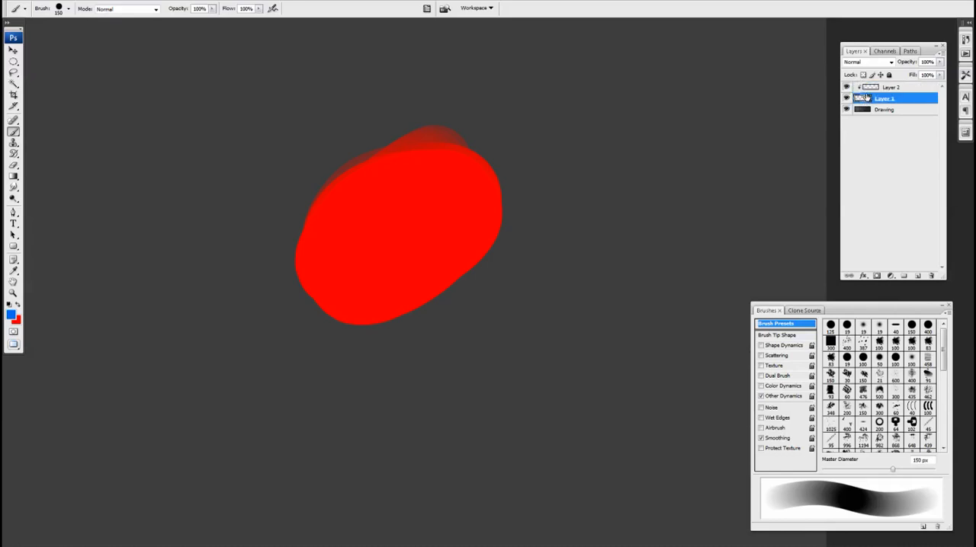
pyautogui.click(870, 90)
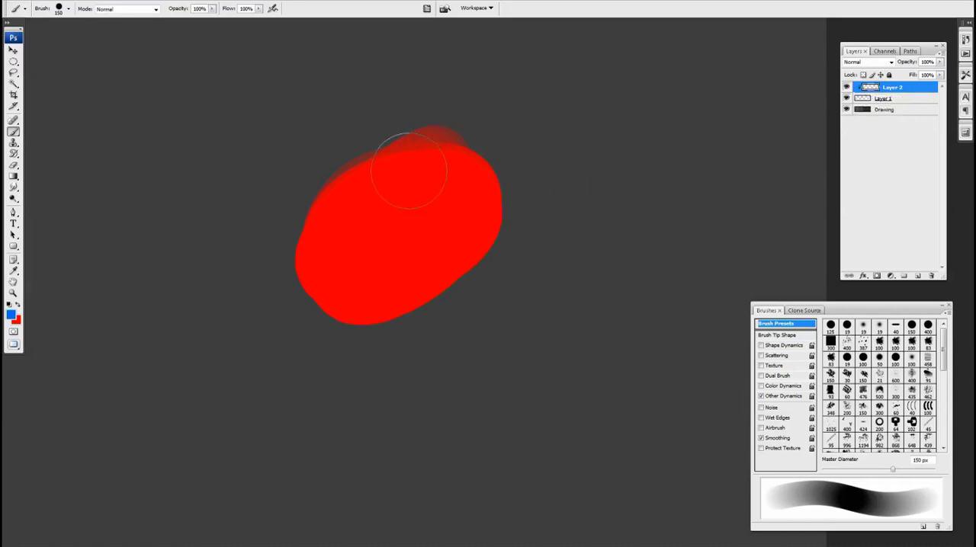
pyautogui.press('v')
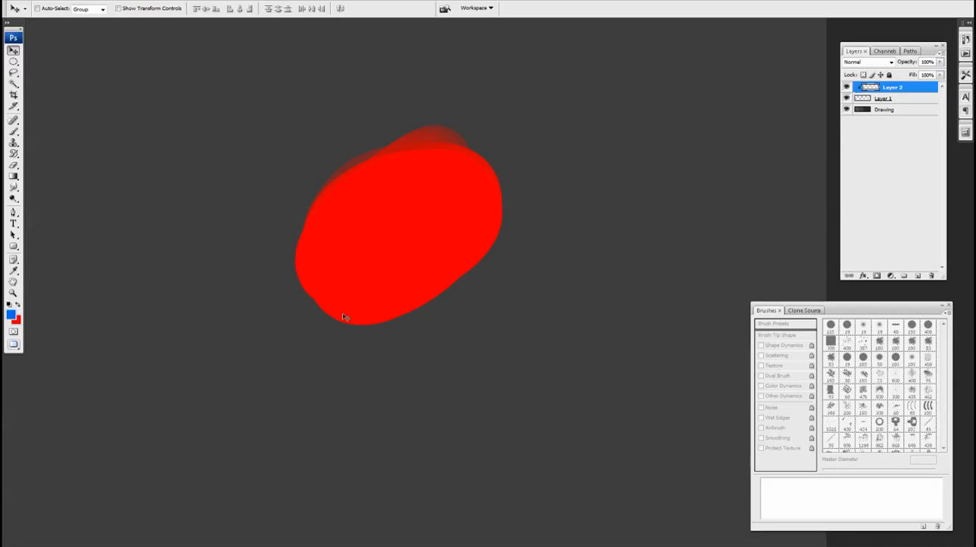
pyautogui.click(867, 100)
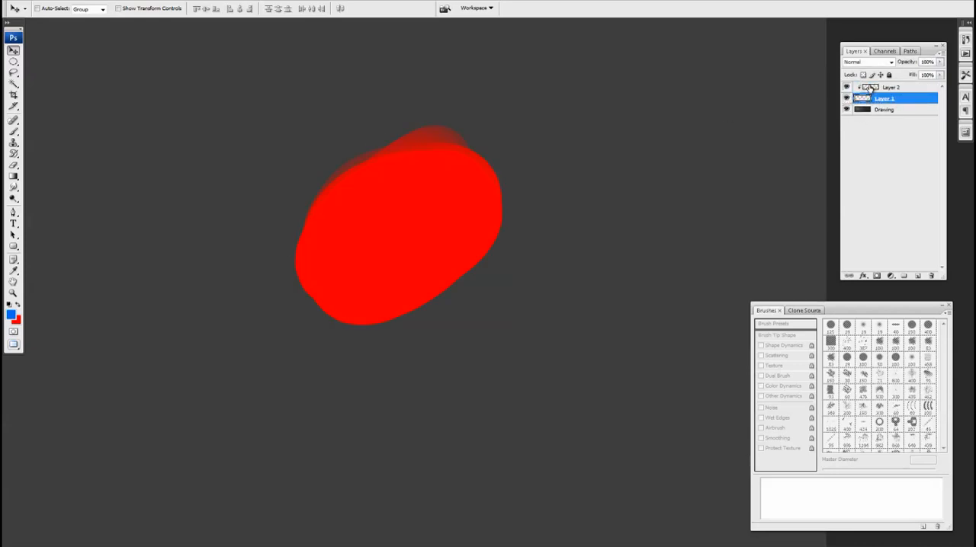
pyautogui.click(877, 88)
# Add three more layers above Layer 2 and clip all of them to Layer 1.
pyautogui.click(918, 276)
pyautogui.click(917, 276)
pyautogui.click(918, 276)
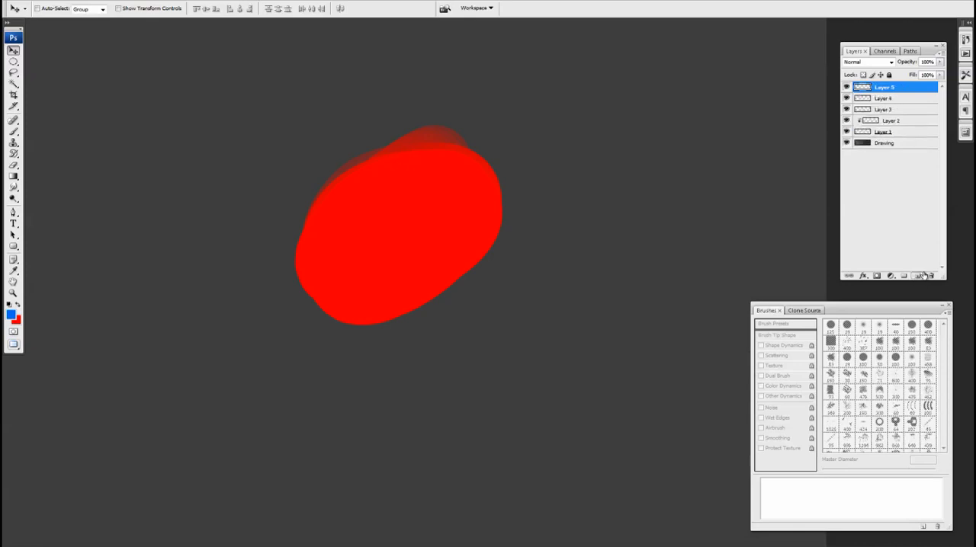
pyautogui.keyDown('alt'); pyautogui.click(892, 115); pyautogui.keyUp('alt')
pyautogui.keyDown('alt'); pyautogui.click(894, 103); pyautogui.keyUp('alt')
pyautogui.keyDown('alt'); pyautogui.click(896, 92); pyautogui.keyUp('alt')
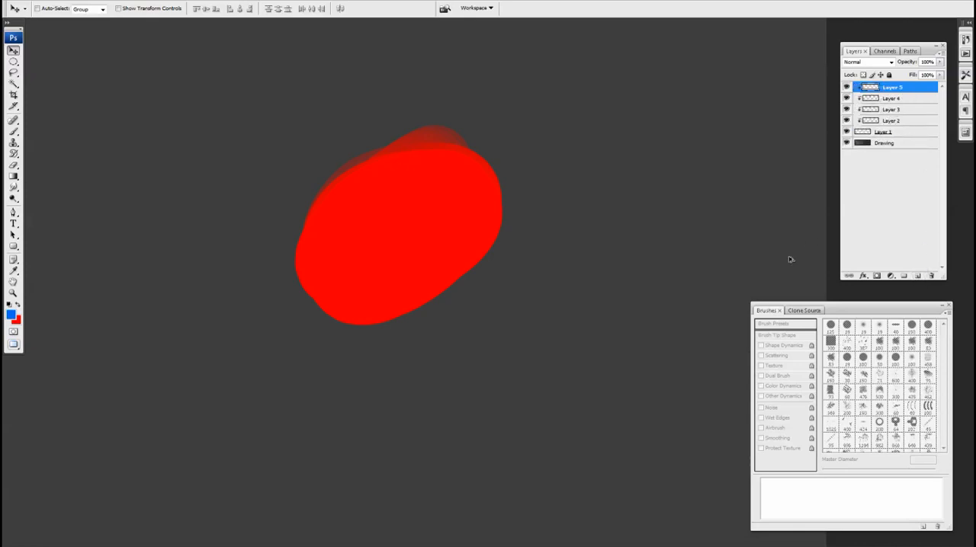
# Paint a blue stroke on clipped Layer 2 down the left side of the red shape with the 150 px brush.
pyautogui.click(870, 122)
pyautogui.press('b')
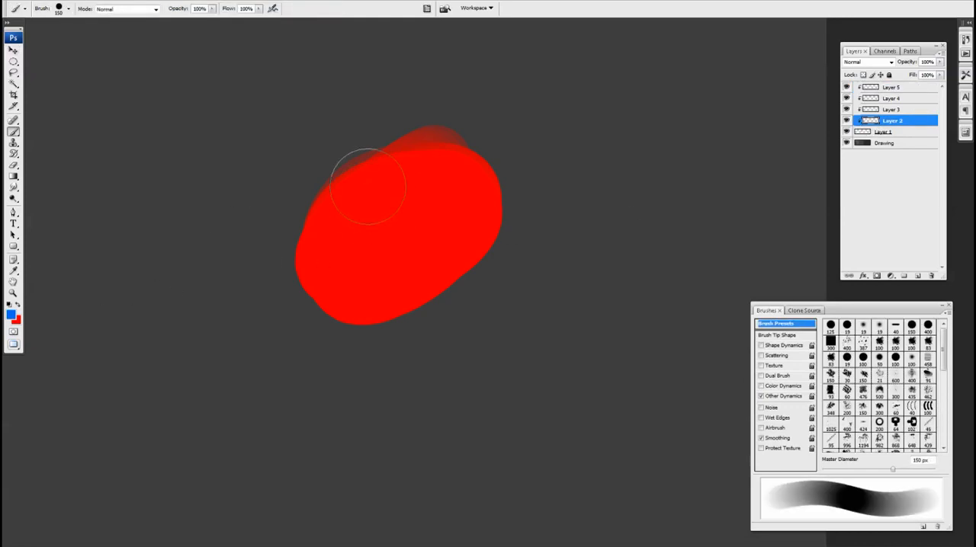
pyautogui.moveTo(370, 185); pyautogui.dragTo(316, 316)
# Set the foreground colour to green #36ff00 and paint a diagonal stroke on Layer 3 across the shape's upper part.
pyautogui.click(878, 111)
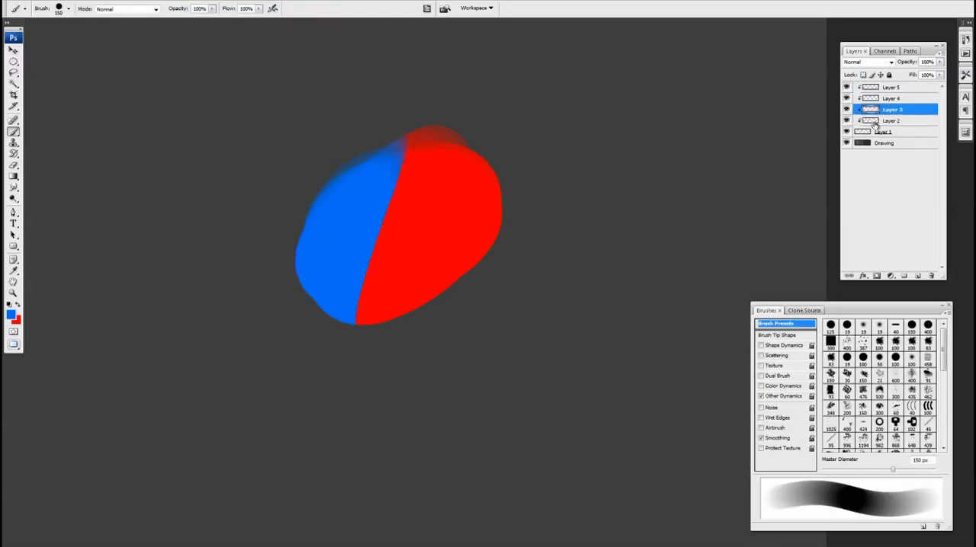
pyautogui.click(11, 314)
pyautogui.moveTo(622, 300); pyautogui.dragTo(619, 356)
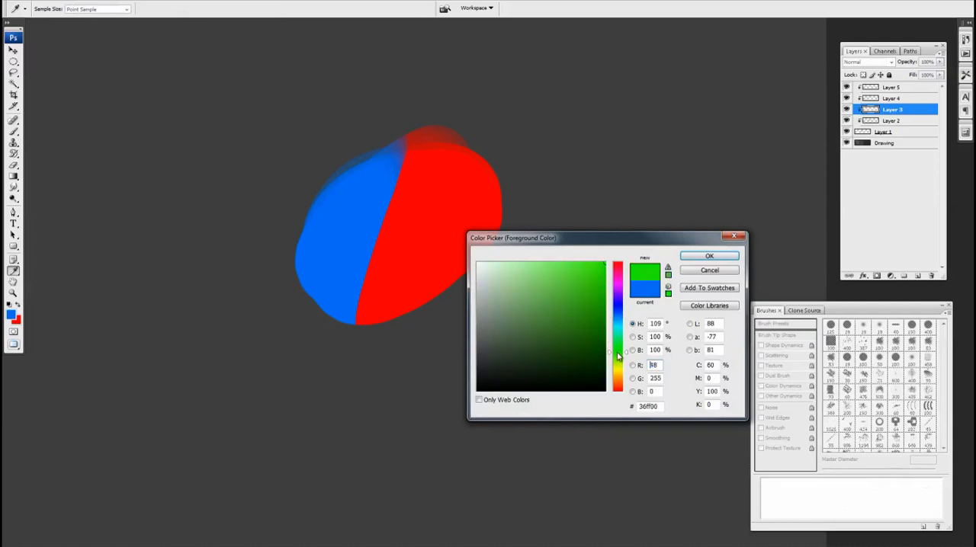
pyautogui.click(708, 256)
pyautogui.moveTo(457, 135); pyautogui.dragTo(256, 267)
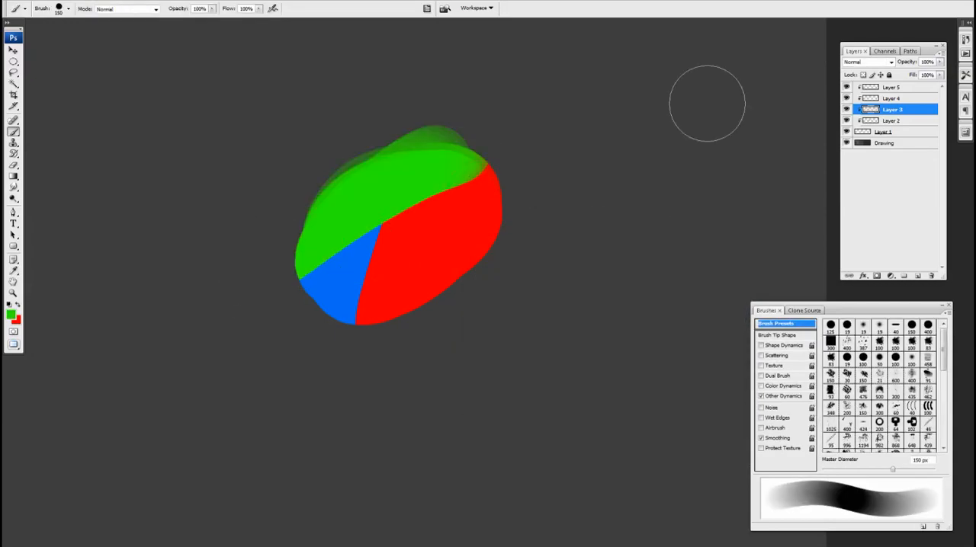
# Set the foreground colour to yellow #ffea00 and paint on Layer 4, replacing a first diagonal stroke with one across the shape's right side.
pyautogui.click(873, 101)
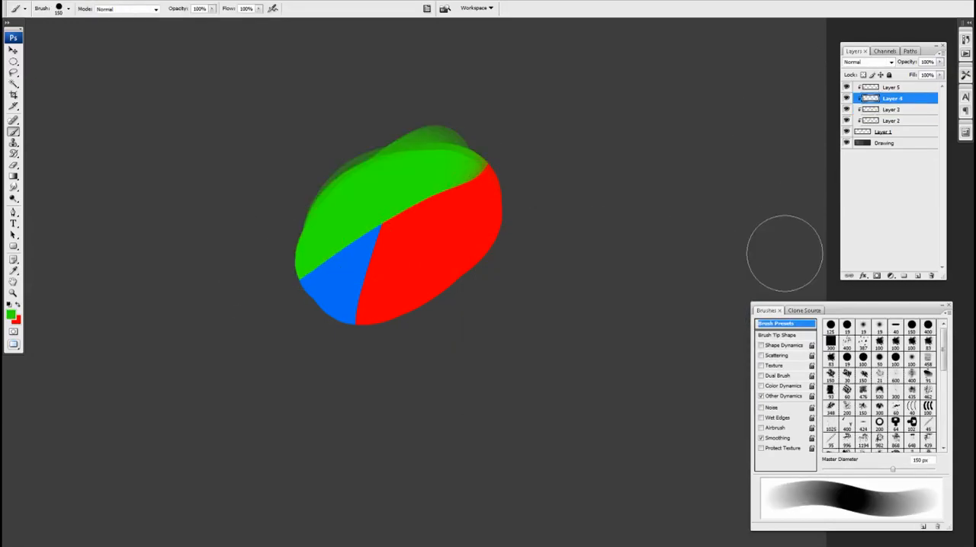
pyautogui.click(10, 313)
pyautogui.moveTo(616, 345); pyautogui.dragTo(616, 372)
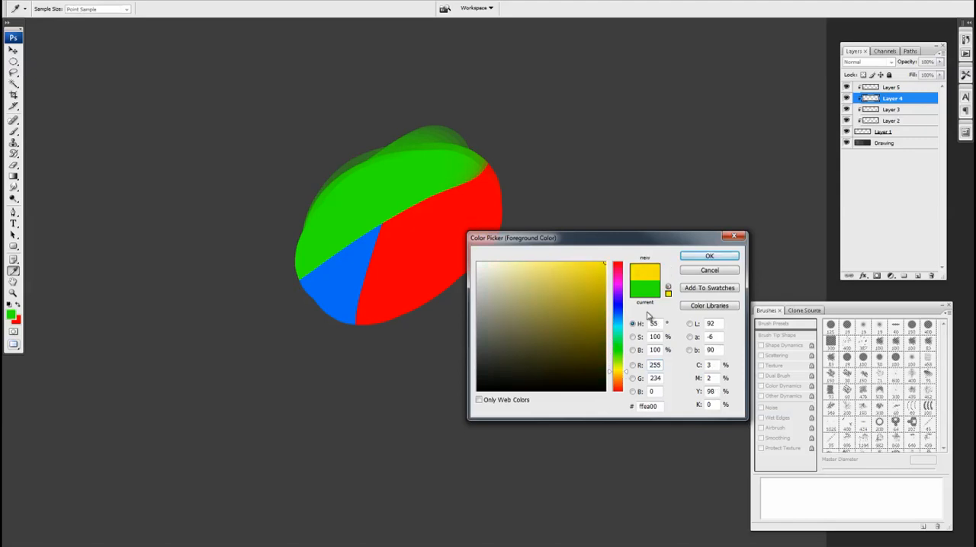
pyautogui.click(709, 257)
pyautogui.moveTo(432, 179); pyautogui.dragTo(371, 286)
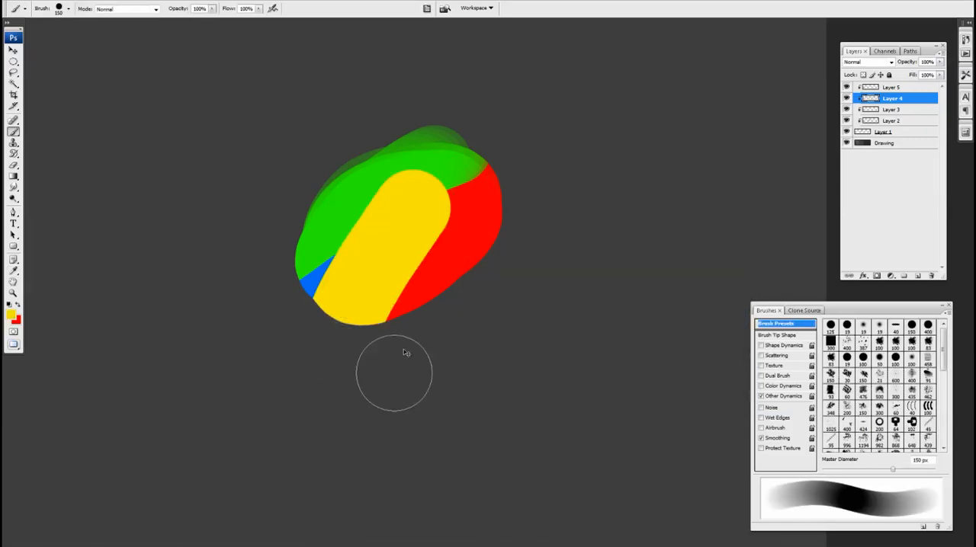
pyautogui.hotkey('ctrl', 'z')
pyautogui.moveTo(411, 200); pyautogui.dragTo(461, 217)
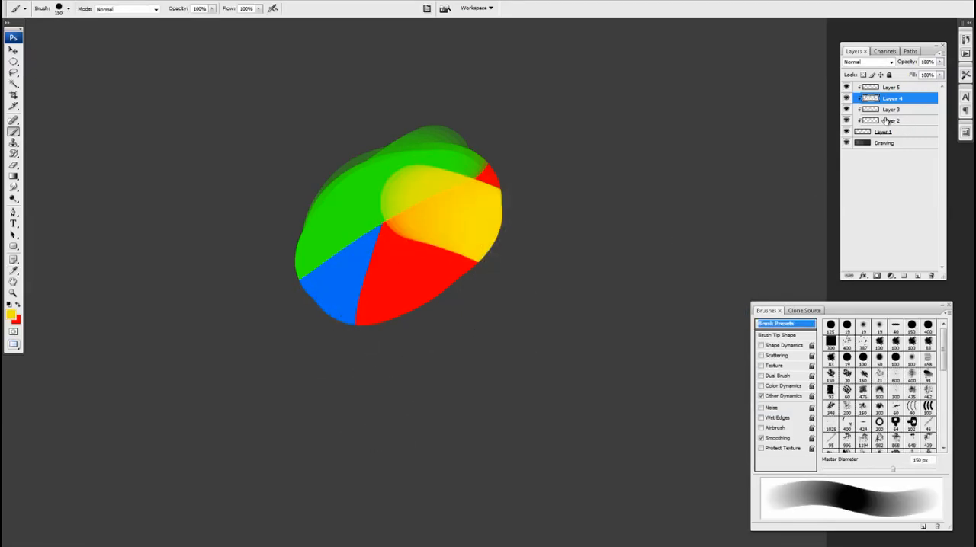
# Toggle the visibility of Layers 4, 3, 2 and base Layer 1 in turn to examine how each affects the clipped stack.
pyautogui.click(846, 98)
pyautogui.click(847, 98)
pyautogui.click(846, 110)
pyautogui.click(847, 110)
pyautogui.click(847, 120)
pyautogui.click(846, 121)
pyautogui.click(847, 132)
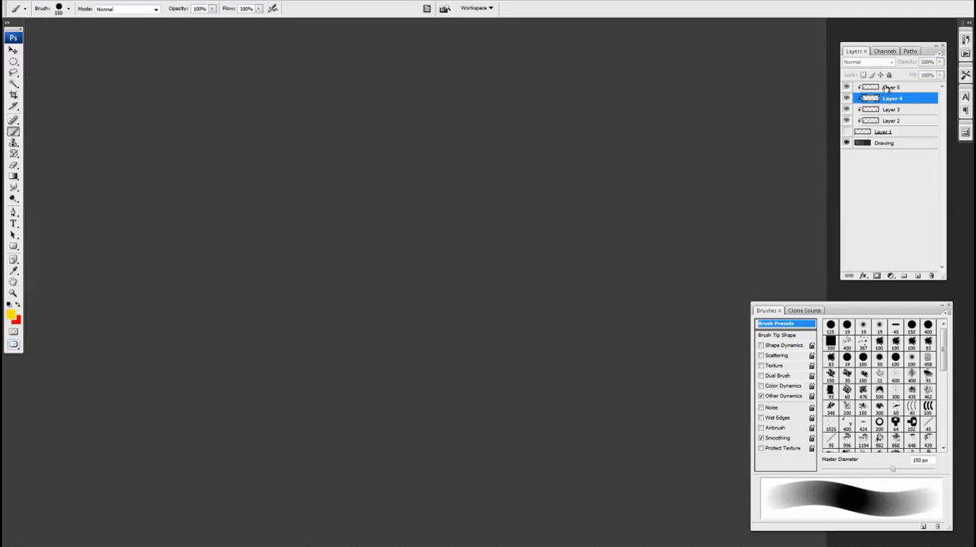
pyautogui.click(847, 133)
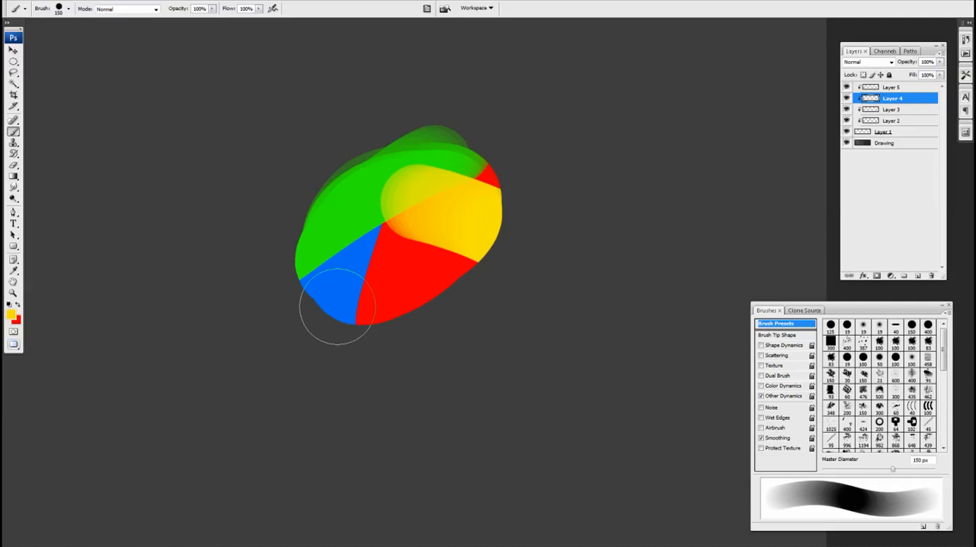
# Delete the extra clipped Layers 3, 4 and 5, keeping Layer 2 clipped to Layer 1.
pyautogui.moveTo(451, 277); pyautogui.dragTo(465, 297)
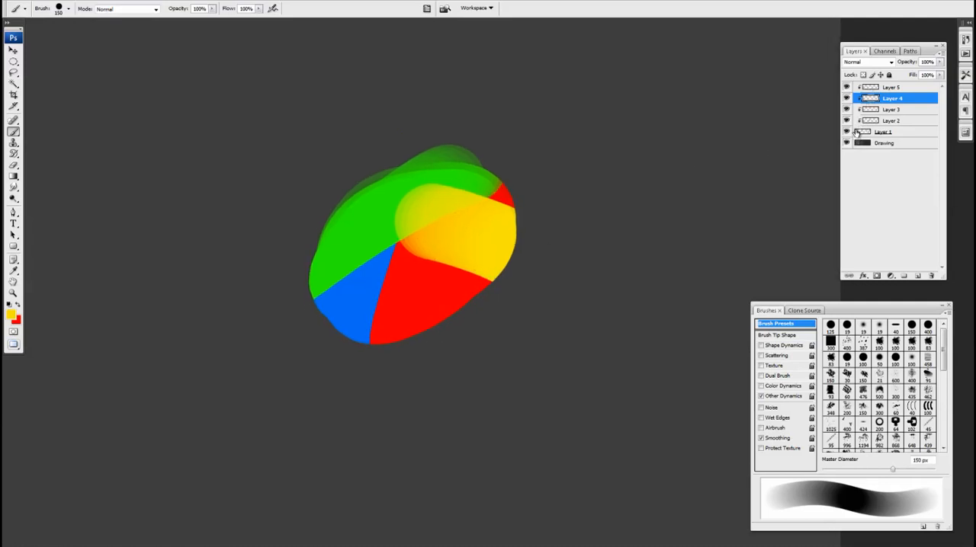
pyautogui.click(875, 90)
pyautogui.keyDown('shift'); pyautogui.click(875, 113); pyautogui.keyUp('shift')
pyautogui.moveTo(885, 115); pyautogui.dragTo(929, 278)
# Paint blue on clipped Layer 2 along the upper part of the red shape with the 150 px brush.
pyautogui.keyDown('alt'); pyautogui.click(386, 226); pyautogui.keyUp('alt')
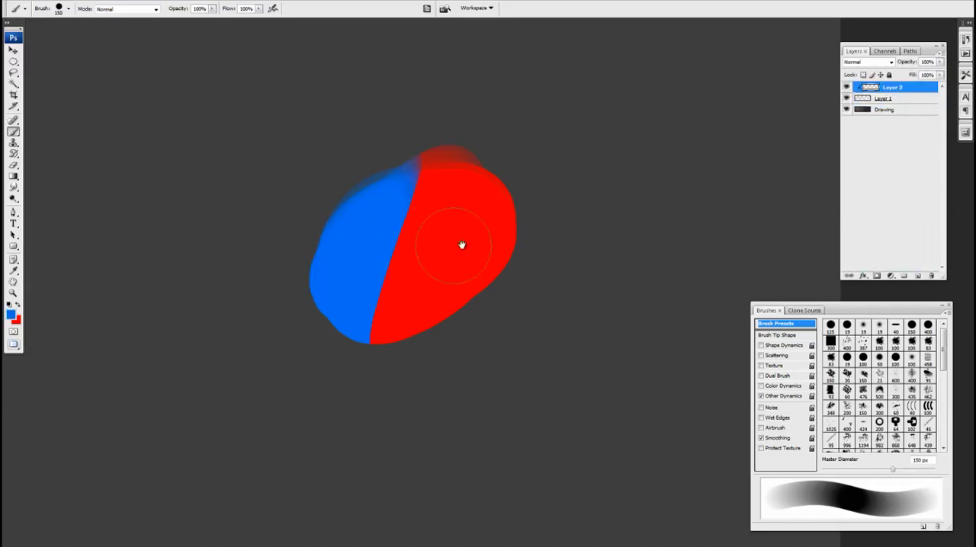
pyautogui.moveTo(509, 235); pyautogui.dragTo(508, 243)
pyautogui.moveTo(375, 224); pyautogui.dragTo(464, 175)
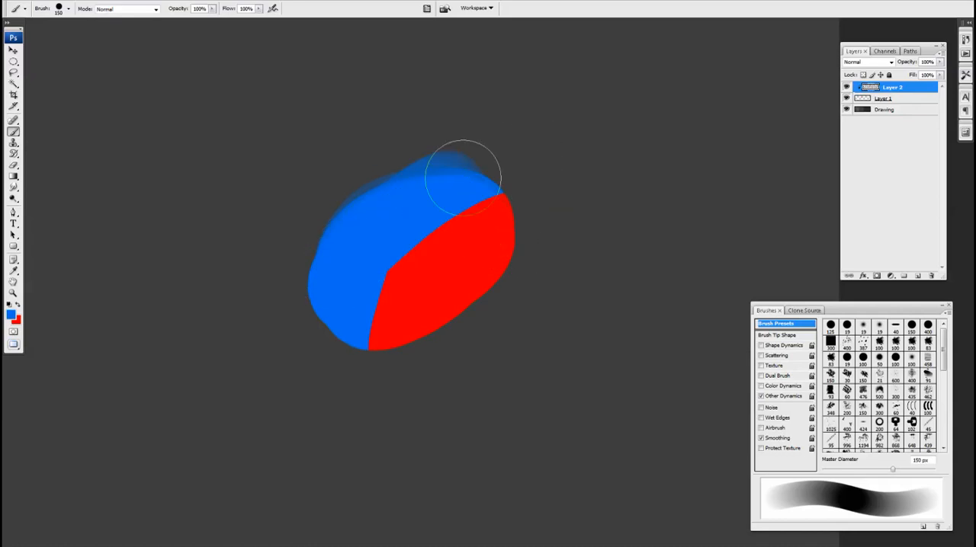
# Lower the opacity of clipped Layer 2 to 54%.
pyautogui.hotkey('ctrl', '+')
pyautogui.press('v')
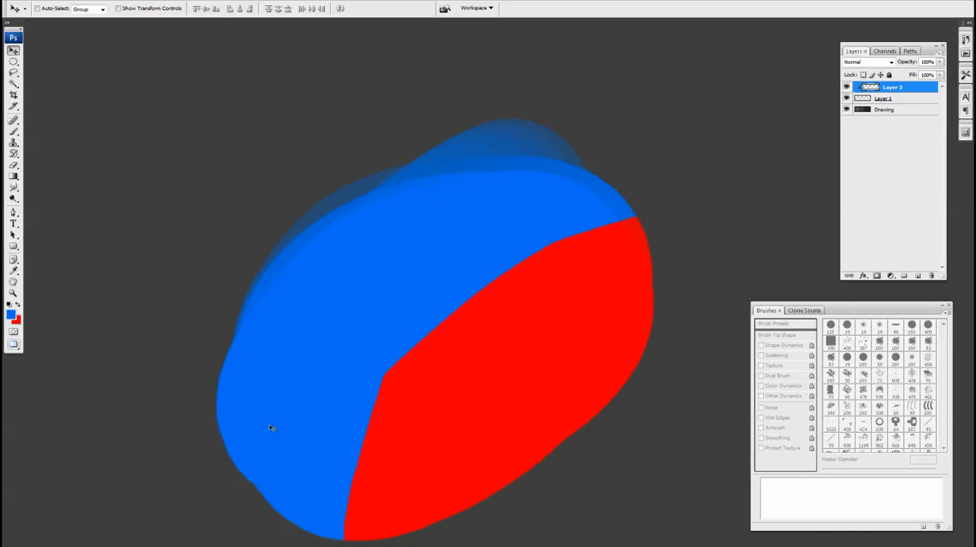
pyautogui.moveTo(386, 364); pyautogui.dragTo(384, 352)
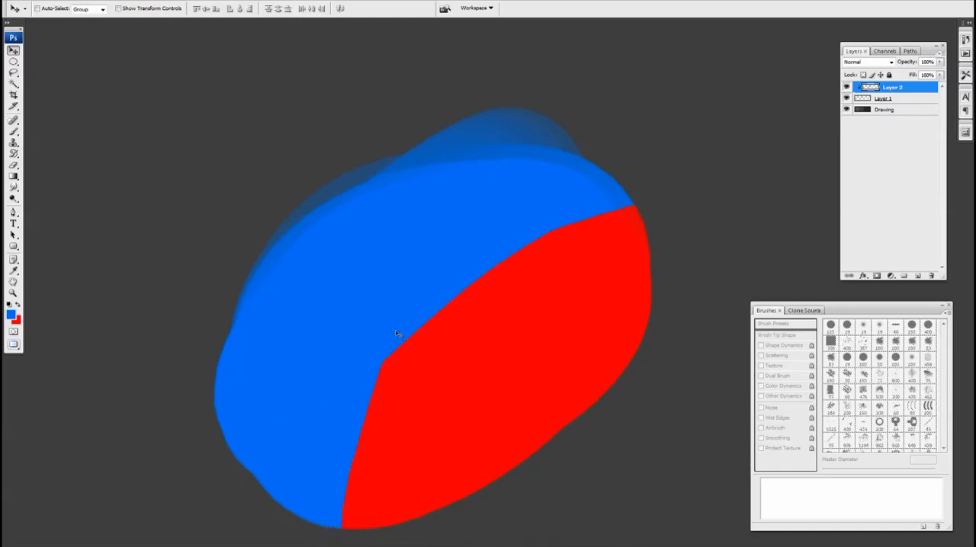
pyautogui.moveTo(504, 271); pyautogui.dragTo(496, 253)
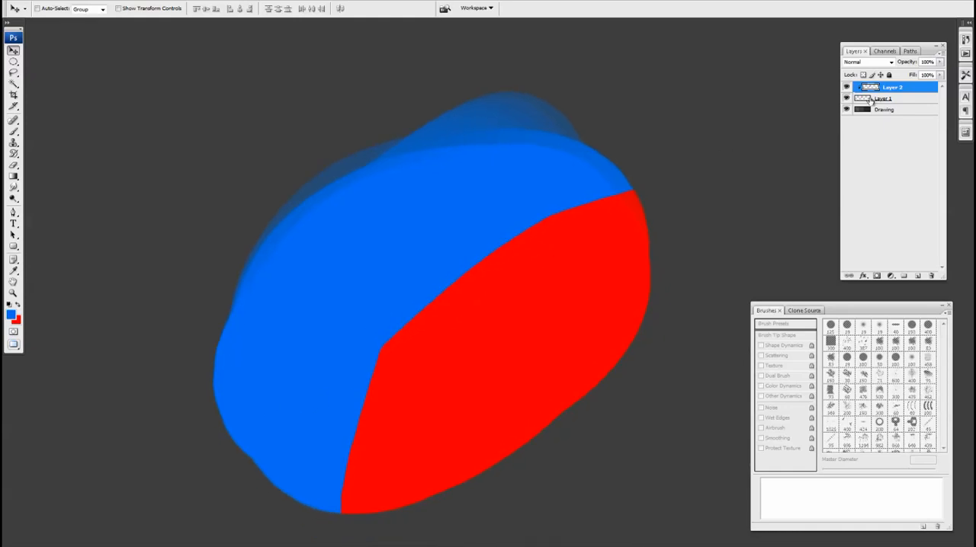
pyautogui.press('b')
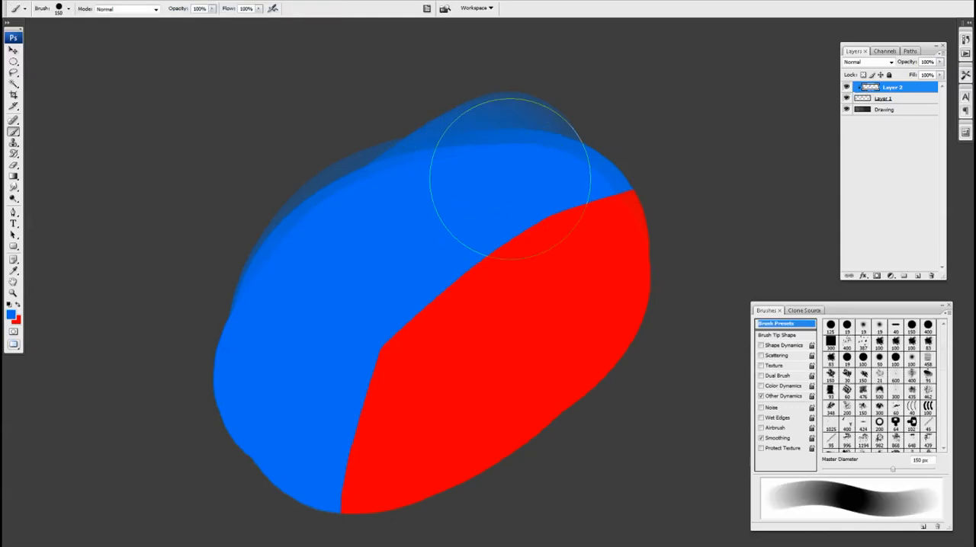
pyautogui.doubleClick(880, 89)
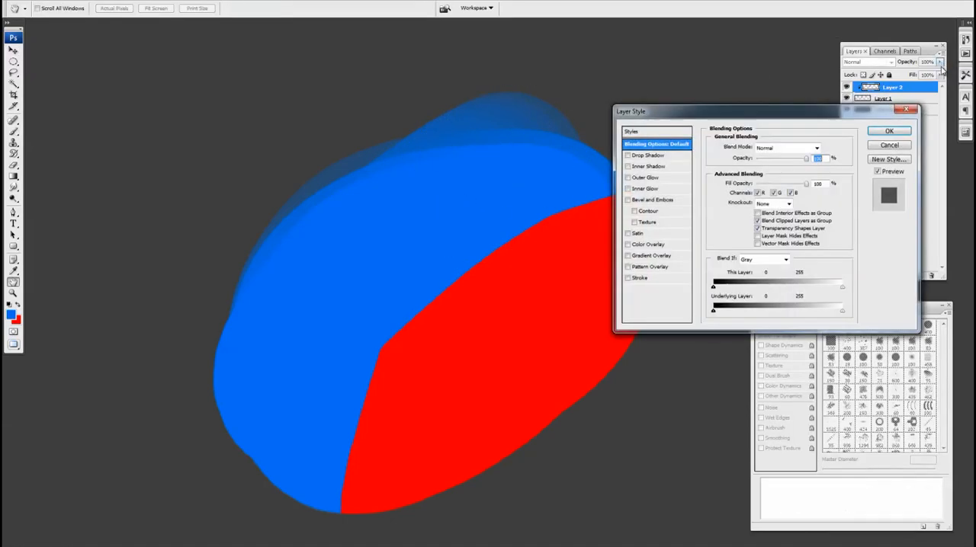
pyautogui.click(884, 147)
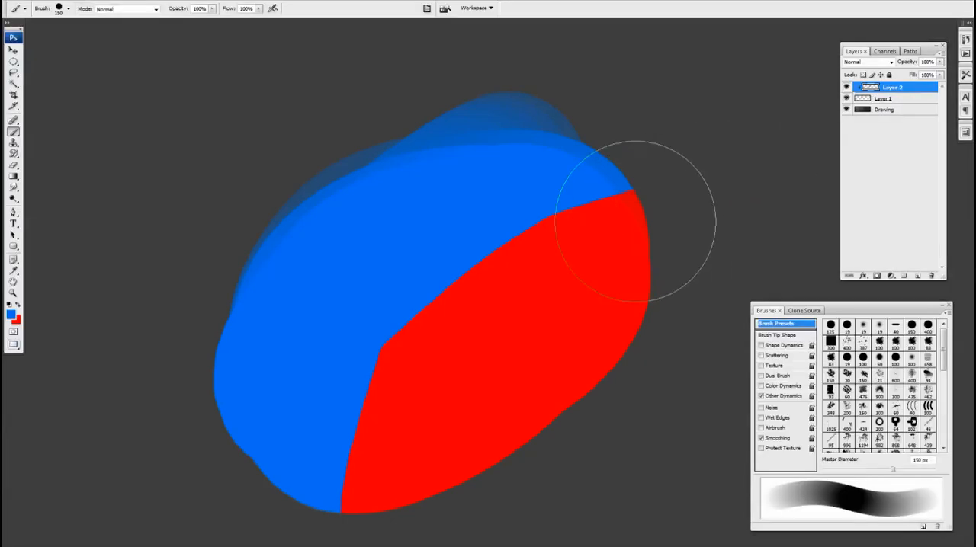
pyautogui.moveTo(582, 244); pyautogui.dragTo(549, 237)
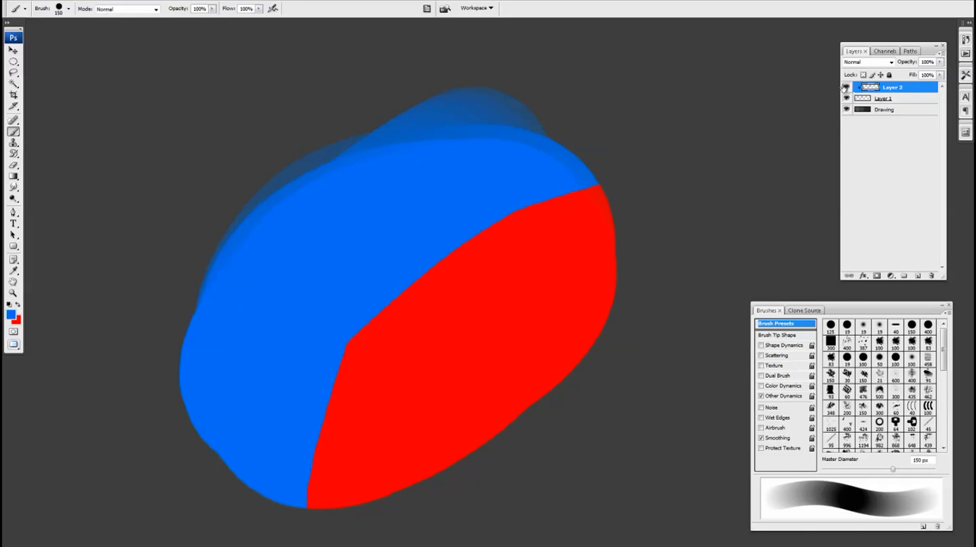
pyautogui.click(940, 61)
pyautogui.moveTo(942, 73); pyautogui.dragTo(914, 74)
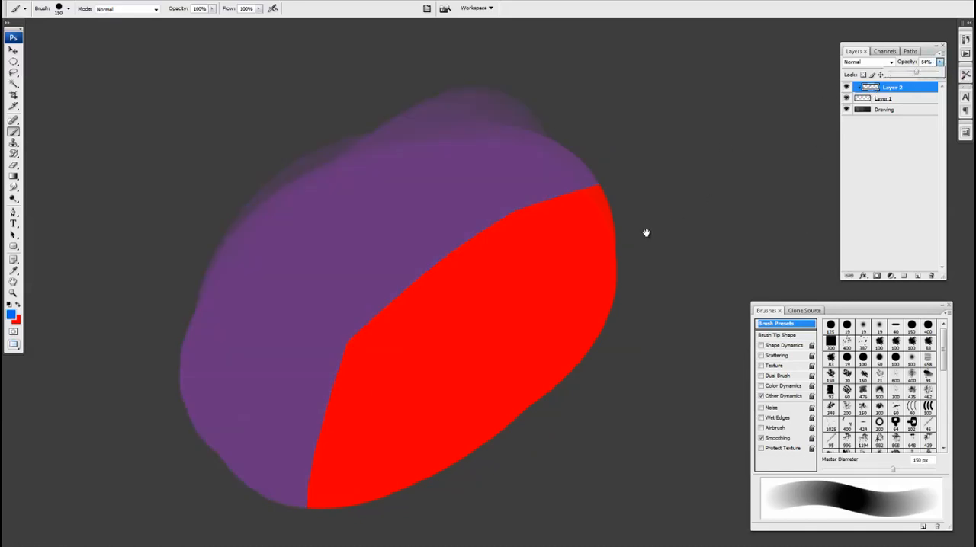
# Sample the blended purple to inspect its colour values, and examine the shape with the Drawing layer hidden.
pyautogui.press('v')
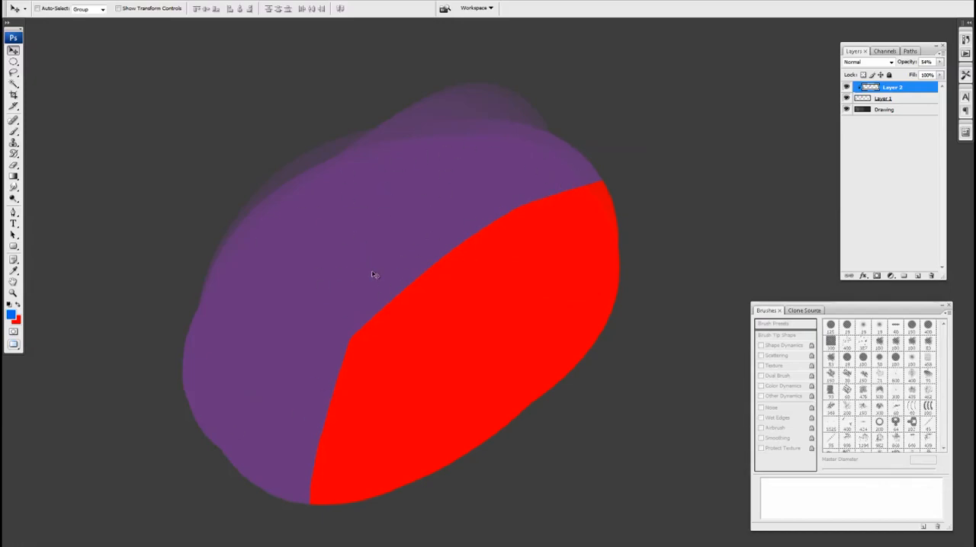
pyautogui.press('b')
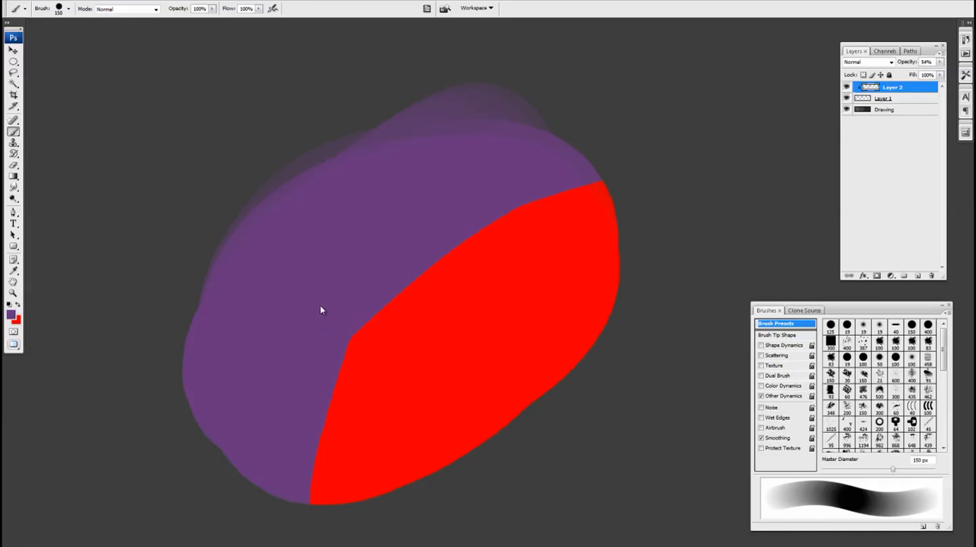
pyautogui.press('i')
pyautogui.click(11, 314)
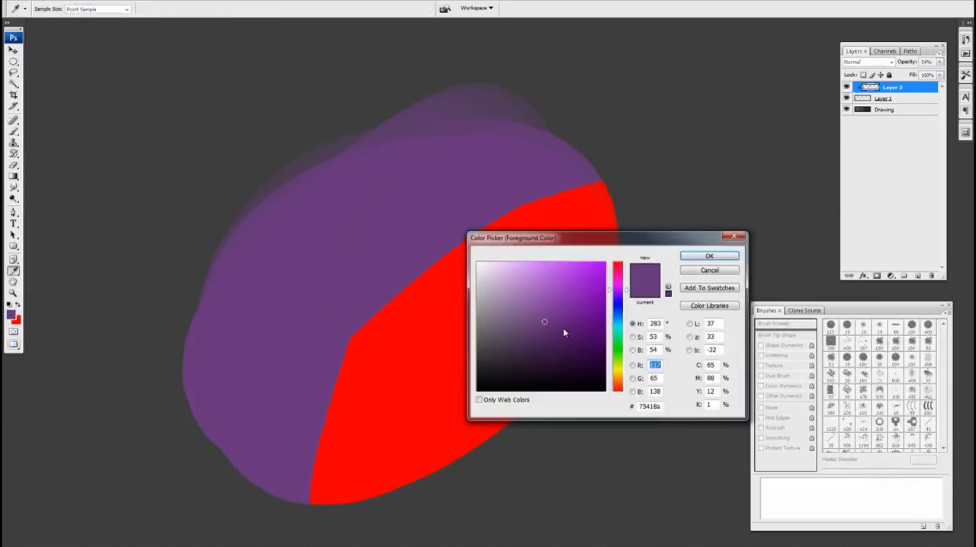
pyautogui.click(709, 272)
pyautogui.press('b')
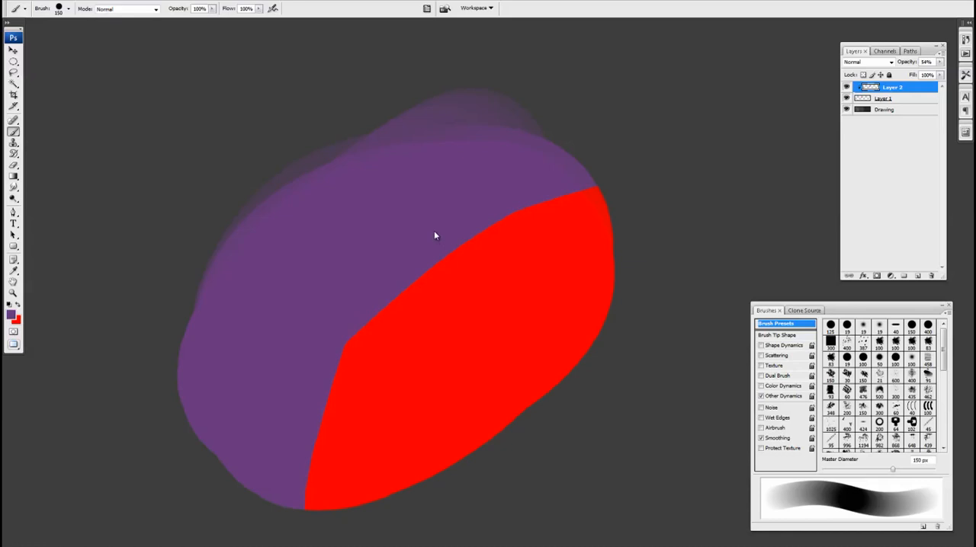
pyautogui.click(846, 109)
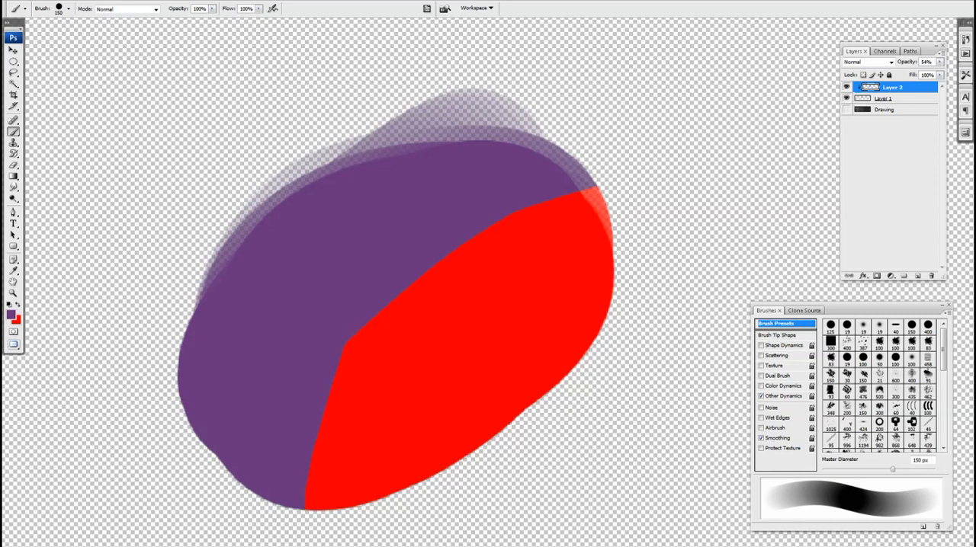
pyautogui.click(846, 109)
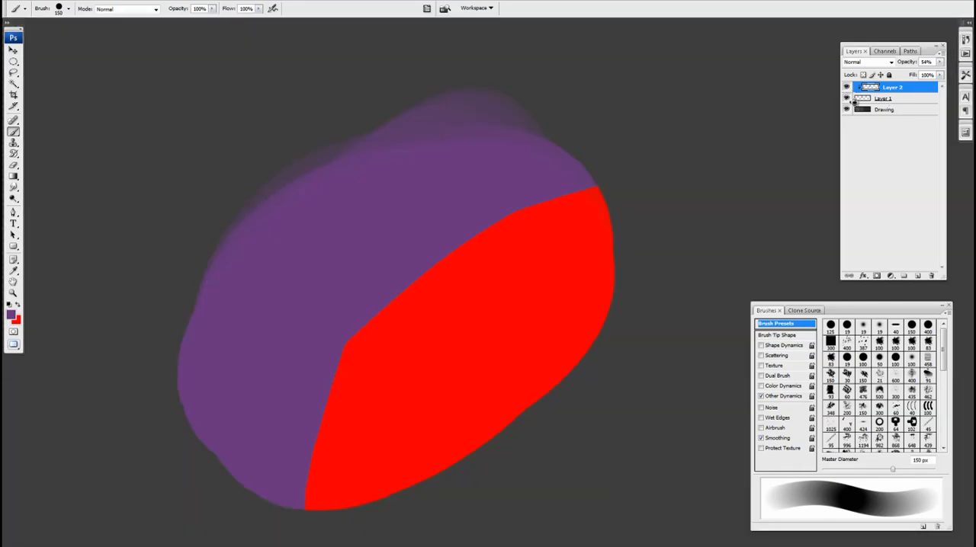
# Release Layer 2 from its clipping mask and isolate it to sample its own blue as the foreground colour.
pyautogui.keyDown('alt'); pyautogui.click(890, 92); pyautogui.keyUp('alt')
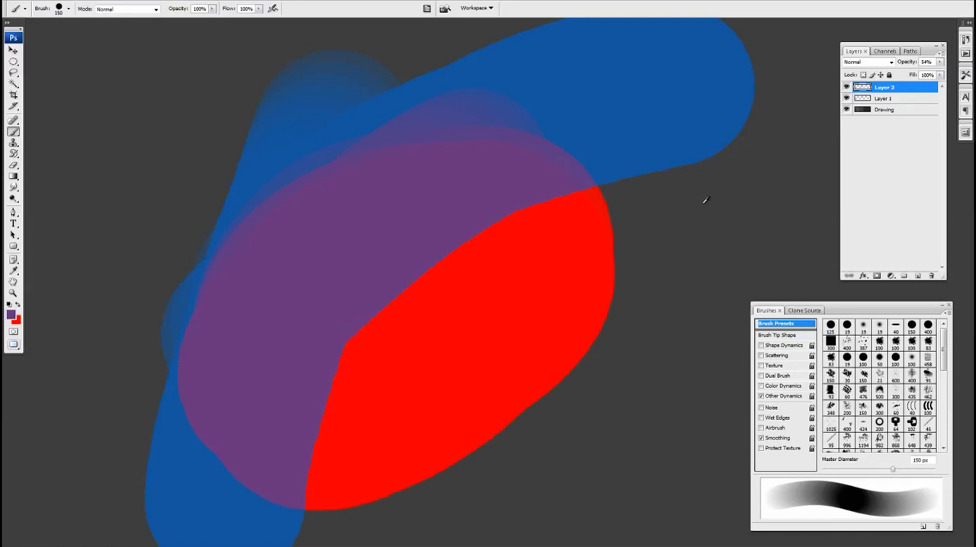
pyautogui.keyDown('alt'); pyautogui.click(847, 88); pyautogui.keyUp('alt')
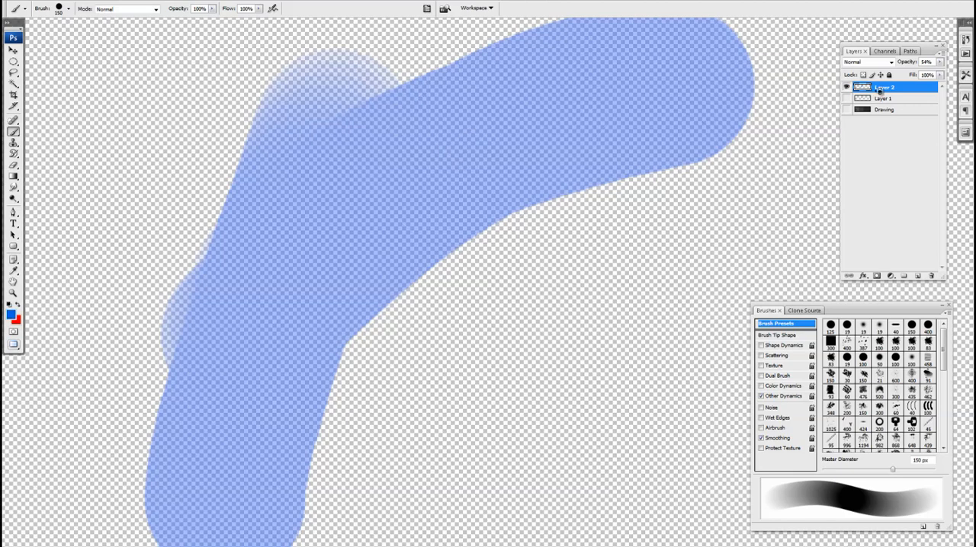
pyautogui.keyDown('alt'); pyautogui.click(846, 88); pyautogui.keyUp('alt')
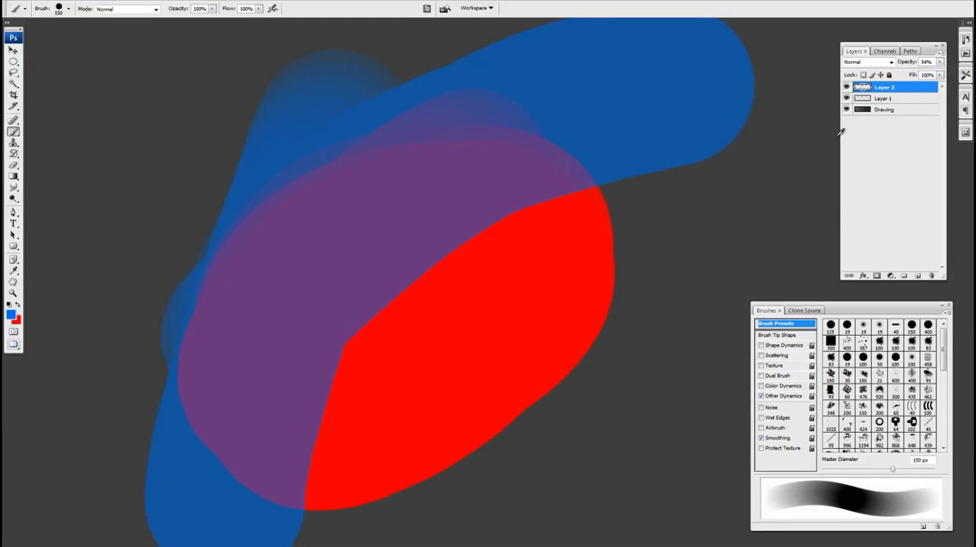
# Duplicate Layer 2 beneath itself and clip both Layer 2 and Layer 2 copy to Layer 1.
pyautogui.keyDown('alt'); pyautogui.moveTo(885, 94); pyautogui.dragTo(884, 100); pyautogui.keyUp('alt')
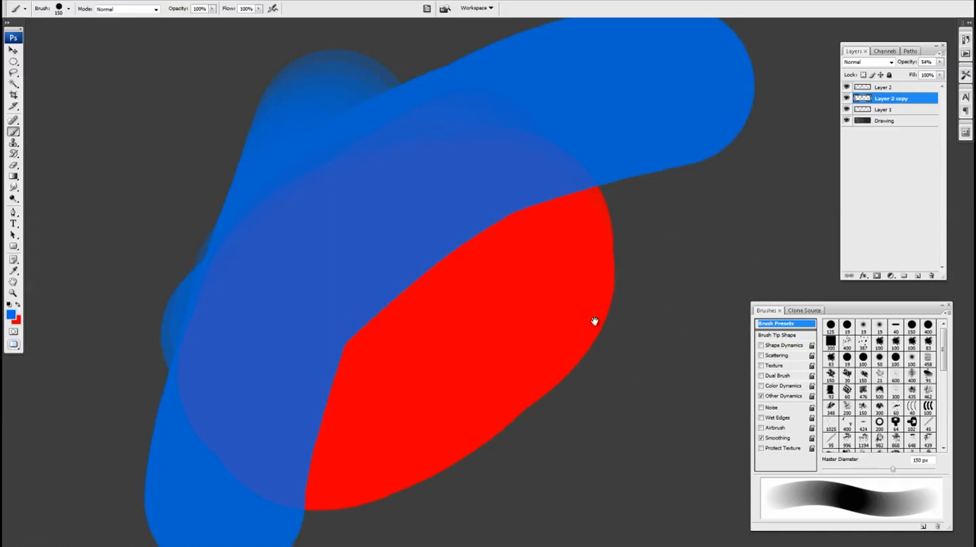
pyautogui.moveTo(617, 286); pyautogui.dragTo(608, 302)
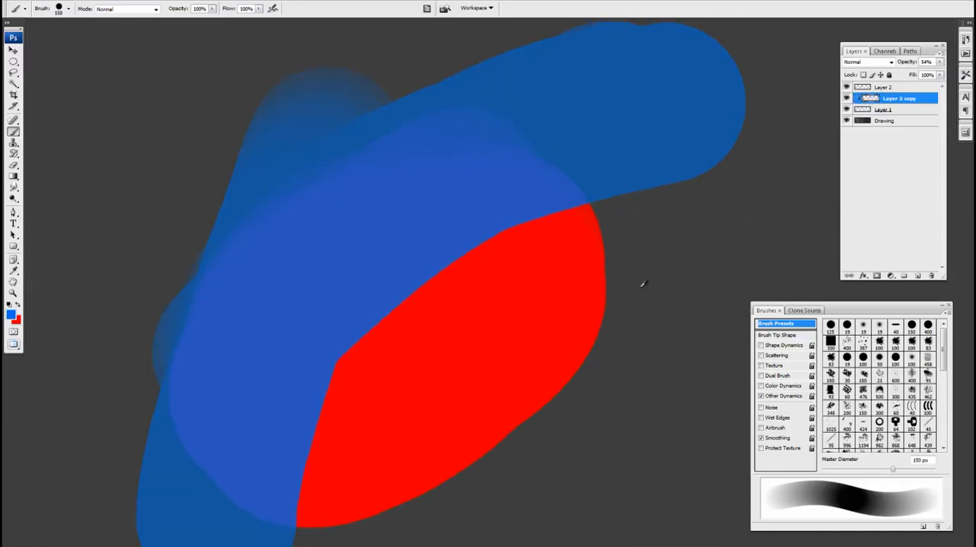
pyautogui.hotkey('ctrl', 'z')
pyautogui.keyDown('alt'); pyautogui.click(872, 92); pyautogui.keyUp('alt')
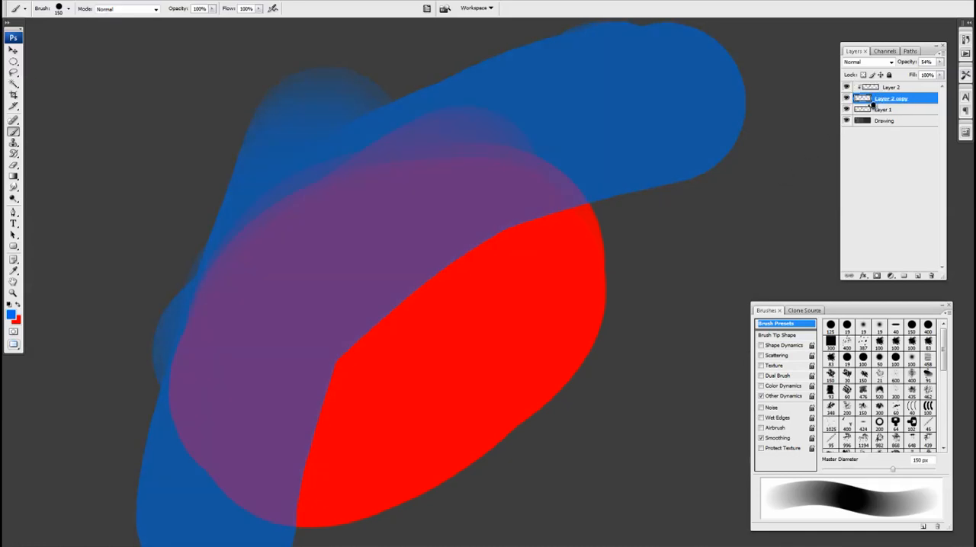
pyautogui.keyDown('alt'); pyautogui.click(871, 104); pyautogui.keyUp('alt')
pyautogui.click(881, 90)
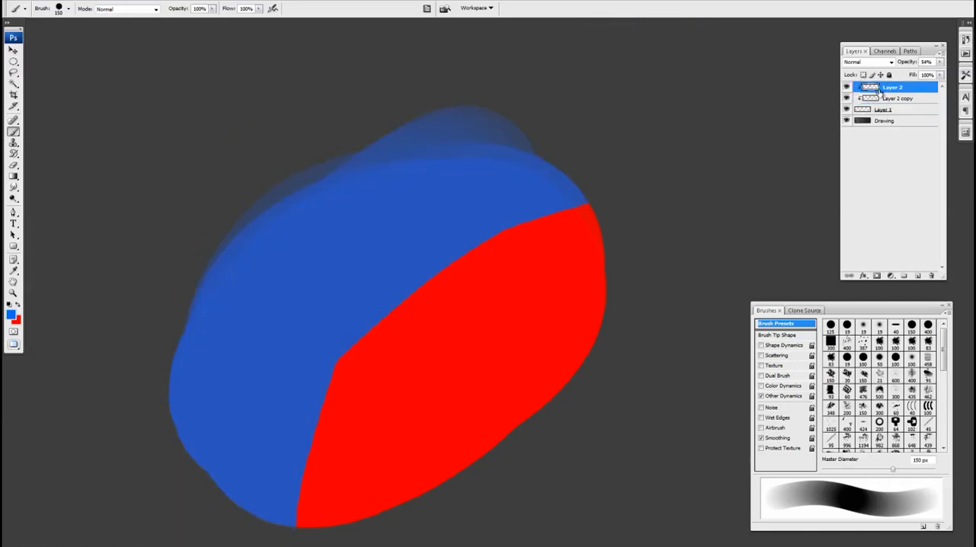
# Delete Layer 2 and paint blue down the right side of the red shape on clipped Layer 2 copy.
pyautogui.moveTo(881, 90); pyautogui.dragTo(931, 275)
pyautogui.moveTo(619, 289)
pyautogui.mouseDown()
pyautogui.moveTo(622, 277)
pyautogui.moveTo(619, 285)
pyautogui.mouseUp()
pyautogui.click(940, 62)
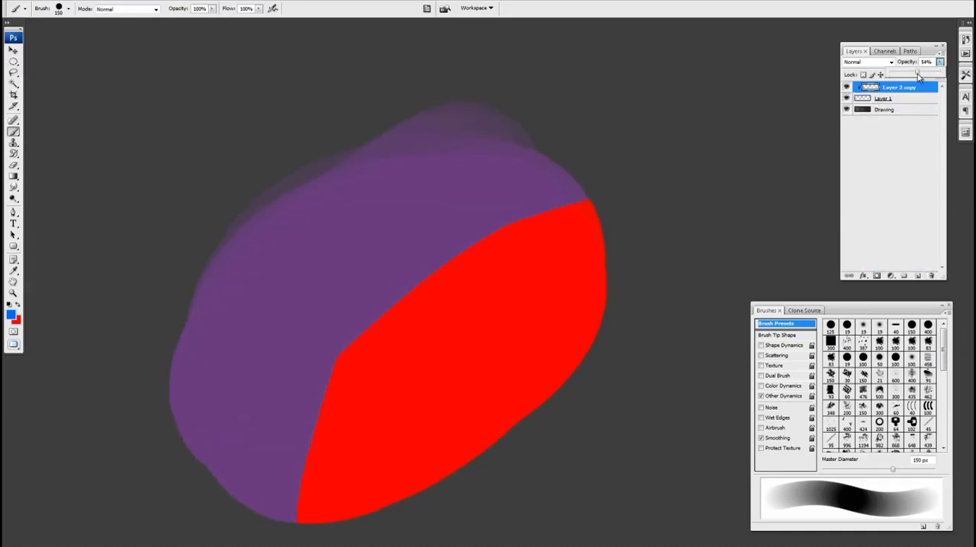
pyautogui.click(601, 219)
pyautogui.moveTo(585, 222); pyautogui.dragTo(429, 451)
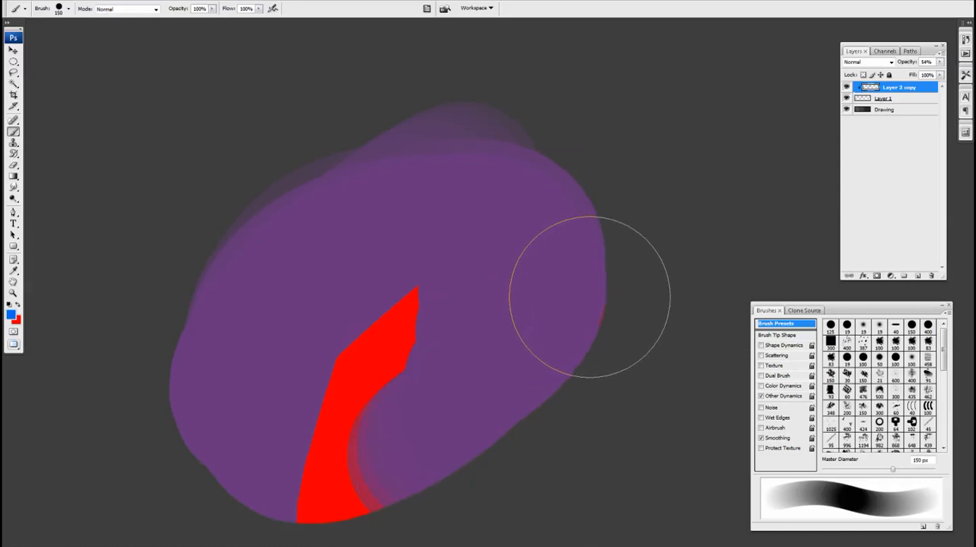
pyautogui.moveTo(498, 358); pyautogui.dragTo(499, 350)
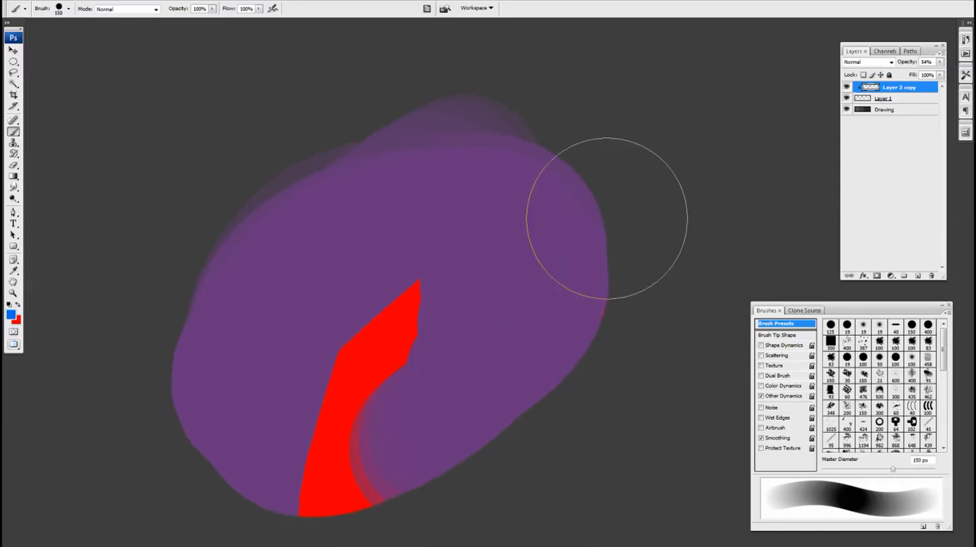
# Replace Layer 2 copy with a new layer carrying a layer mask made from Layer 1's outline.
pyautogui.moveTo(871, 90); pyautogui.dragTo(931, 277)
pyautogui.click(917, 275)
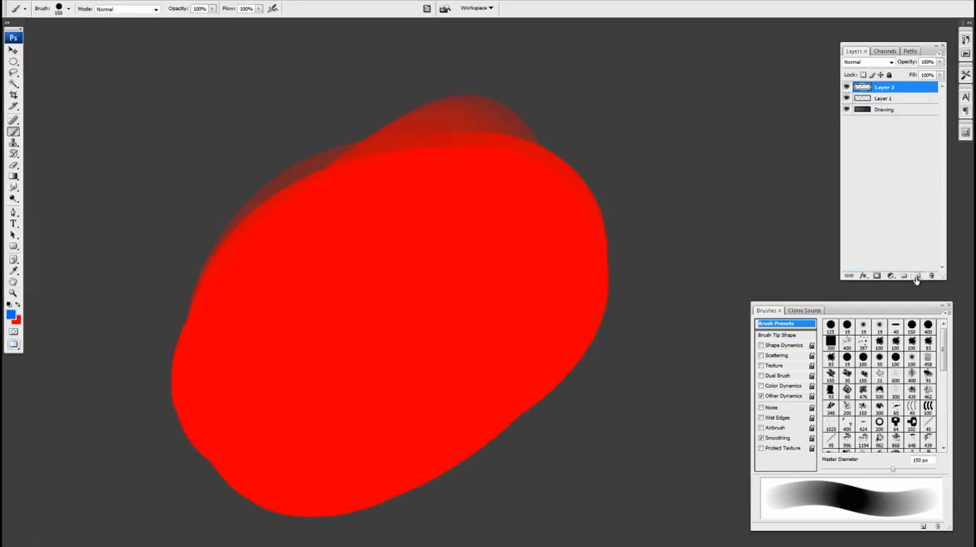
pyautogui.keyDown('ctrl'); pyautogui.click(862, 99); pyautogui.keyUp('ctrl')
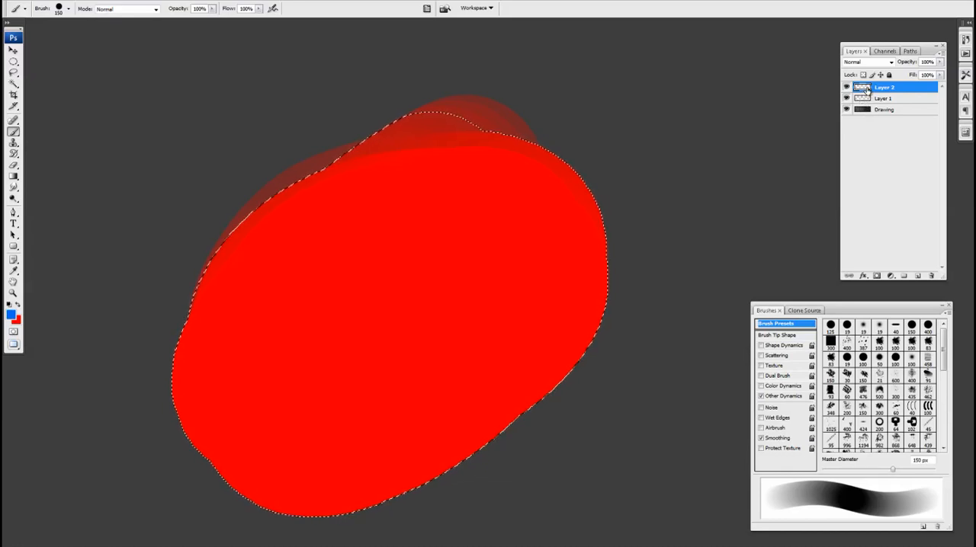
pyautogui.click(877, 275)
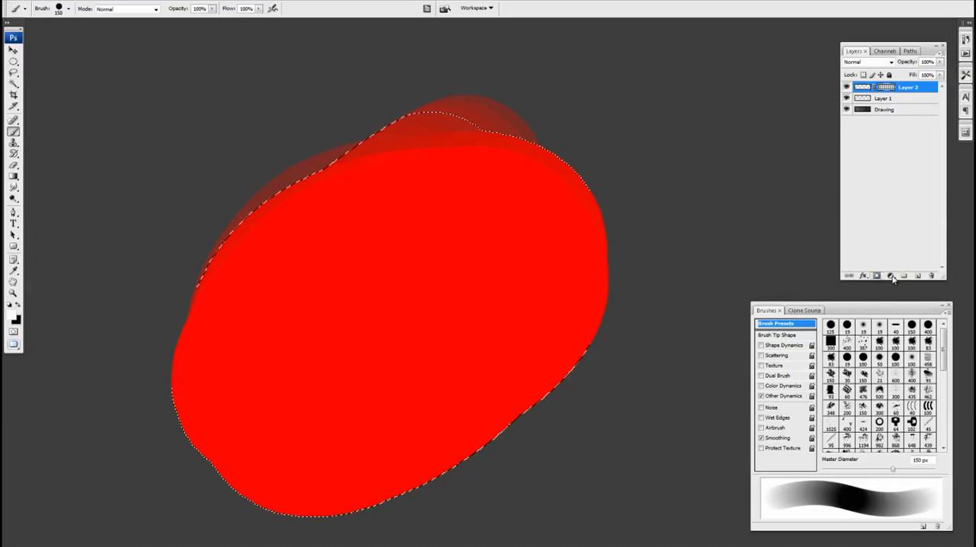
# Paint blue over the upper and right parts of the shape on masked Layer 2 and lower the layer's opacity to 56%.
pyautogui.click(862, 87)
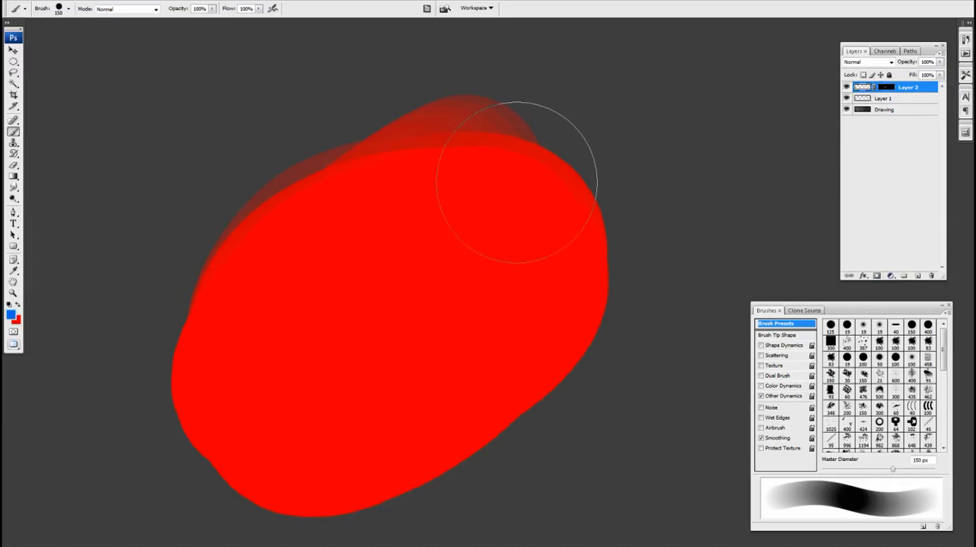
pyautogui.moveTo(516, 179)
pyautogui.mouseDown()
pyautogui.moveTo(531, 324)
pyautogui.moveTo(340, 187)
pyautogui.moveTo(395, 272)
pyautogui.moveTo(396, 297)
pyautogui.mouseUp()
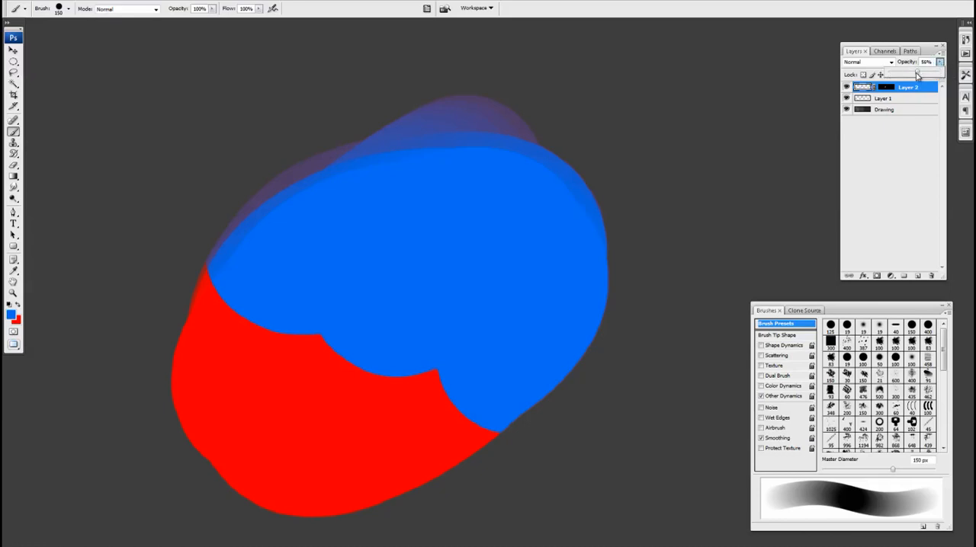
pyautogui.moveTo(908, 62); pyautogui.dragTo(554, 277)
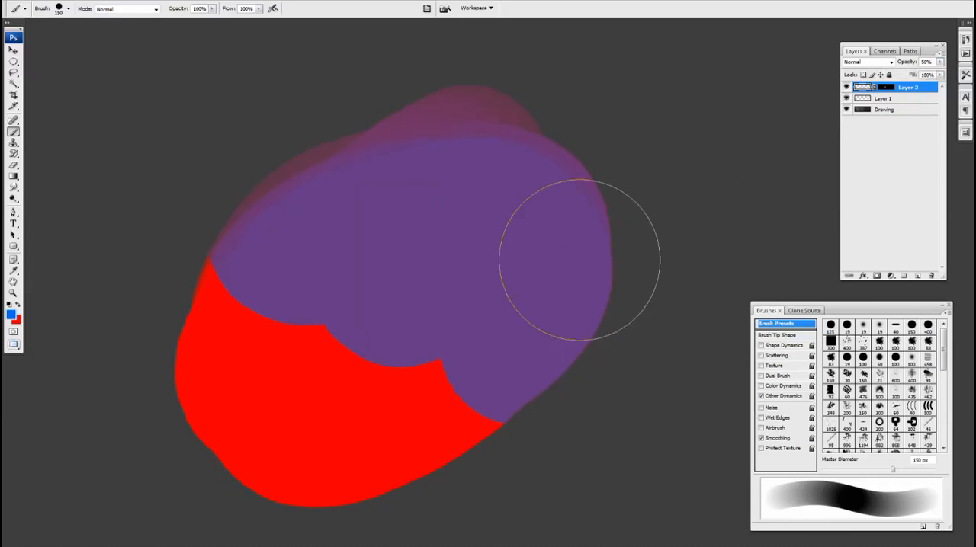
# Isolate masked Layer 2 to examine its semi-transparent paint, and show the other layers again.
pyautogui.keyDown('alt'); pyautogui.click(846, 88); pyautogui.keyUp('alt')
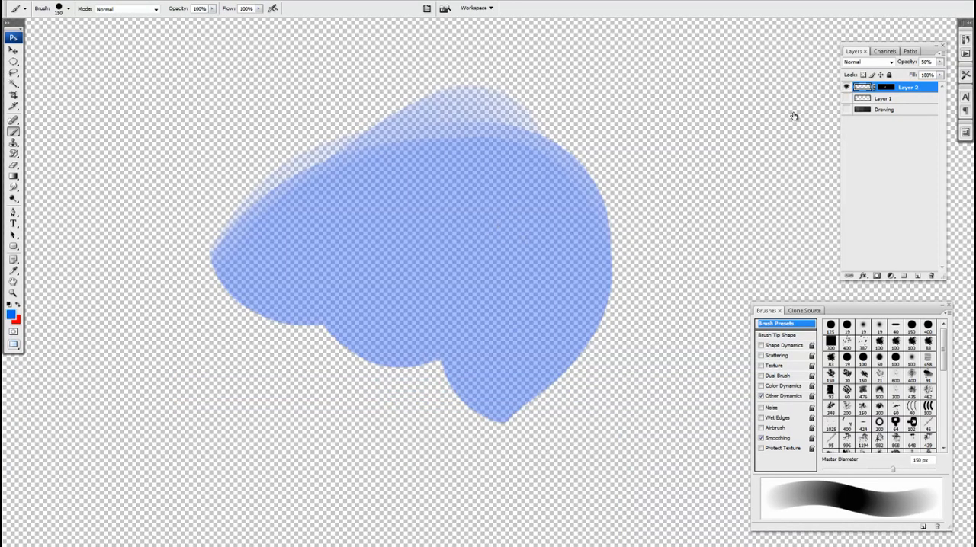
pyautogui.keyDown('alt'); pyautogui.click(846, 88); pyautogui.keyUp('alt')
pyautogui.moveTo(558, 311); pyautogui.dragTo(560, 304)
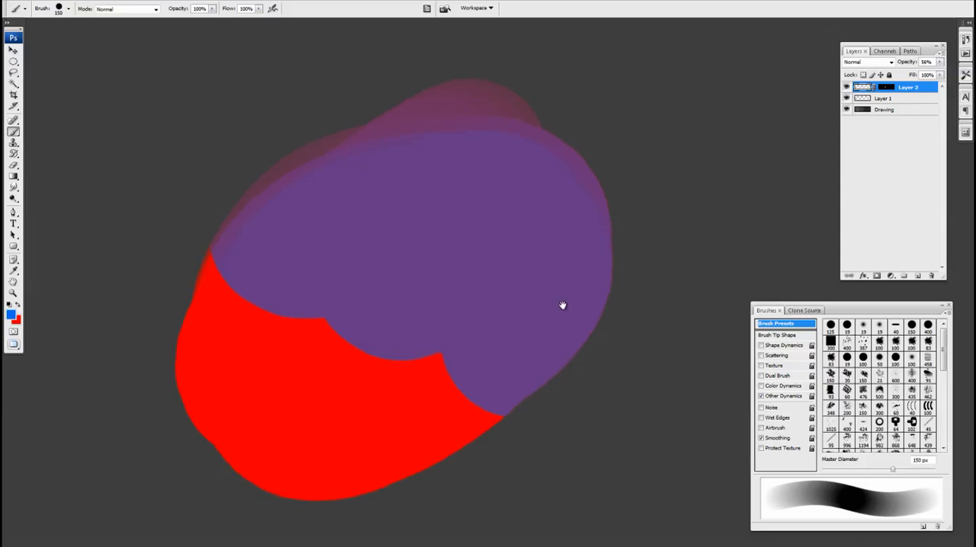
pyautogui.moveTo(473, 308)
pyautogui.mouseDown()
pyautogui.moveTo(344, 382)
pyautogui.moveTo(224, 433)
pyautogui.mouseUp()
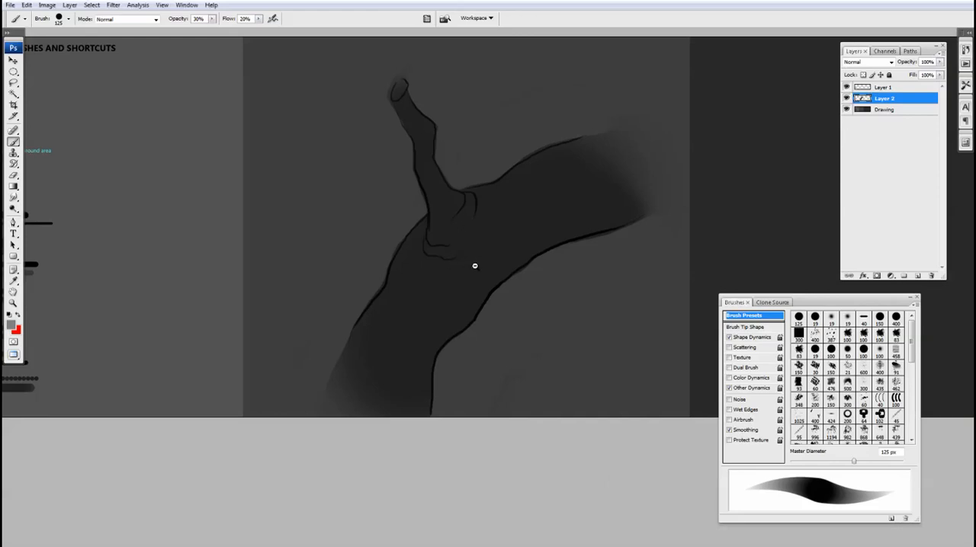
# Toggle the visibility of Layer 1 in the branch sketch to examine the tone on Layer 2 without the line work.
pyautogui.keyDown('ctrl'); pyautogui.keyDown('alt'); pyautogui.click(472, 297); pyautogui.keyUp('alt'); pyautogui.keyUp('ctrl')
pyautogui.moveTo(473, 296); pyautogui.dragTo(461, 281)
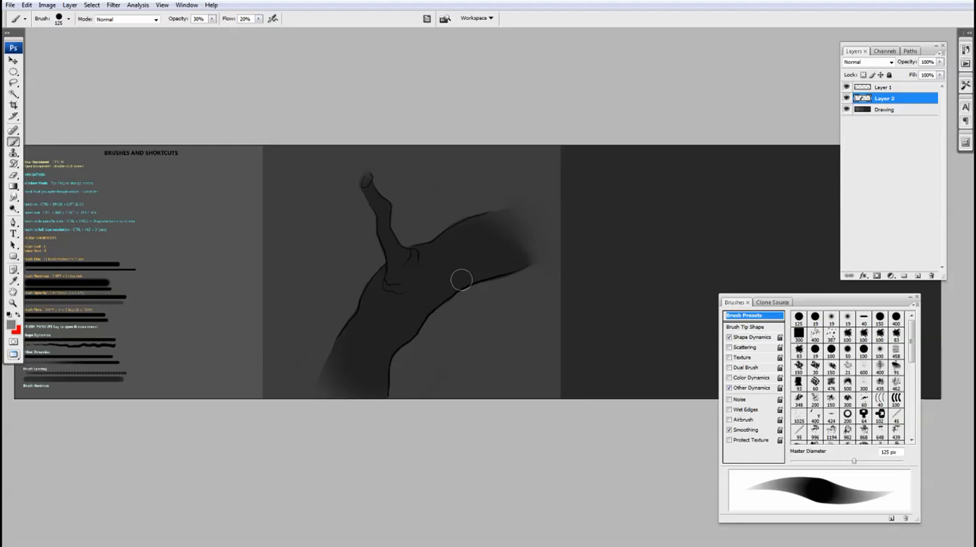
pyautogui.click(846, 88)
pyautogui.click(846, 87)
pyautogui.click(846, 87)
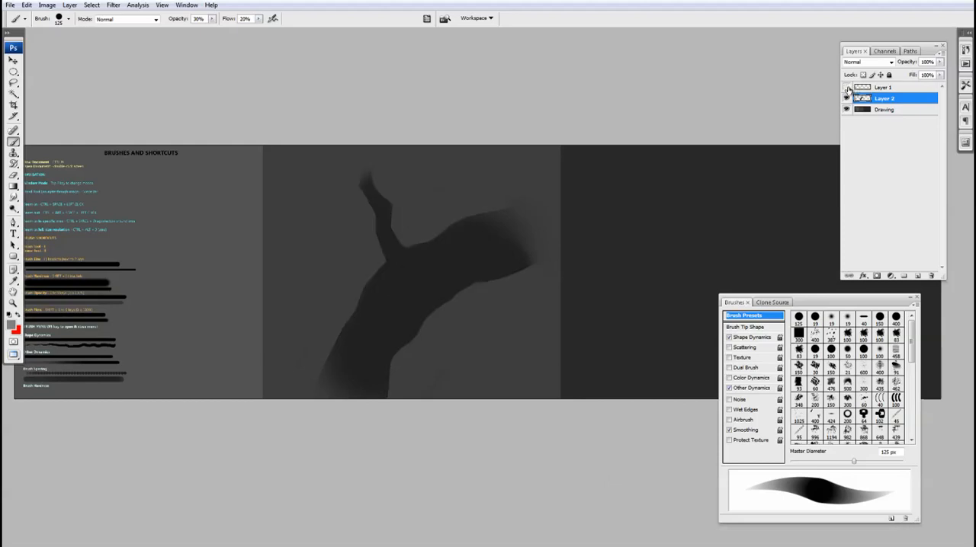
# Toggle the visibility of Layer 1 and Layer 2 to compare the branch's line work with its tone.
pyautogui.click(846, 88)
pyautogui.click(847, 98)
pyautogui.click(847, 98)
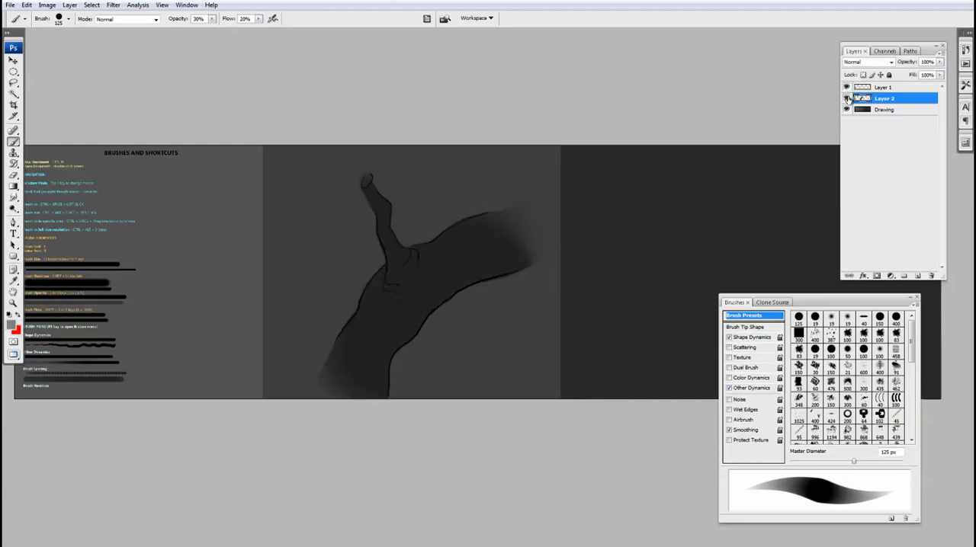
pyautogui.click(847, 88)
pyautogui.click(846, 88)
pyautogui.click(846, 98)
pyautogui.click(847, 98)
# Add a new layer above Layer 2 with a layer mask made from Layer 2's outline, and target its paint area.
pyautogui.click(918, 276)
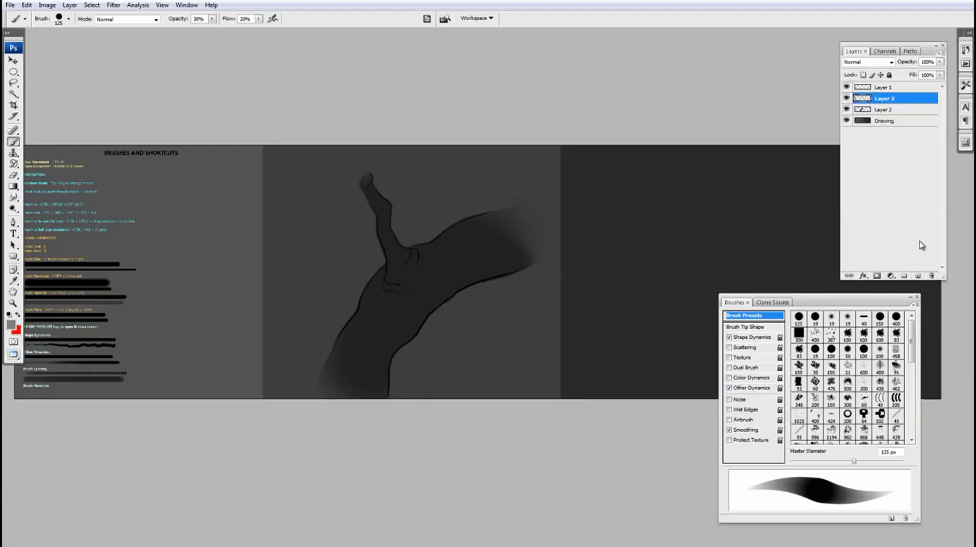
pyautogui.keyDown('ctrl'); pyautogui.click(862, 109); pyautogui.keyUp('ctrl')
pyautogui.click(877, 275)
pyautogui.click(866, 100)
pyautogui.click(886, 100)
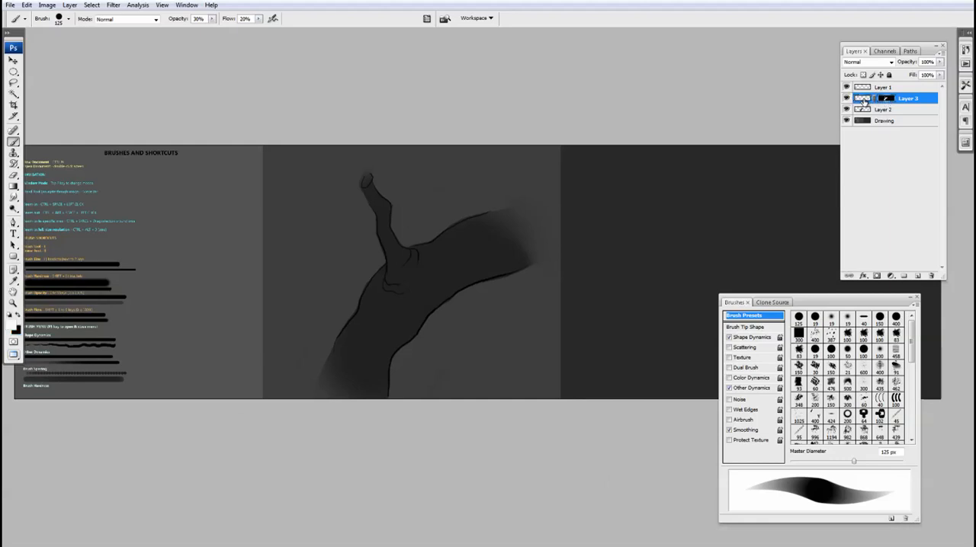
pyautogui.click(864, 100)
pyautogui.click(886, 100)
pyautogui.click(864, 101)
# Set up a soft round 300 px brush with Shape Dynamics turned off.
pyautogui.moveTo(512, 275); pyautogui.dragTo(516, 261)
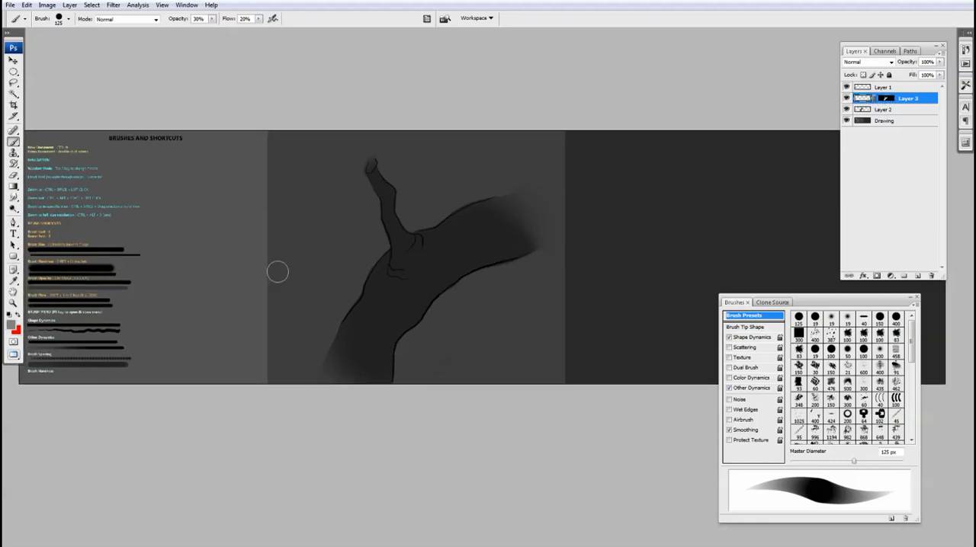
pyautogui.moveTo(549, 320); pyautogui.dragTo(551, 316)
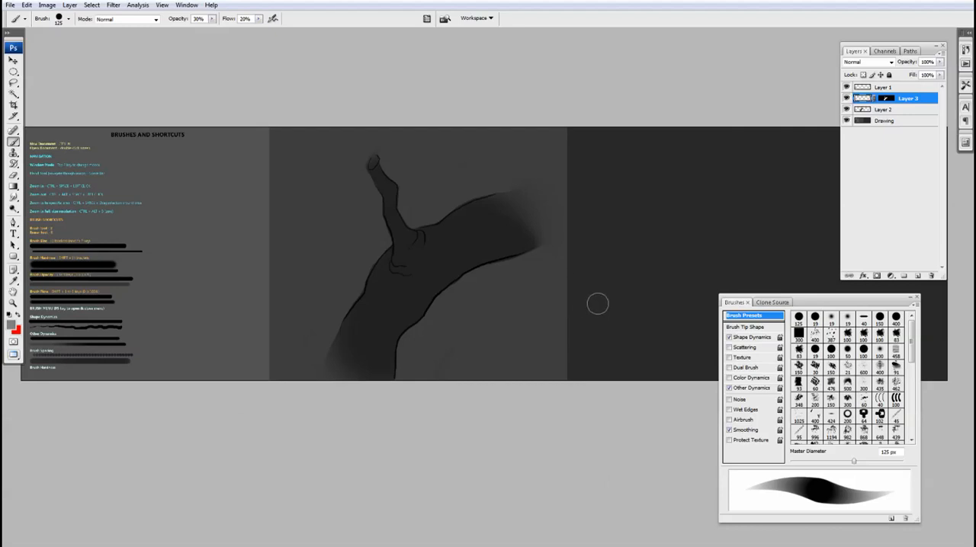
pyautogui.click(729, 337)
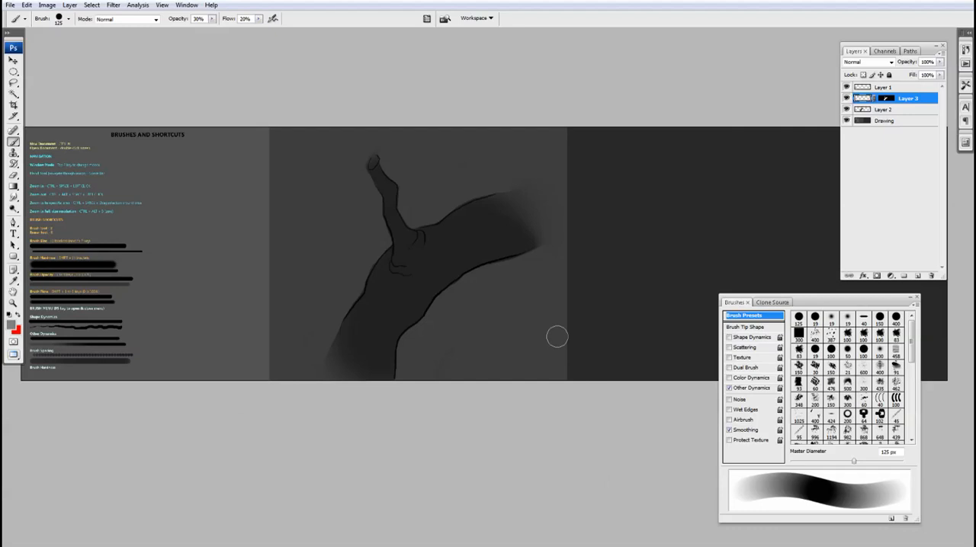
pyautogui.hotkey('shift', '[')
pyautogui.hotkey('shift', '[')
pyautogui.hotkey('shift', '[')
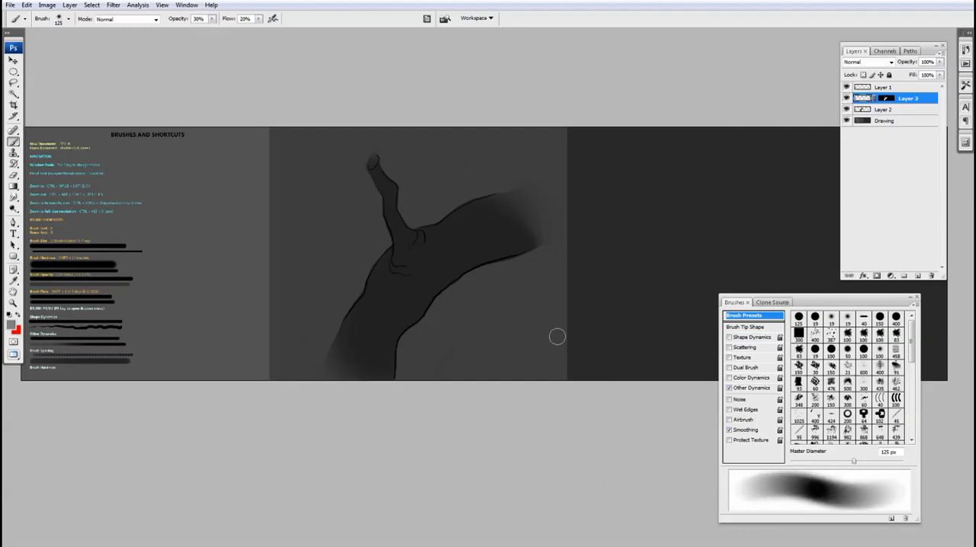
pyautogui.press(']')
pyautogui.press(']')
pyautogui.press(']')
pyautogui.press(']')
pyautogui.press(']')
pyautogui.press('v')
pyautogui.press('b')
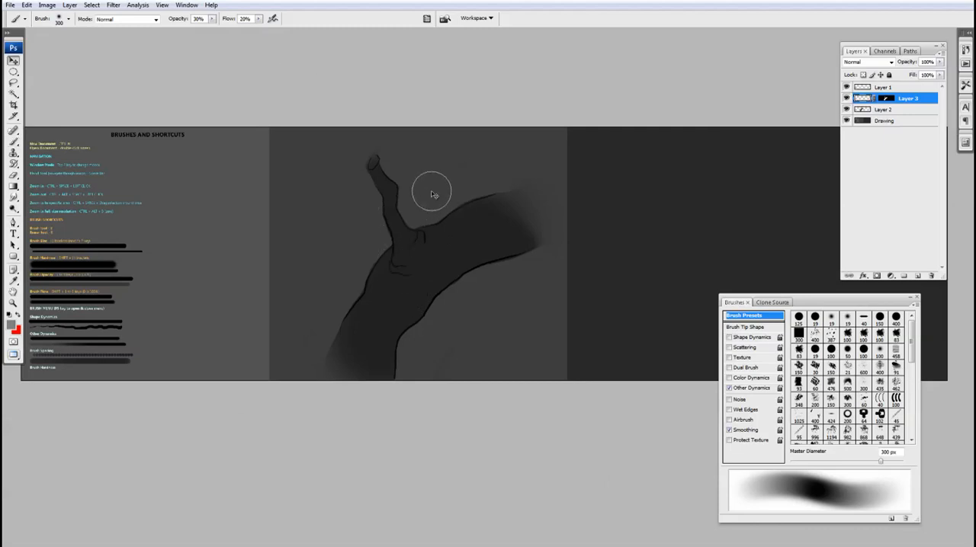
# Brush soft grey light along the upper side of the right limb and around the fork on Layer 3, at 300 to 400 px.
pyautogui.press('v')
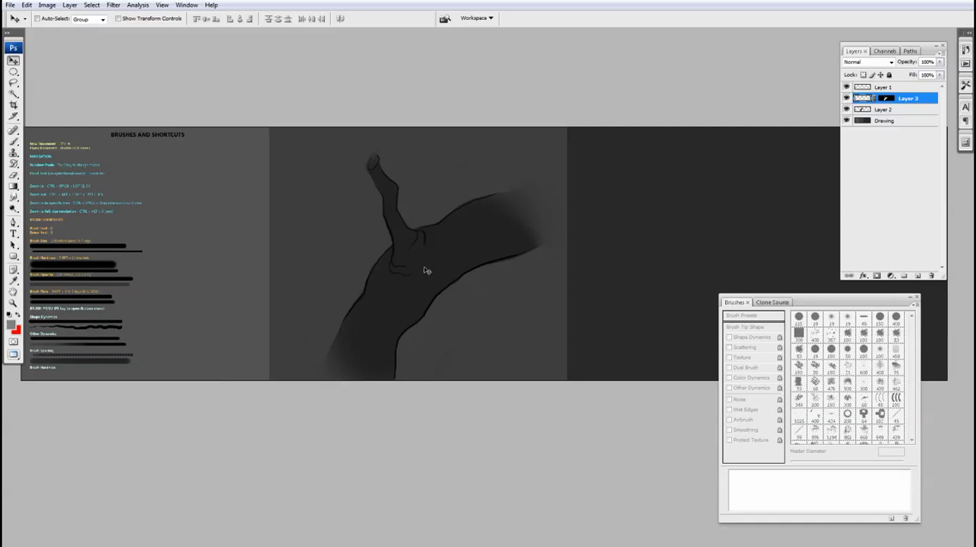
pyautogui.press('b')
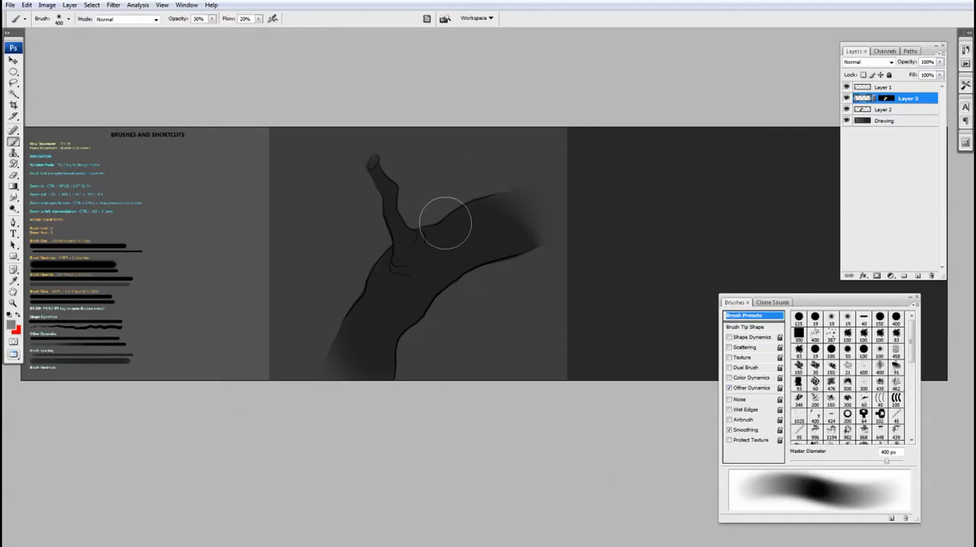
pyautogui.press('[')
pyautogui.press('[')
pyautogui.press('[')
pyautogui.press('[')
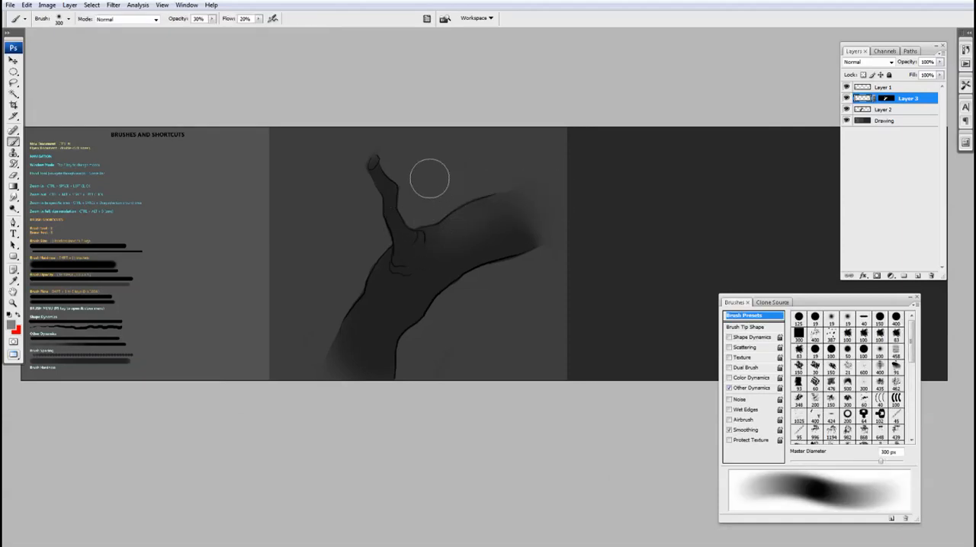
pyautogui.moveTo(413, 228)
pyautogui.mouseDown()
pyautogui.moveTo(416, 243)
pyautogui.moveTo(381, 255)
pyautogui.mouseUp()
pyautogui.press(']')
pyautogui.press(']')
pyautogui.press(']')
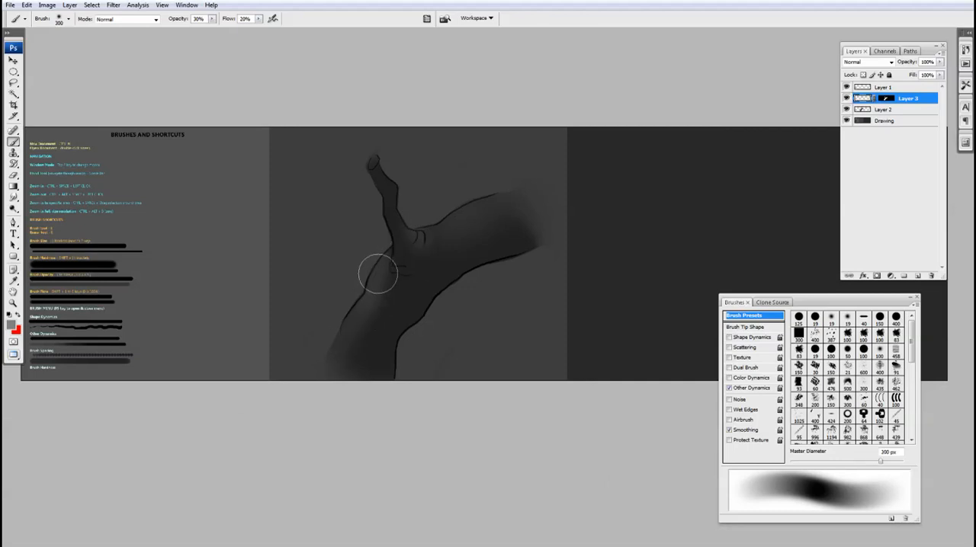
# Extend the soft grey light over the trunk and right limb, varying the brush between 200 and 300 px.
pyautogui.press('[')
pyautogui.press('[')
pyautogui.press('[')
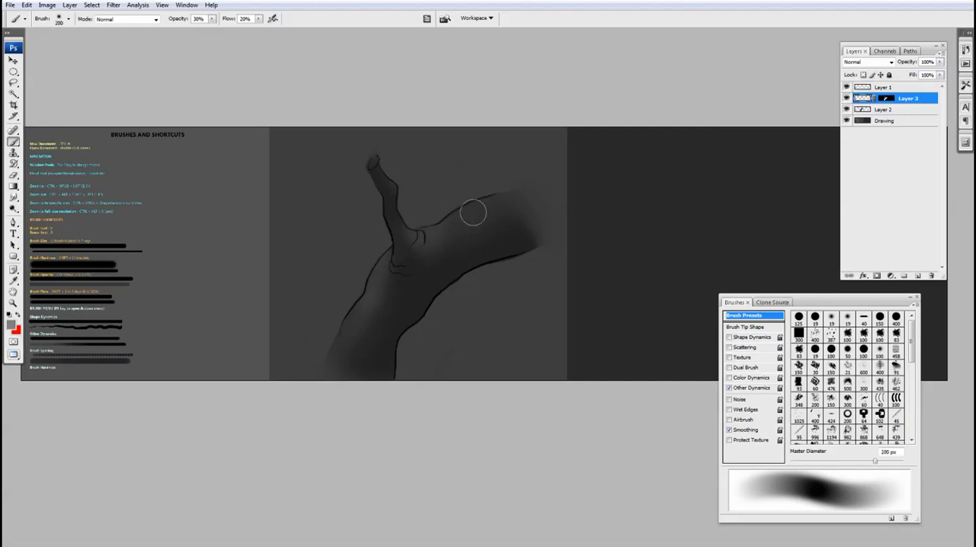
pyautogui.press(']')
pyautogui.press(']')
pyautogui.press(']')
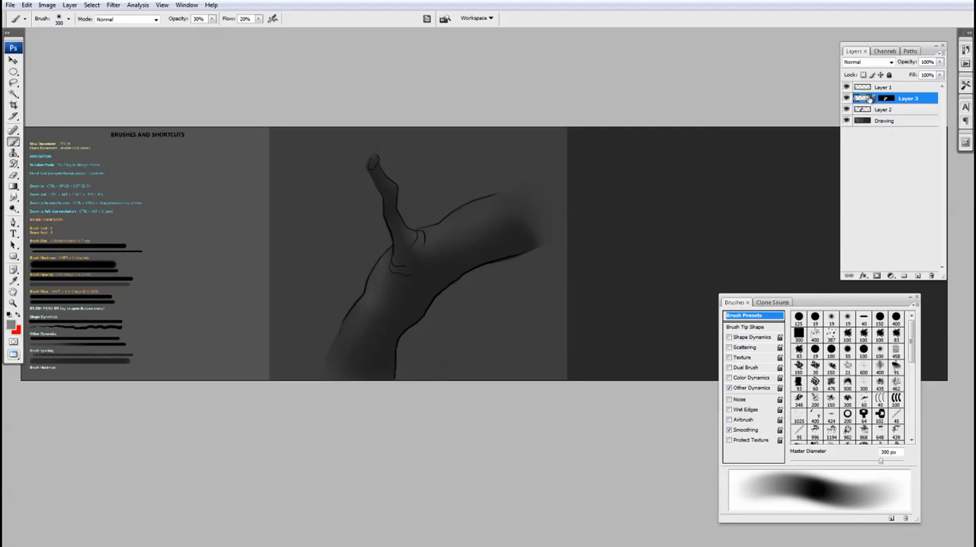
# Lower Layer 3's opacity to 65%.
pyautogui.moveTo(940, 61); pyautogui.dragTo(926, 76)
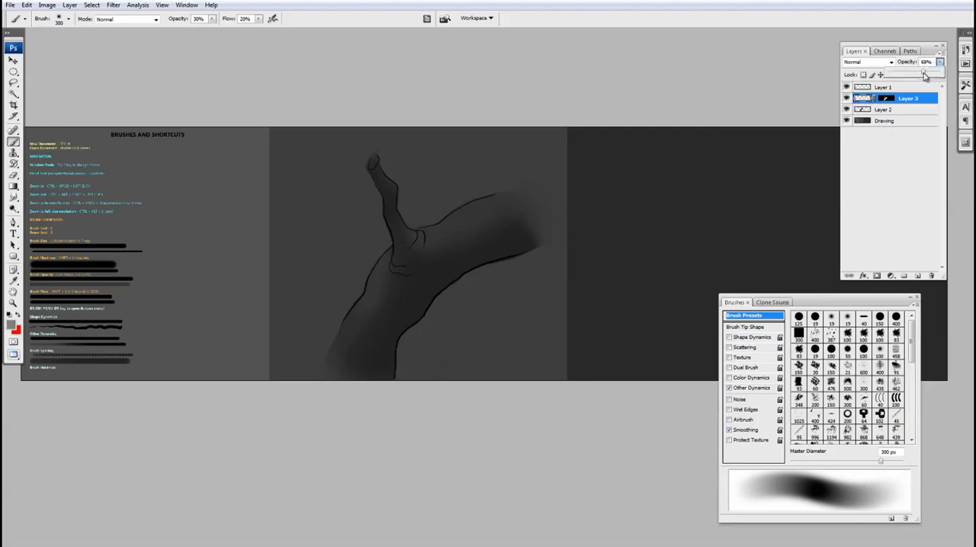
pyautogui.press('v')
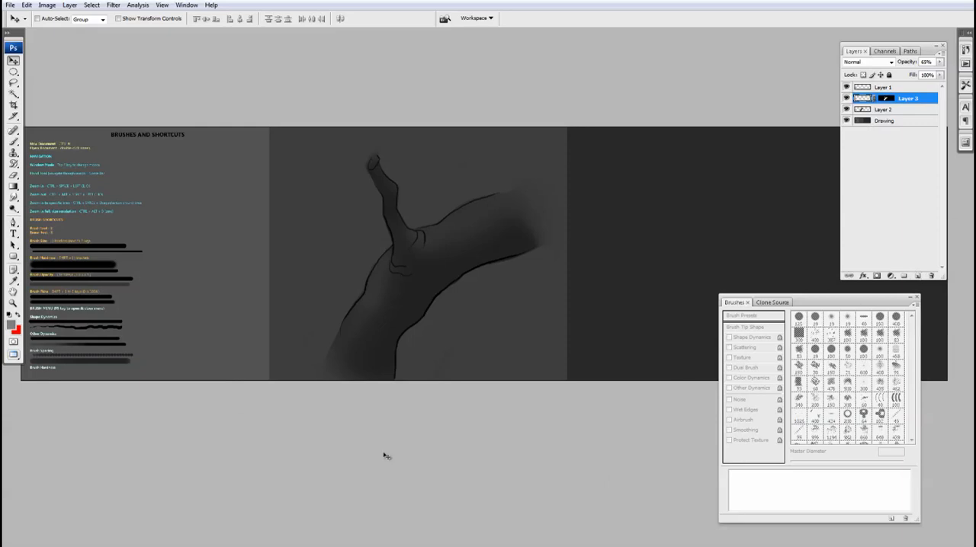
pyautogui.moveTo(552, 263); pyautogui.dragTo(564, 209)
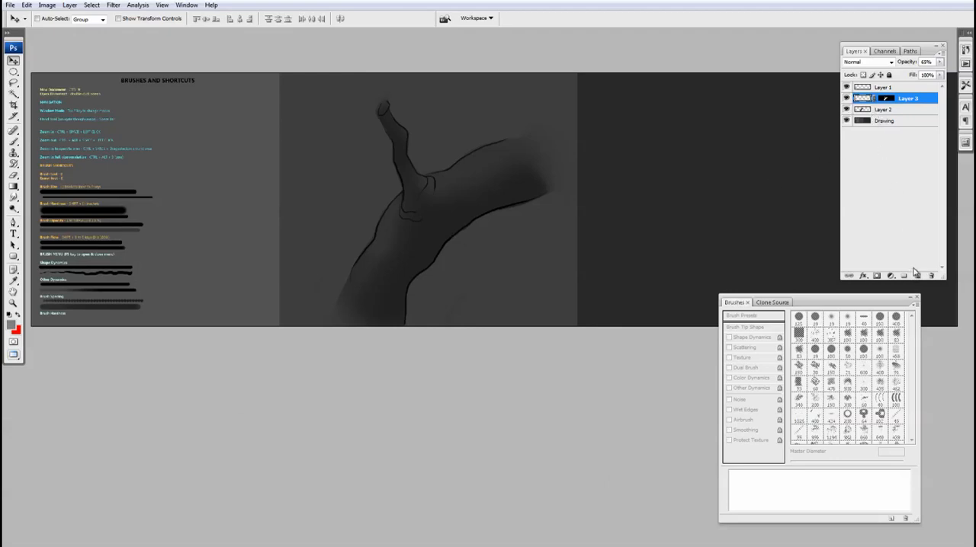
pyautogui.press('b')
pyautogui.moveTo(796, 224); pyautogui.dragTo(778, 219)
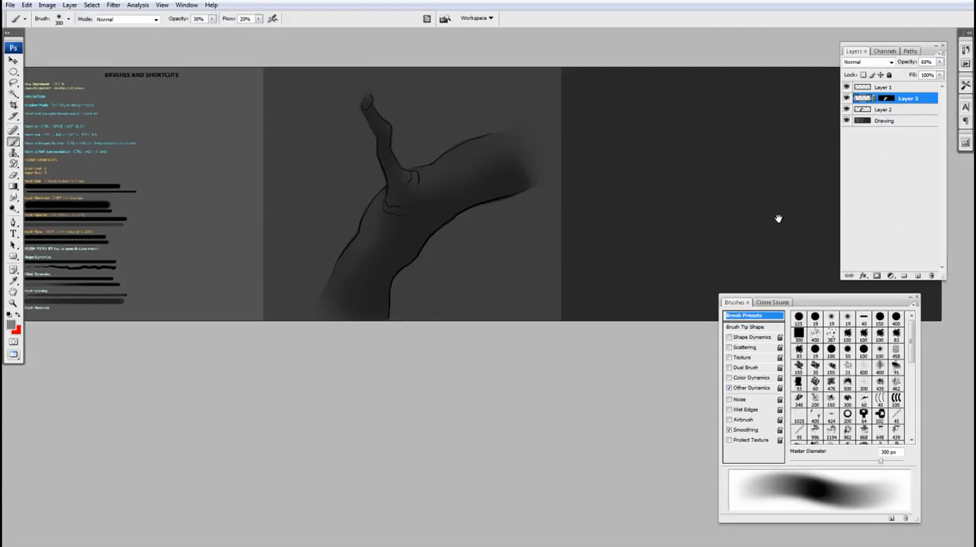
# Add a new layer above Layer 3 with a layer mask made from Layer 3's mask, and target its paint area.
pyautogui.click(919, 276)
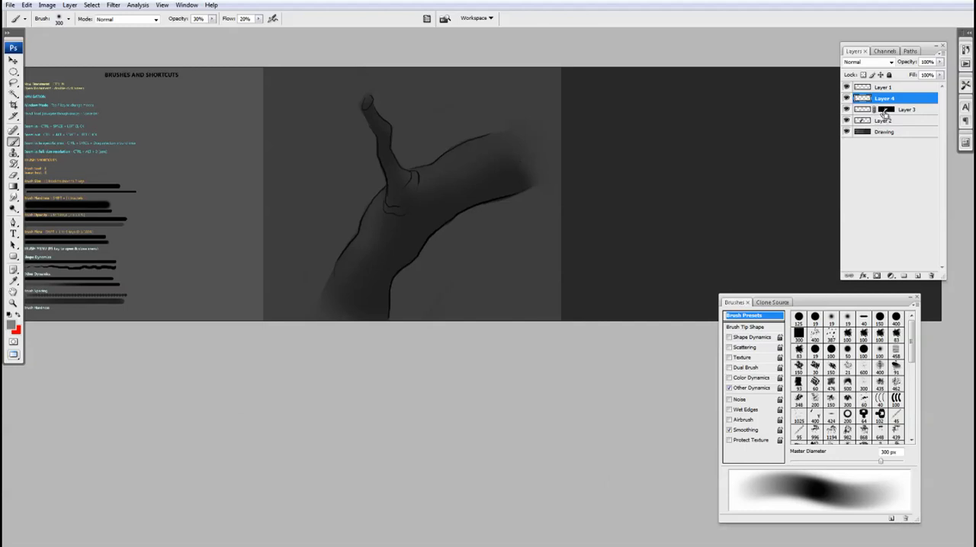
pyautogui.keyDown('ctrl'); pyautogui.click(884, 110); pyautogui.keyUp('ctrl')
pyautogui.click(876, 275)
pyautogui.click(861, 99)
# Set up a hard round 400 px brush with Shape Dynamics enabled and 20% opacity.
pyautogui.hotkey('shift', ']')
pyautogui.hotkey('shift', ']')
pyautogui.hotkey('shift', ']')
pyautogui.hotkey('shift', ']')
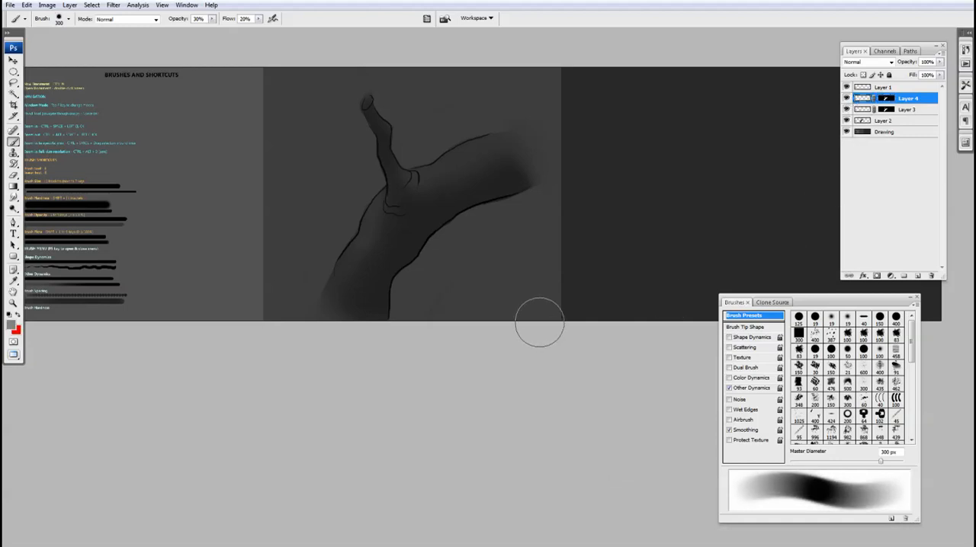
pyautogui.click(729, 337)
pyautogui.moveTo(610, 414); pyautogui.dragTo(572, 380)
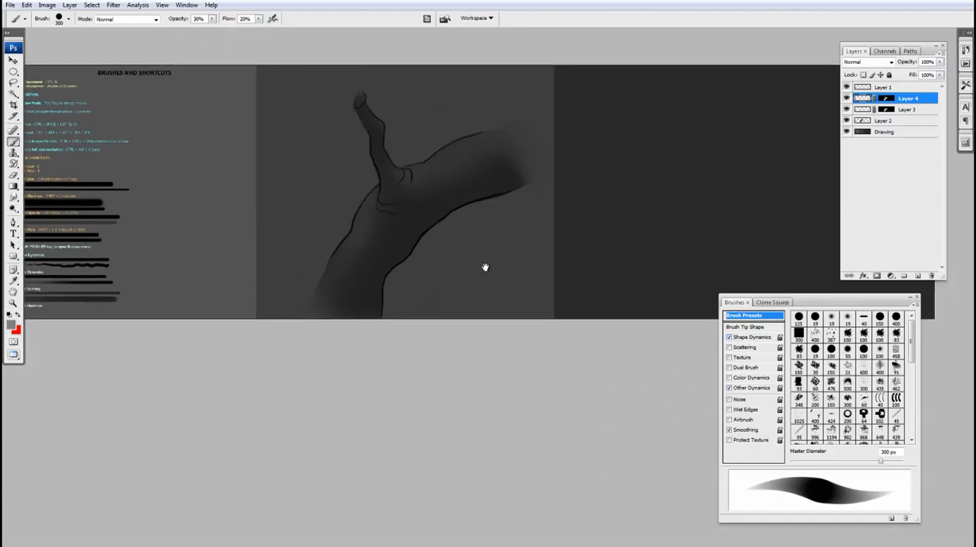
pyautogui.press('2')
pyautogui.press(']')
pyautogui.moveTo(550, 246); pyautogui.dragTo(560, 254)
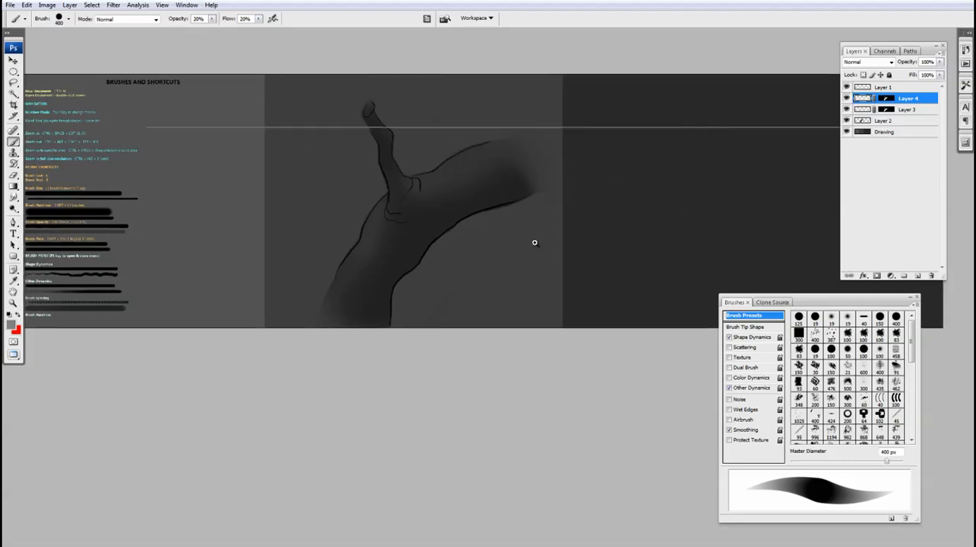
# Paint faint grey highlights on the right limb and lower trunk on Layer 4, with the brush at 400 and 700 px.
pyautogui.keyDown('ctrl'); pyautogui.click(525, 246); pyautogui.keyUp('ctrl')
pyautogui.moveTo(512, 228); pyautogui.dragTo(527, 278)
pyautogui.press('v')
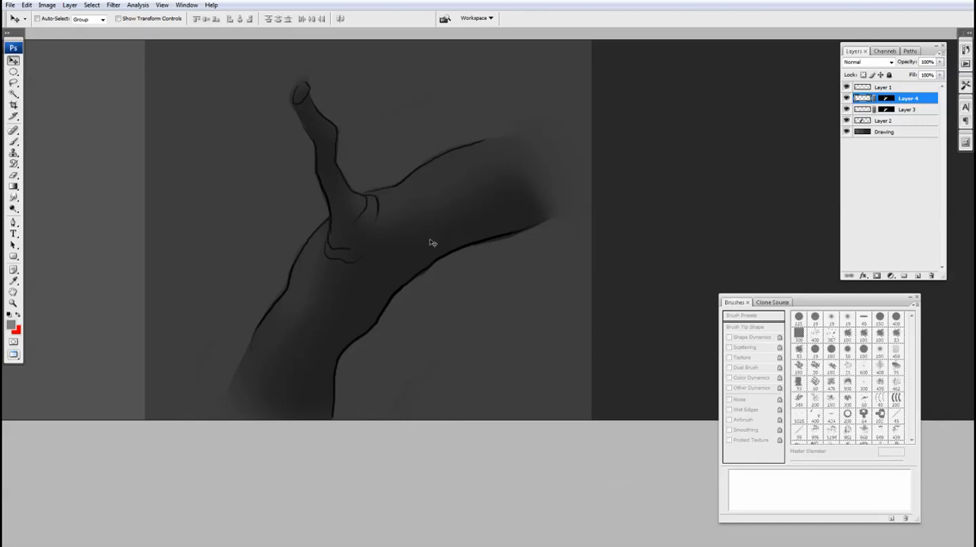
pyautogui.moveTo(452, 250); pyautogui.dragTo(444, 268)
pyautogui.press('b')
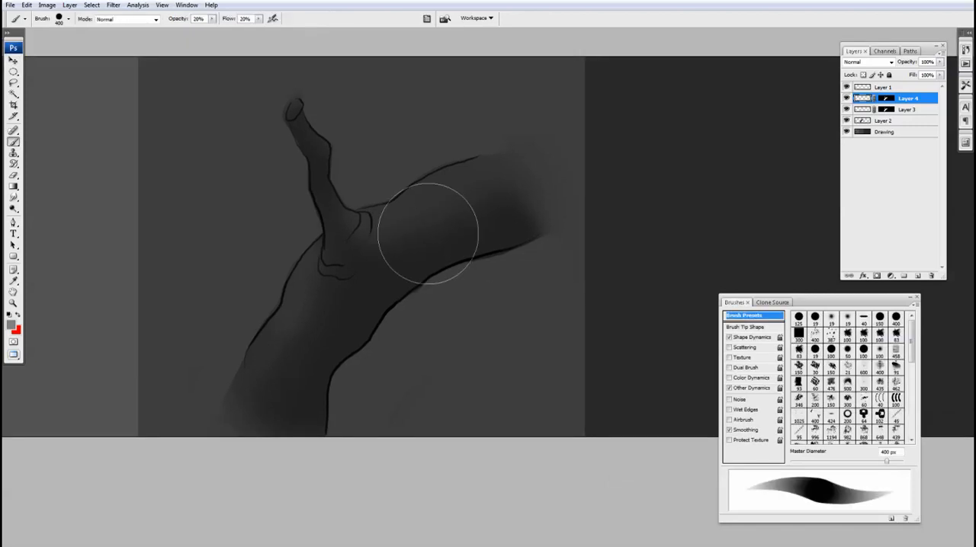
pyautogui.moveTo(424, 243); pyautogui.dragTo(415, 256)
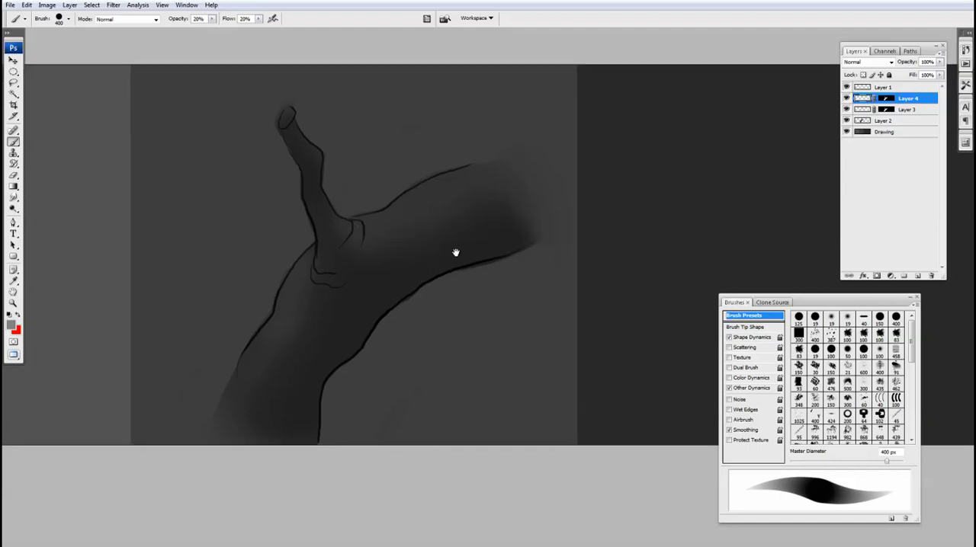
pyautogui.moveTo(455, 253); pyautogui.dragTo(461, 230)
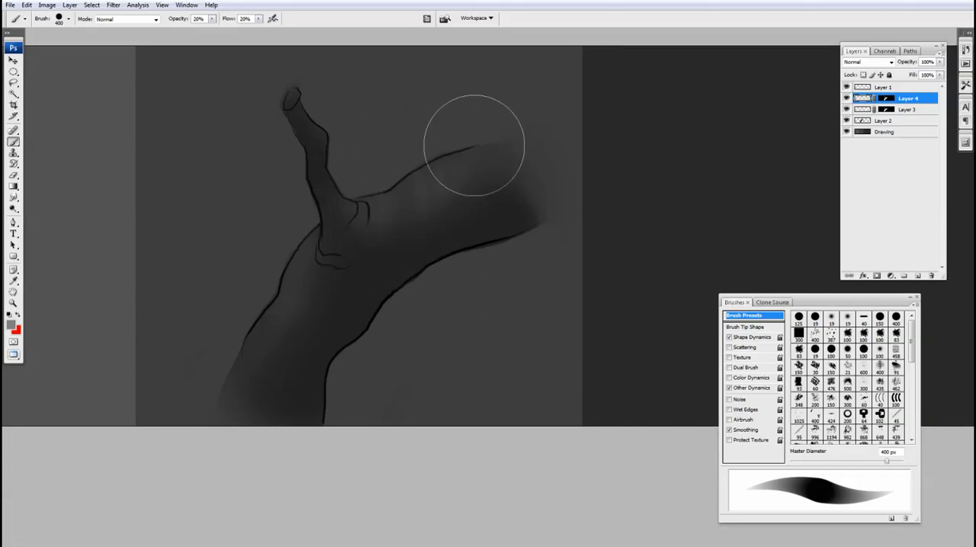
pyautogui.press(']')
pyautogui.press(']')
pyautogui.press(']')
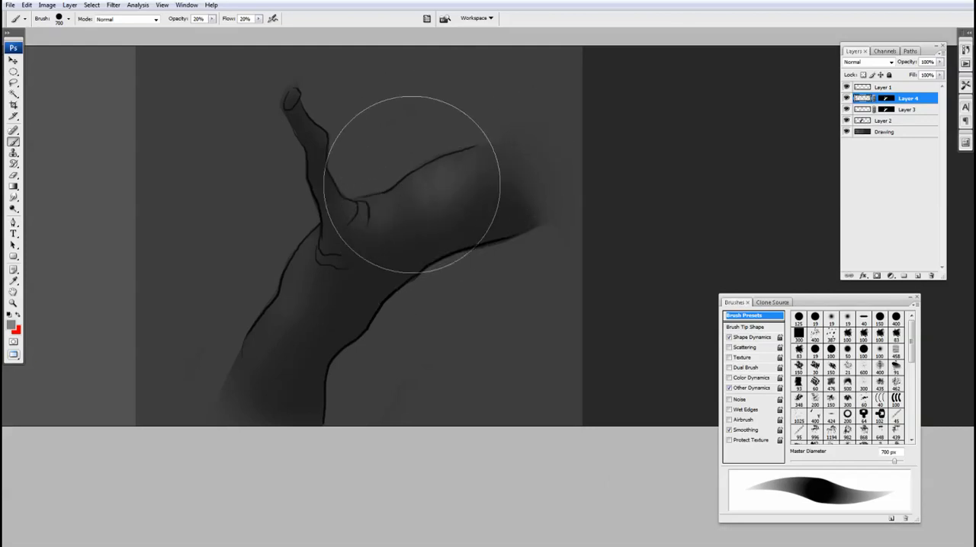
pyautogui.press('v')
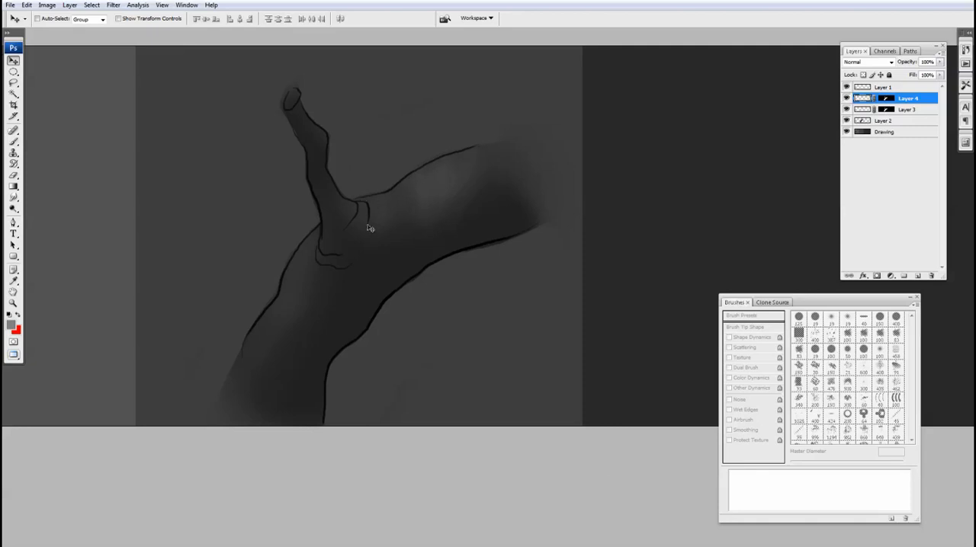
pyautogui.press('b')
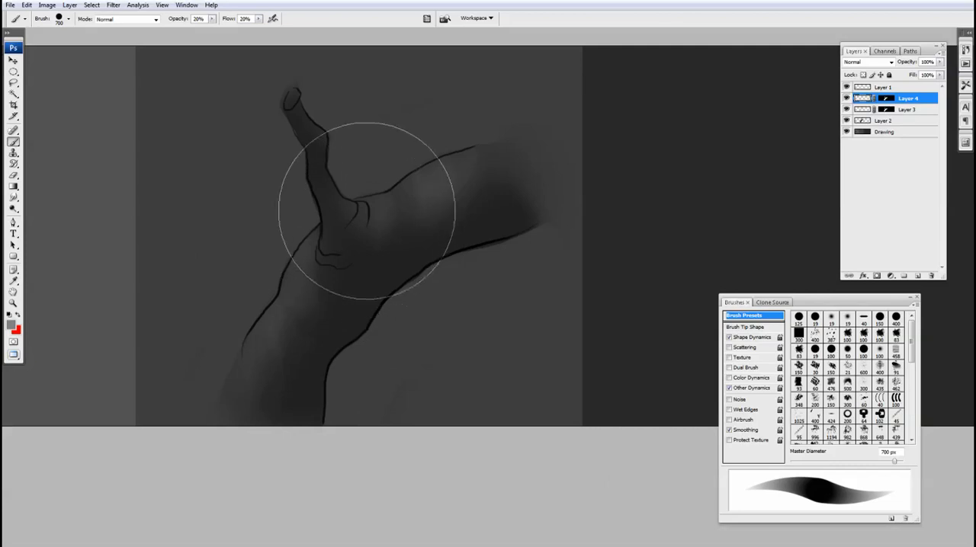
# Highlight the knot at the fork and the thin broken stub on Layer 4, using a brush of 300 px and smaller.
pyautogui.press('[')
pyautogui.press('[')
pyautogui.press('[')
pyautogui.press('[')
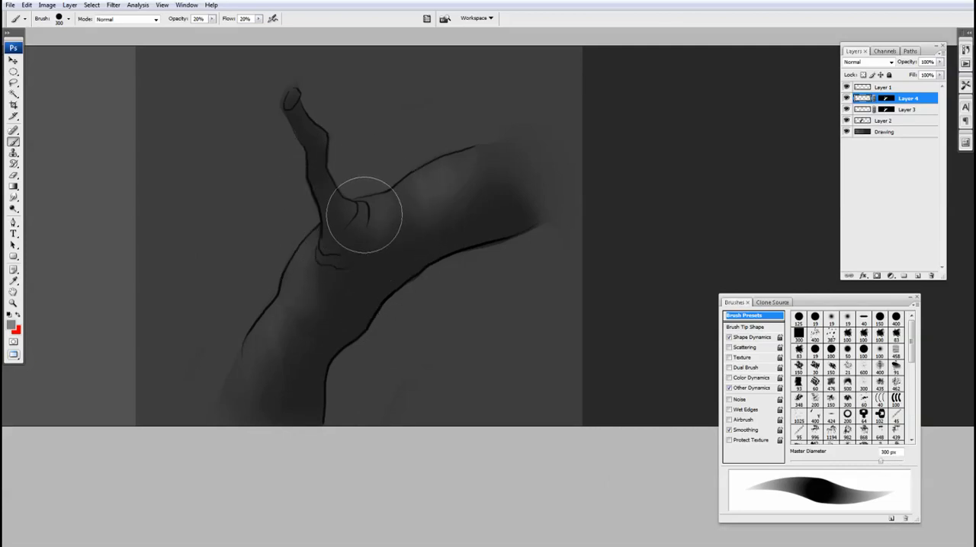
pyautogui.press('v')
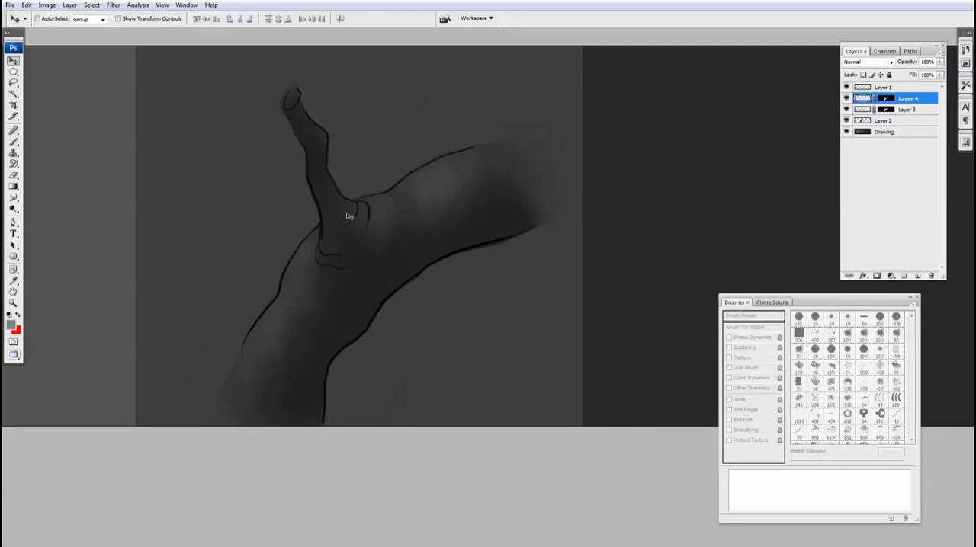
pyautogui.press('b')
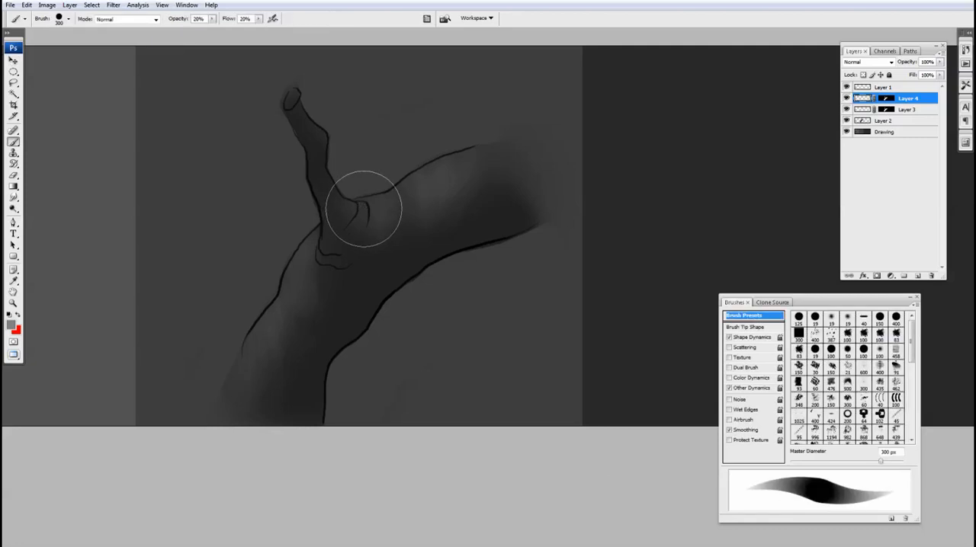
pyautogui.press('[')
pyautogui.press('[')
pyautogui.moveTo(362, 205)
pyautogui.mouseDown()
pyautogui.moveTo(353, 224)
pyautogui.moveTo(366, 209)
pyautogui.moveTo(353, 219)
pyautogui.moveTo(348, 191)
pyautogui.moveTo(338, 218)
pyautogui.moveTo(348, 200)
pyautogui.moveTo(323, 113)
pyautogui.moveTo(312, 126)
pyautogui.moveTo(307, 99)
pyautogui.moveTo(296, 119)
pyautogui.mouseUp()
# Build up the grey highlights along the right limb toward its faded end, varying the brush between 175 and 400 px.
pyautogui.moveTo(412, 172); pyautogui.dragTo(409, 180)
pyautogui.press(']')
pyautogui.press(']')
pyautogui.press(']')
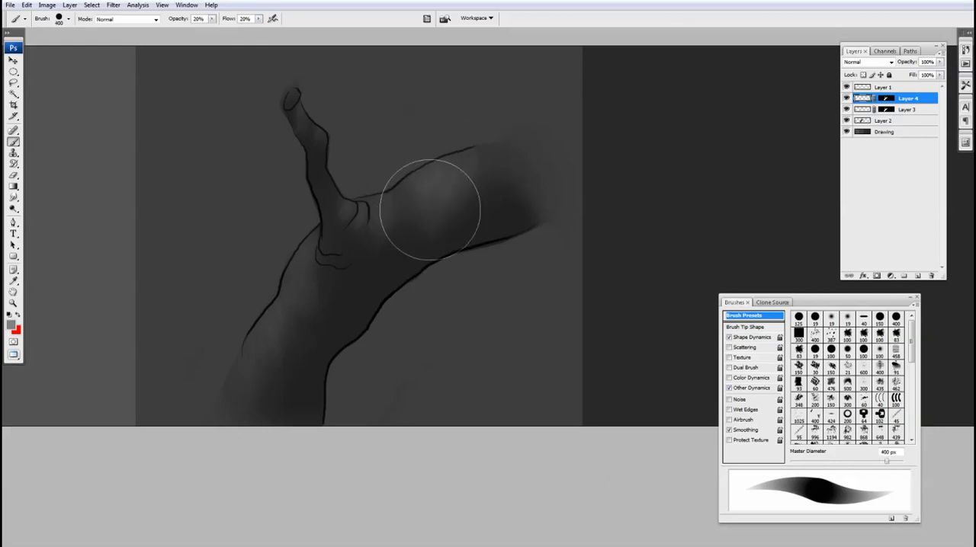
pyautogui.press('[')
pyautogui.press('[')
pyautogui.press('[')
pyautogui.press('[')
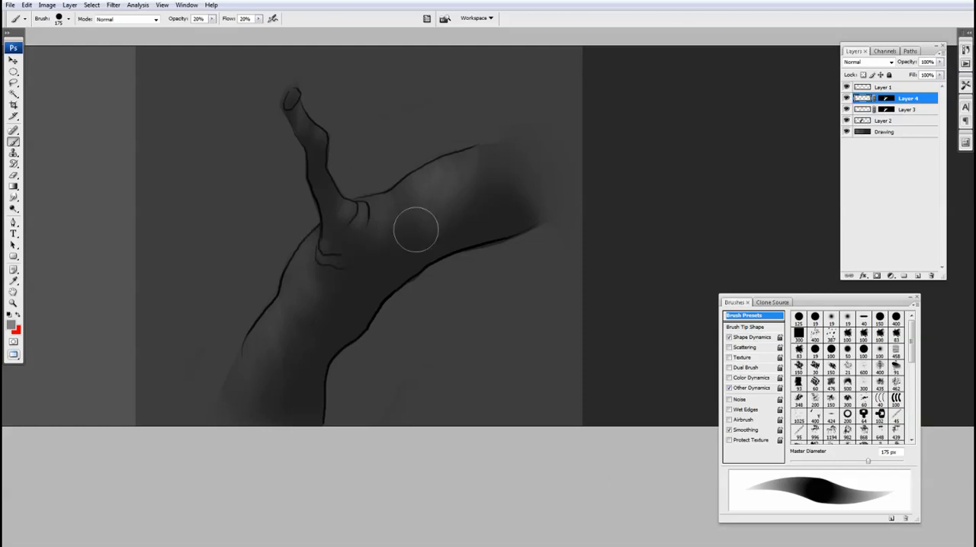
pyautogui.moveTo(491, 288); pyautogui.dragTo(489, 305)
pyautogui.press(']')
pyautogui.press(']')
pyautogui.press(']')
pyautogui.press(']')
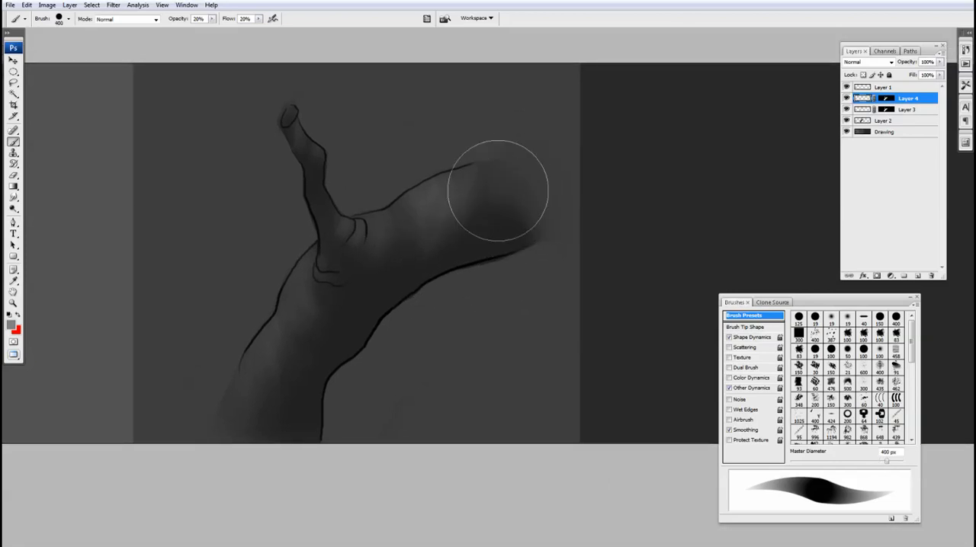
# Add a last grey highlight at the right limb's faded end on Layer 4 and lower that layer's opacity to 63%.
pyautogui.moveTo(500, 164); pyautogui.dragTo(510, 196)
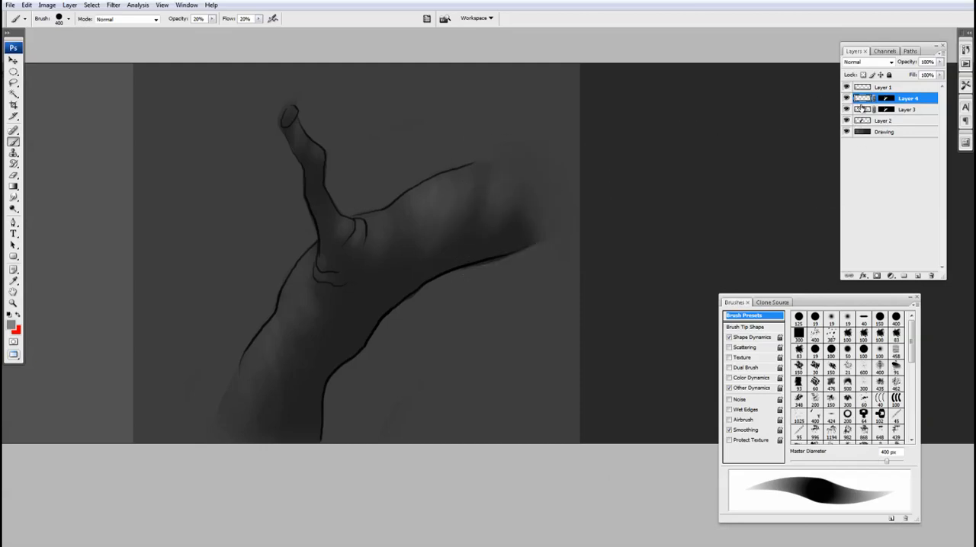
pyautogui.click(941, 63)
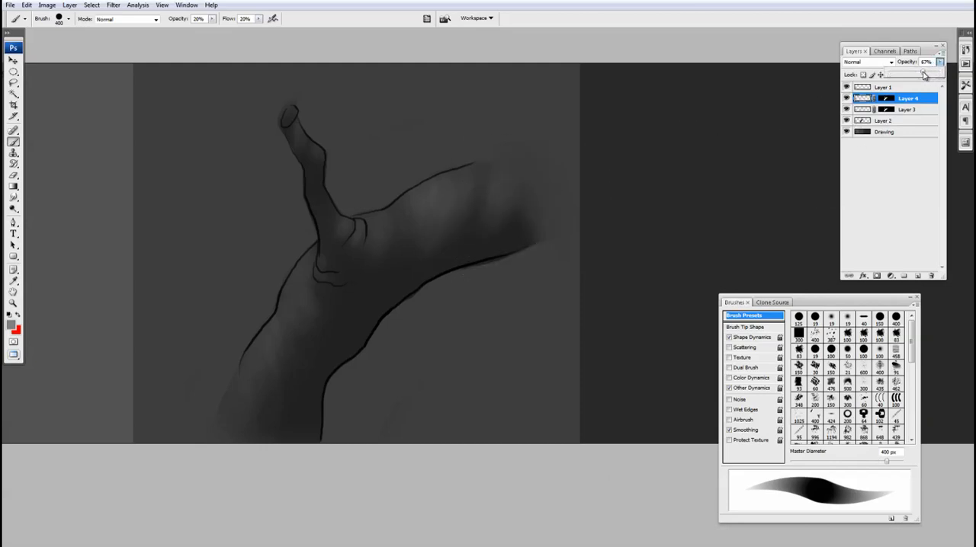
pyautogui.moveTo(921, 75); pyautogui.dragTo(921, 74)
pyautogui.keyDown('ctrl'); pyautogui.keyDown('alt'); pyautogui.click(543, 267); pyautogui.keyUp('alt'); pyautogui.keyUp('ctrl')
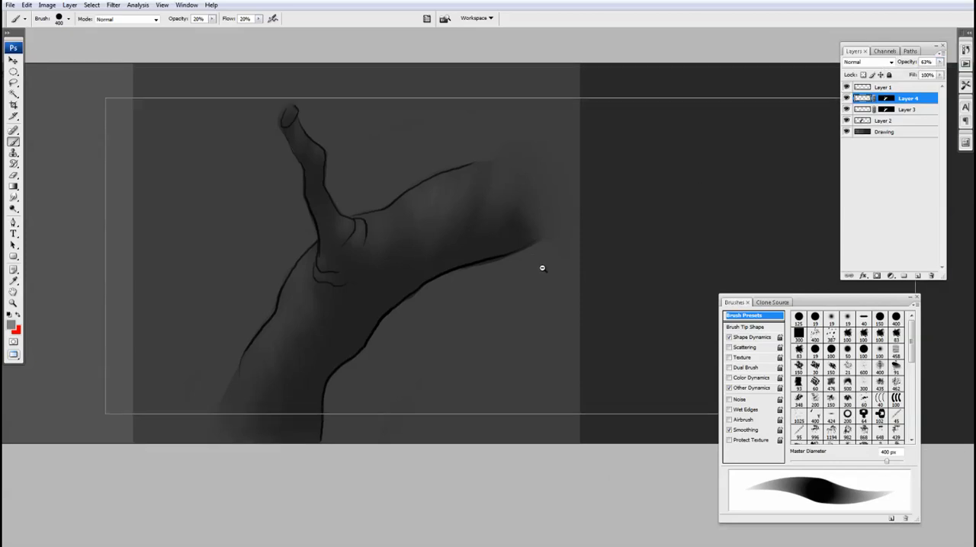
# Lower Layer 3's opacity to 57%.
pyautogui.click(869, 111)
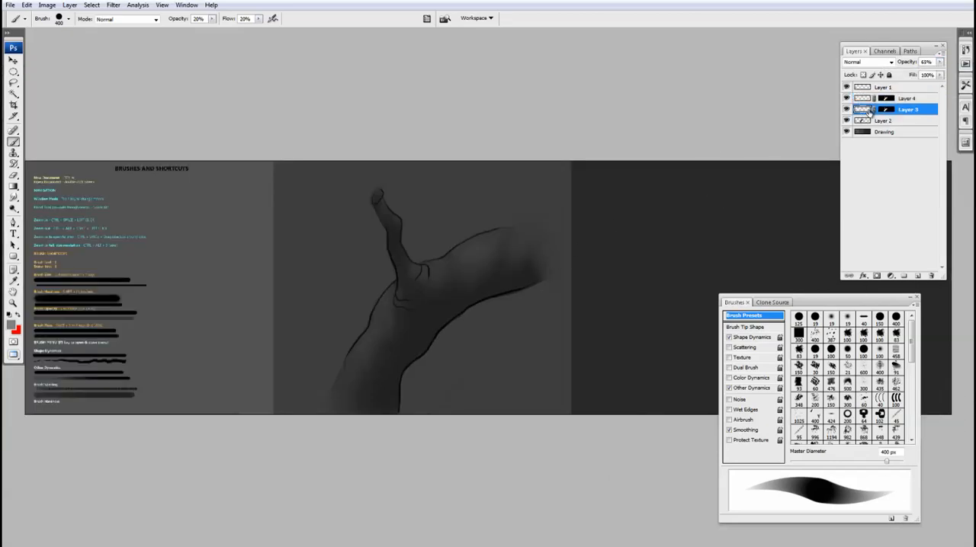
pyautogui.click(940, 62)
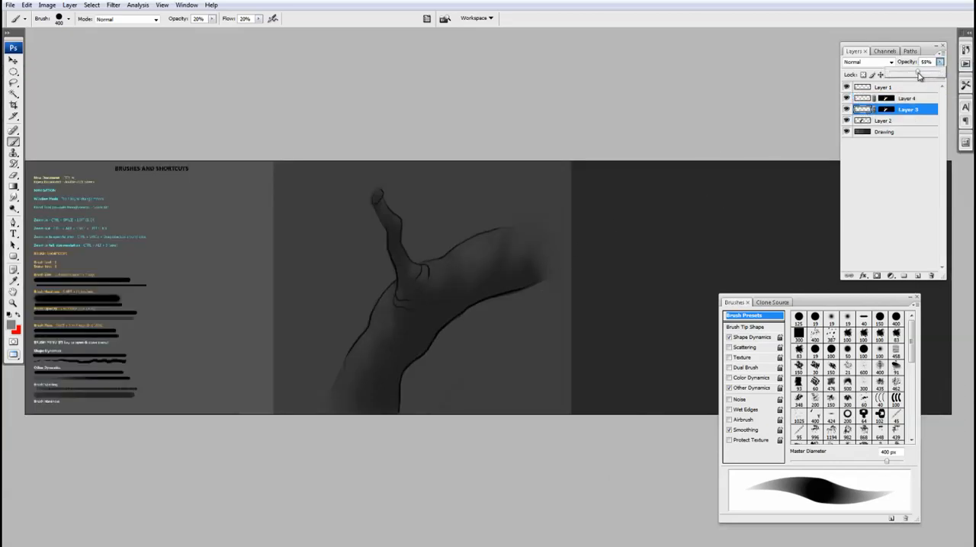
pyautogui.press('v')
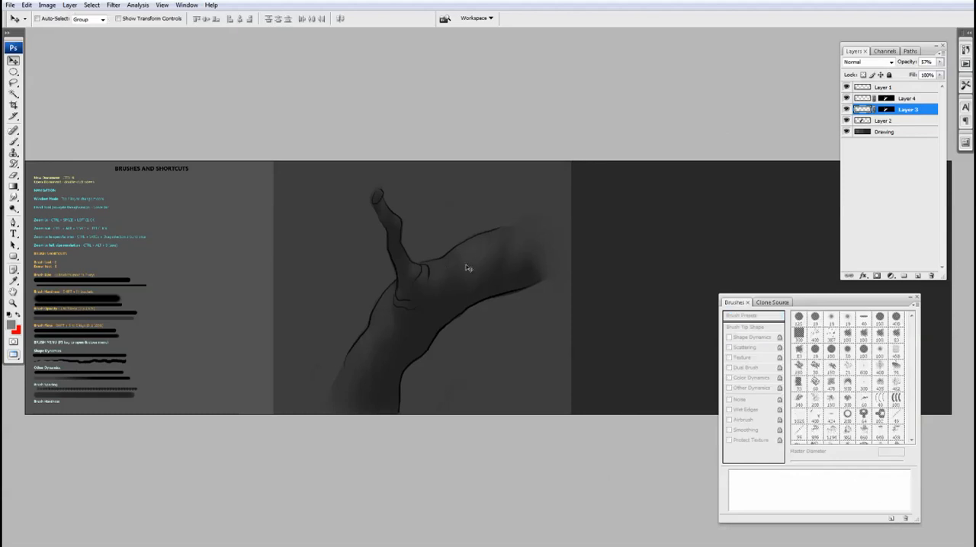
pyautogui.press('b')
# Add a new layer above Layer 4 and mask it to the branch shape using the existing layer mask's selection.
pyautogui.click(864, 98)
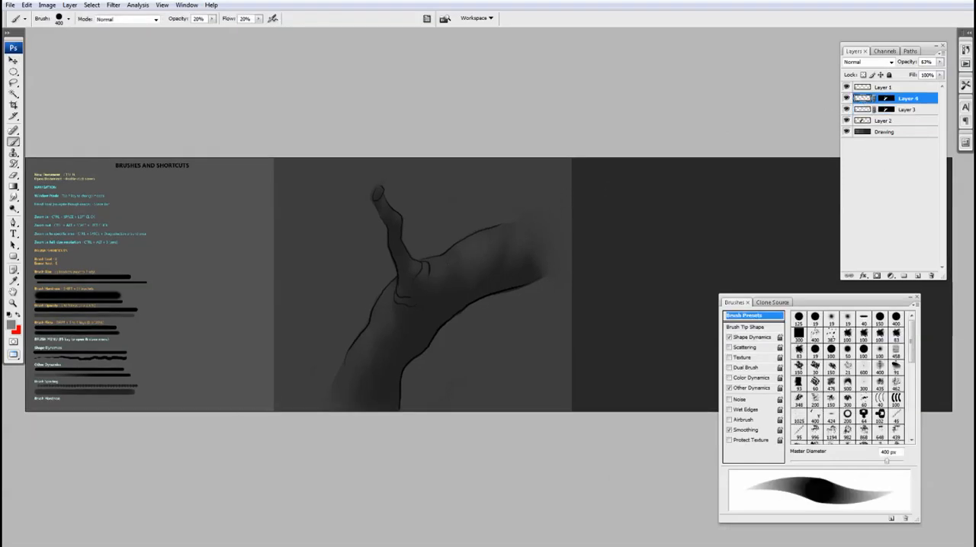
pyautogui.click(916, 276)
pyautogui.keyDown('ctrl'); pyautogui.click(889, 123); pyautogui.keyUp('ctrl')
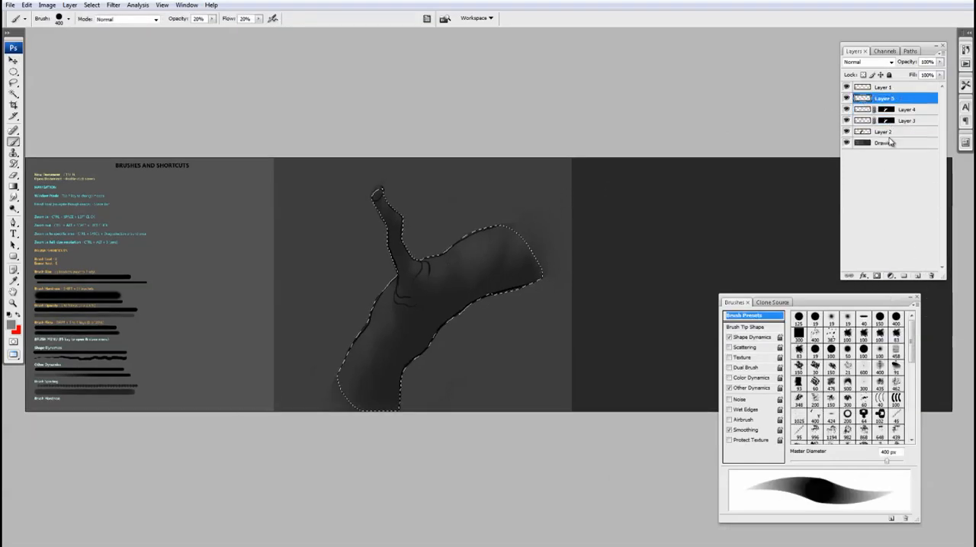
pyautogui.click(877, 276)
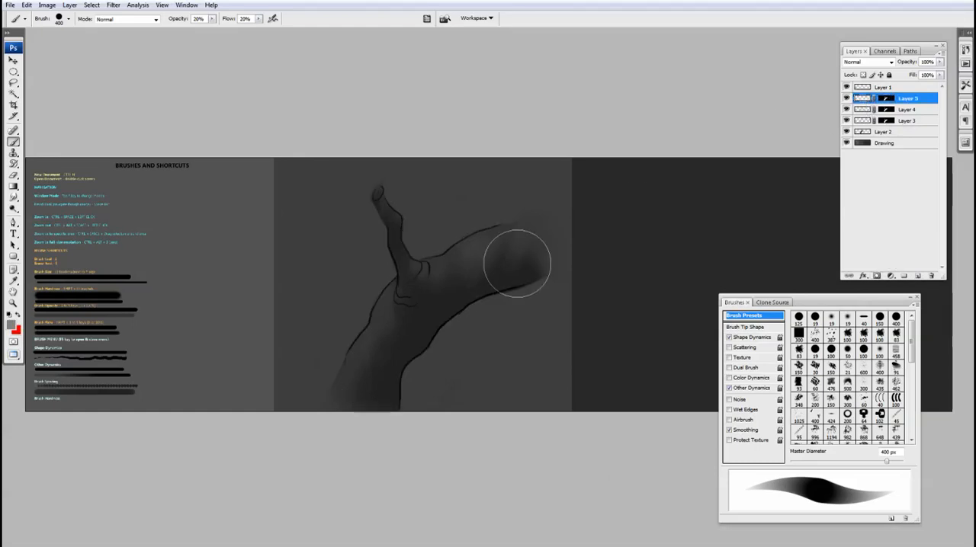
# Paint grey highlight streaks across the right limb toward the knot on Layer 5 with a 300 px brush.
pyautogui.press('[')
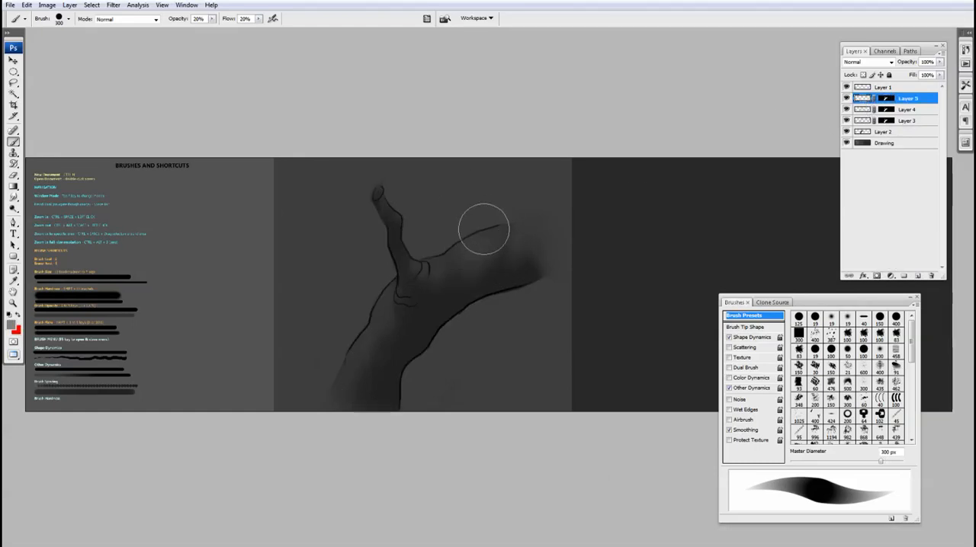
pyautogui.keyDown('ctrl'); pyautogui.keyDown('space'); pyautogui.click(507, 248); pyautogui.keyUp('space'); pyautogui.keyUp('ctrl')
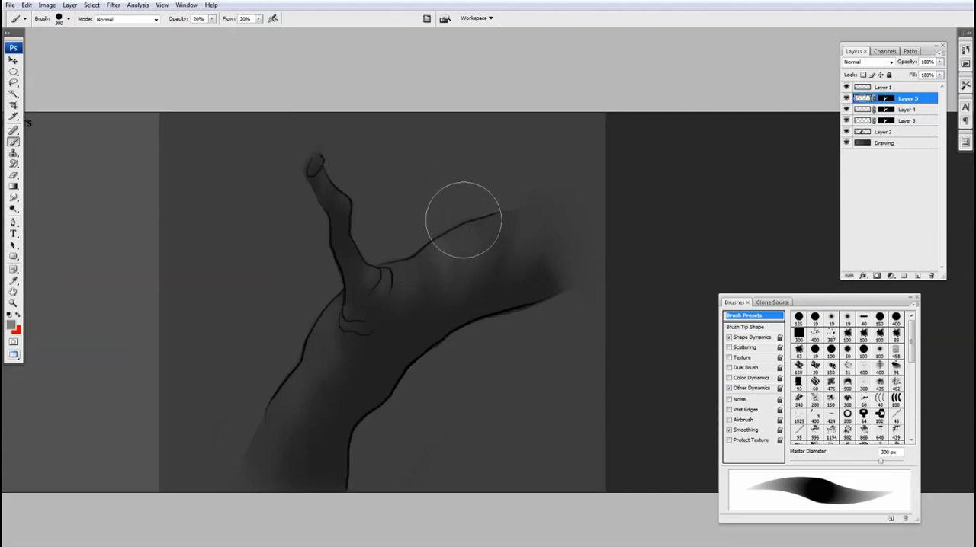
pyautogui.moveTo(467, 231)
pyautogui.mouseDown()
pyautogui.moveTo(470, 268)
pyautogui.moveTo(466, 216)
pyautogui.moveTo(452, 295)
pyautogui.mouseUp()
pyautogui.moveTo(452, 213); pyautogui.dragTo(465, 252)
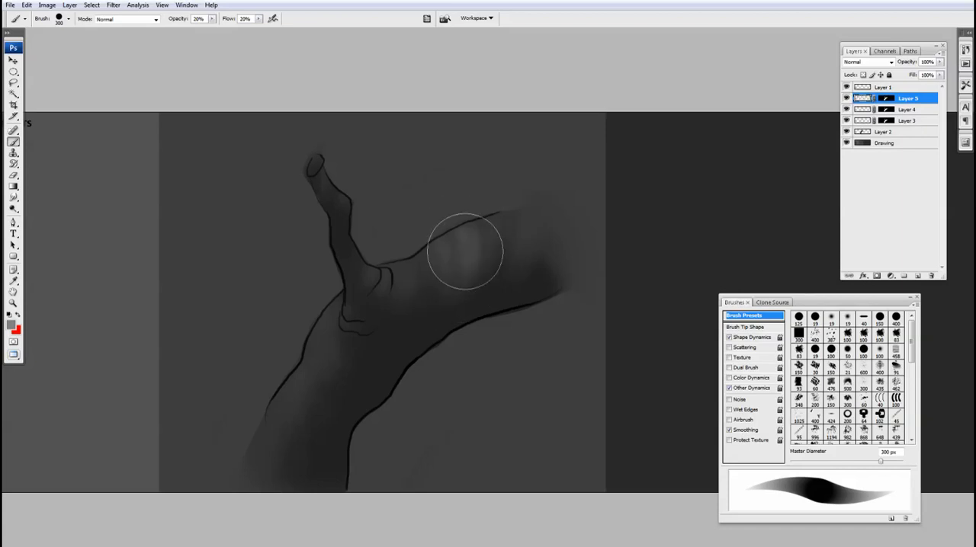
pyautogui.moveTo(491, 205); pyautogui.dragTo(478, 259)
pyautogui.moveTo(486, 198)
pyautogui.mouseDown()
pyautogui.moveTo(471, 235)
pyautogui.moveTo(475, 292)
pyautogui.mouseUp()
pyautogui.moveTo(518, 202)
pyautogui.mouseDown()
pyautogui.moveTo(515, 248)
pyautogui.moveTo(506, 251)
pyautogui.moveTo(516, 235)
pyautogui.mouseUp()
pyautogui.moveTo(421, 264)
pyautogui.mouseDown()
pyautogui.moveTo(411, 285)
pyautogui.moveTo(400, 253)
pyautogui.moveTo(384, 254)
pyautogui.moveTo(398, 292)
pyautogui.mouseUp()
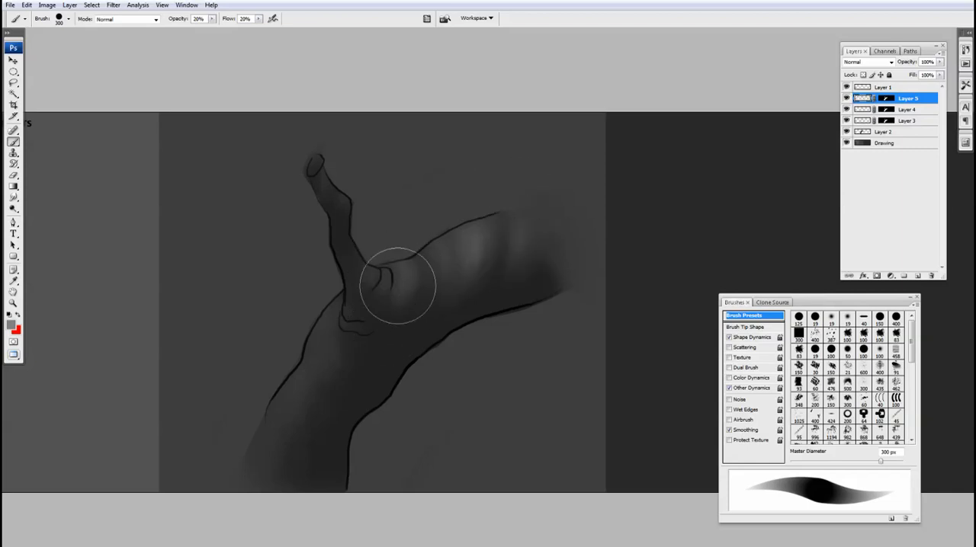
# Add smaller highlights around the knot at the fork on Layer 5 with a 150 px brush.
pyautogui.press('[')
pyautogui.press('[')
pyautogui.press('[')
pyautogui.press('[')
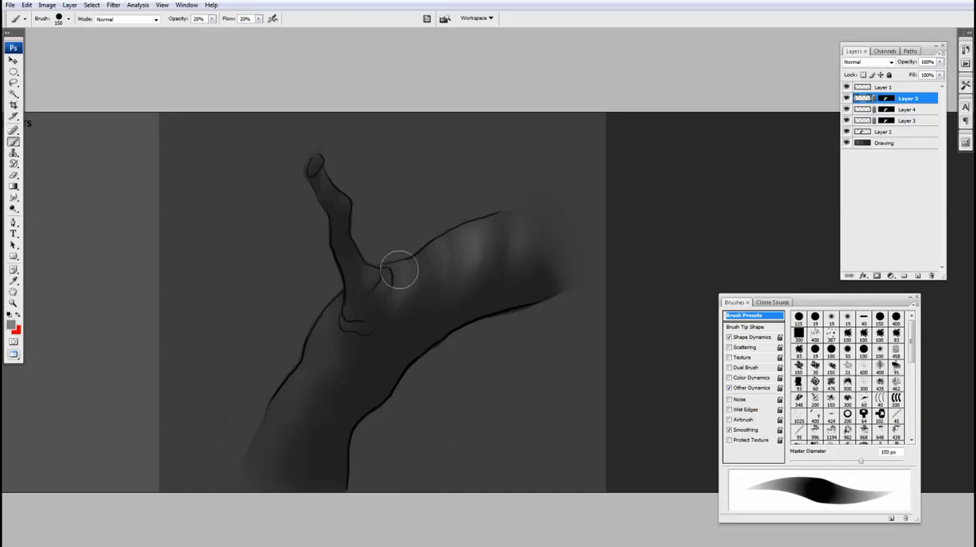
pyautogui.moveTo(410, 254); pyautogui.dragTo(408, 301)
pyautogui.moveTo(379, 270); pyautogui.dragTo(369, 291)
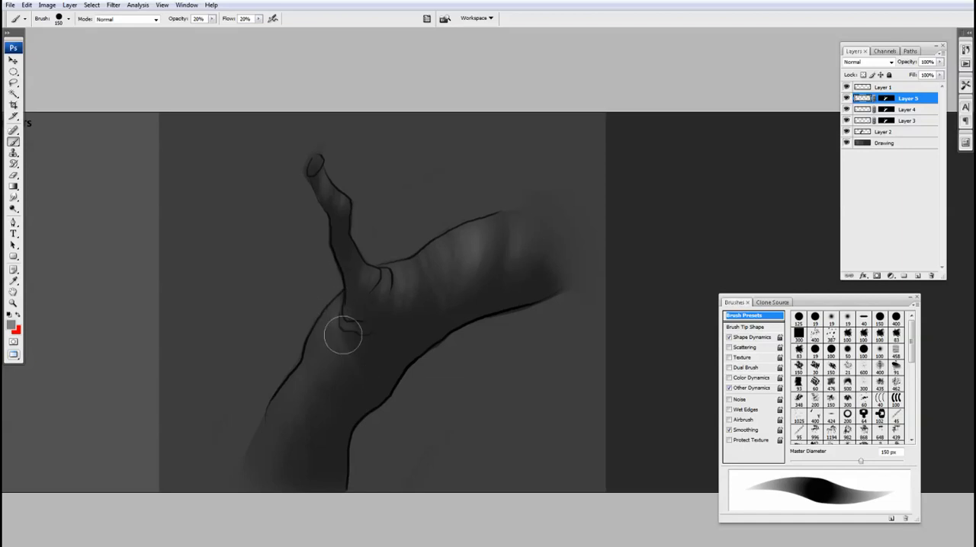
# Extend the highlights over the lower trunk, the fork and the right limb on Layer 5 with a 250 px brush.
pyautogui.press(']')
pyautogui.press(']')
pyautogui.press(']')
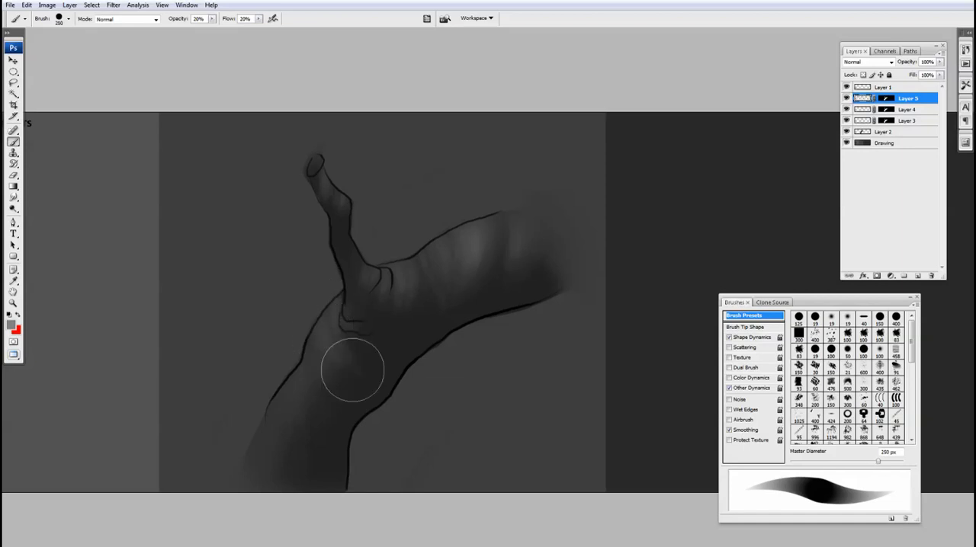
pyautogui.moveTo(322, 357)
pyautogui.mouseDown()
pyautogui.moveTo(350, 373)
pyautogui.moveTo(295, 363)
pyautogui.moveTo(315, 419)
pyautogui.mouseUp()
pyautogui.moveTo(282, 371)
pyautogui.mouseDown()
pyautogui.moveTo(305, 448)
pyautogui.moveTo(276, 370)
pyautogui.moveTo(267, 378)
pyautogui.moveTo(295, 442)
pyautogui.moveTo(289, 458)
pyautogui.moveTo(304, 462)
pyautogui.moveTo(320, 392)
pyautogui.moveTo(293, 366)
pyautogui.moveTo(329, 393)
pyautogui.moveTo(345, 390)
pyautogui.moveTo(310, 386)
pyautogui.moveTo(340, 384)
pyautogui.mouseUp()
pyautogui.moveTo(416, 270); pyautogui.dragTo(390, 334)
pyautogui.moveTo(380, 261)
pyautogui.mouseDown()
pyautogui.moveTo(370, 236)
pyautogui.moveTo(359, 249)
pyautogui.mouseUp()
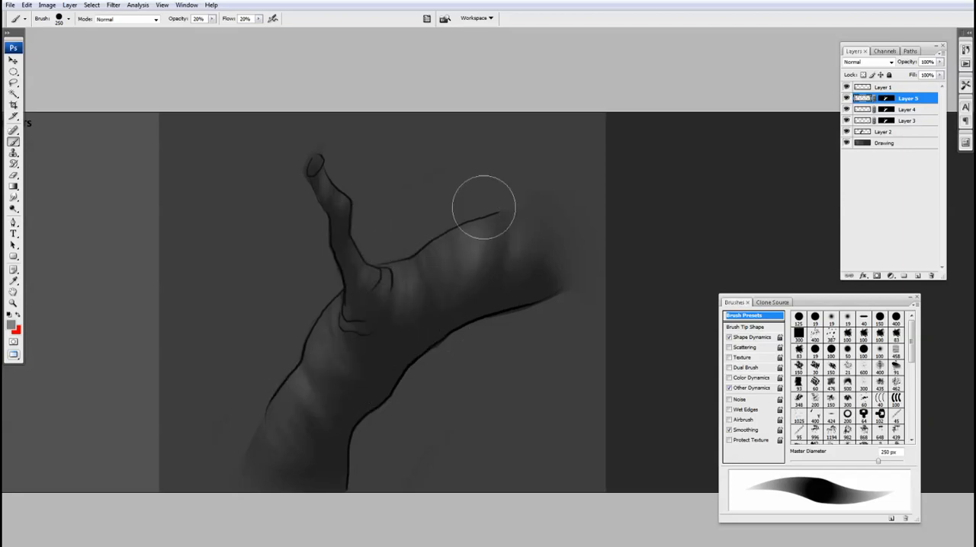
pyautogui.moveTo(428, 240)
pyautogui.mouseDown()
pyautogui.moveTo(432, 308)
pyautogui.moveTo(510, 236)
pyautogui.mouseUp()
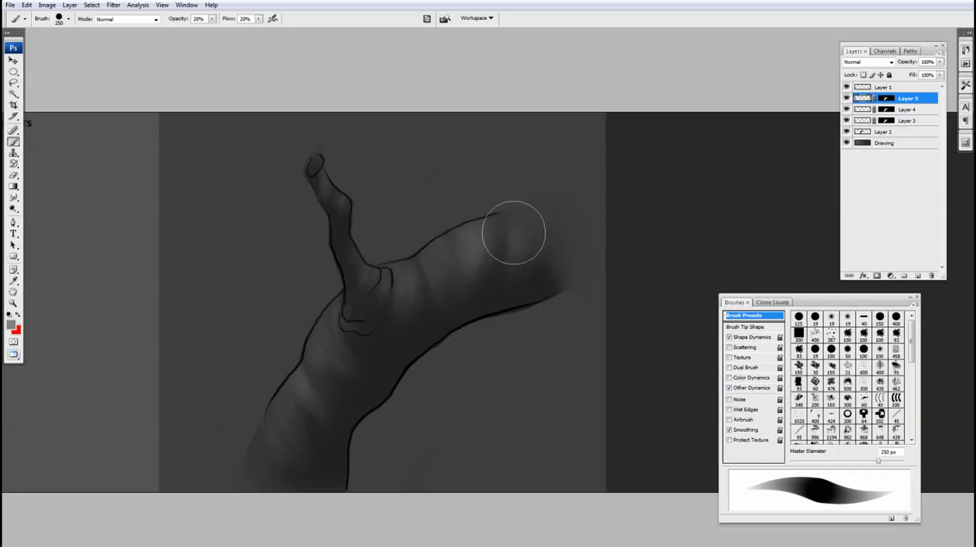
pyautogui.moveTo(358, 385)
pyautogui.mouseDown()
pyautogui.moveTo(355, 411)
pyautogui.moveTo(466, 347)
pyautogui.mouseUp()
# Lower Layer 5's opacity to 62% and Layer 4's opacity to 55%.
pyautogui.press('v')
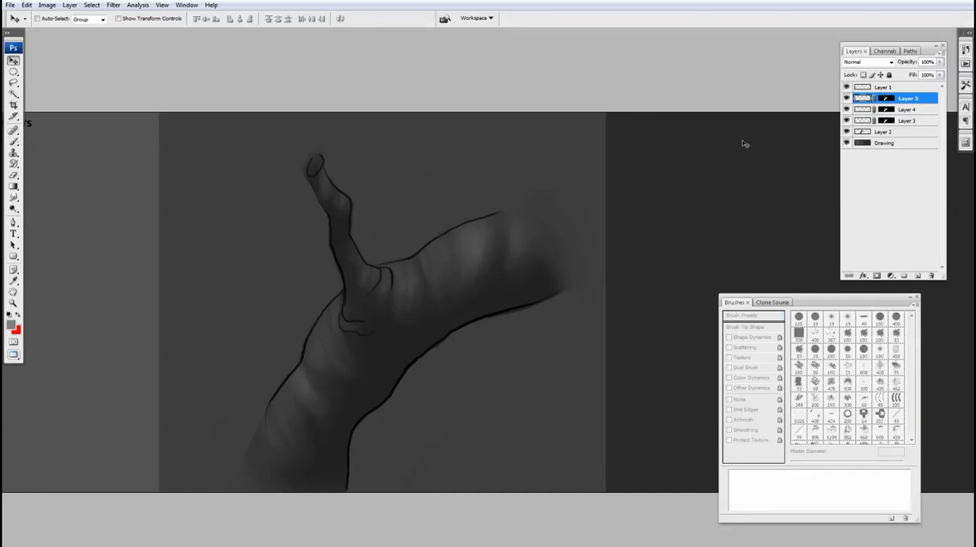
pyautogui.click(940, 62)
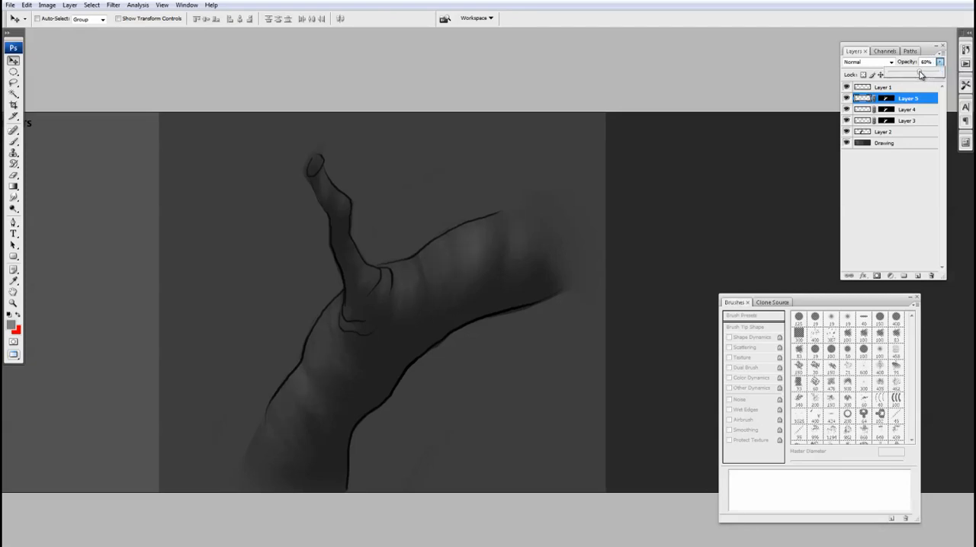
pyautogui.hotkey('alt', '[')
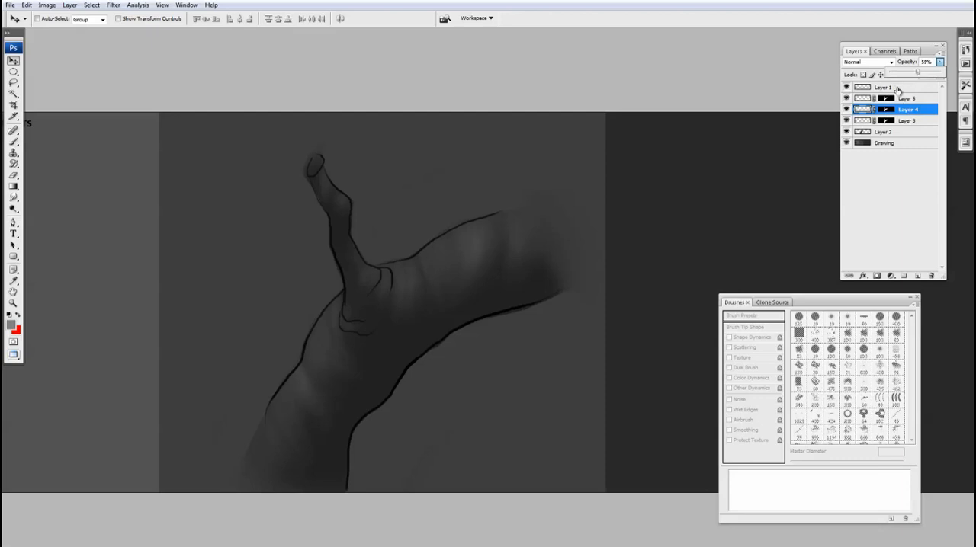
# Add a new layer above Layer 5, mask it to the branch shape, and target its pixels instead of the mask.
pyautogui.click(867, 100)
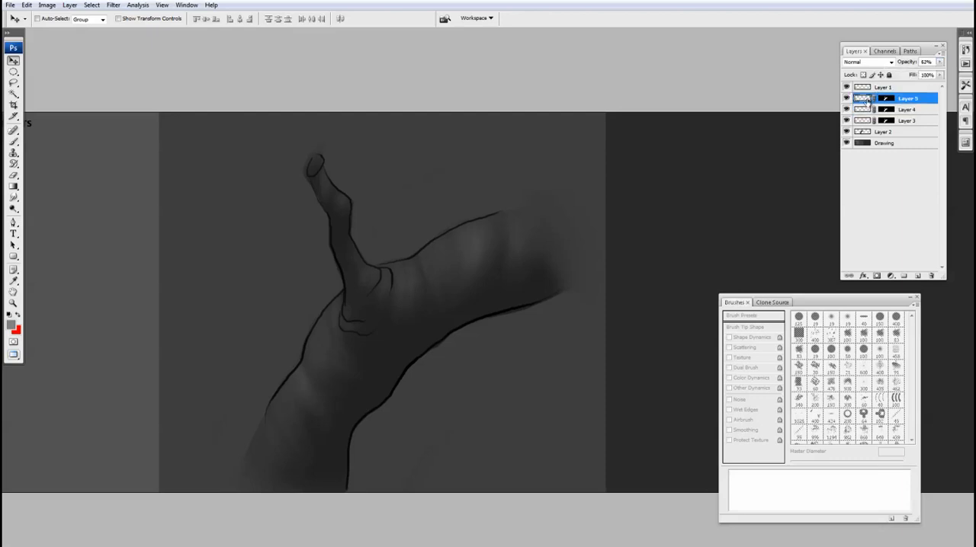
pyautogui.click(918, 276)
pyautogui.keyDown('ctrl'); pyautogui.click(882, 110); pyautogui.keyUp('ctrl')
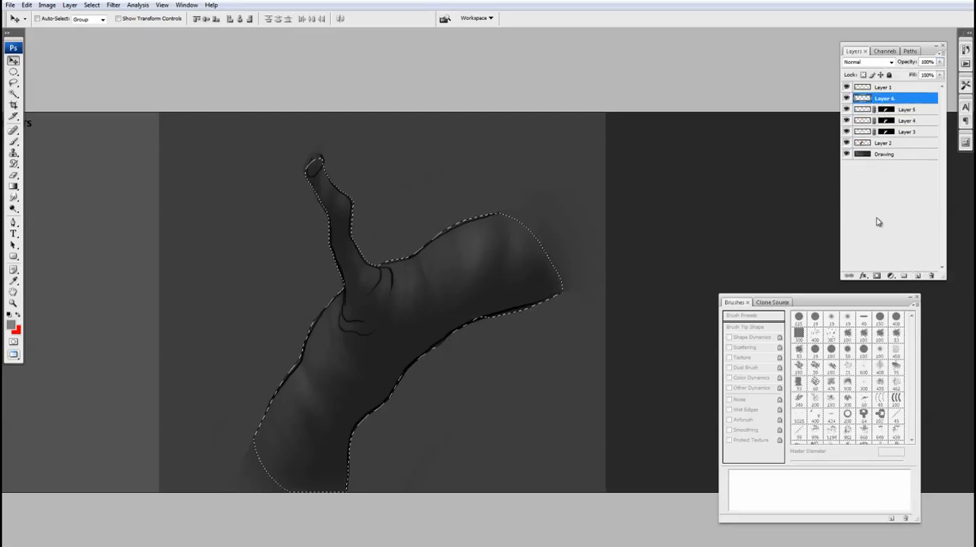
pyautogui.click(876, 276)
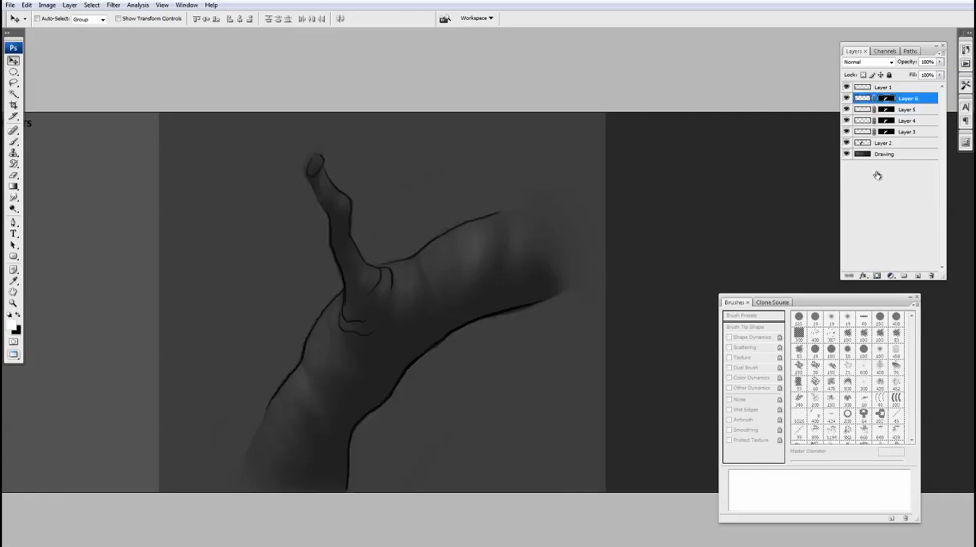
pyautogui.click(862, 99)
# Paint narrow grey bark streaks along the right limb and fork on Layer 6, with the brush between 125 and 175 px.
pyautogui.press('b')
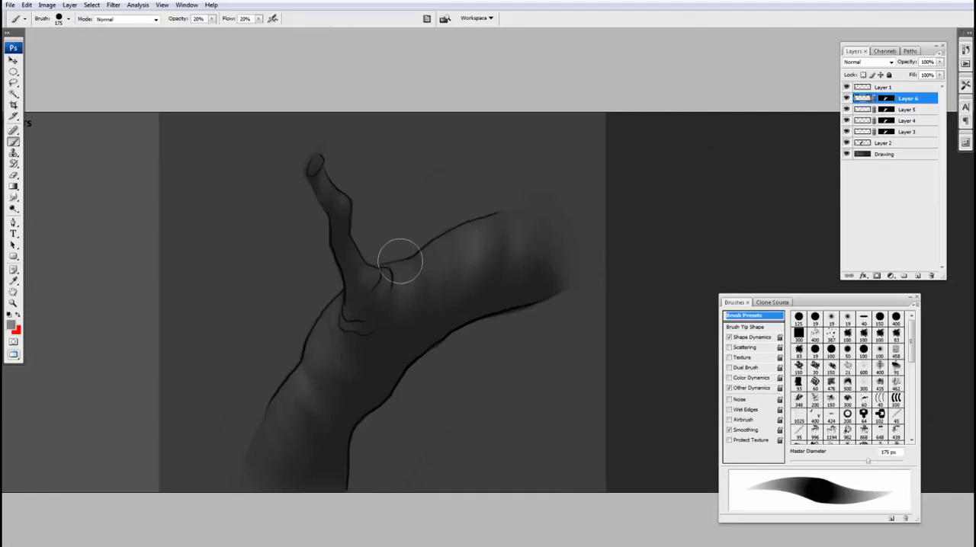
pyautogui.moveTo(389, 262)
pyautogui.mouseDown()
pyautogui.moveTo(399, 301)
pyautogui.moveTo(406, 259)
pyautogui.moveTo(411, 280)
pyautogui.moveTo(425, 244)
pyautogui.moveTo(431, 289)
pyautogui.moveTo(421, 249)
pyautogui.moveTo(430, 263)
pyautogui.moveTo(421, 293)
pyautogui.moveTo(435, 232)
pyautogui.moveTo(439, 260)
pyautogui.moveTo(449, 234)
pyautogui.moveTo(457, 266)
pyautogui.moveTo(473, 231)
pyautogui.moveTo(486, 234)
pyautogui.moveTo(477, 225)
pyautogui.moveTo(475, 269)
pyautogui.moveTo(475, 232)
pyautogui.moveTo(465, 222)
pyautogui.moveTo(469, 255)
pyautogui.moveTo(447, 230)
pyautogui.moveTo(454, 259)
pyautogui.moveTo(442, 230)
pyautogui.moveTo(457, 244)
pyautogui.moveTo(450, 287)
pyautogui.moveTo(481, 207)
pyautogui.moveTo(486, 236)
pyautogui.moveTo(500, 211)
pyautogui.moveTo(499, 272)
pyautogui.moveTo(523, 218)
pyautogui.moveTo(521, 238)
pyautogui.moveTo(519, 210)
pyautogui.moveTo(518, 231)
pyautogui.moveTo(533, 203)
pyautogui.moveTo(527, 260)
pyautogui.moveTo(540, 212)
pyautogui.moveTo(517, 253)
pyautogui.moveTo(514, 212)
pyautogui.moveTo(503, 208)
pyautogui.moveTo(505, 251)
pyautogui.moveTo(504, 205)
pyautogui.moveTo(502, 261)
pyautogui.moveTo(507, 238)
pyautogui.mouseUp()
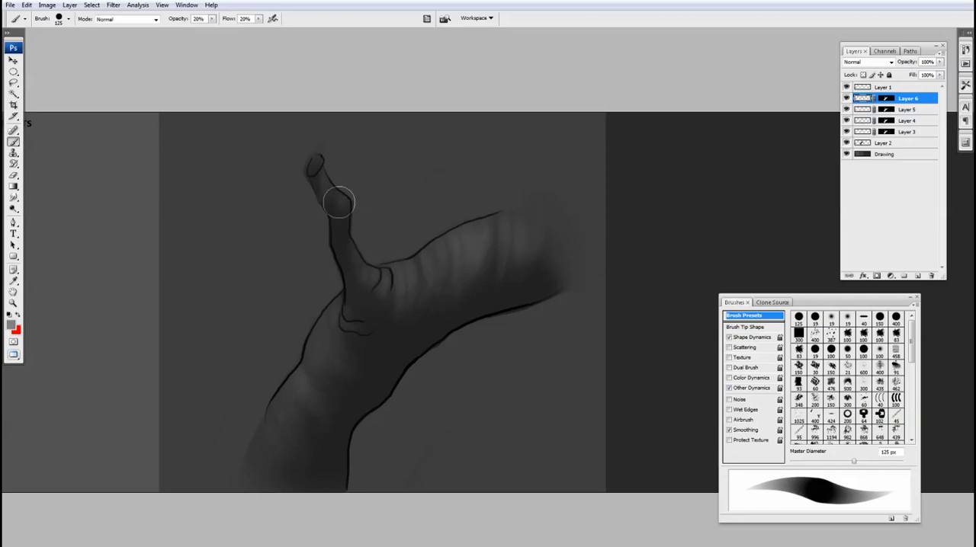
pyautogui.moveTo(392, 339); pyautogui.dragTo(404, 291)
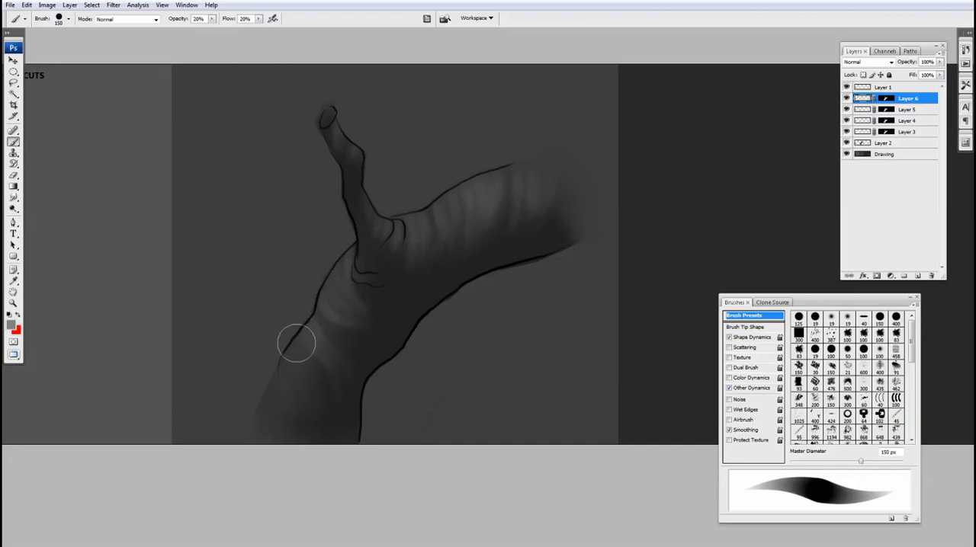
# Paint curved grey bark streaks across the lower trunk on Layer 6 at 150 px, enlarging the brush to 200 px.
pyautogui.moveTo(280, 353)
pyautogui.mouseDown()
pyautogui.moveTo(320, 384)
pyautogui.moveTo(275, 371)
pyautogui.moveTo(320, 388)
pyautogui.moveTo(269, 378)
pyautogui.moveTo(326, 392)
pyautogui.mouseUp()
pyautogui.moveTo(249, 391); pyautogui.dragTo(281, 400)
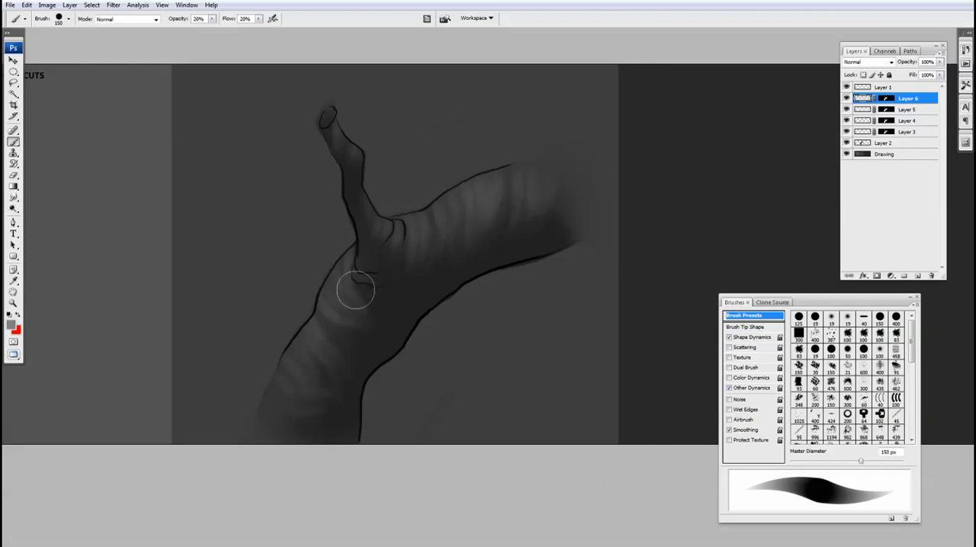
pyautogui.press(']')
pyautogui.press(']')
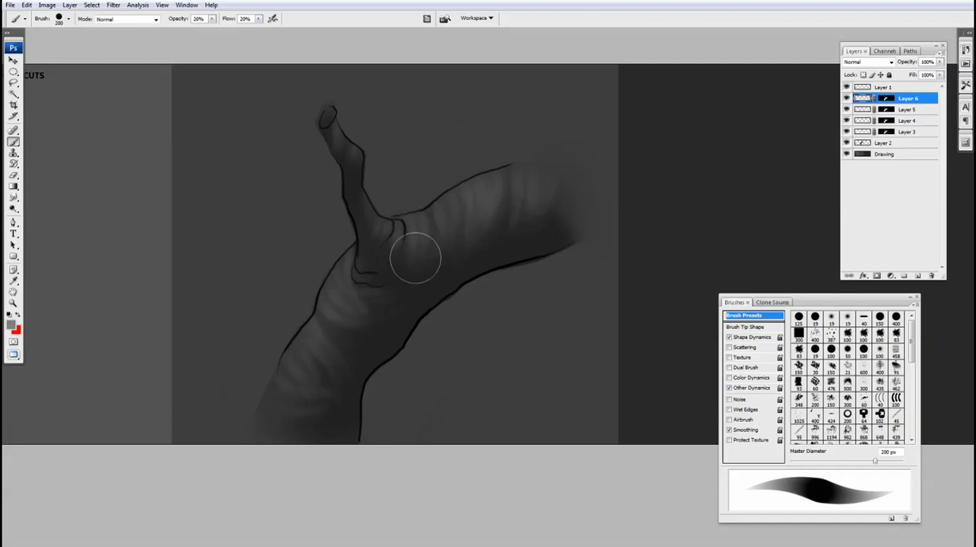
# Set Layer 6's opacity to 83% and toggle its visibility off and on to compare the branch with and without it.
pyautogui.click(940, 62)
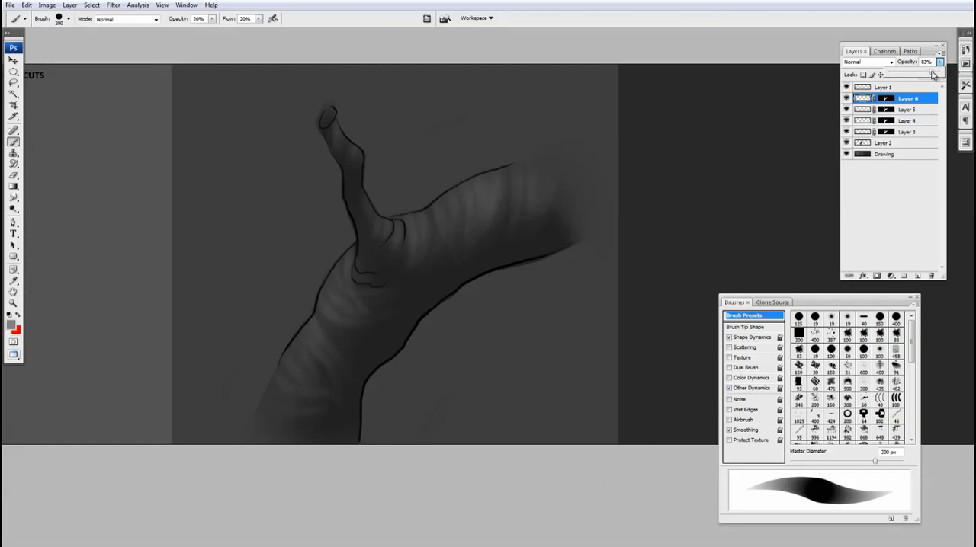
pyautogui.keyDown('ctrl'); pyautogui.keyDown('alt'); pyautogui.click(505, 326); pyautogui.keyUp('alt'); pyautogui.keyUp('ctrl')
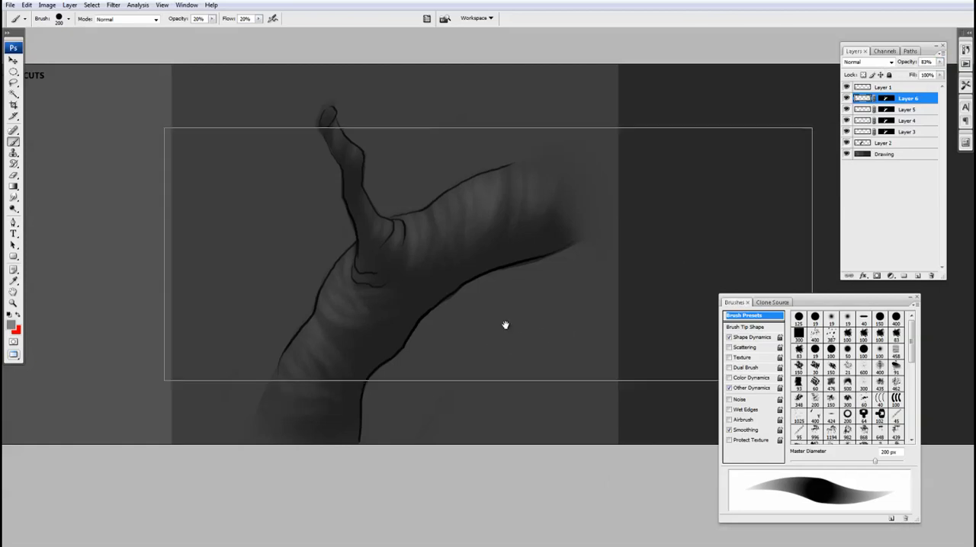
pyautogui.moveTo(474, 326); pyautogui.dragTo(485, 319)
pyautogui.press('v')
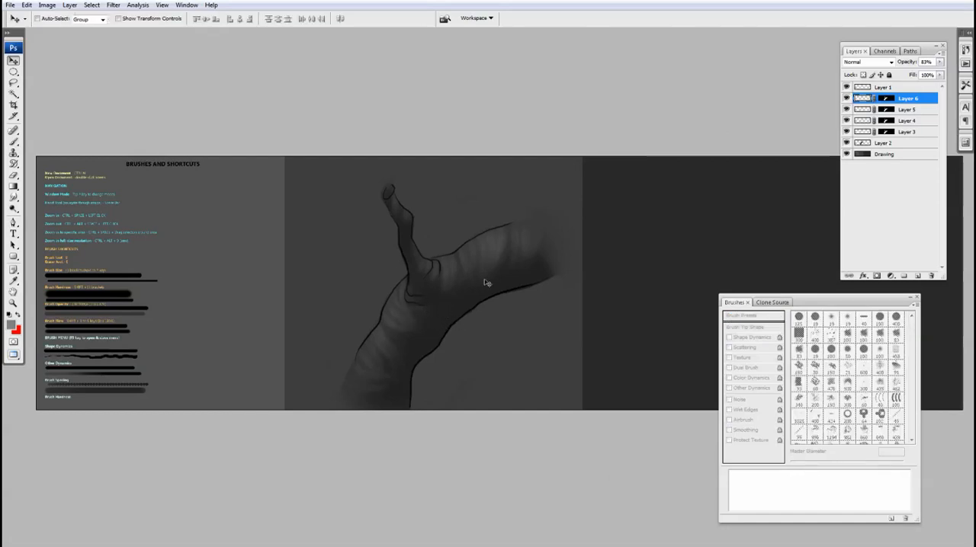
pyautogui.click(846, 99)
pyautogui.click(846, 99)
# Set up a soft 500 px eraser with 30% opacity and 20% flow, and make Layer 5 the active layer.
pyautogui.press('e')
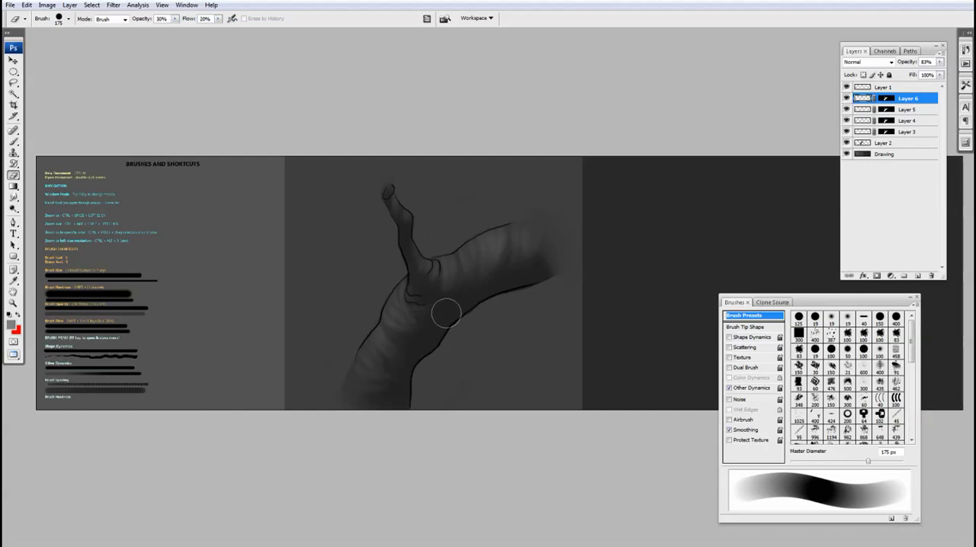
pyautogui.hotkey('shift', '2')
pyautogui.hotkey('shift', '[')
pyautogui.press(']')
pyautogui.press(']')
pyautogui.press(']')
pyautogui.press(']')
pyautogui.press(']')
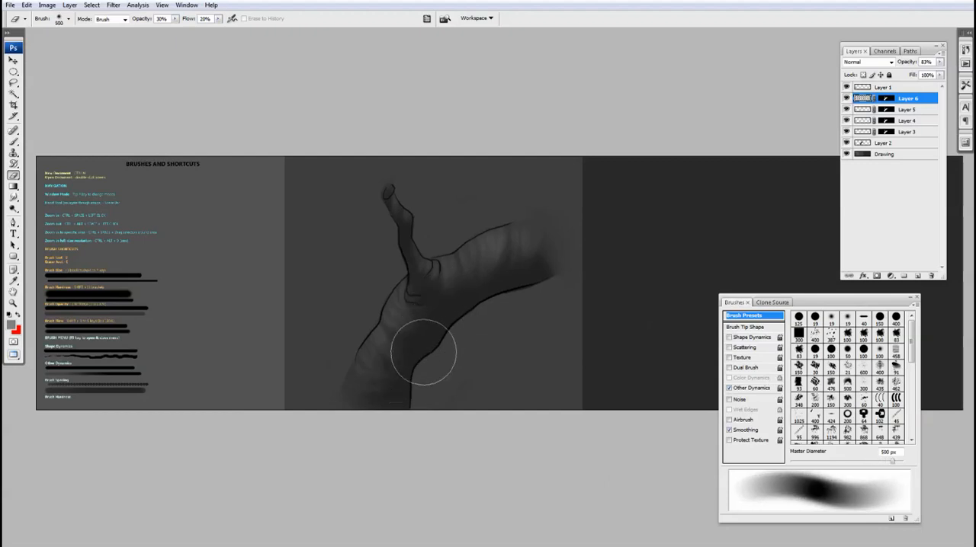
pyautogui.click(862, 109)
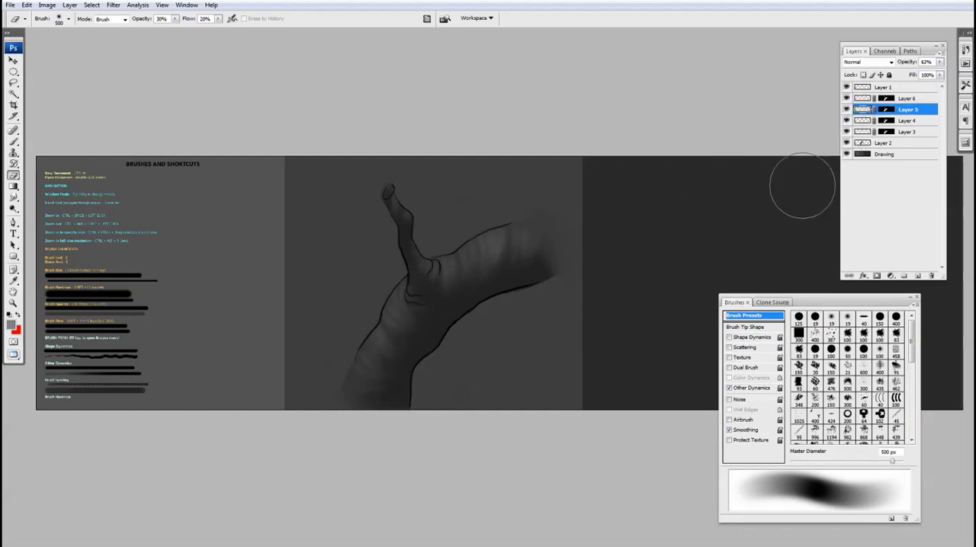
# Soften the Layer 6 streaks on the lower trunk with a light pass of the 500 px eraser.
pyautogui.click(862, 99)
pyautogui.moveTo(416, 351)
pyautogui.mouseDown()
pyautogui.moveTo(400, 384)
pyautogui.moveTo(442, 323)
pyautogui.mouseUp()
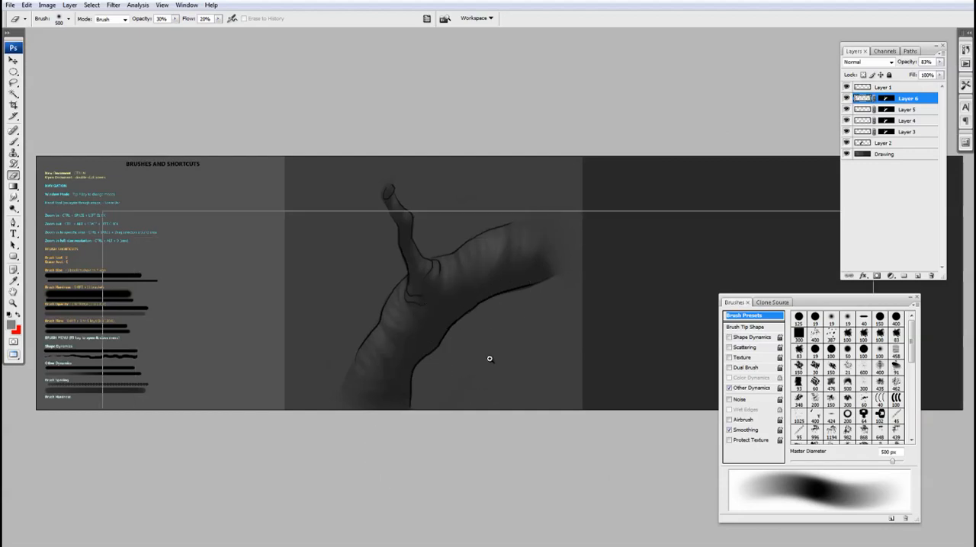
pyautogui.keyDown('ctrl'); pyautogui.click(490, 357); pyautogui.keyUp('ctrl')
pyautogui.moveTo(490, 344); pyautogui.dragTo(490, 363)
# Add Layer 7 above Layer 6, mask it to the branch shape using Layer 6's mask, and target the layer's pixels for brush painting.
pyautogui.press('b')
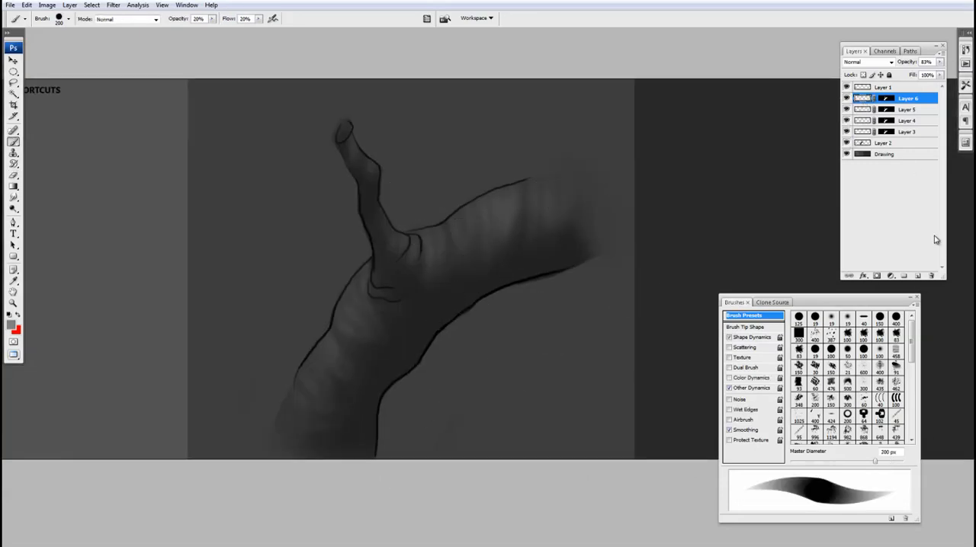
pyautogui.click(918, 277)
pyautogui.keyDown('ctrl'); pyautogui.click(885, 110); pyautogui.keyUp('ctrl')
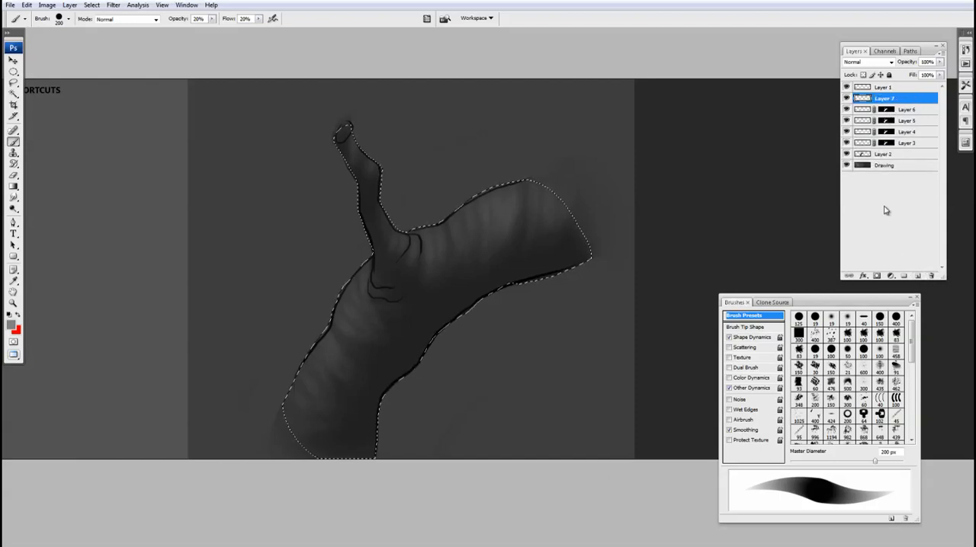
pyautogui.click(877, 276)
pyautogui.click(863, 98)
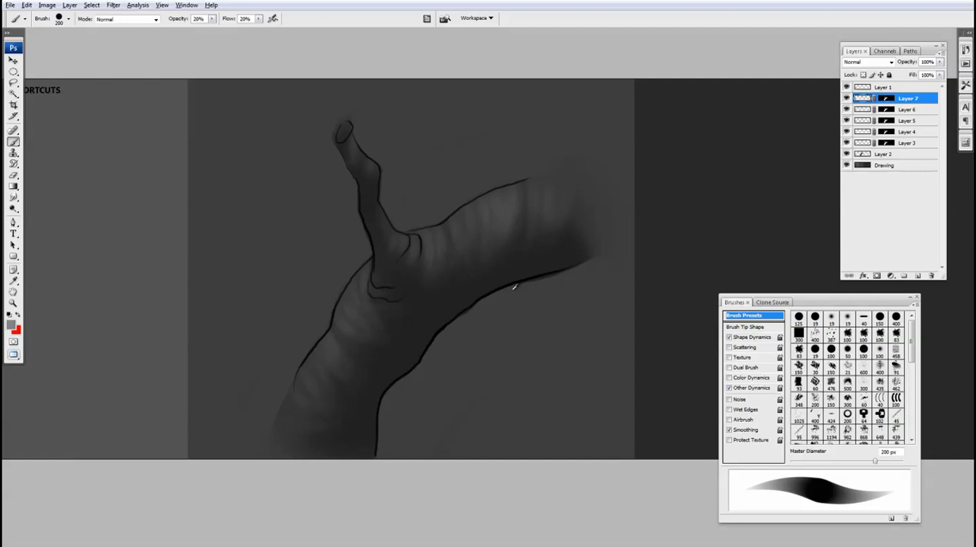
# Set the foreground colour to near-black #171717 for painting shadows with the brush.
pyautogui.click(11, 325)
pyautogui.moveTo(480, 369); pyautogui.dragTo(478, 380)
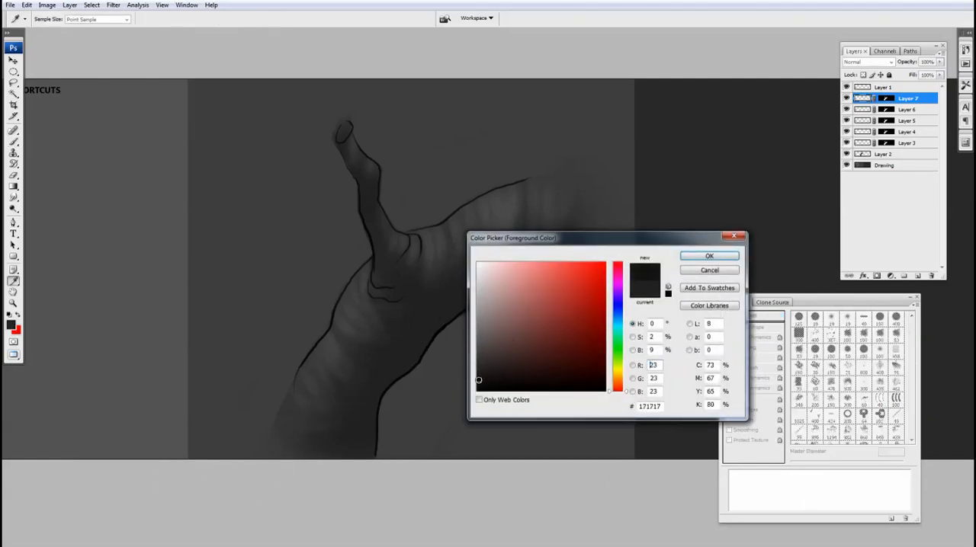
pyautogui.click(699, 257)
pyautogui.press('b')
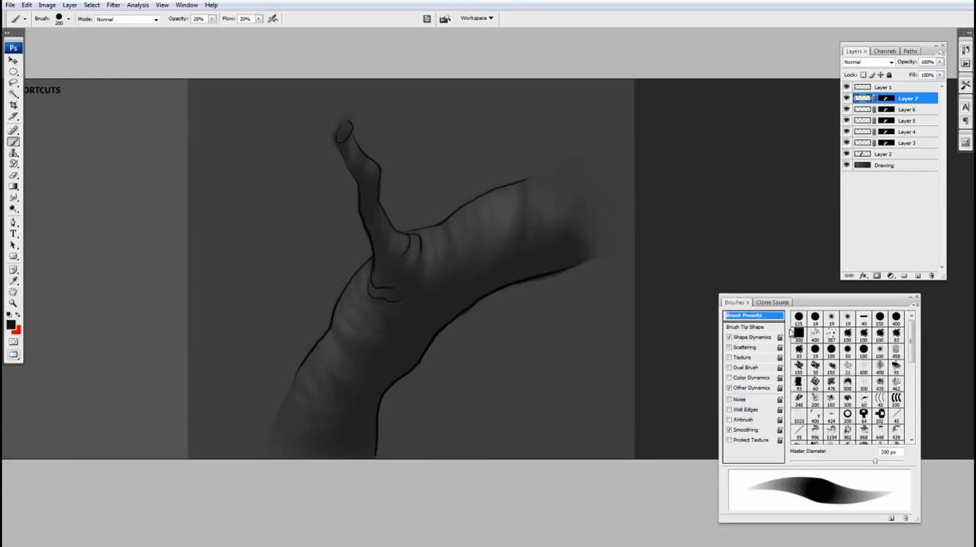
# Shade the branch's underside from the right limb to the trunk base on Layer 7, using a soft 300 px brush without Shape Dynamics.
pyautogui.click(729, 338)
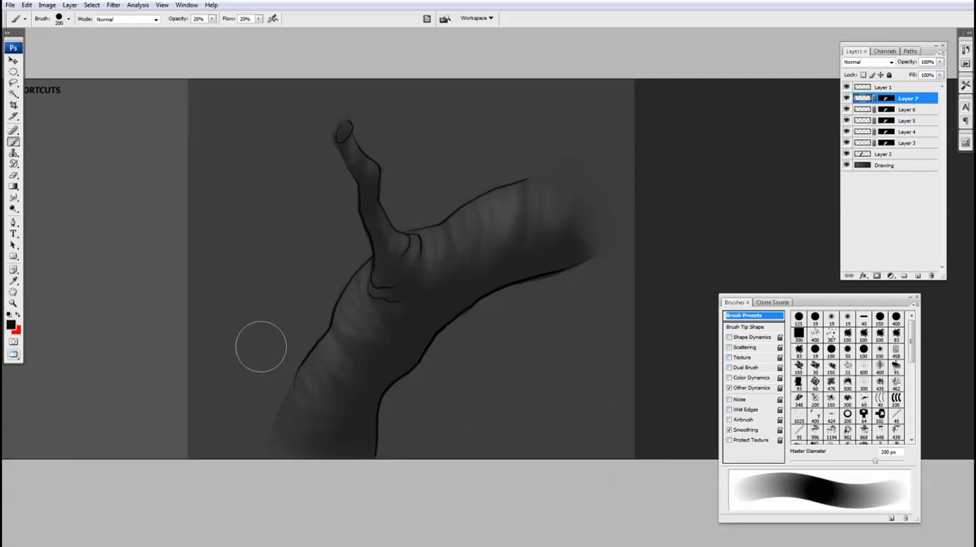
pyautogui.hotkey('shift', '[')
pyautogui.hotkey('shift', '[')
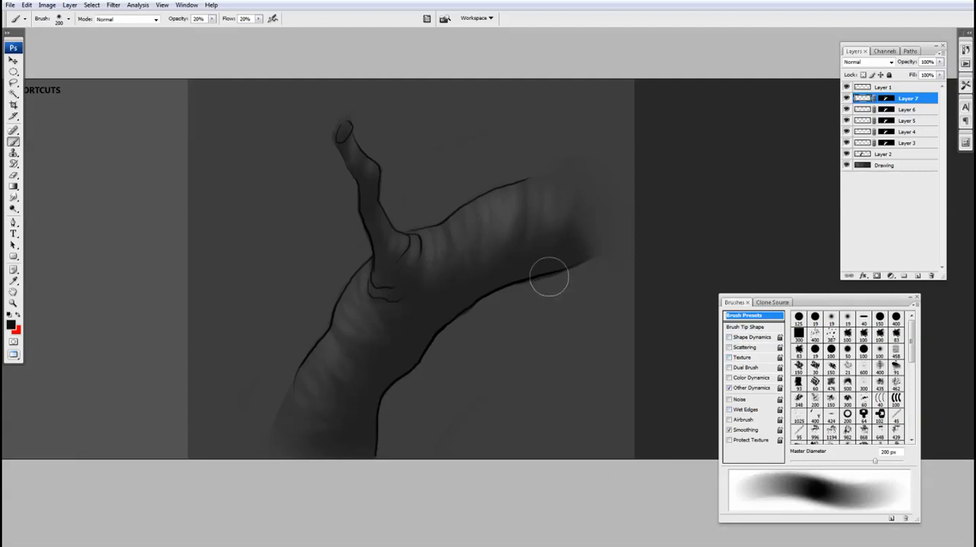
pyautogui.press(']')
pyautogui.press(']')
pyautogui.moveTo(513, 267)
pyautogui.mouseDown()
pyautogui.moveTo(429, 322)
pyautogui.moveTo(411, 311)
pyautogui.moveTo(321, 483)
pyautogui.mouseUp()
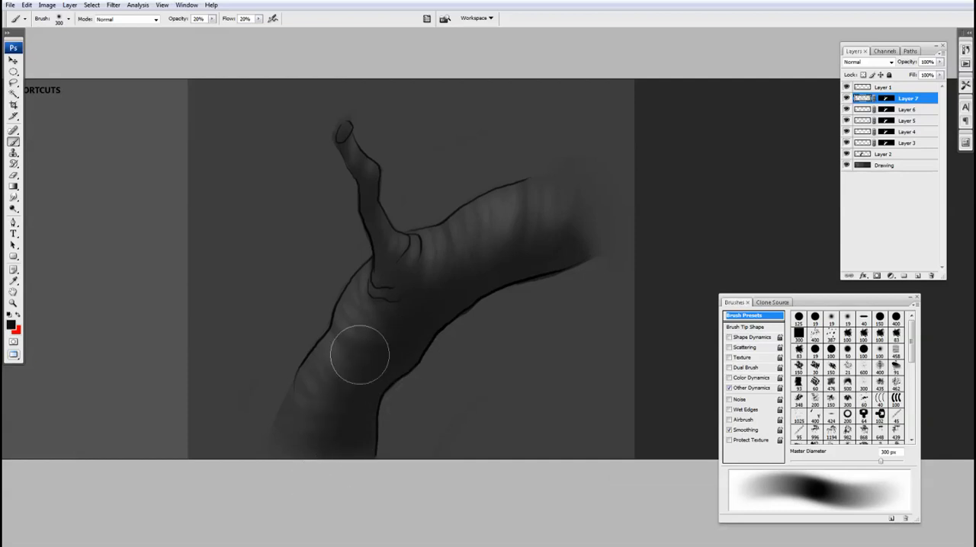
# Shade the small upright twig down to the fork with the brush at 100 px, and lower Layer 7's opacity to 78%.
pyautogui.press('[')
pyautogui.press('[')
pyautogui.press('[')
pyautogui.press('[')
pyautogui.press('[')
pyautogui.press('[')
pyautogui.moveTo(364, 171)
pyautogui.mouseDown()
pyautogui.moveTo(400, 278)
pyautogui.moveTo(392, 282)
pyautogui.moveTo(408, 304)
pyautogui.mouseUp()
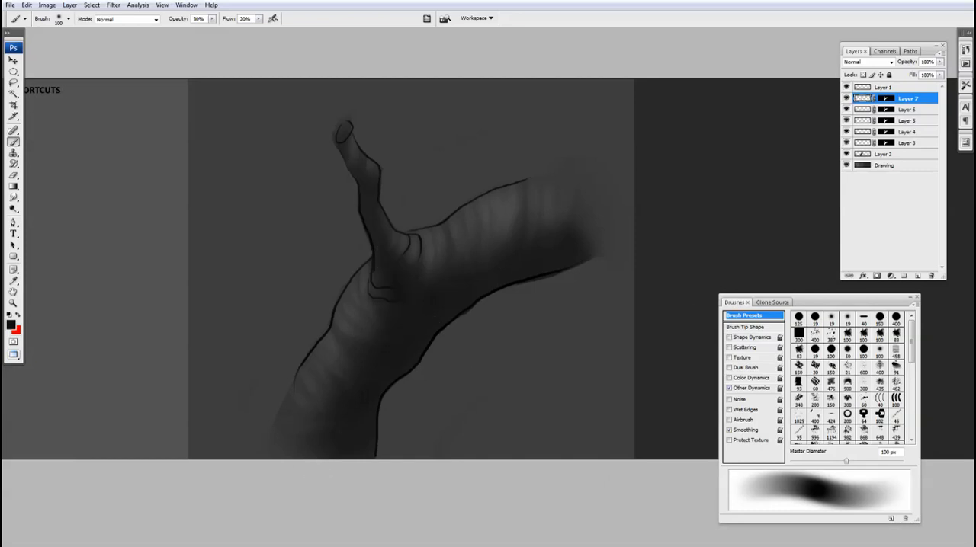
pyautogui.click(941, 62)
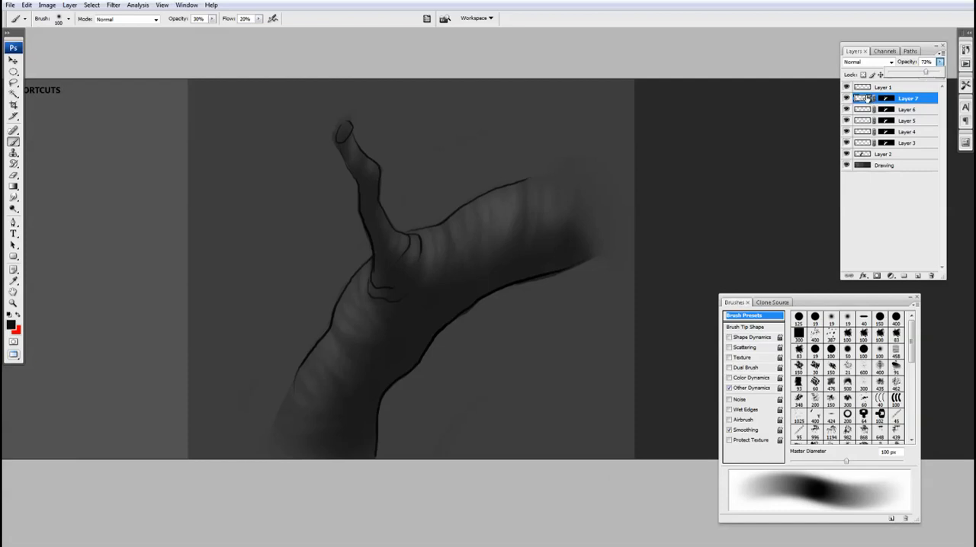
# Add Layer 8 above Layer 7, mask it to the branch shape using Layer 7's mask, and target the layer's pixels.
pyautogui.click(917, 276)
pyautogui.keyDown('ctrl'); pyautogui.click(885, 109); pyautogui.keyUp('ctrl')
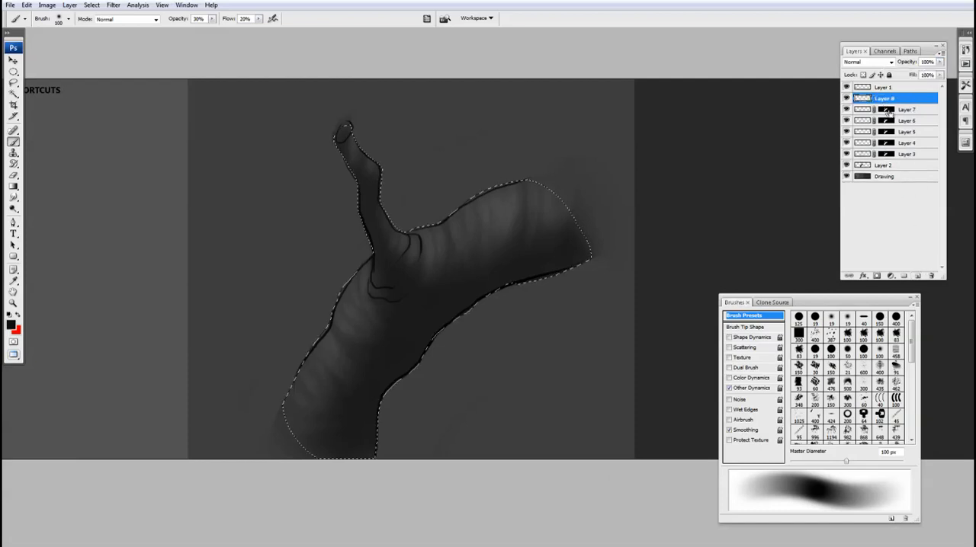
pyautogui.click(876, 275)
pyautogui.click(863, 99)
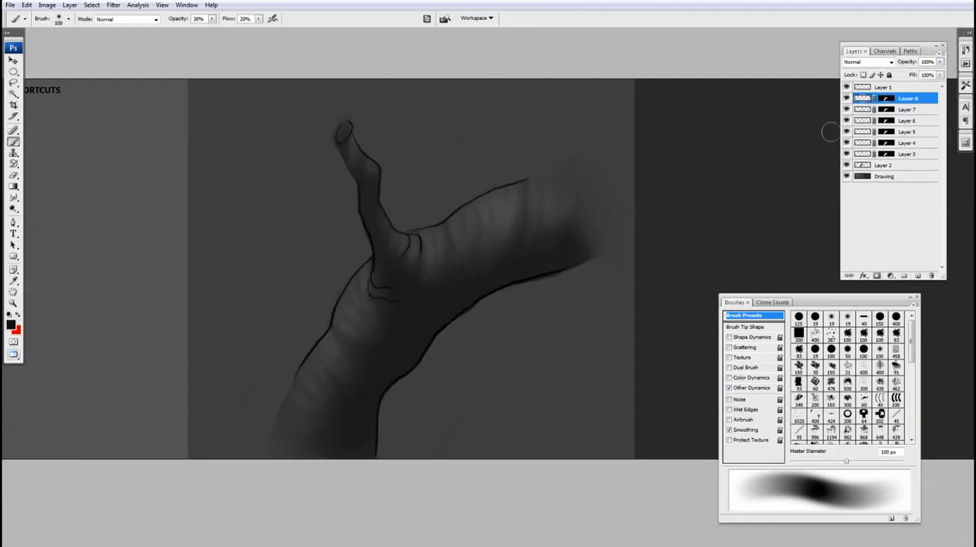
# Paint curved dark bark creases across the right limb on Layer 8, using a harder, slightly enlarged brush with Shape Dynamics on.
pyautogui.hotkey('shift', ']')
pyautogui.hotkey('shift', ']')
pyautogui.hotkey('shift', ']')
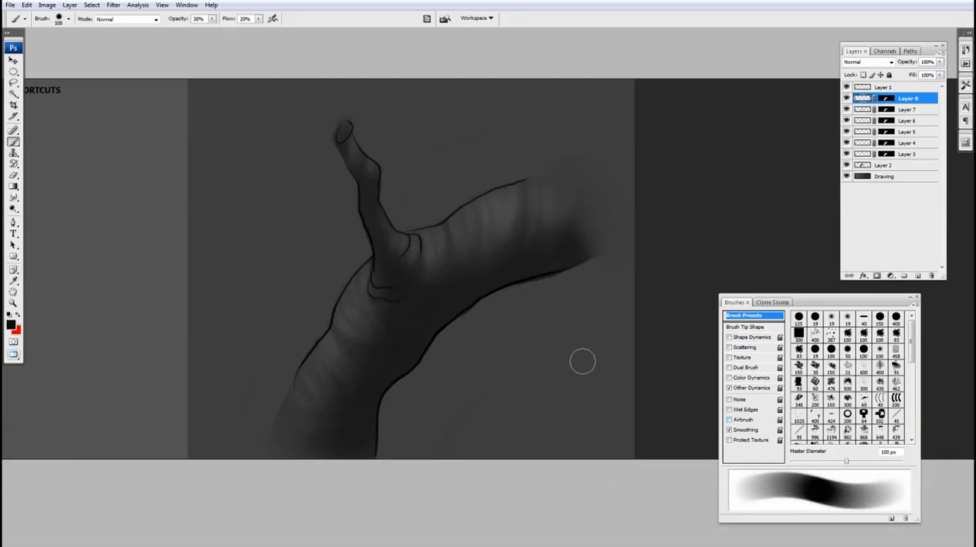
pyautogui.click(728, 337)
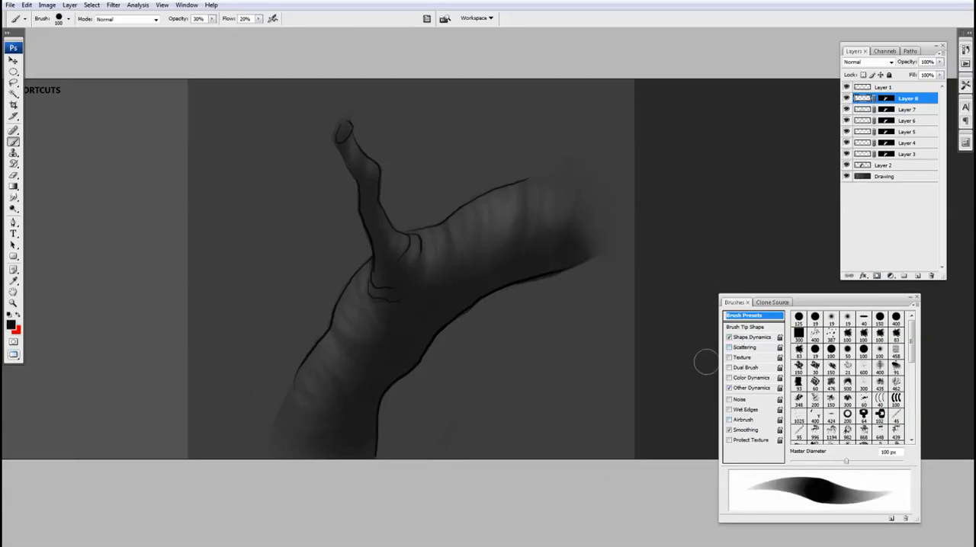
pyautogui.press(']')
pyautogui.moveTo(564, 232)
pyautogui.mouseDown()
pyautogui.moveTo(565, 259)
pyautogui.moveTo(586, 246)
pyautogui.moveTo(545, 261)
pyautogui.mouseUp()
pyautogui.moveTo(485, 233); pyautogui.dragTo(478, 264)
pyautogui.moveTo(501, 233); pyautogui.dragTo(487, 290)
pyautogui.moveTo(439, 258)
pyautogui.mouseDown()
pyautogui.moveTo(436, 332)
pyautogui.moveTo(453, 249)
pyautogui.moveTo(429, 327)
pyautogui.mouseUp()
# Paint fine dark creases around the base of the twig on Layer 8 with a smaller brush.
pyautogui.press('[')
pyautogui.press('[')
pyautogui.press('[')
pyautogui.moveTo(383, 299)
pyautogui.mouseDown()
pyautogui.moveTo(374, 296)
pyautogui.moveTo(413, 286)
pyautogui.moveTo(397, 302)
pyautogui.mouseUp()
pyautogui.moveTo(415, 242)
pyautogui.mouseDown()
pyautogui.moveTo(380, 273)
pyautogui.moveTo(372, 237)
pyautogui.mouseUp()
# Paint broader curved dark creases across the lower trunk on Layer 8 with an enlarged brush.
pyautogui.press(']')
pyautogui.press(']')
pyautogui.press(']')
# Reduce the brush to 80 px and paint dark accents beside the fork on Layer 8.
pyautogui.press(']')
pyautogui.press(']')
pyautogui.press(']')
pyautogui.press('[')
pyautogui.press('[')
pyautogui.moveTo(318, 399); pyautogui.dragTo(394, 384)
pyautogui.moveTo(325, 412); pyautogui.dragTo(398, 389)
pyautogui.moveTo(305, 438); pyautogui.dragTo(365, 441)
pyautogui.press('[')
pyautogui.press('[')
pyautogui.press('[')
pyautogui.press('[')
pyautogui.press('[')
pyautogui.press(']')
pyautogui.press(']')
pyautogui.press('[')
pyautogui.press('[')
pyautogui.press('[')
pyautogui.press('[')
pyautogui.moveTo(423, 276)
pyautogui.mouseDown()
pyautogui.moveTo(391, 298)
pyautogui.moveTo(370, 282)
pyautogui.moveTo(408, 268)
pyautogui.mouseUp()
# Toggle the Layer 1 line art off and on to compare the shaded branch with and without its outlines.
pyautogui.hotkey('ctrl', '-')
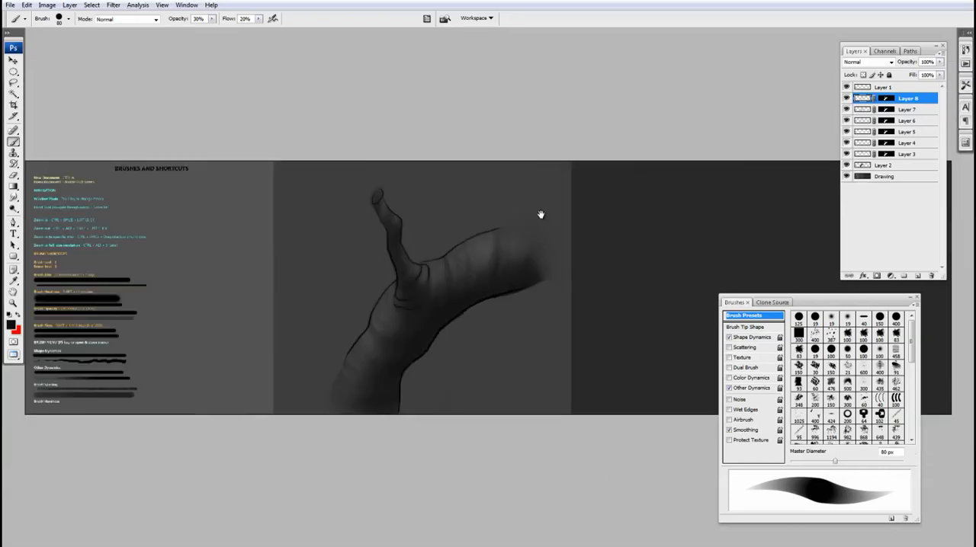
pyautogui.click(846, 87)
pyautogui.moveTo(527, 282); pyautogui.dragTo(527, 270)
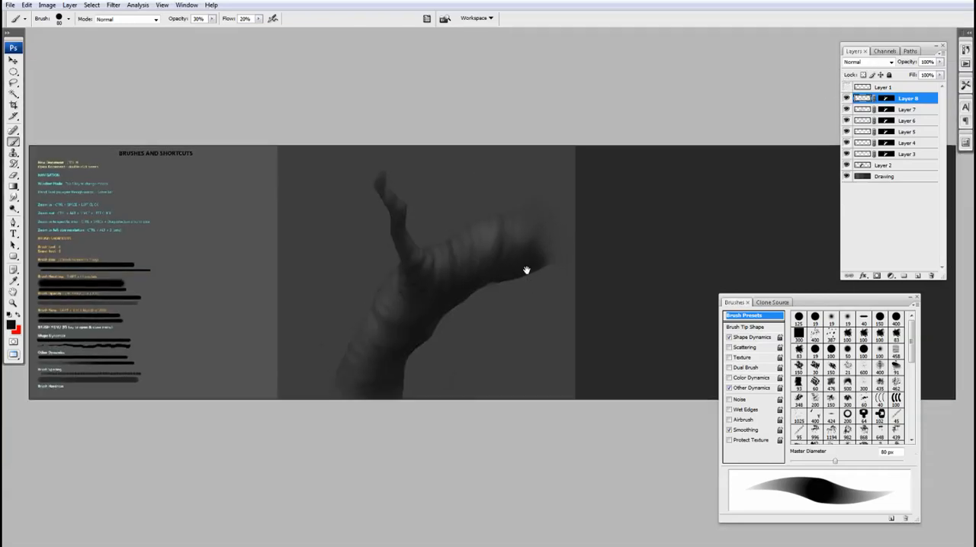
pyautogui.press('v')
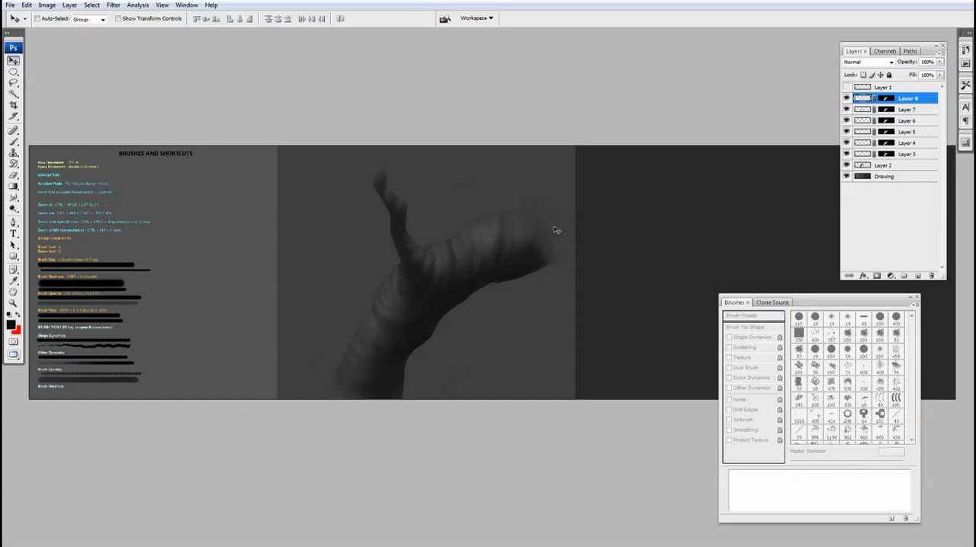
pyautogui.click(846, 88)
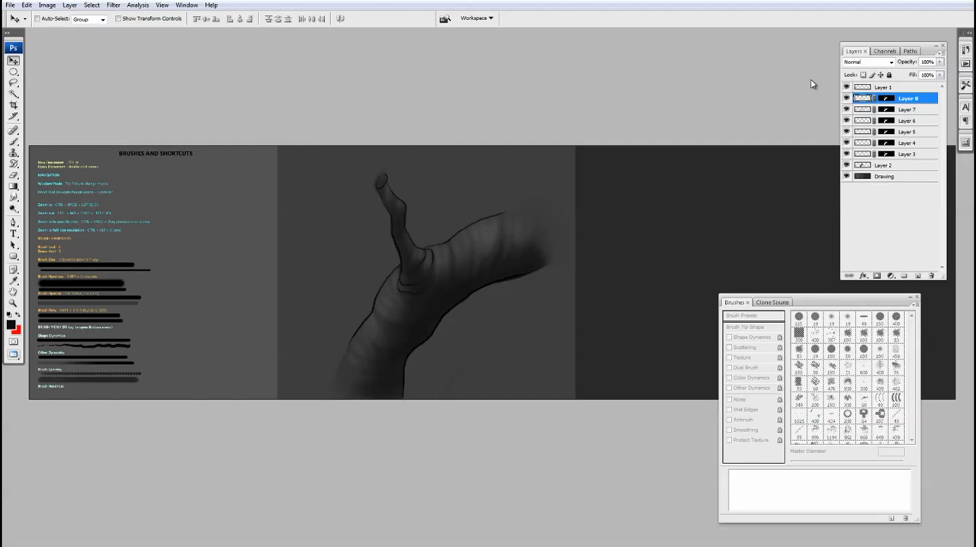
pyautogui.keyDown('ctrl'); pyautogui.click(540, 247); pyautogui.keyUp('ctrl')
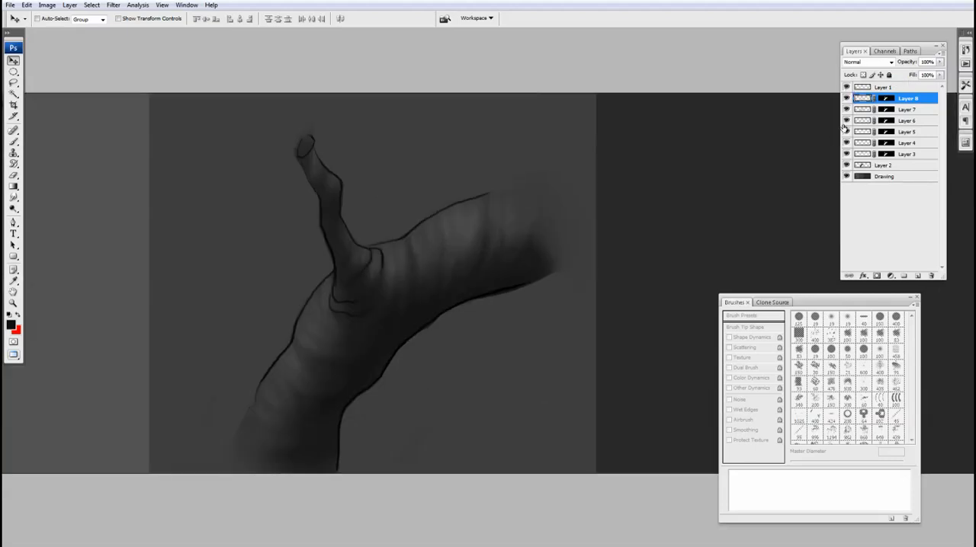
pyautogui.click(846, 88)
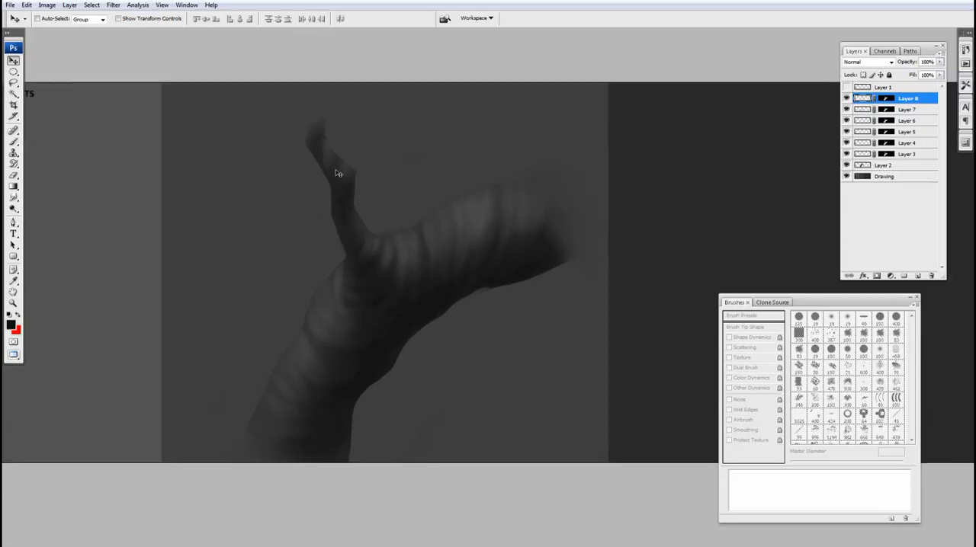
pyautogui.click(847, 88)
pyautogui.scroll(-3, 547, 262)
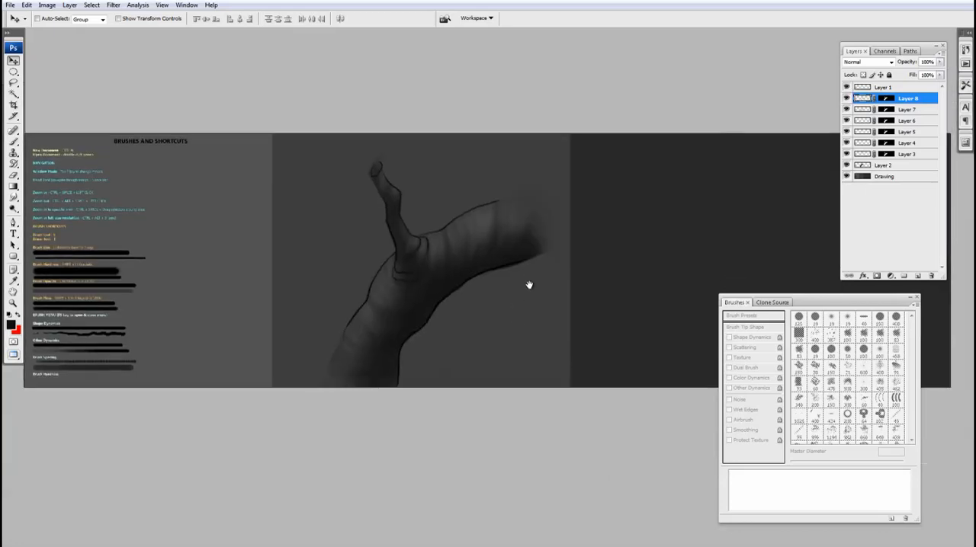